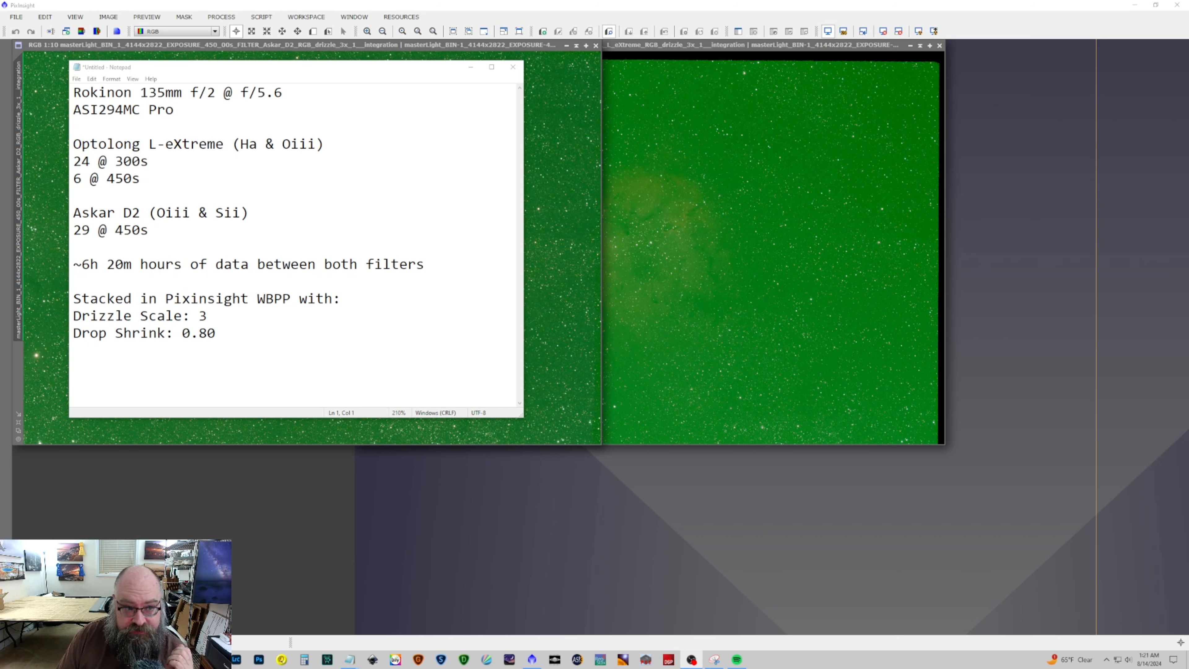
Define a DynamicCrop area of about 10680 × 7020 pixels on the L-eXtreme image, leaving out the black borders.
click(468, 68)
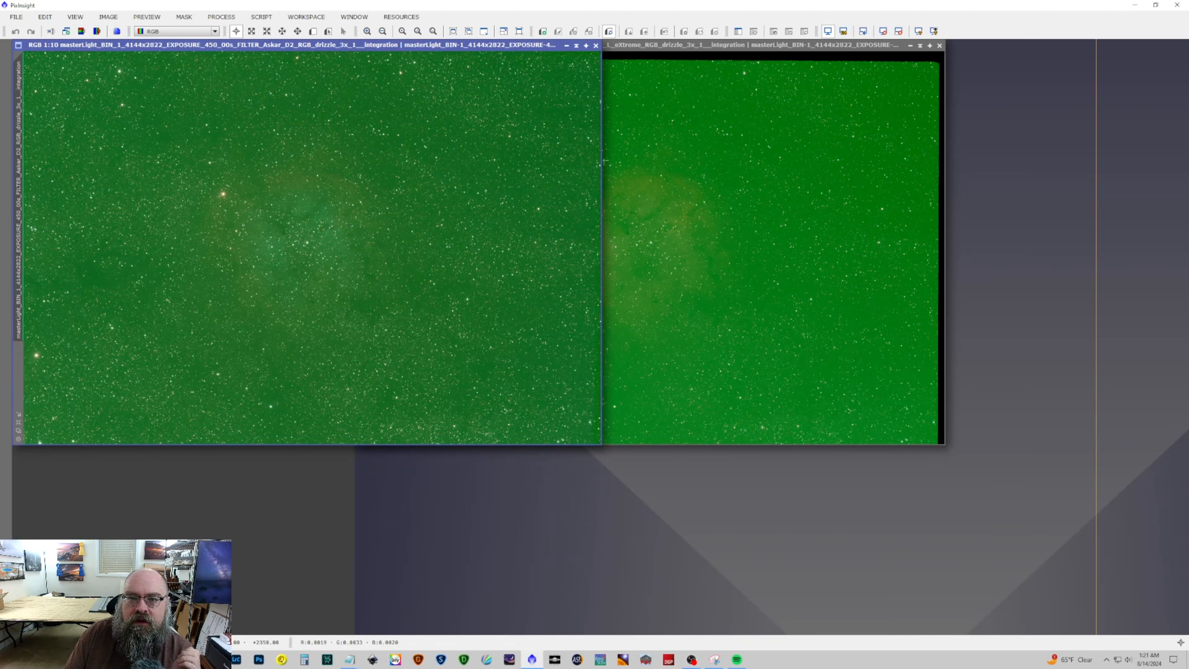
click(769, 52)
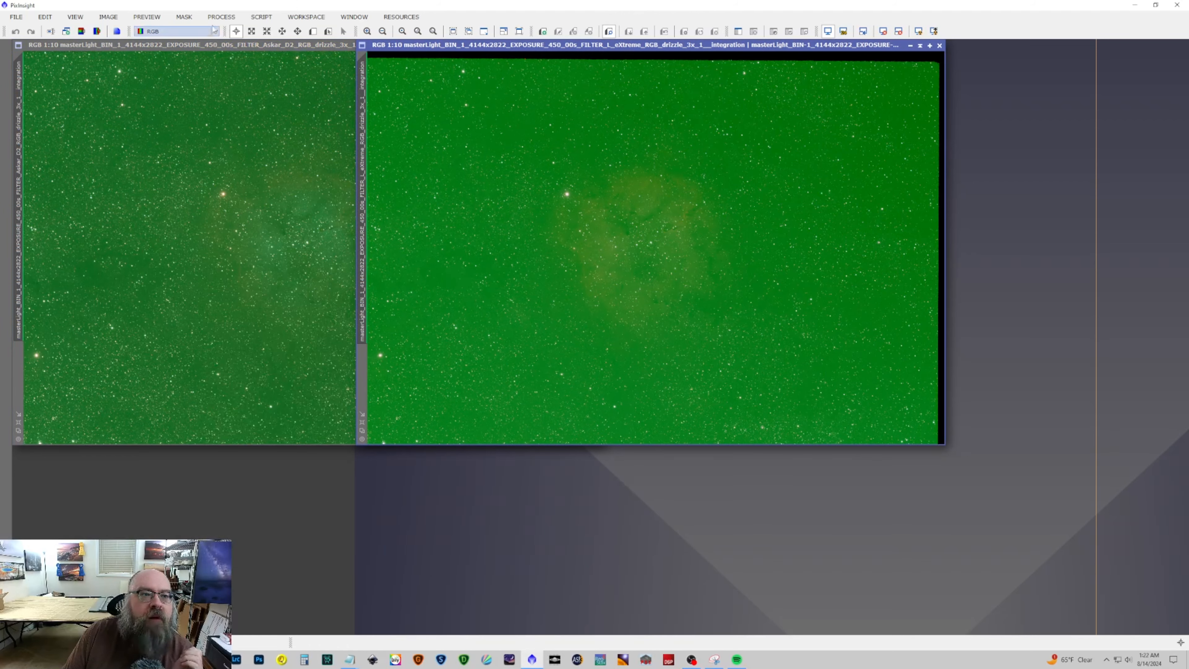
click(221, 16)
mouse_move(229, 31)
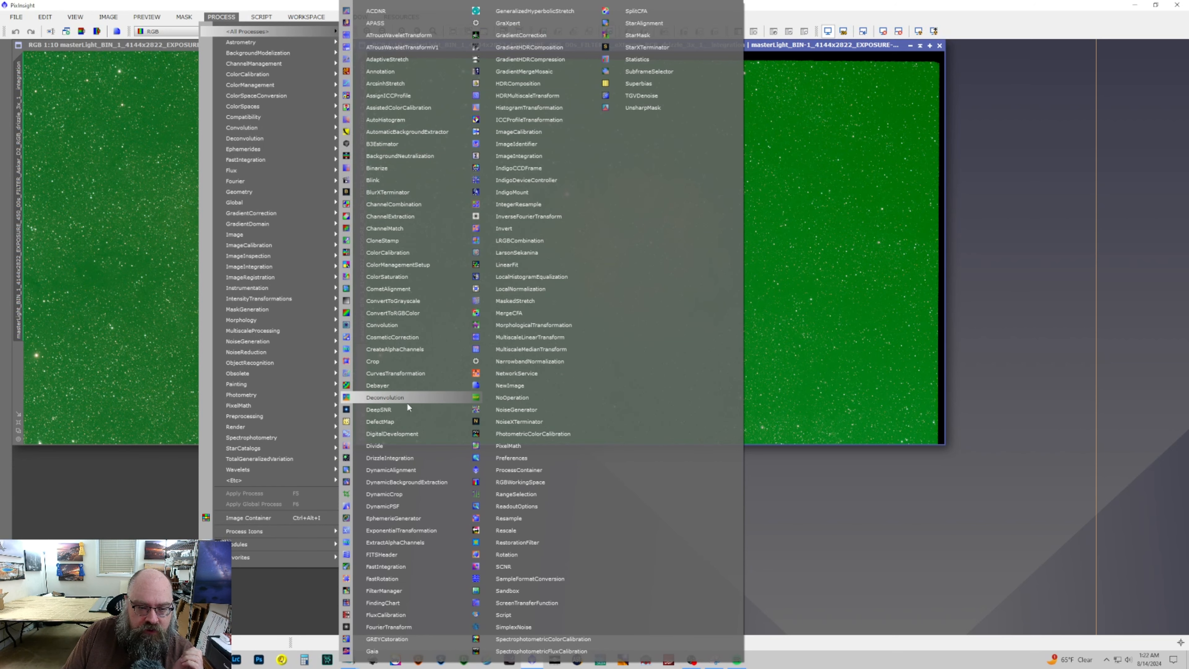
click(415, 493)
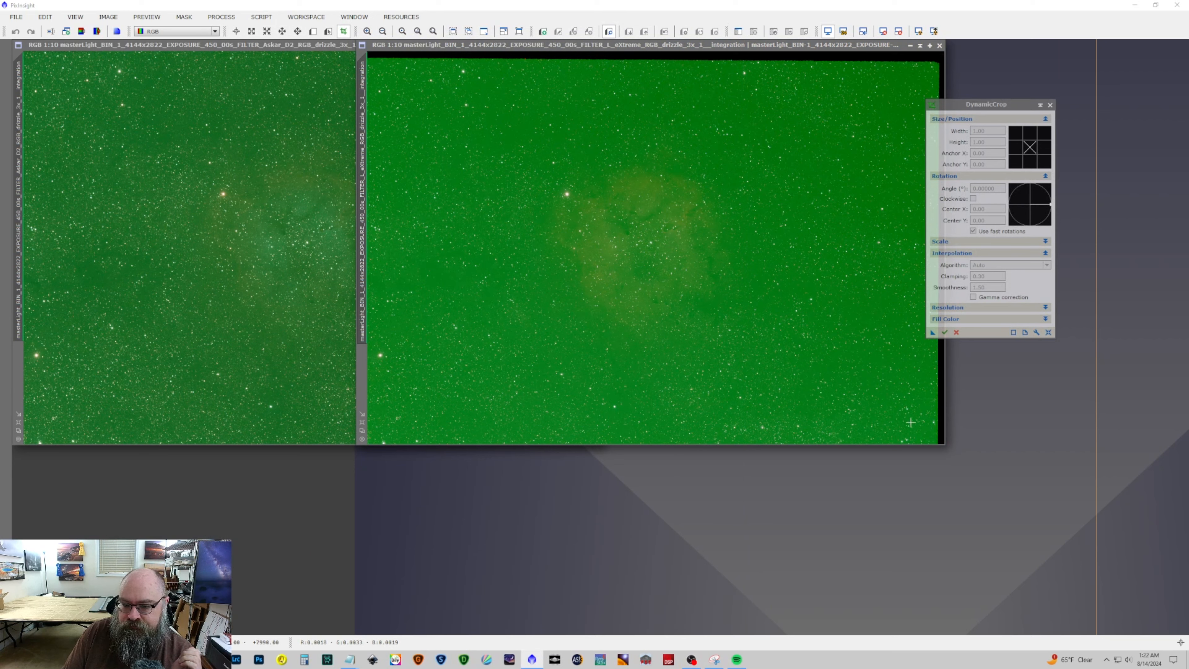
mouse_move(893, 405)
mouse_down()
mouse_move(671, 278)
mouse_move(397, 81)
mouse_up()
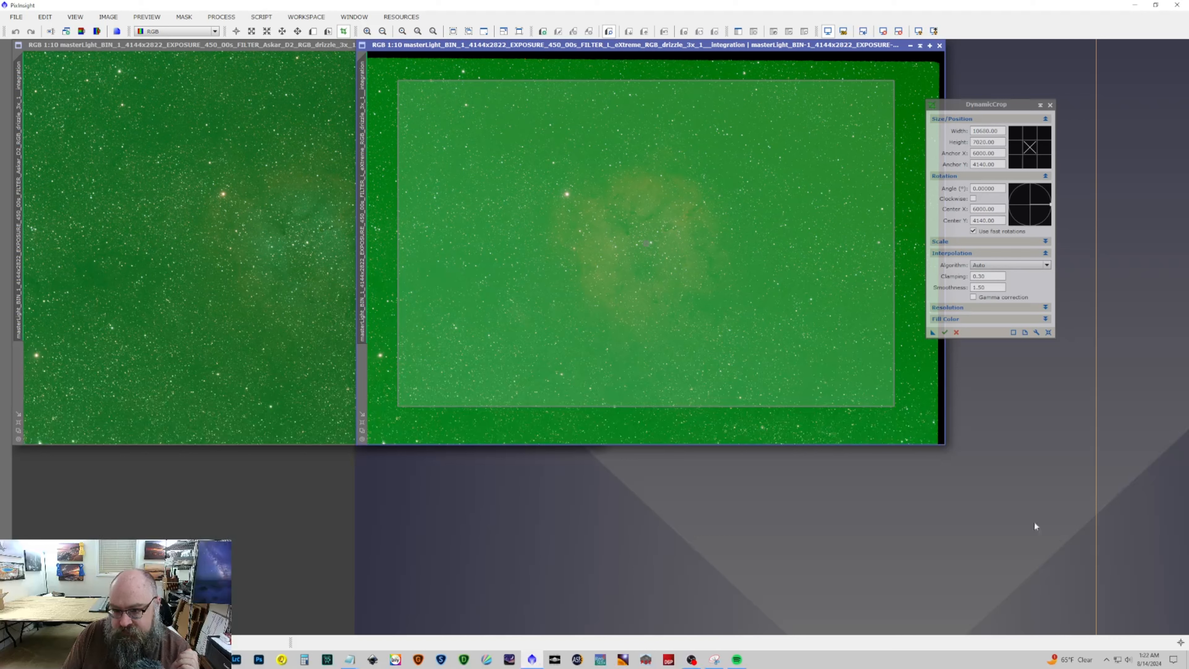
Crop both the Askar D2 and L-eXtreme images with the same DynamicCrop area and close the process.
drag(931, 333, 245, 276)
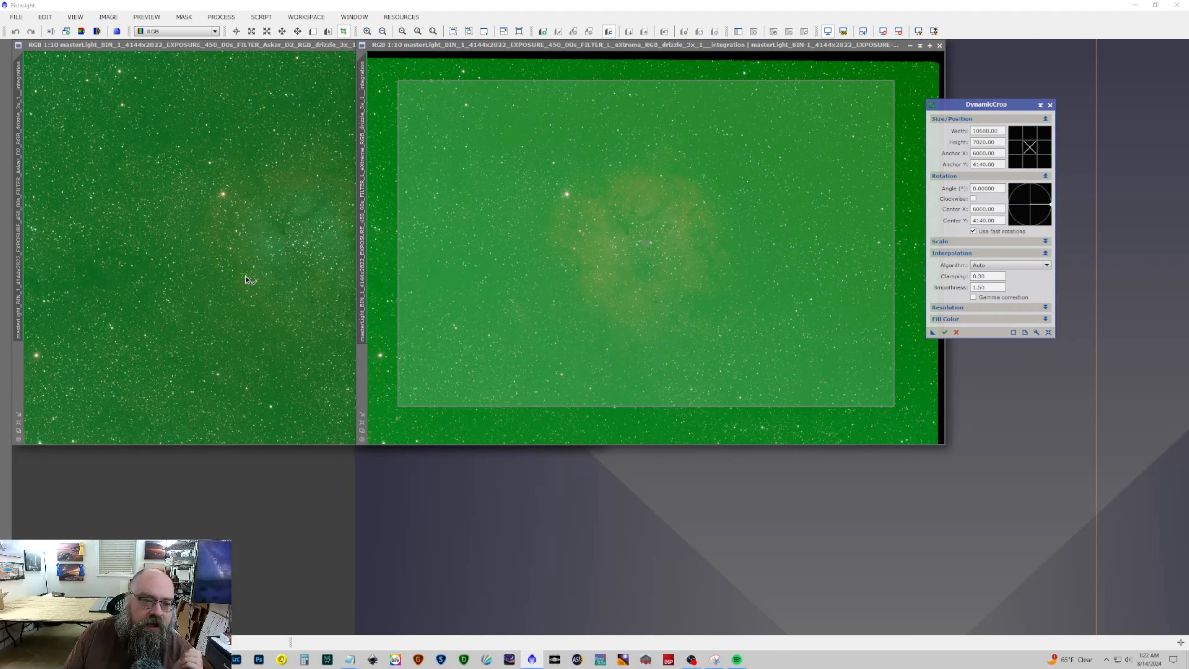
drag(245, 276, 245, 276)
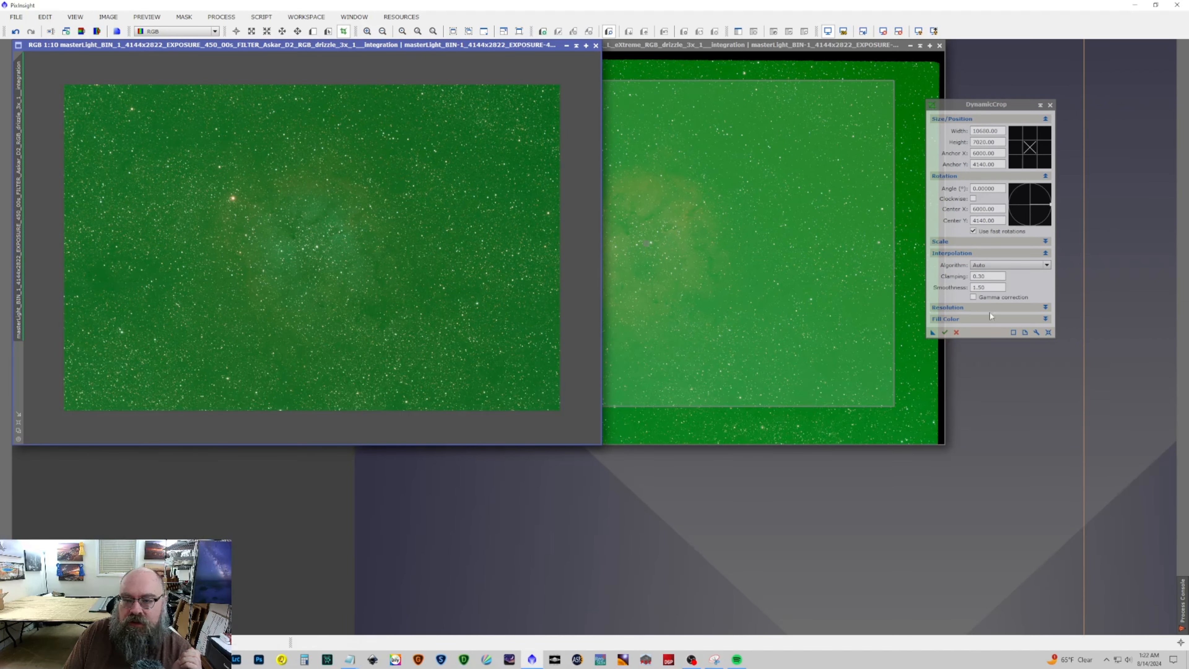
click(861, 45)
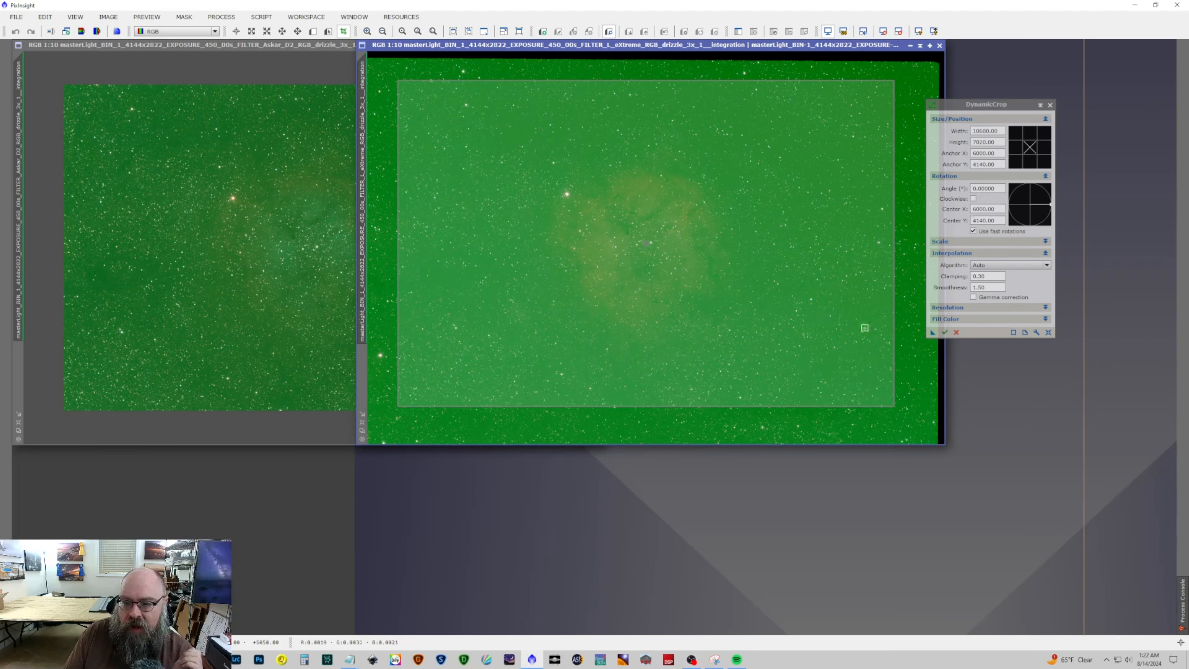
click(945, 331)
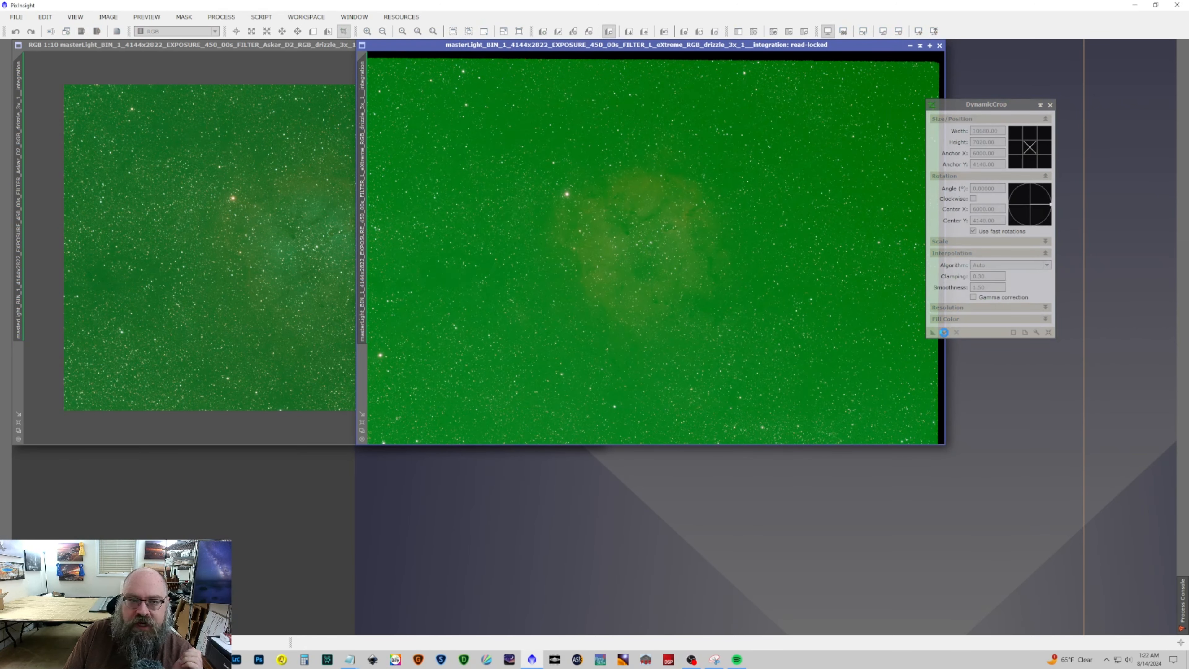
click(1048, 106)
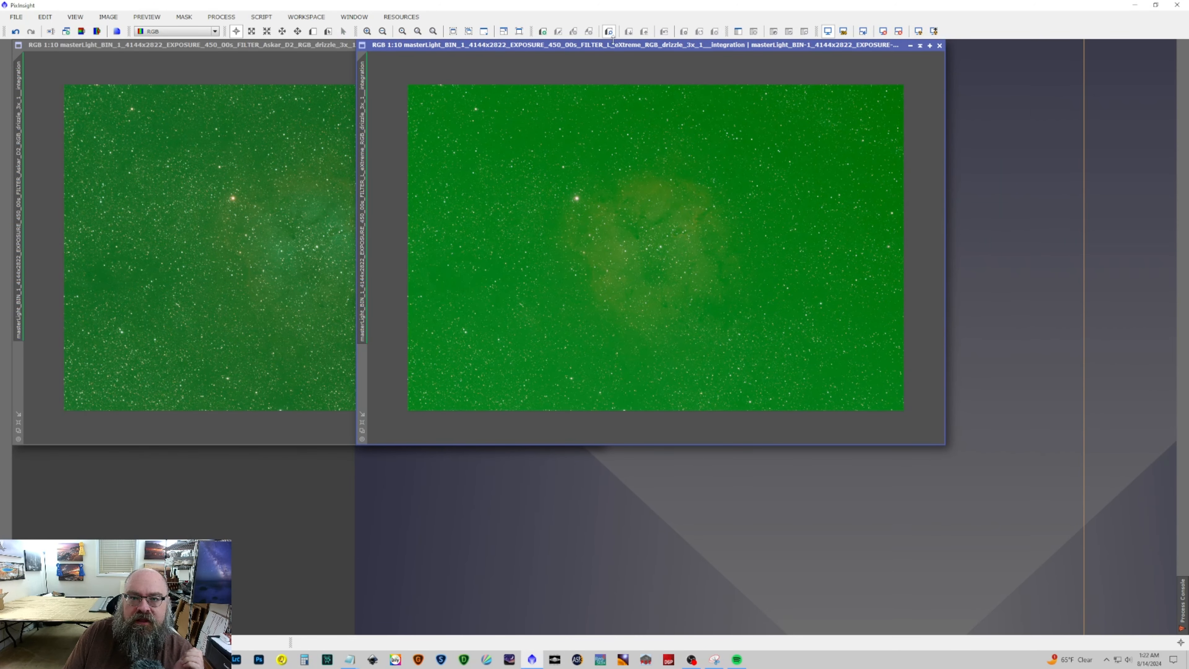
Shift the L-eXtreme image window aside and plate-solve the Askar D2 image with ImageSolver at its existing settings.
drag(613, 44, 717, 44)
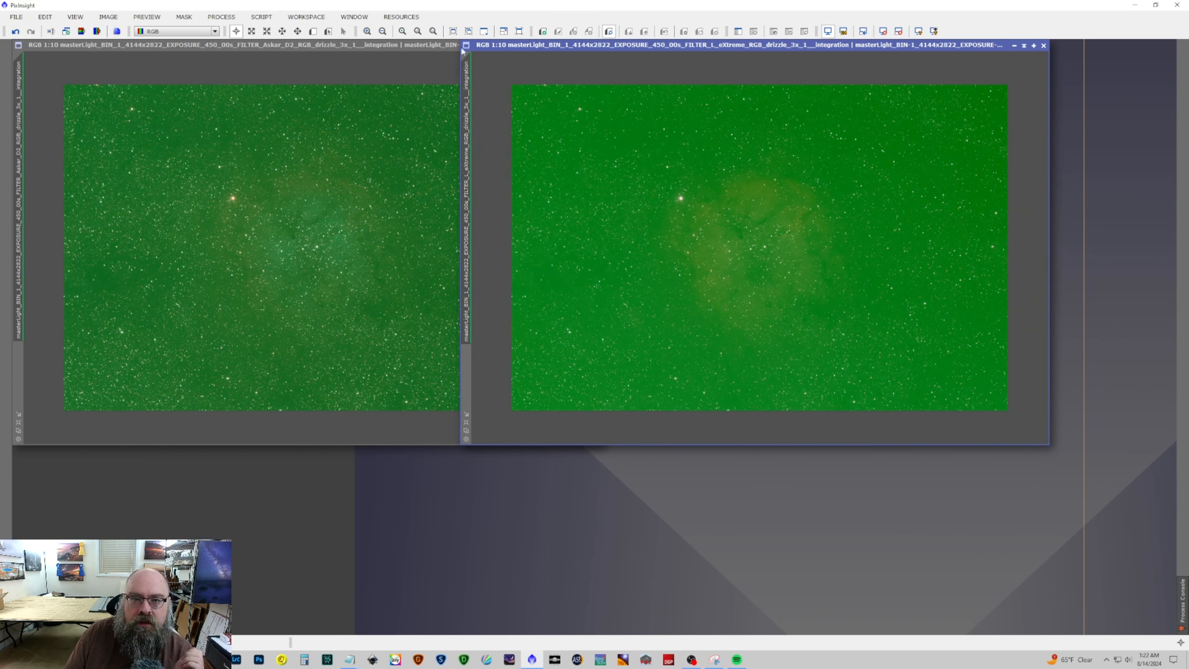
click(332, 51)
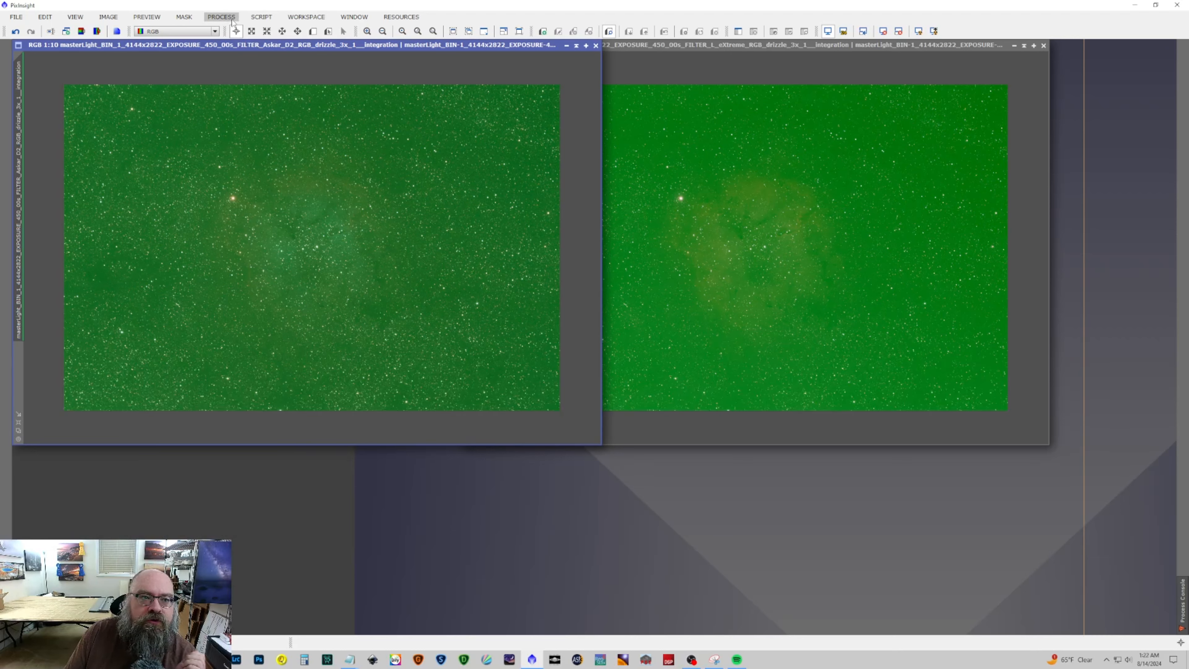
click(260, 16)
mouse_move(304, 96)
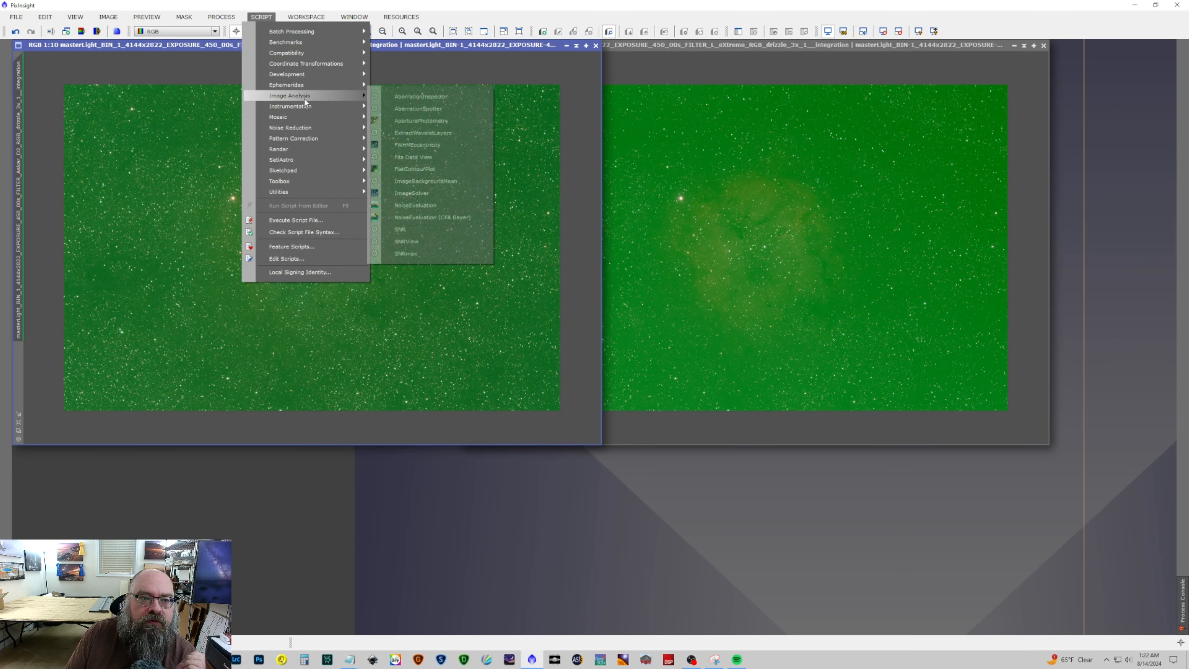
click(470, 189)
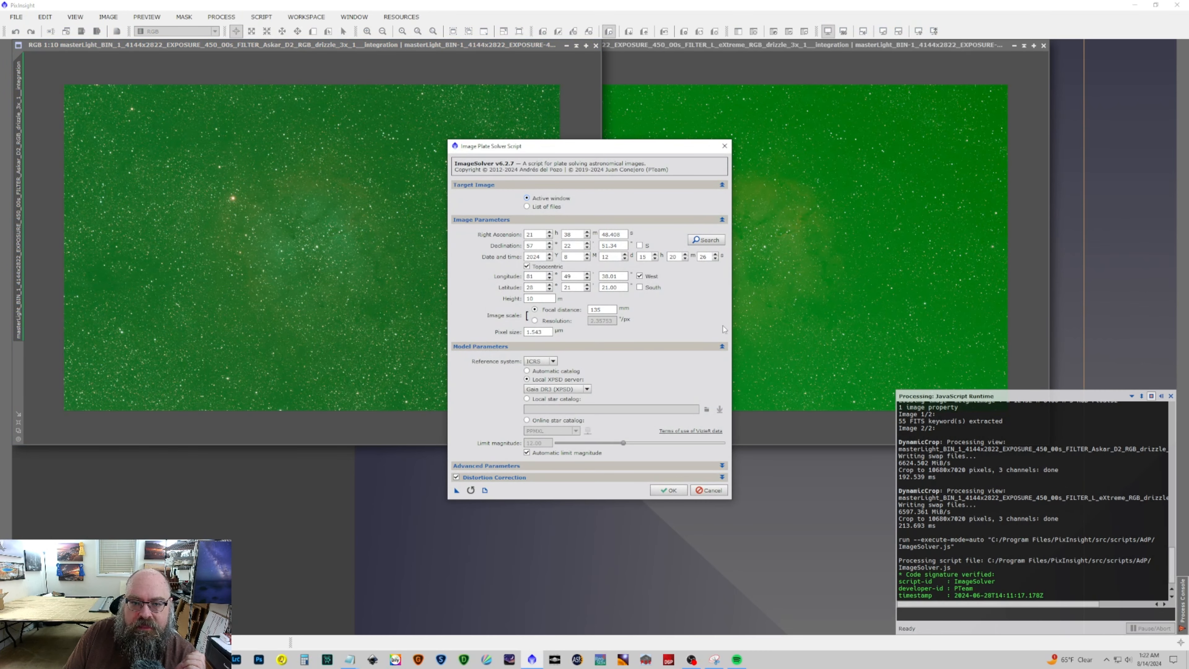
click(677, 490)
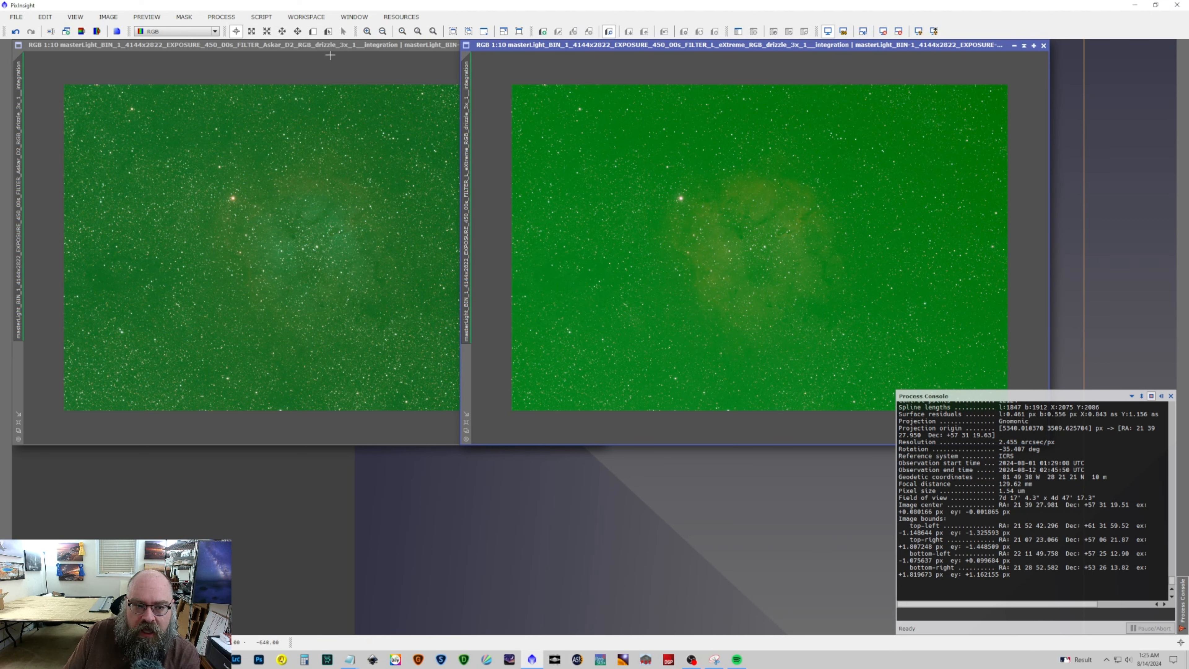
Create a small preview over a dark, star-free patch inside the nebula on the Askar D2 image.
click(313, 31)
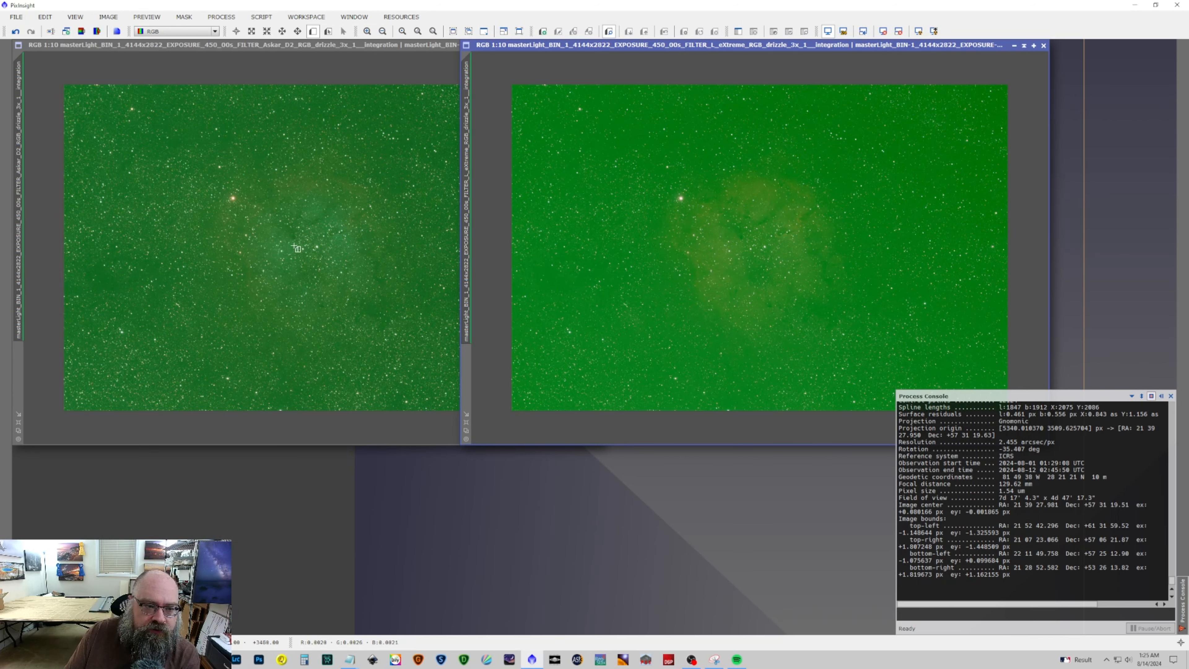
scroll(295, 240, up, 10)
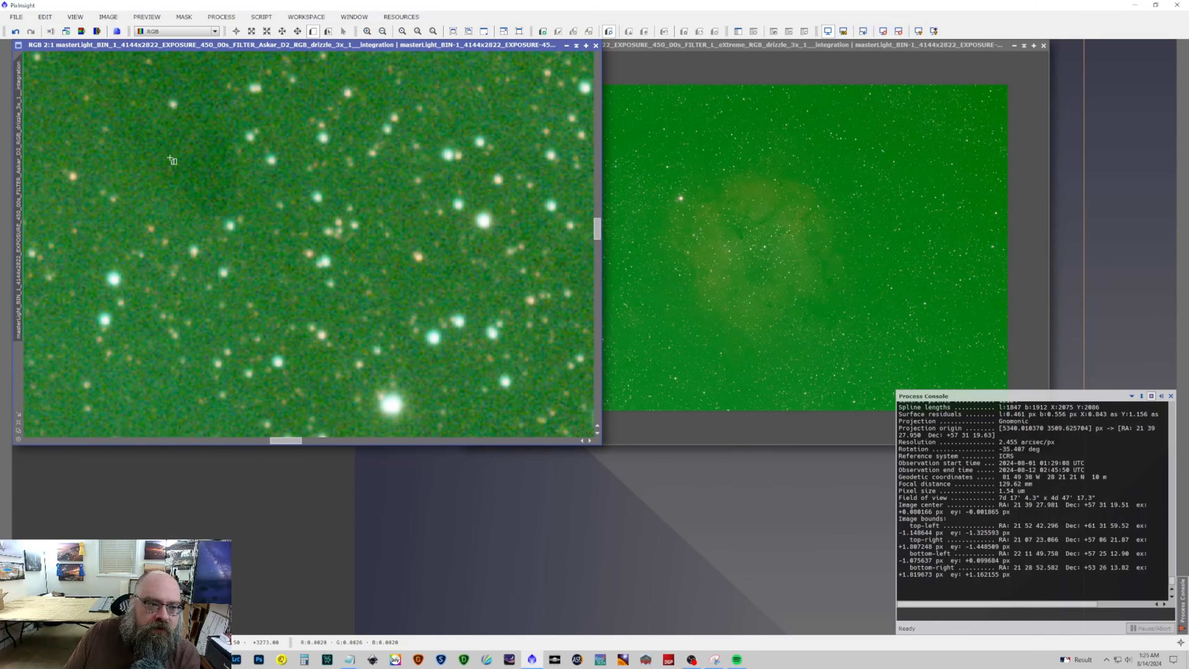
drag(160, 152, 231, 182)
drag(160, 170, 172, 170)
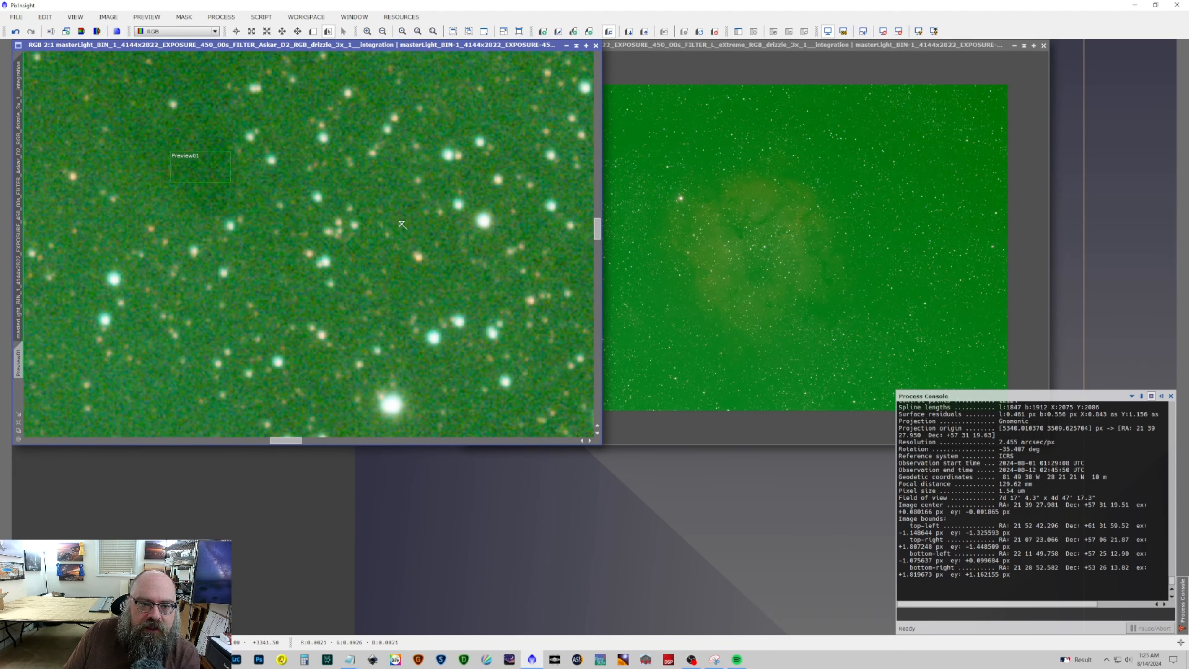
Move the preview to empty background well left of the nebula and resize it to about 98 × 257 pixels between stars.
scroll(514, 232, down, 5)
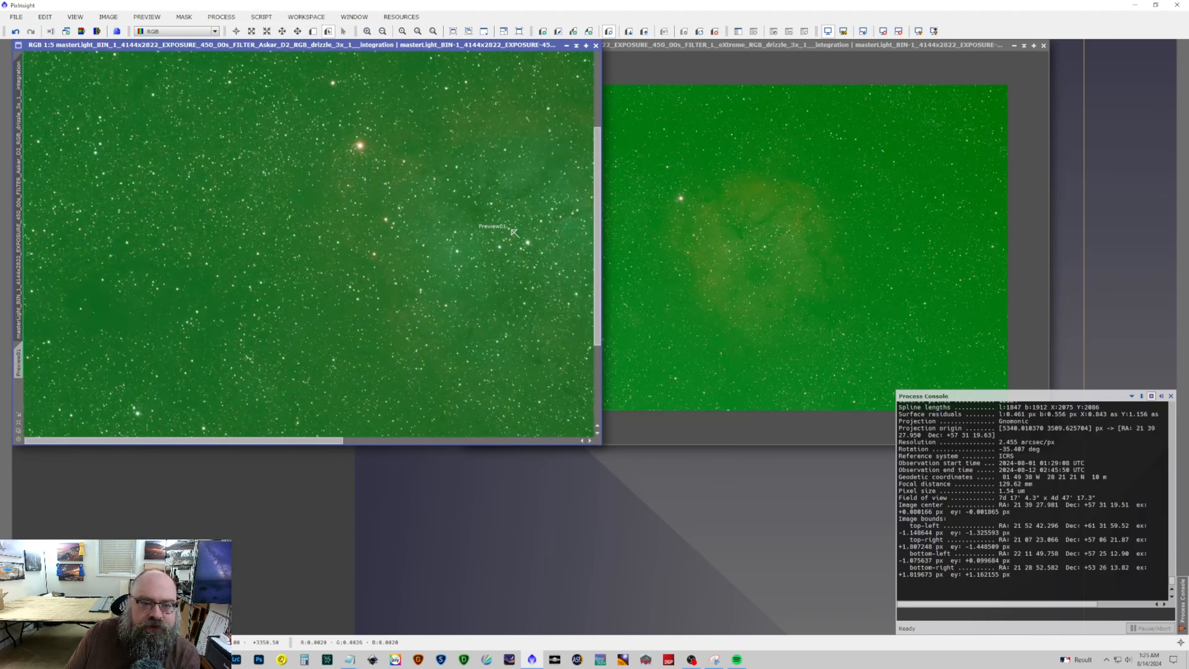
scroll(515, 232, down, 2)
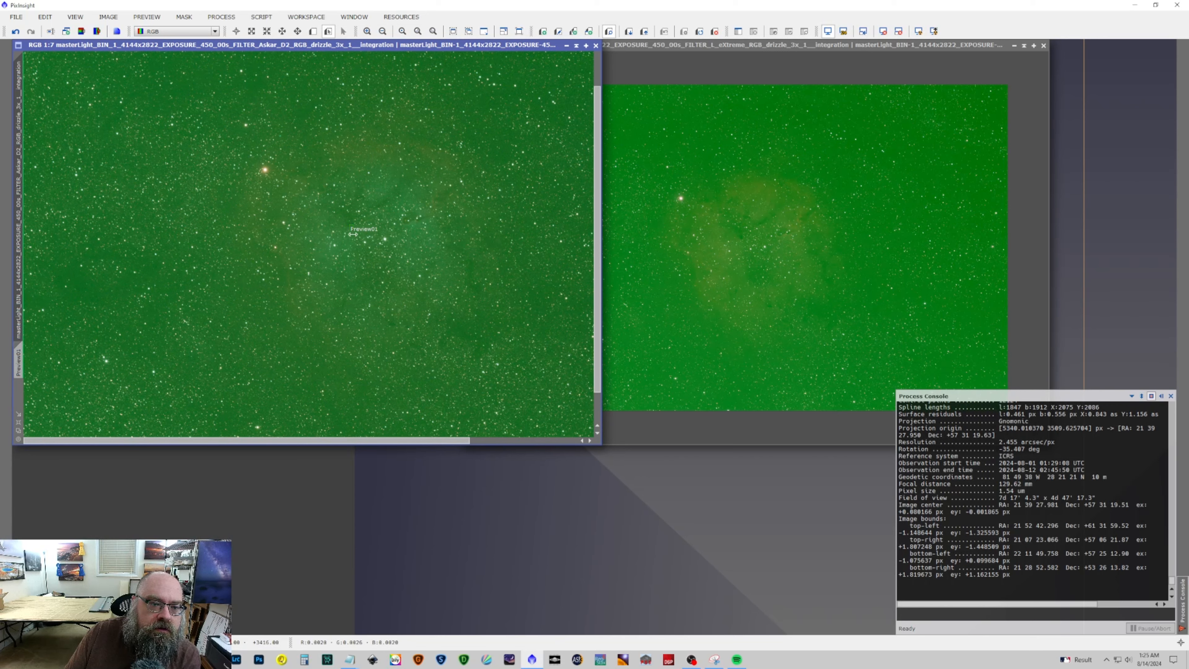
drag(354, 236, 87, 292)
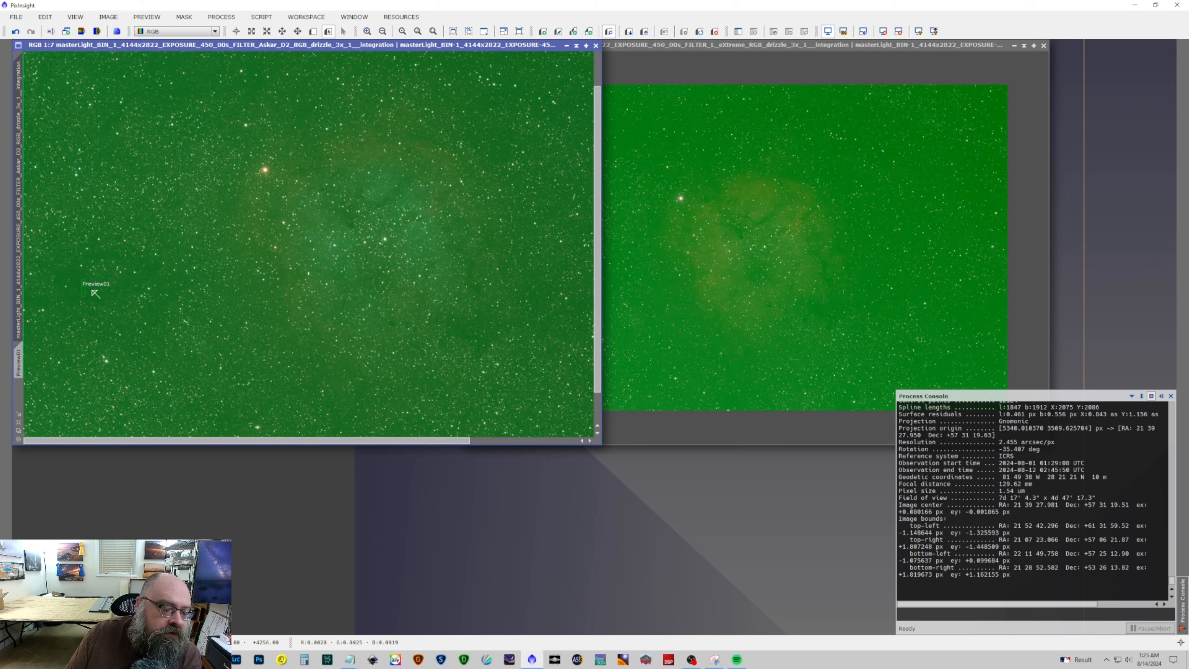
scroll(96, 294, up, 7)
drag(97, 442, 74, 441)
mouse_move(366, 269)
mouse_down()
mouse_move(291, 252)
mouse_move(357, 248)
mouse_up()
drag(345, 124, 344, 136)
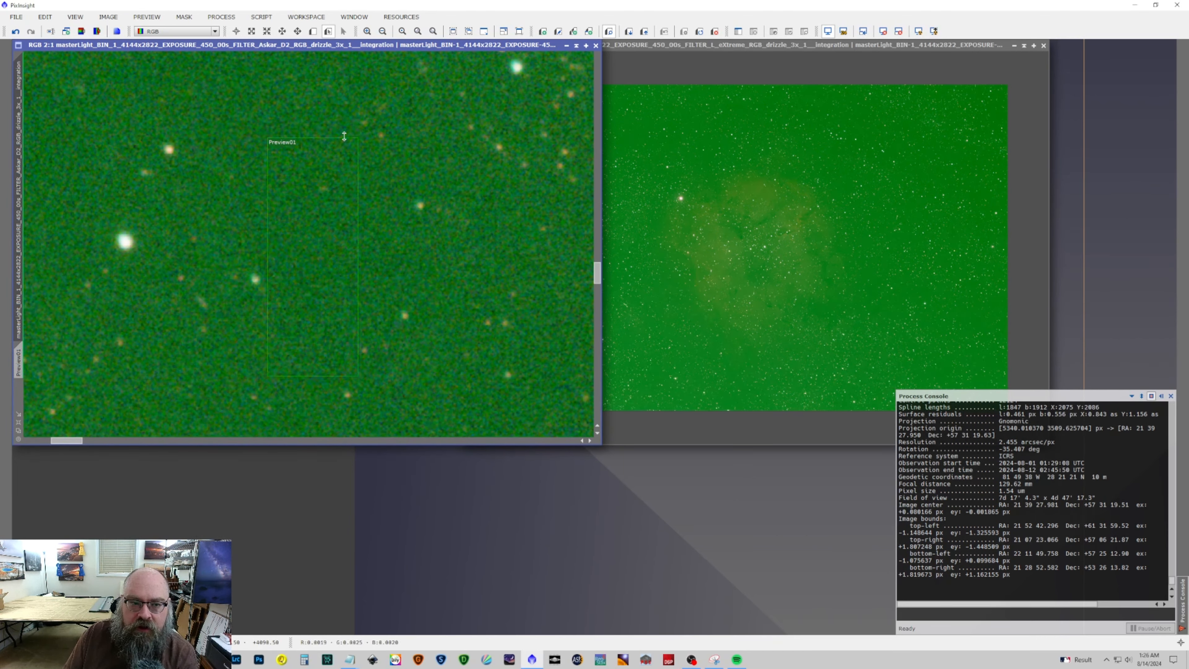
In SpectrophotometricColorCalibration, set the red, green and blue filters to the matching Sony CMOS UVIRcut / Opt. L-eXtreme curves.
click(217, 17)
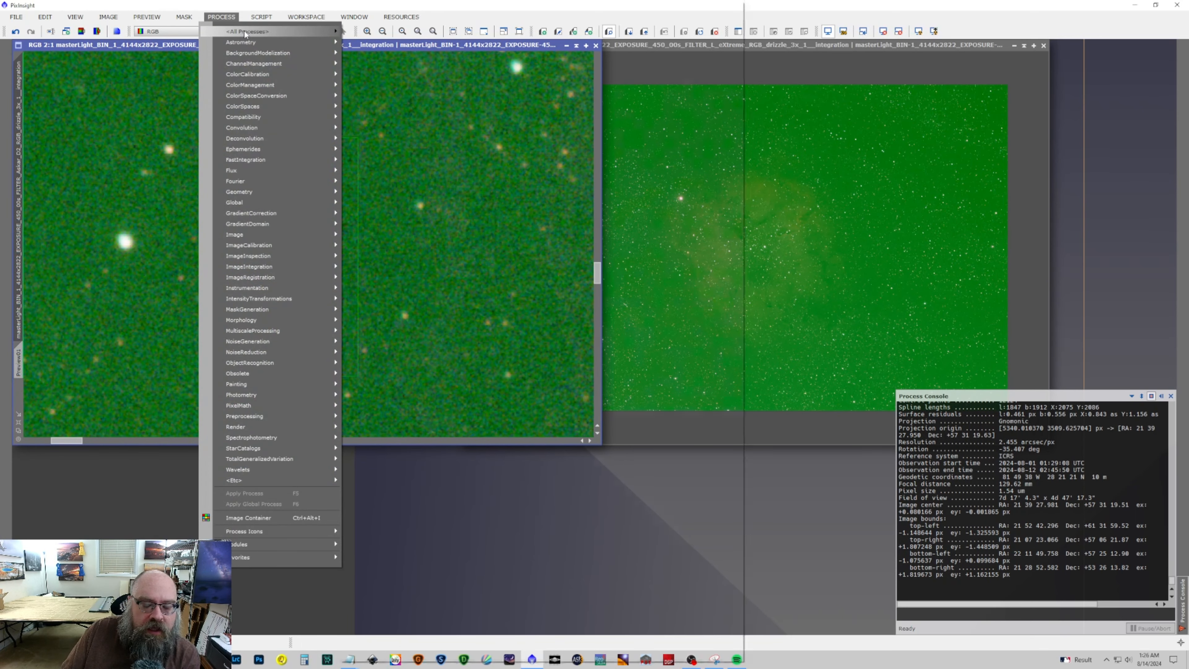
mouse_move(243, 31)
click(541, 639)
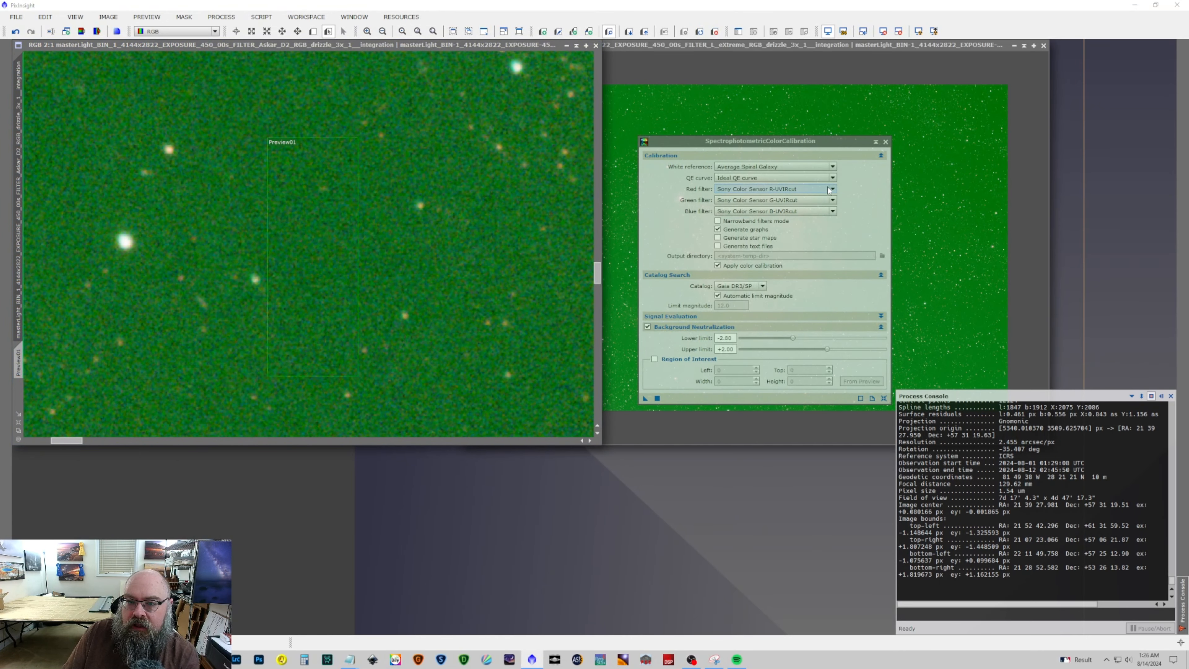
click(831, 189)
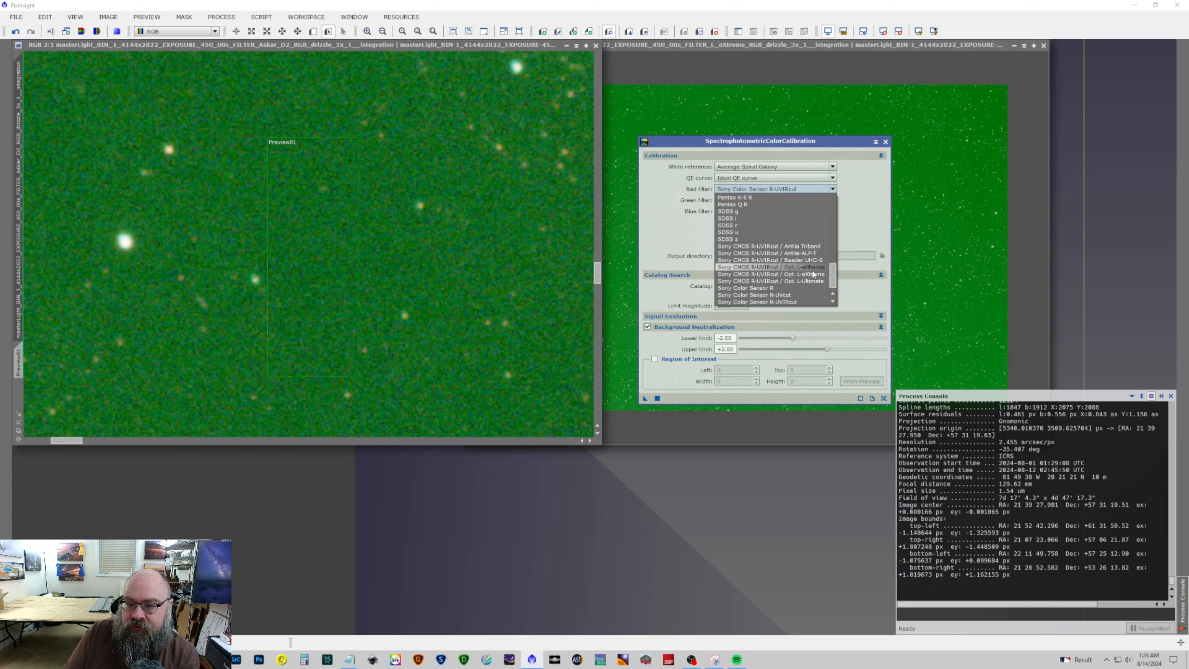
click(812, 274)
click(831, 200)
click(809, 285)
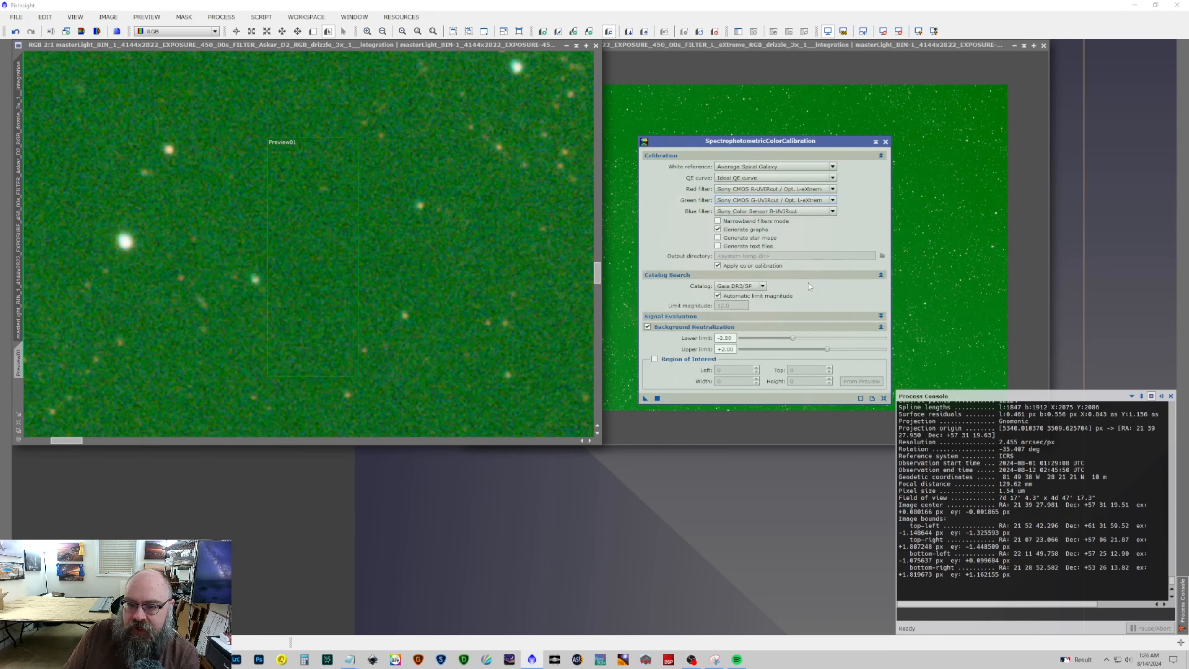
click(832, 212)
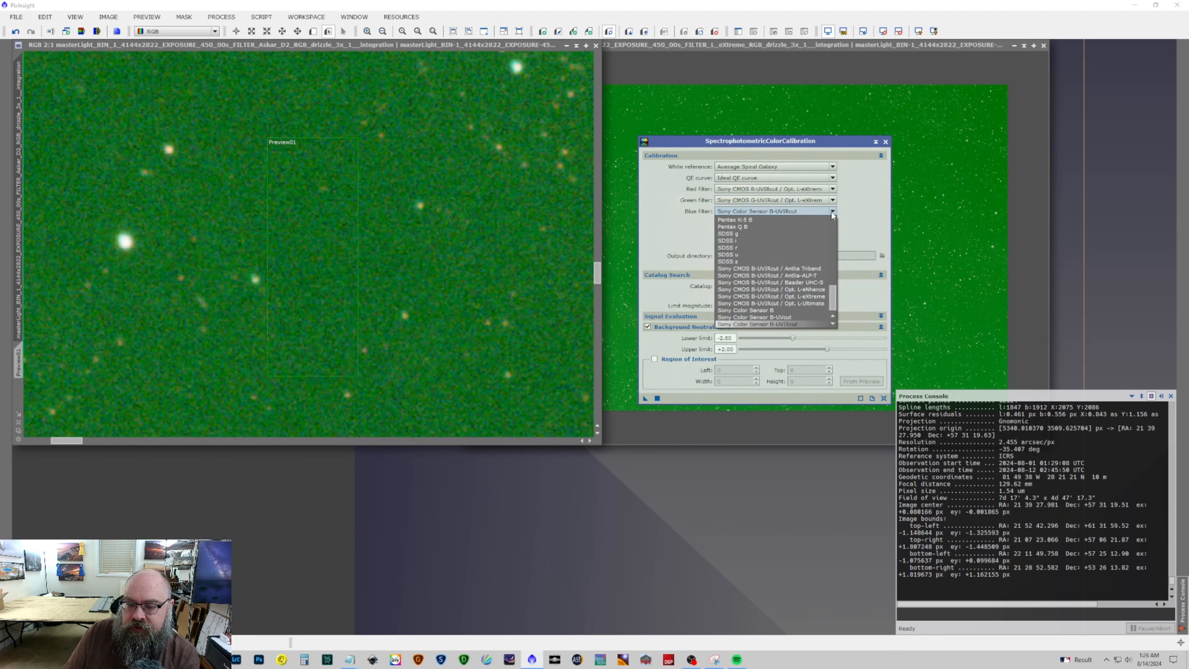
click(804, 296)
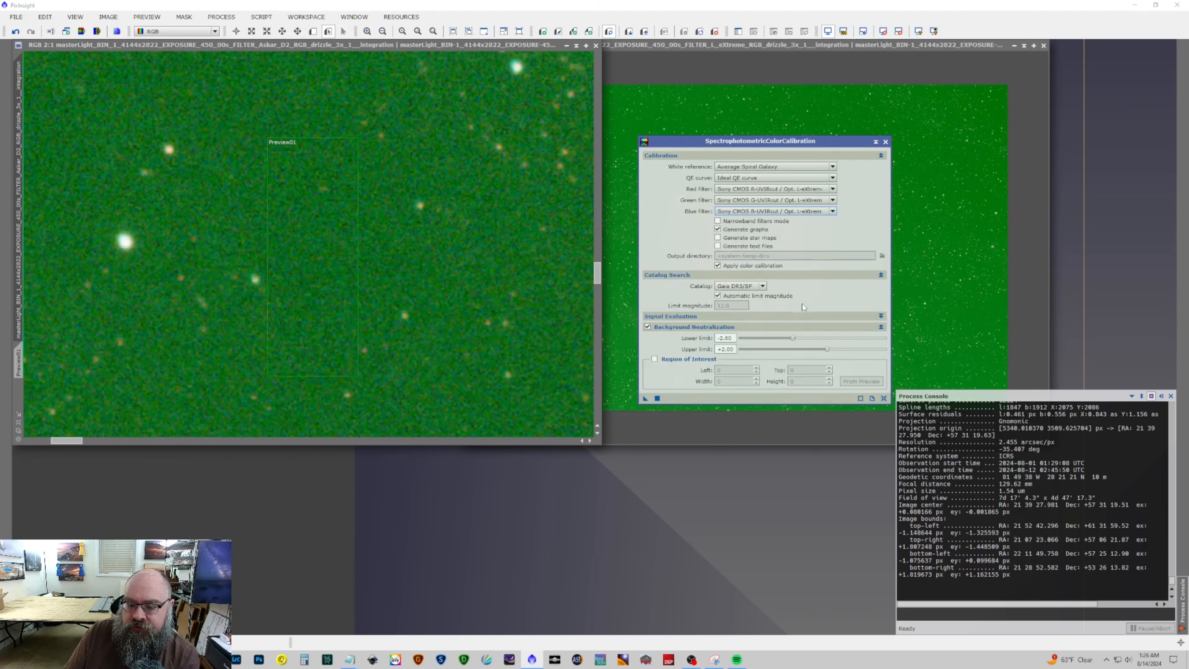
Enable the background neutralization region of interest and load its bounds from Preview01 of the Askar D2 image.
click(679, 359)
click(861, 380)
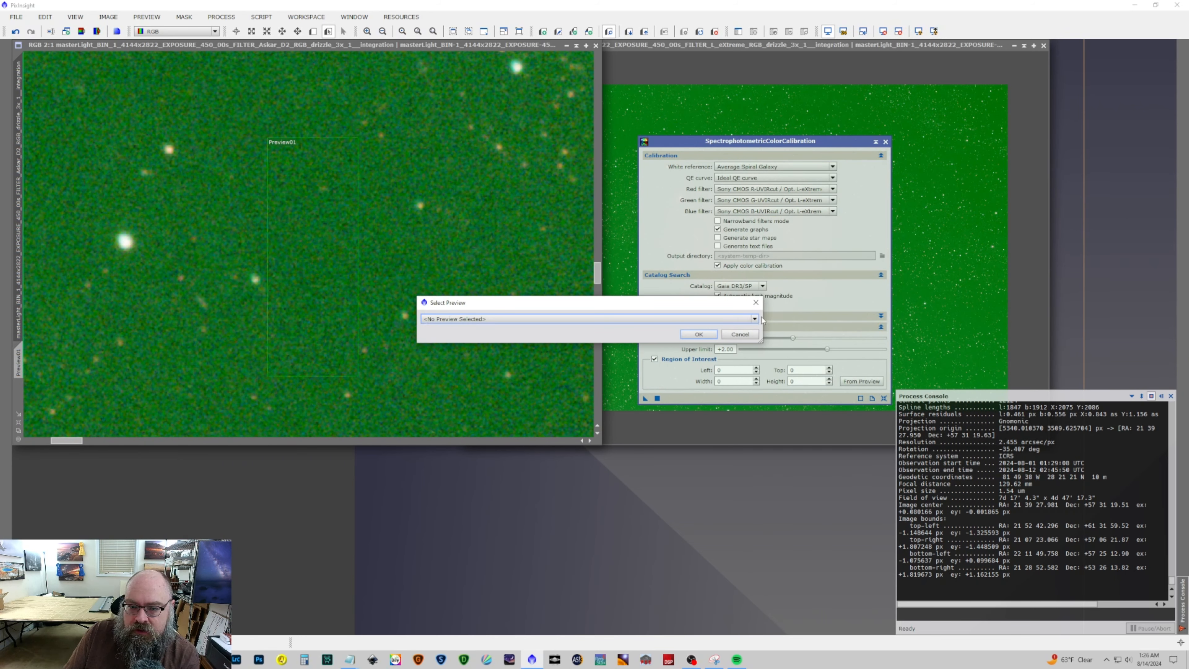
click(754, 319)
click(693, 333)
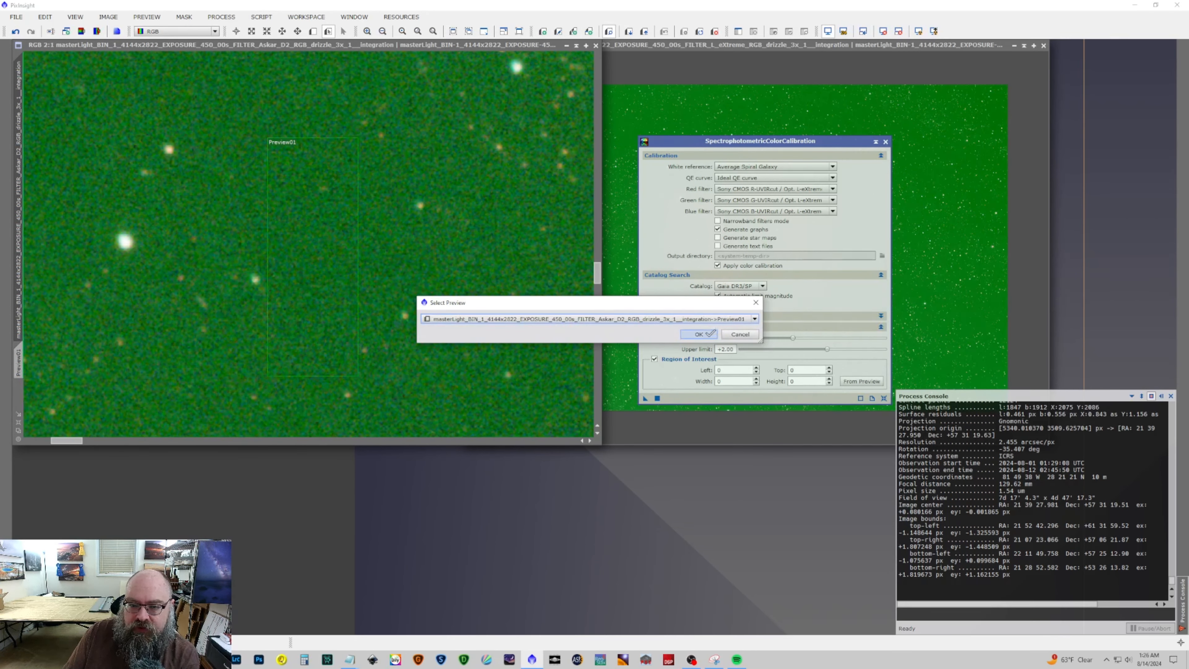
click(700, 333)
Apply the color calibration to the Askar D2 and L-eXtreme images, then close the graph report and the process.
drag(646, 398, 303, 342)
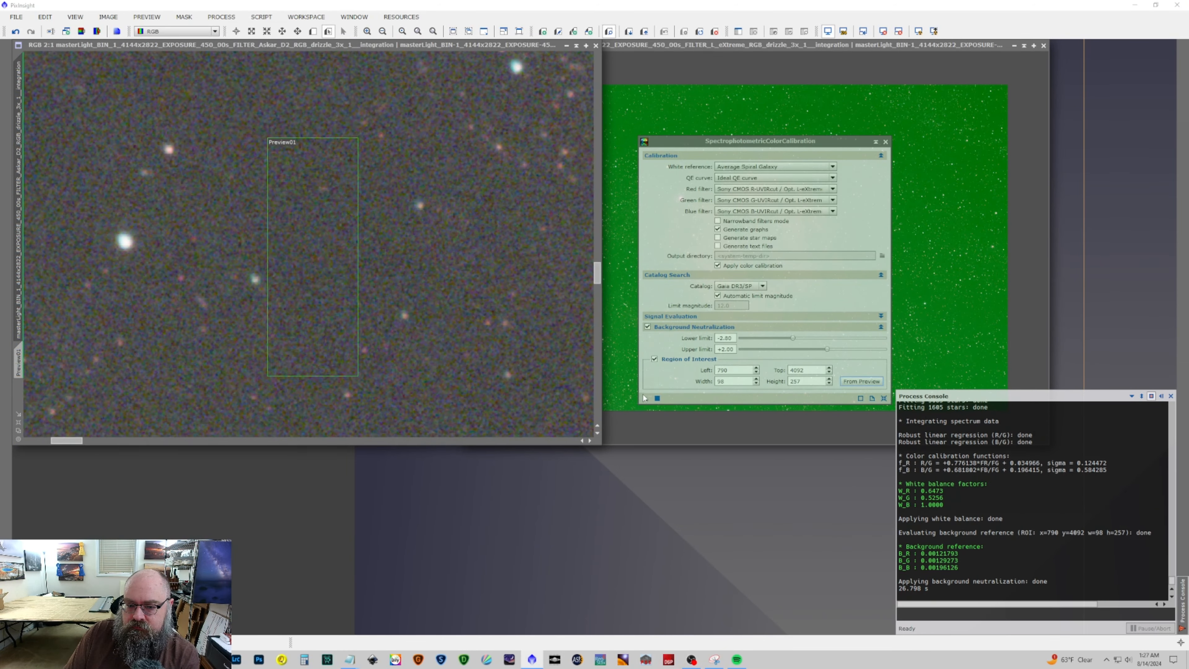
drag(647, 398, 916, 300)
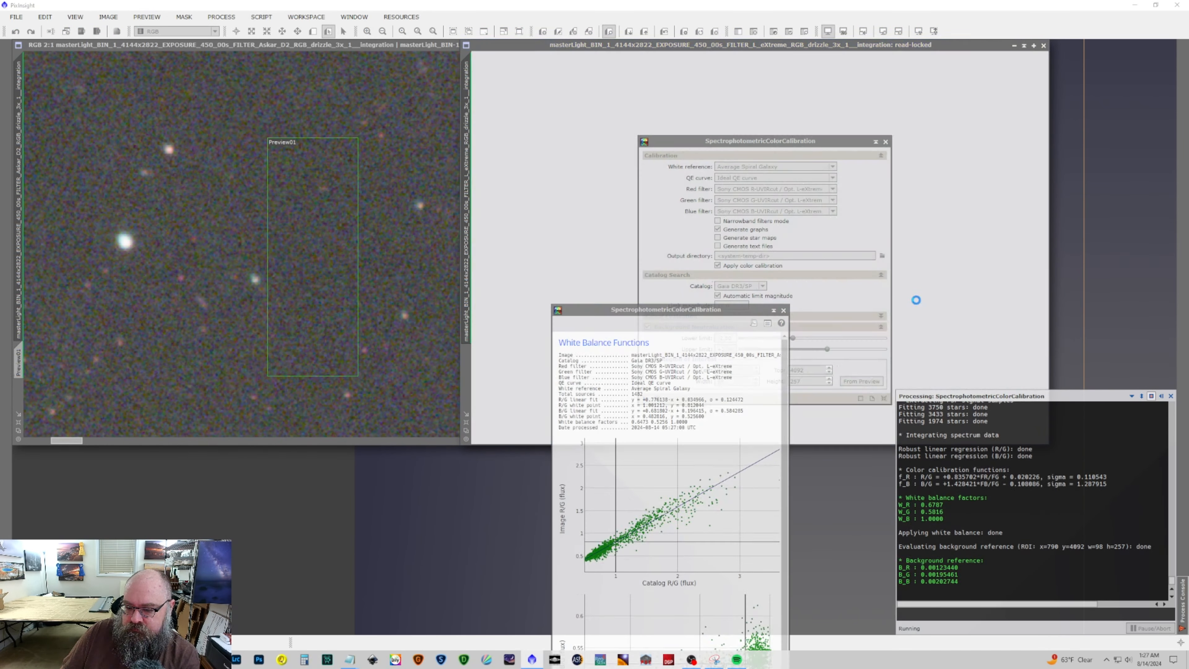
click(785, 309)
click(886, 141)
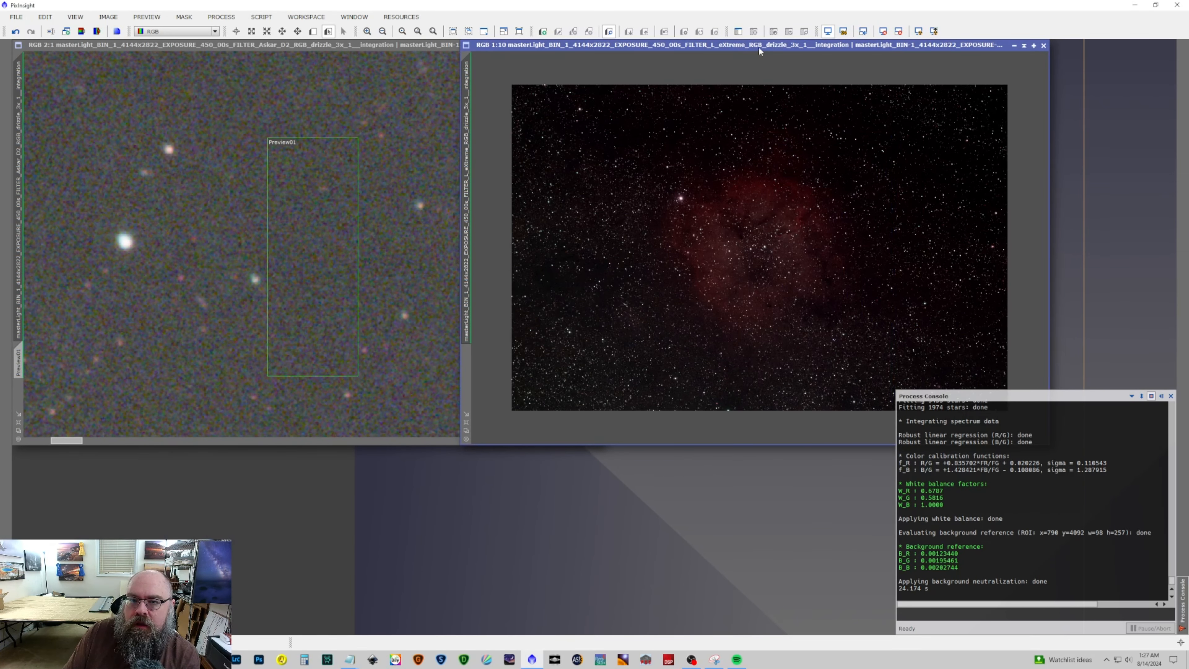
Remove the screen stretch from both the L-eXtreme and Askar D2 images.
click(882, 31)
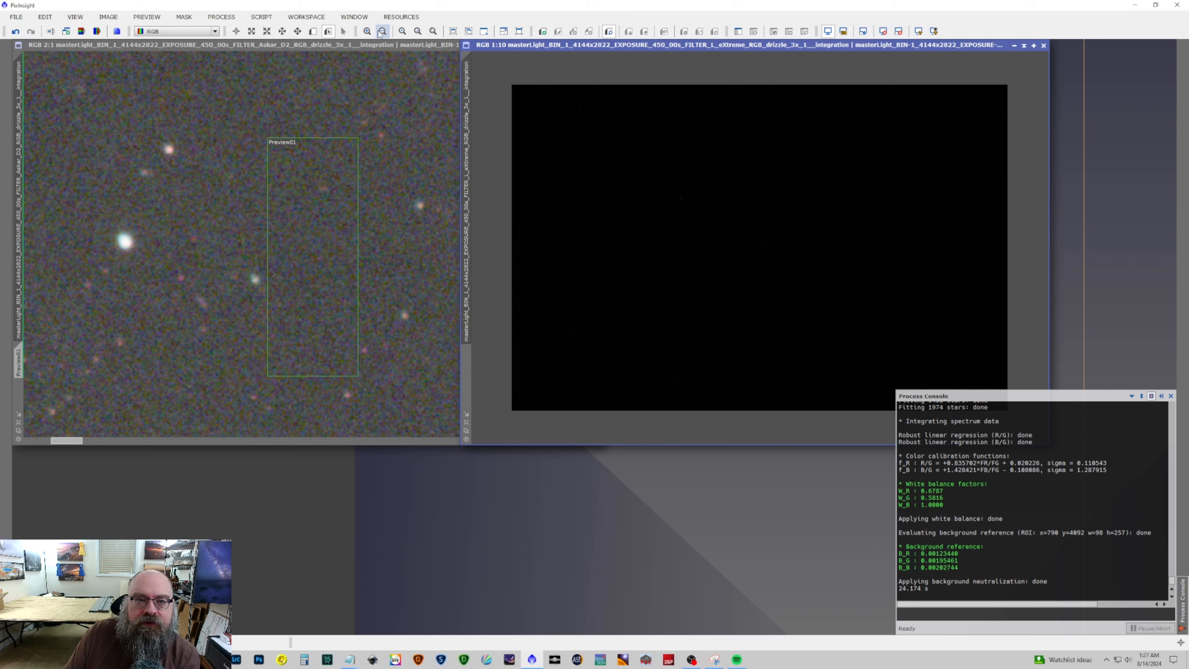
click(386, 46)
click(883, 31)
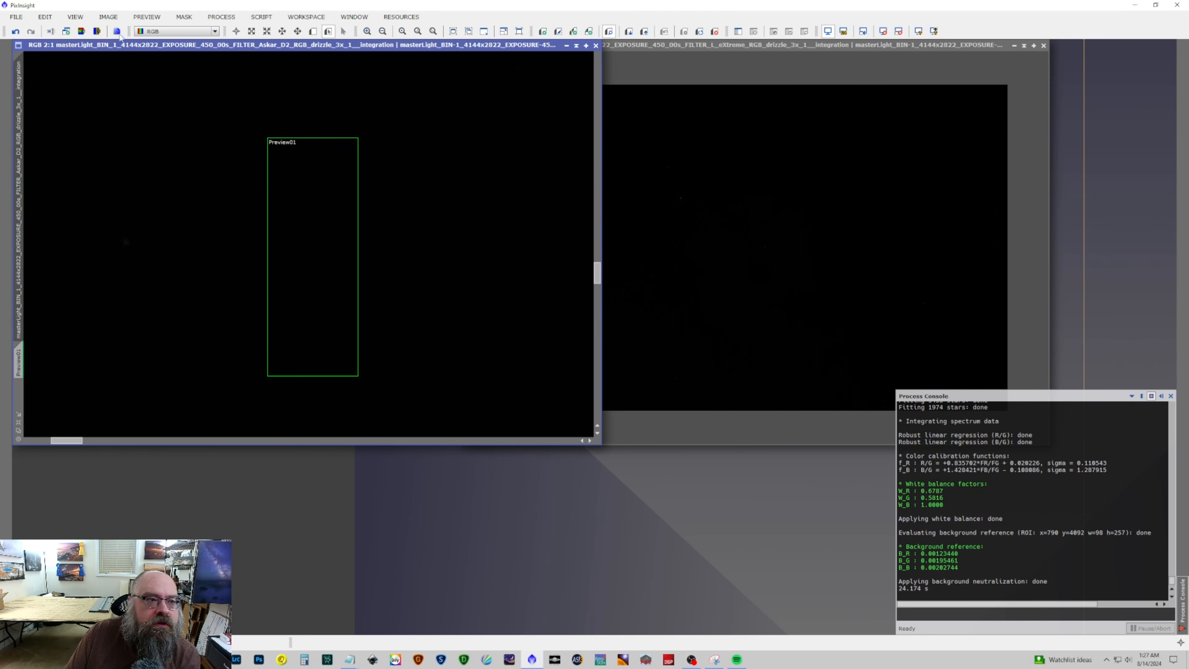
Delete all previews from the Askar D2 image.
click(147, 17)
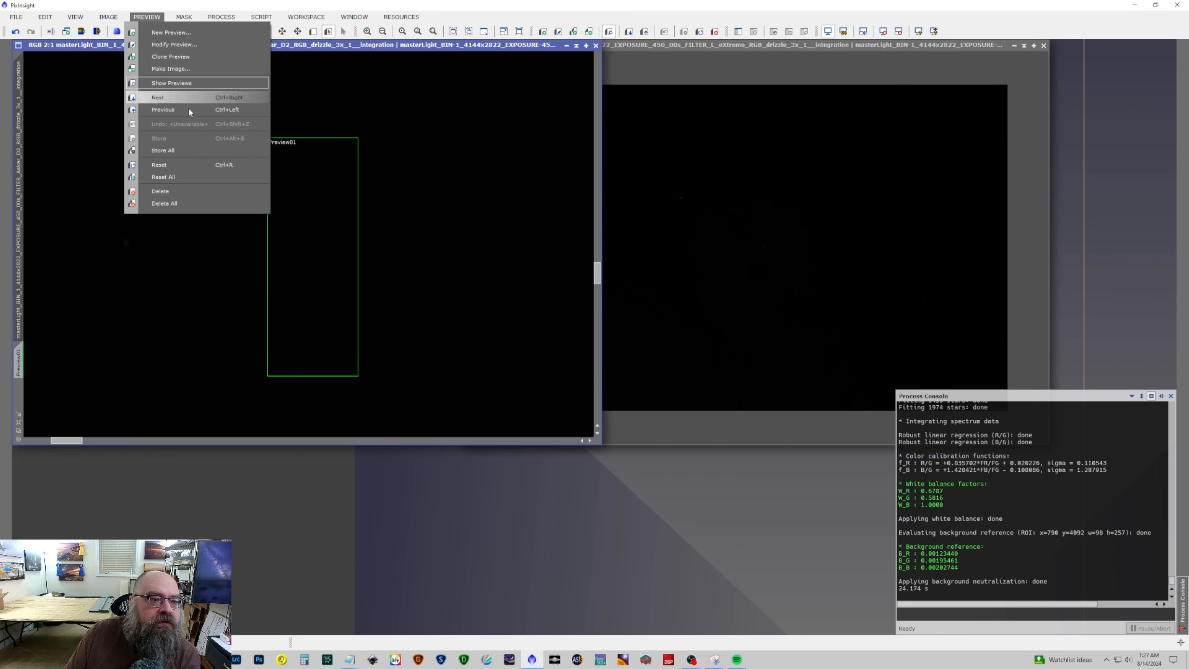
click(191, 211)
click(148, 18)
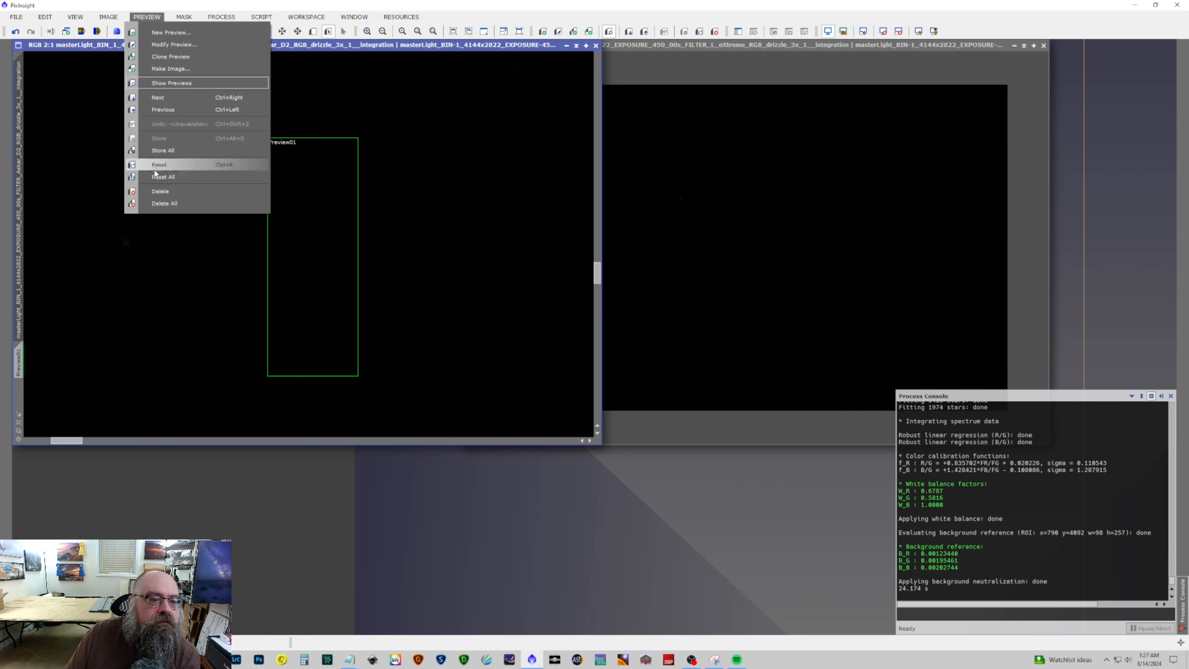
click(172, 206)
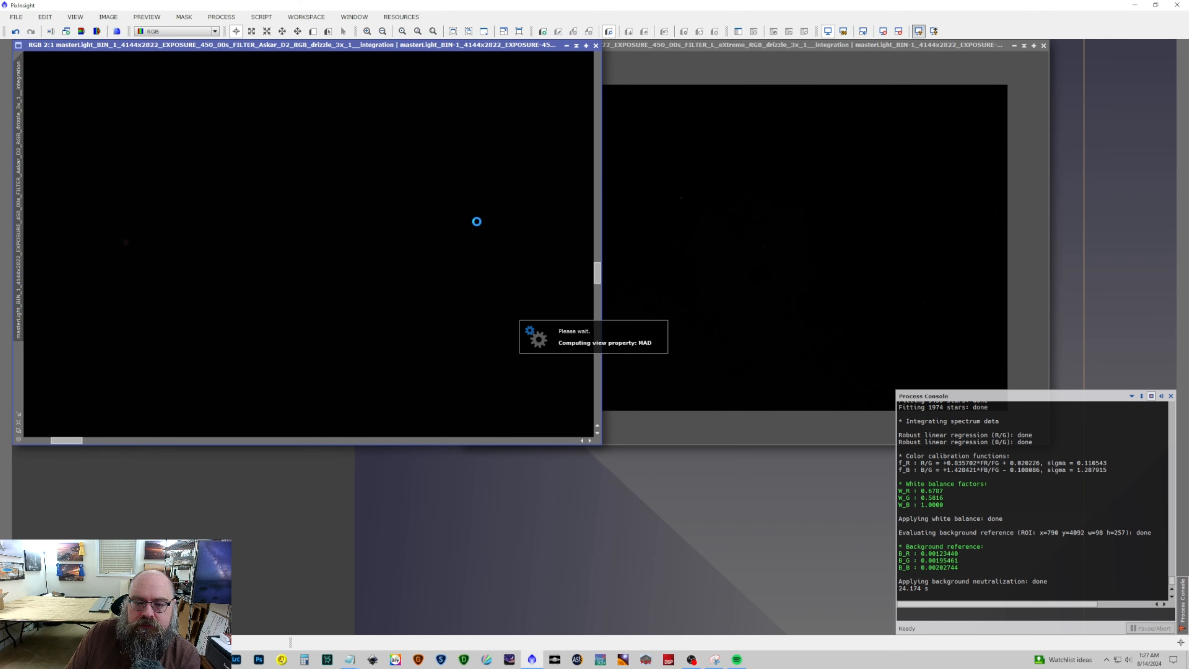
Apply an automatic screen stretch to the Askar D2 and L-eXtreme images and view both at 1:9 for comparison.
scroll(477, 221, down, 8)
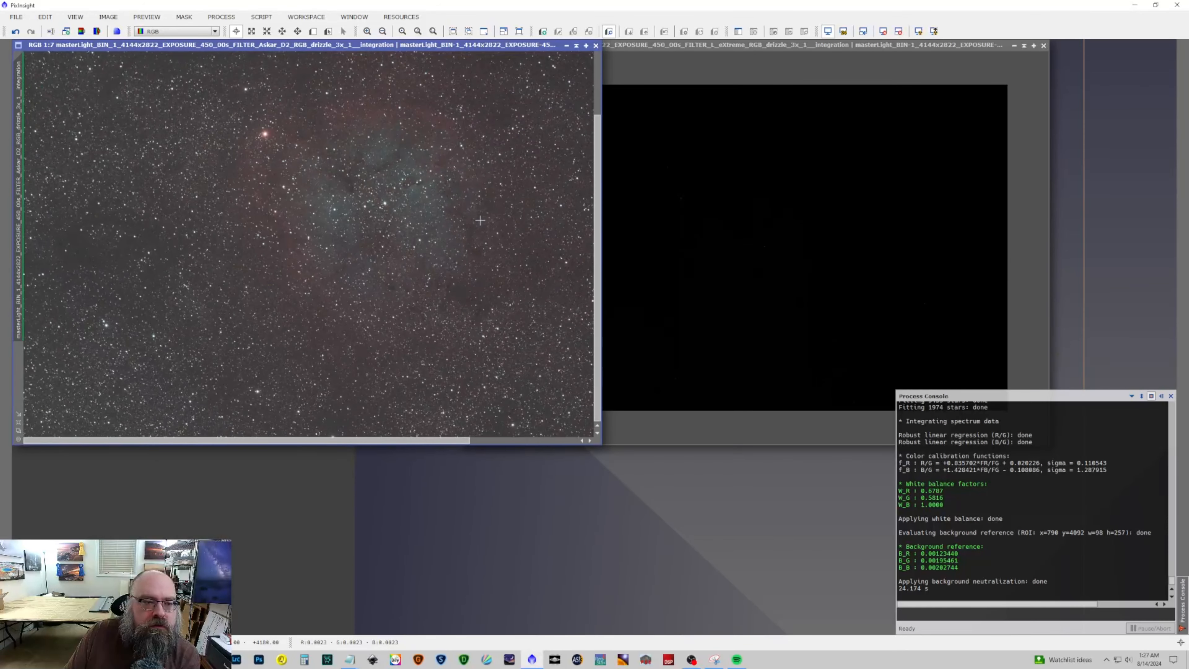
scroll(480, 220, down, 2)
click(811, 53)
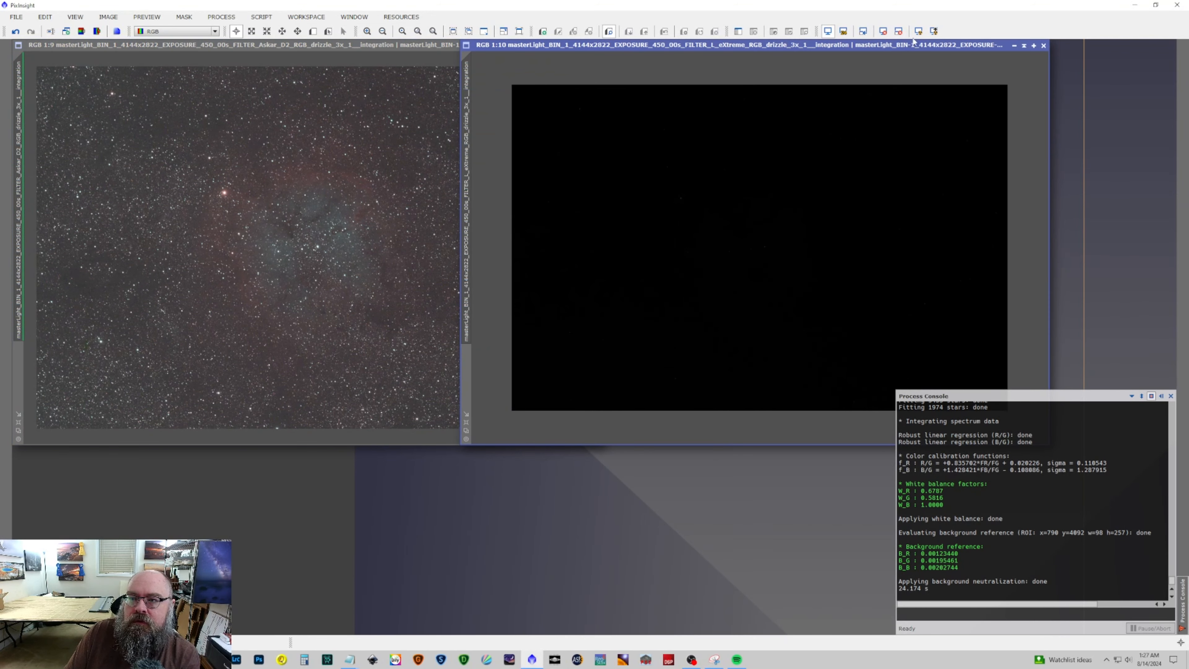
key(ctrl+a)
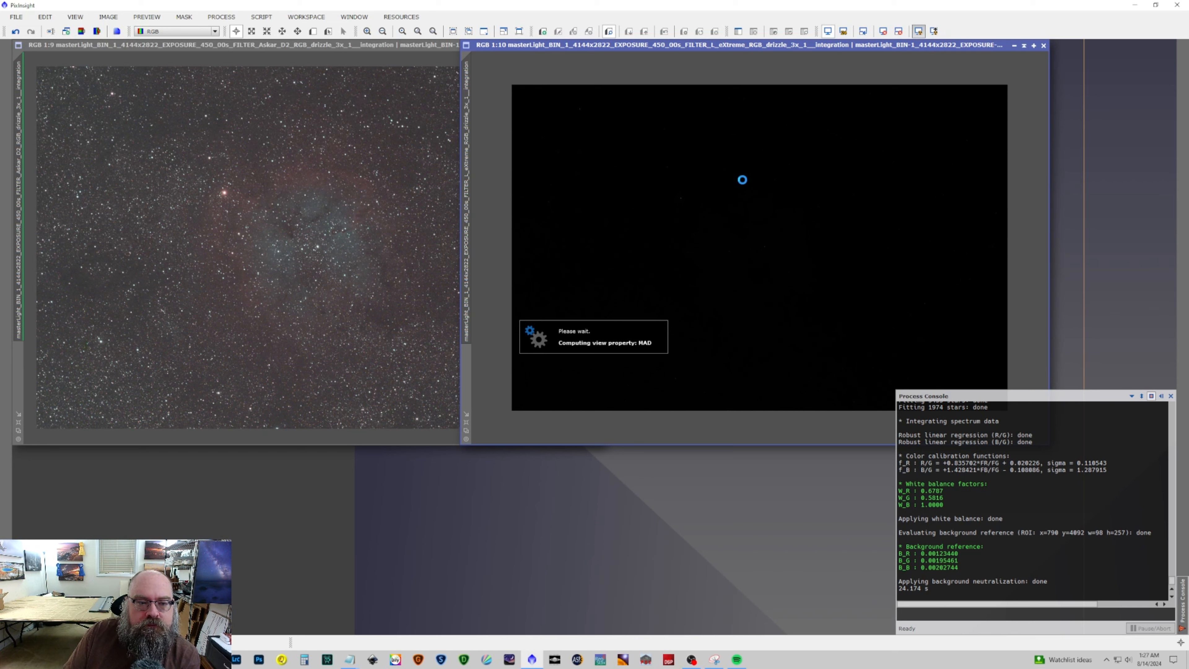
scroll(738, 211, down, 1)
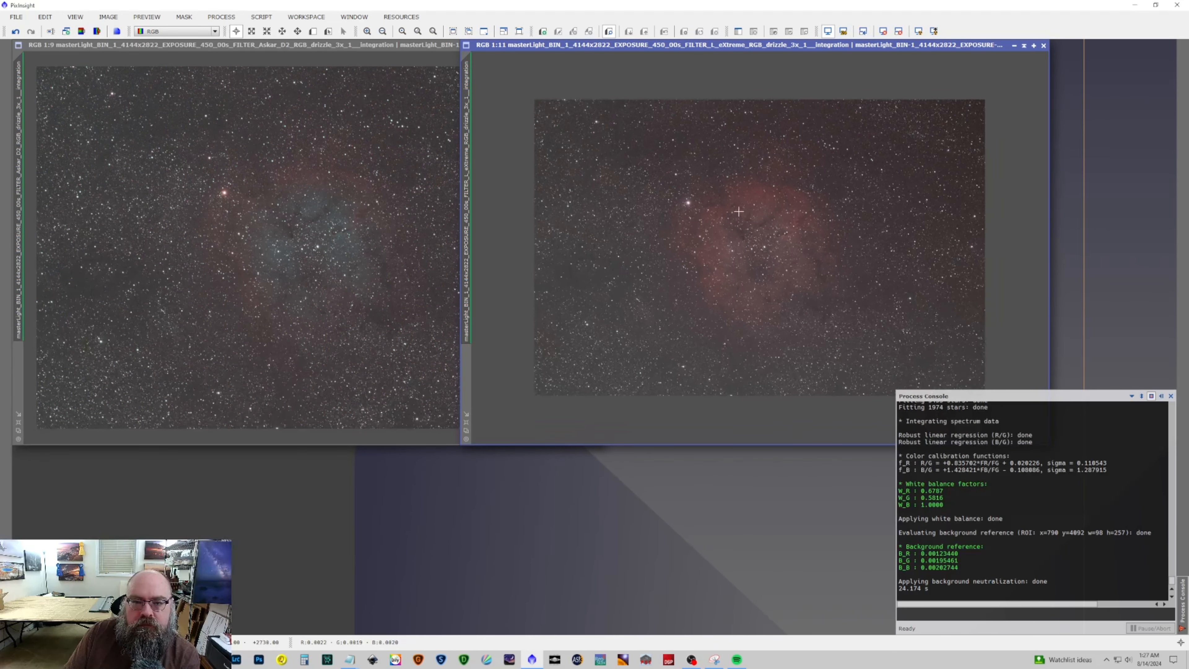
scroll(738, 211, up, 2)
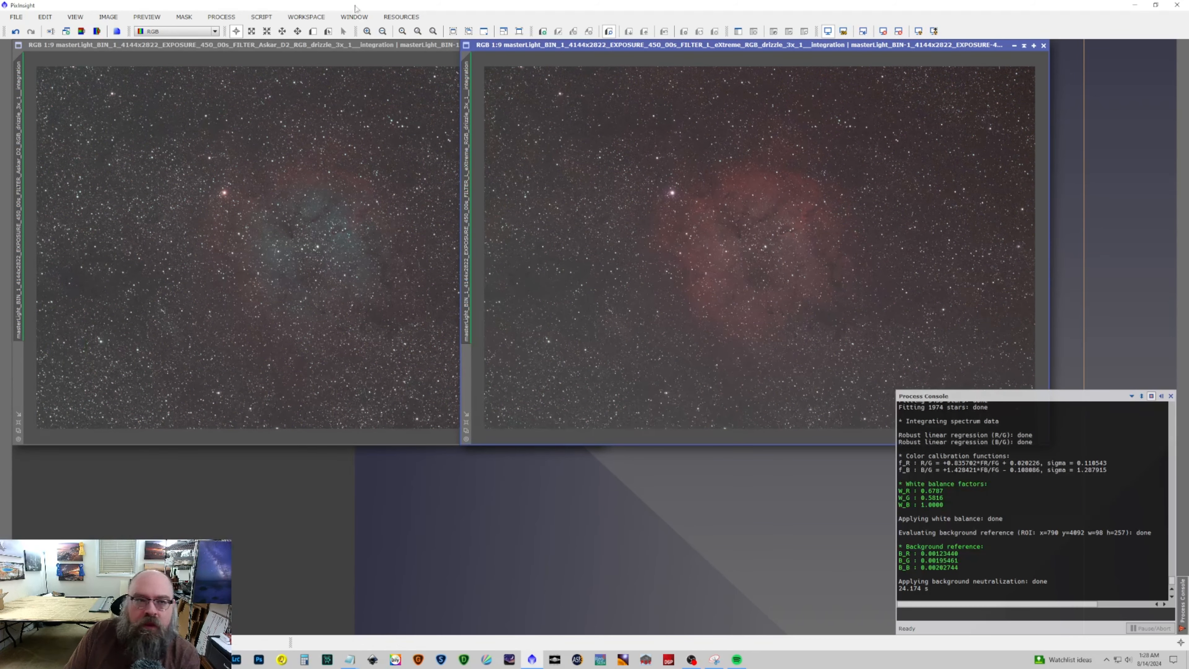
Run BlurXTerminator with Correct Only enabled on the L-eXtreme and Askar D2 images.
click(221, 17)
mouse_move(244, 31)
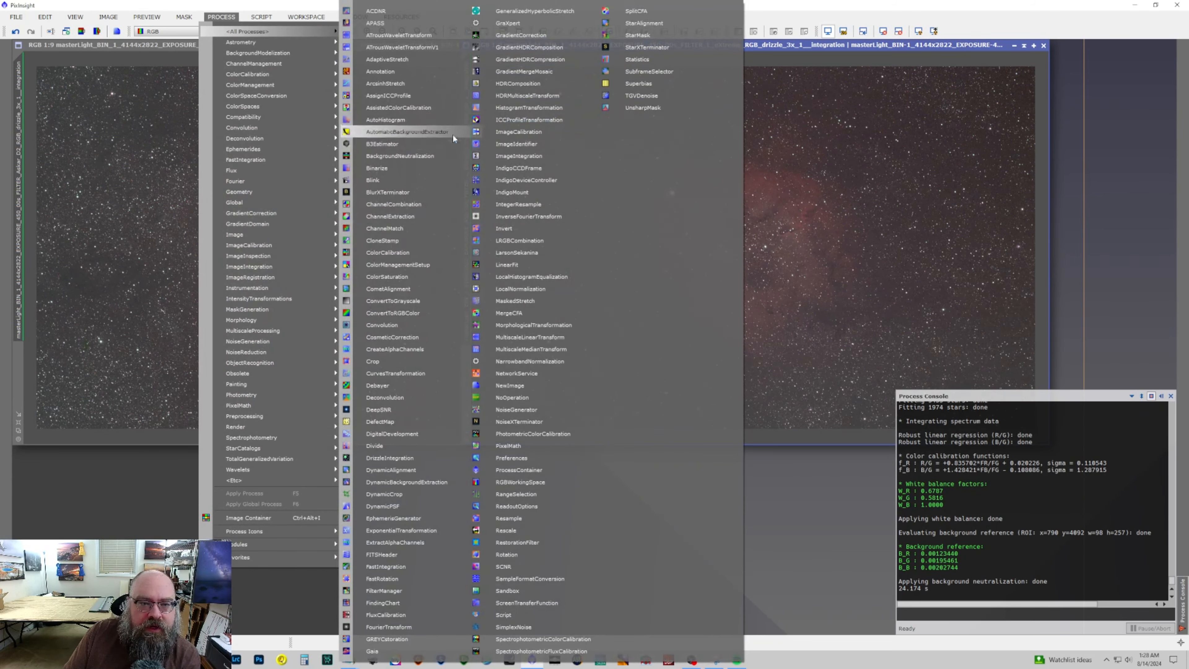
click(414, 194)
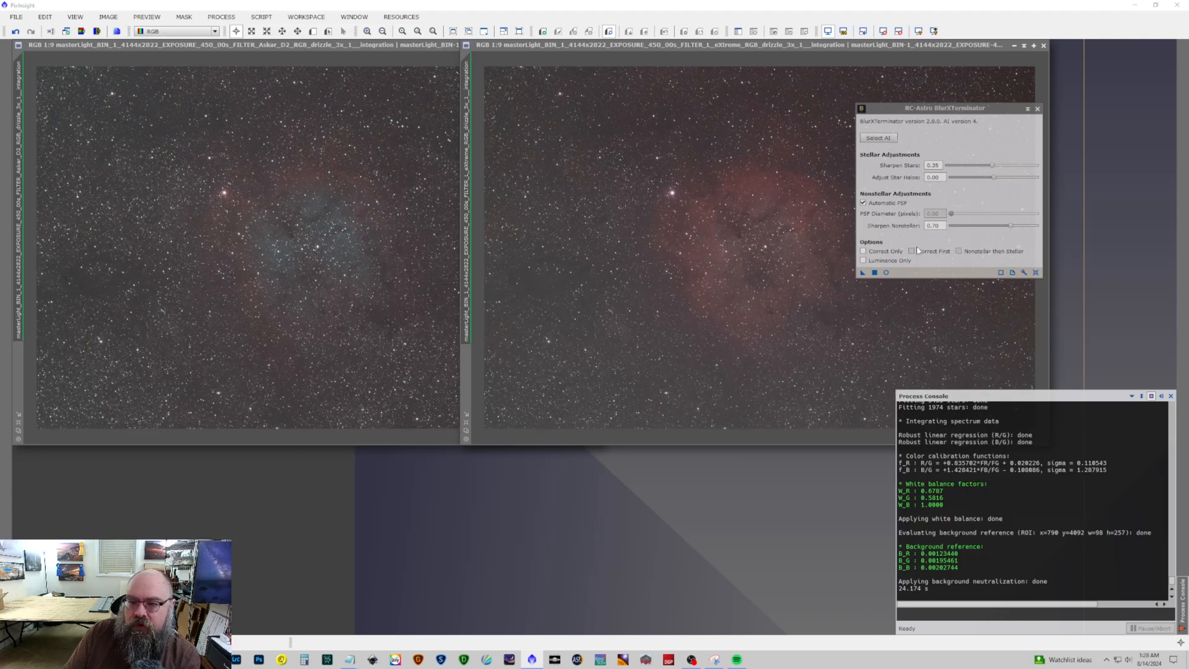
click(863, 251)
drag(863, 272, 615, 302)
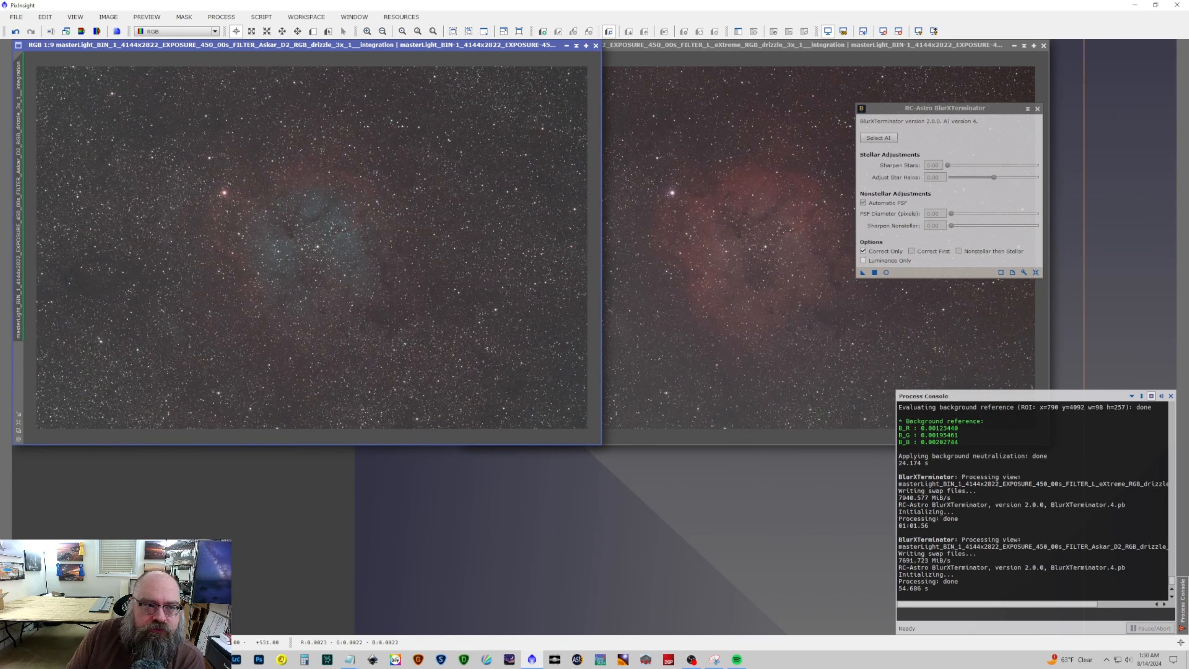
Remove the gradient from the Askar D2 image with the Automatic DBE script, with Replace Target Image enabled.
click(261, 16)
mouse_move(309, 157)
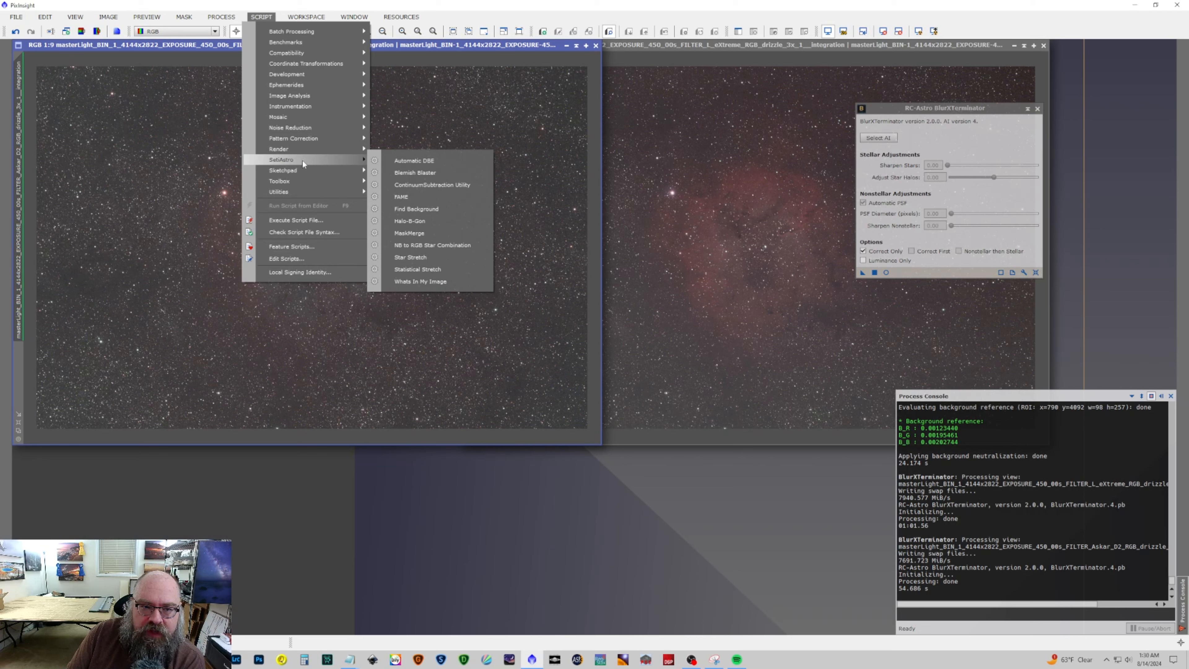
click(407, 160)
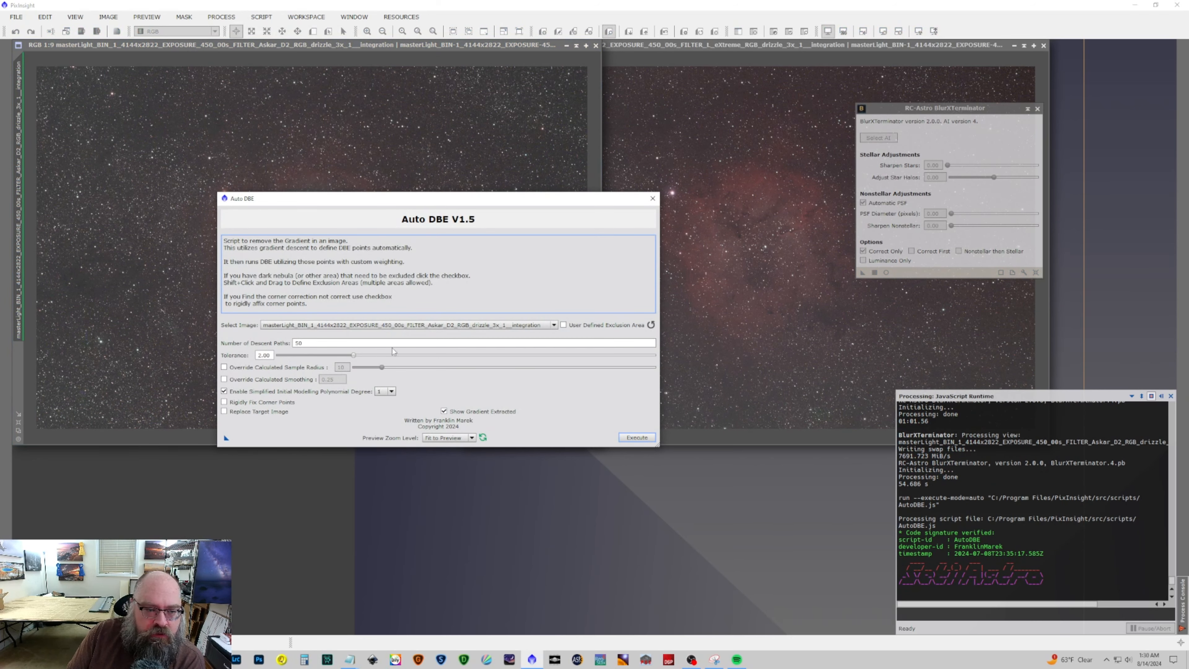
click(225, 411)
drag(226, 438, 114, 368)
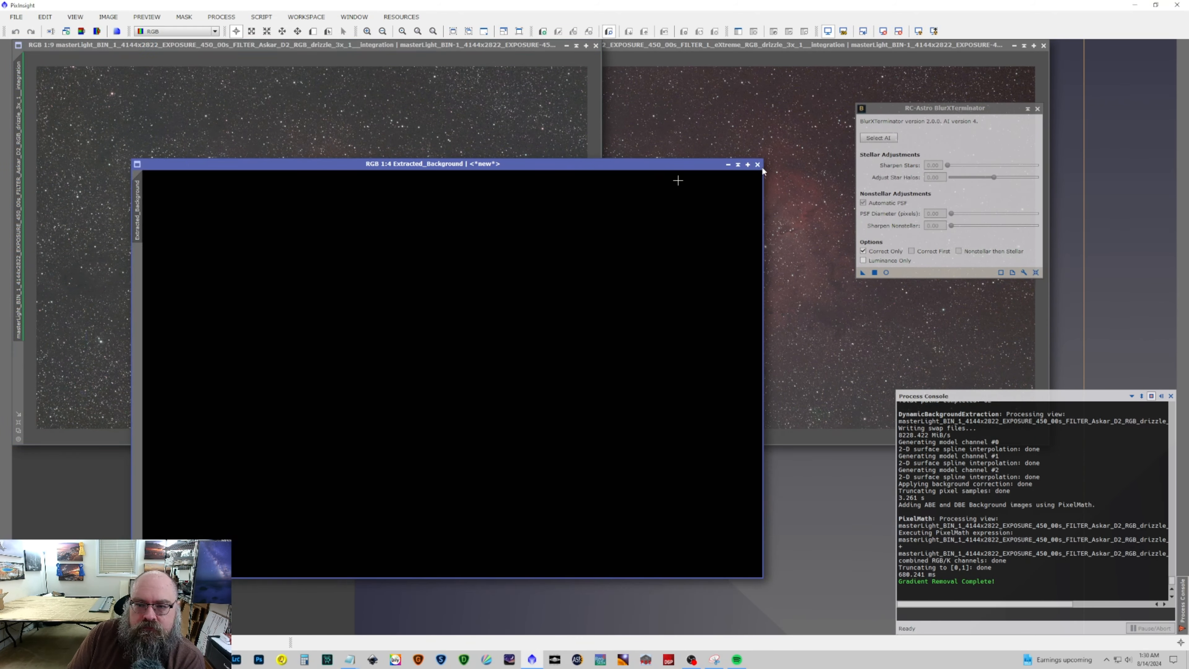
Remove the gradient from the L-eXtreme image with Automatic DBE, then close the extracted background image and the process console.
click(262, 16)
click(414, 161)
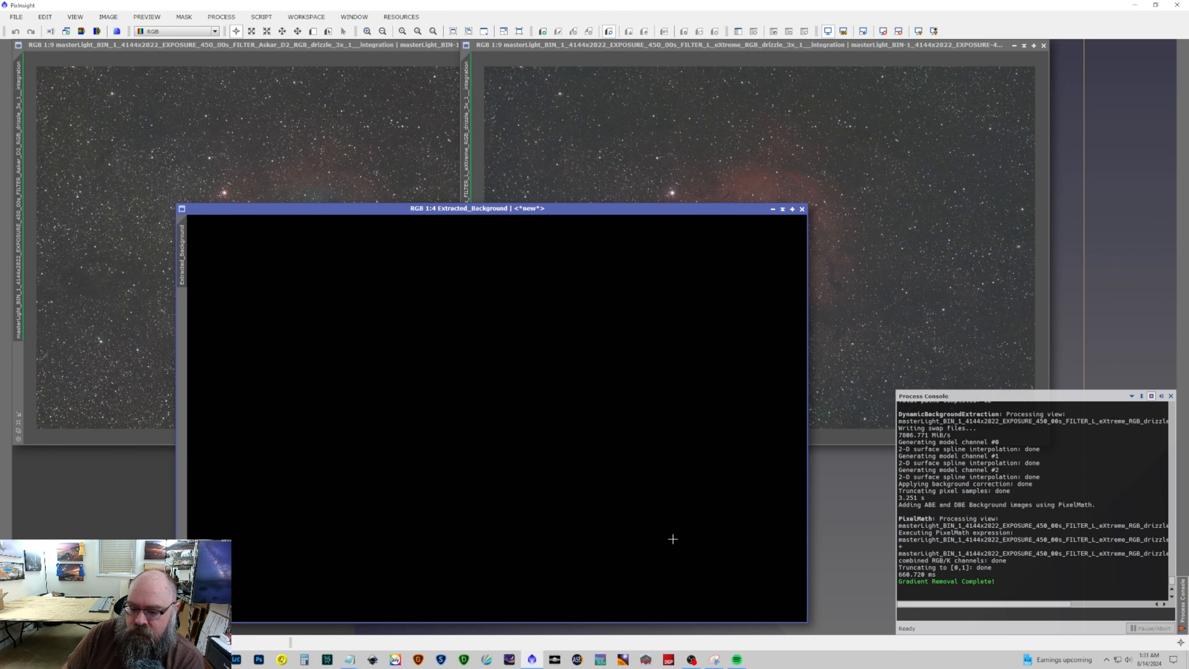
click(802, 209)
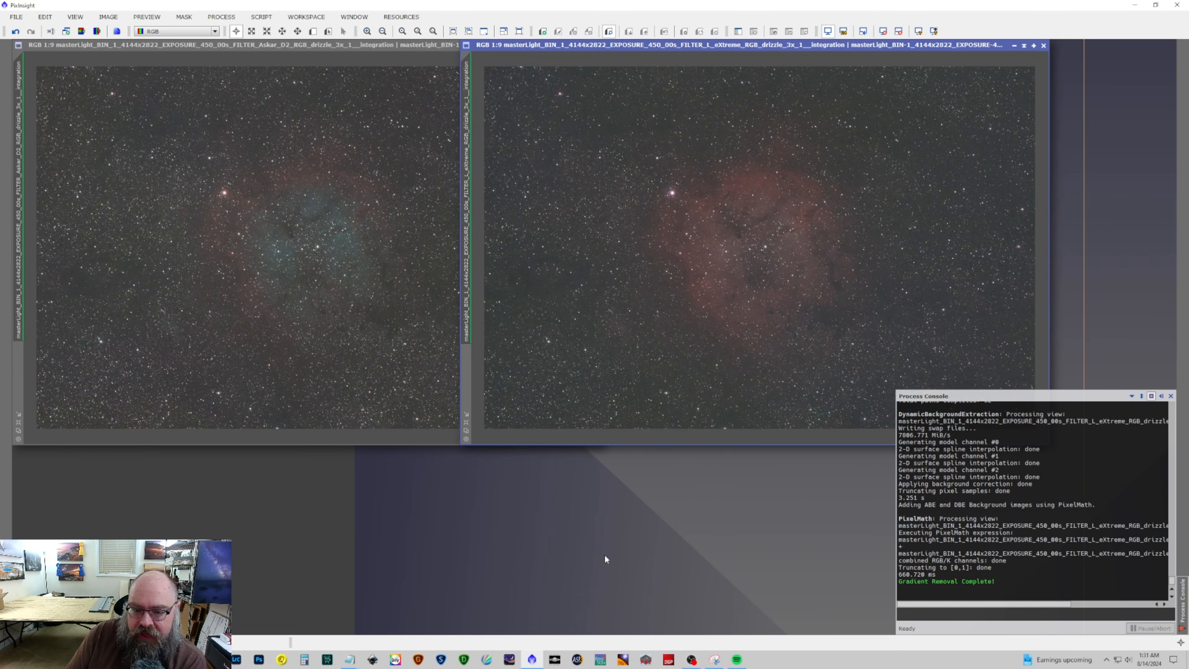
click(1171, 396)
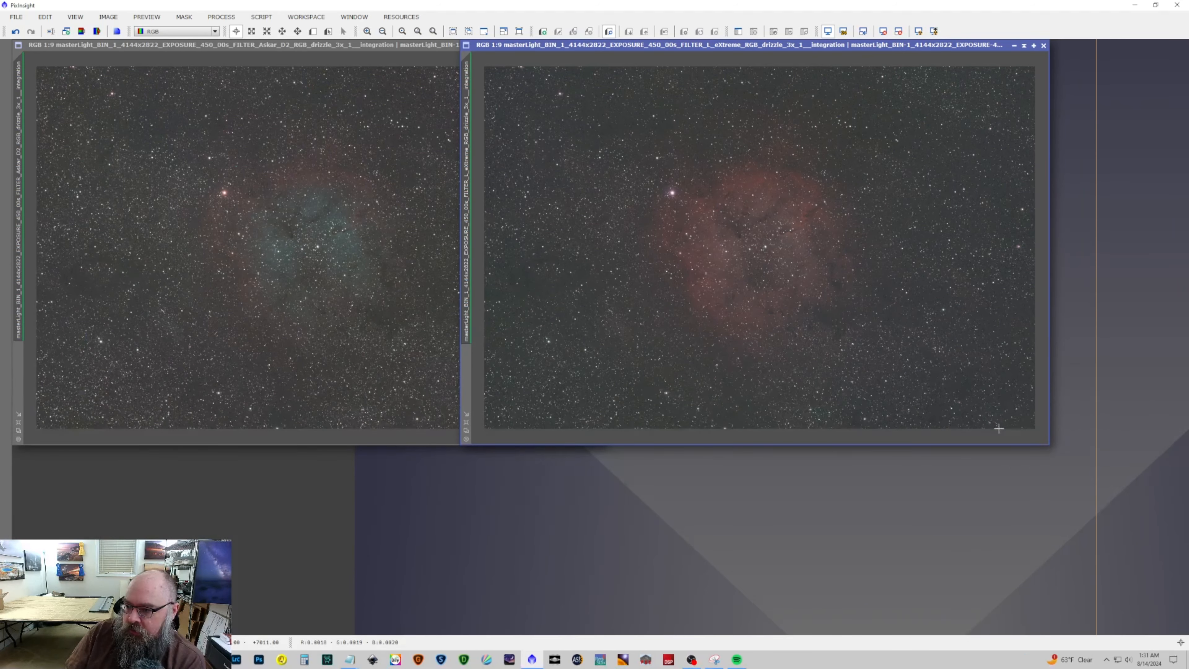
Open the DBXtract script and set the camera sensor to IMX 294.
click(269, 18)
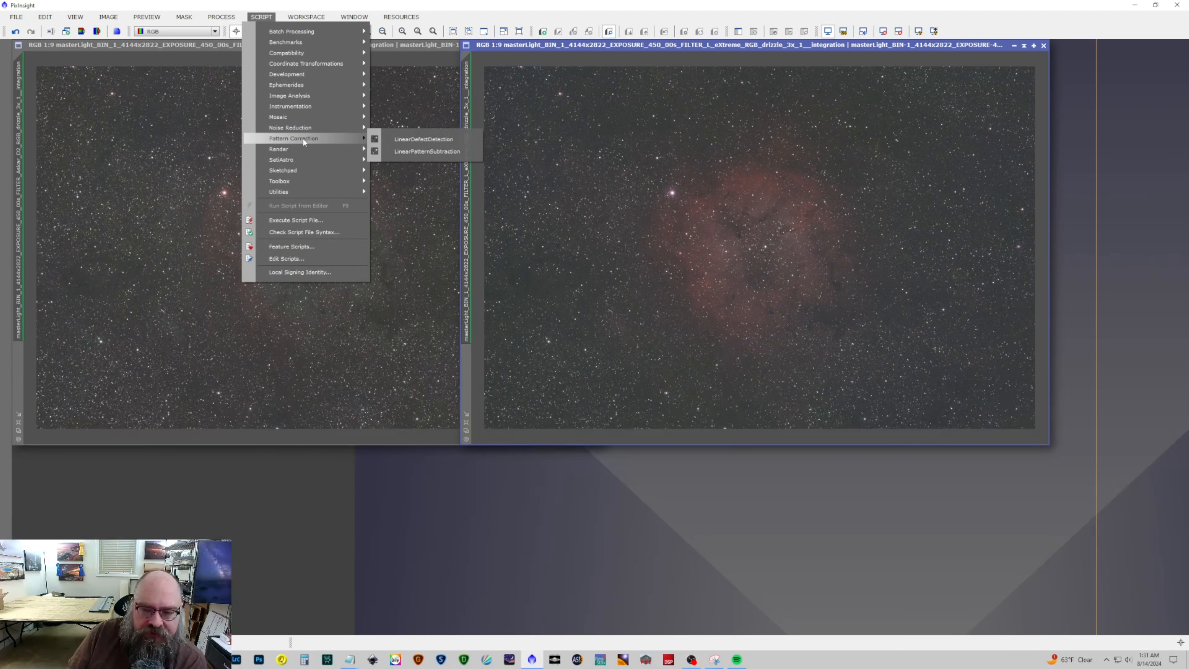
mouse_move(306, 191)
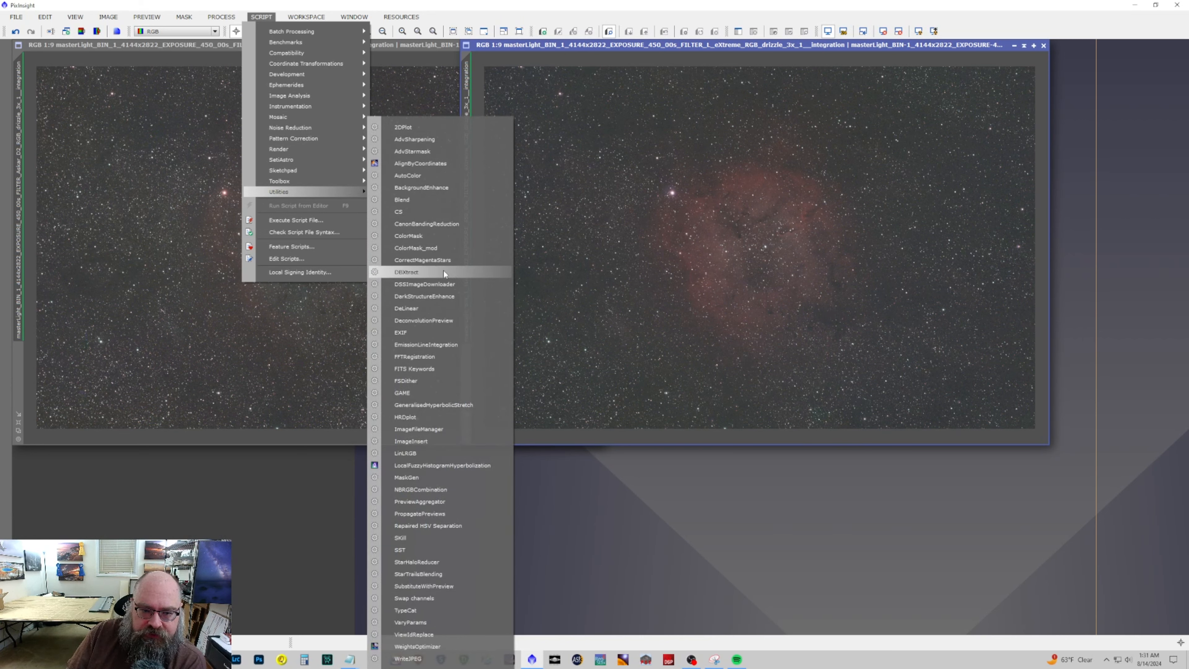
click(426, 273)
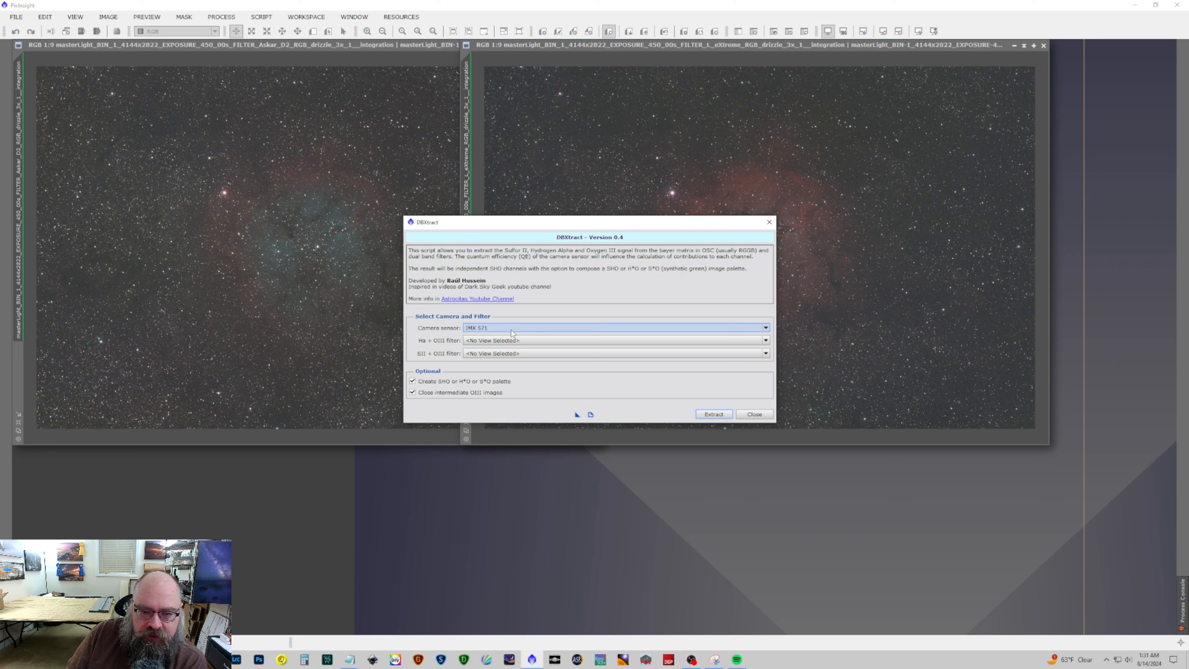
click(511, 331)
click(513, 354)
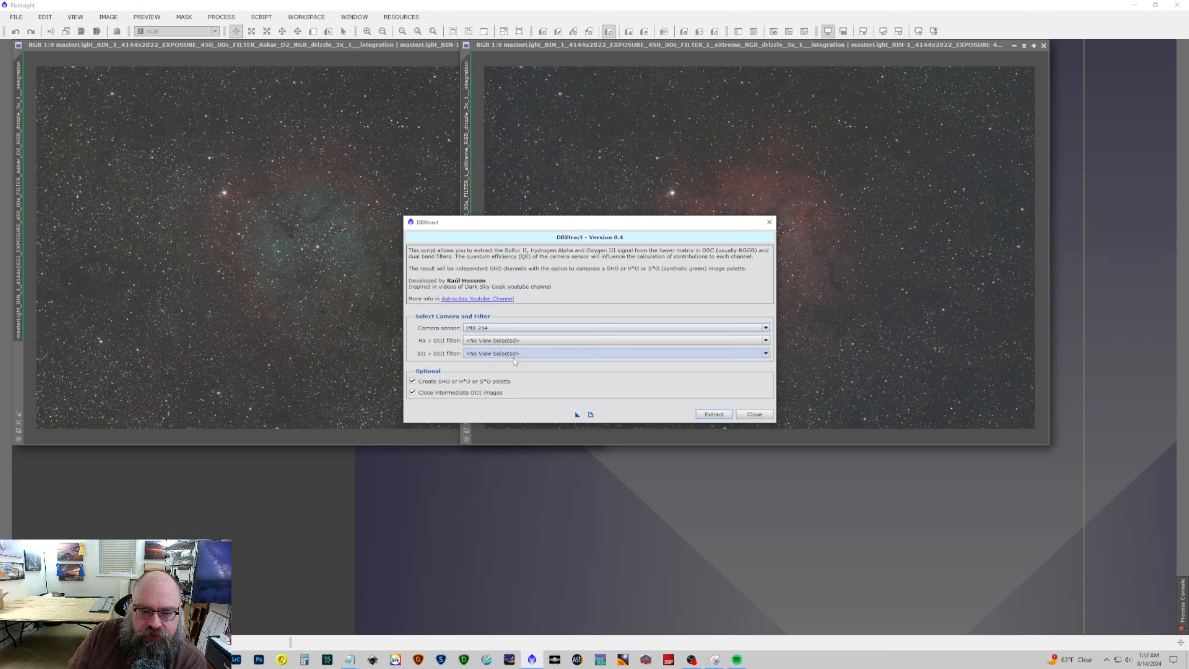
Assign L-eXtreme to Ha + OIII and Askar D2 to SII + OIII, then extract the channels with an SHO palette and close DBXtract.
click(512, 342)
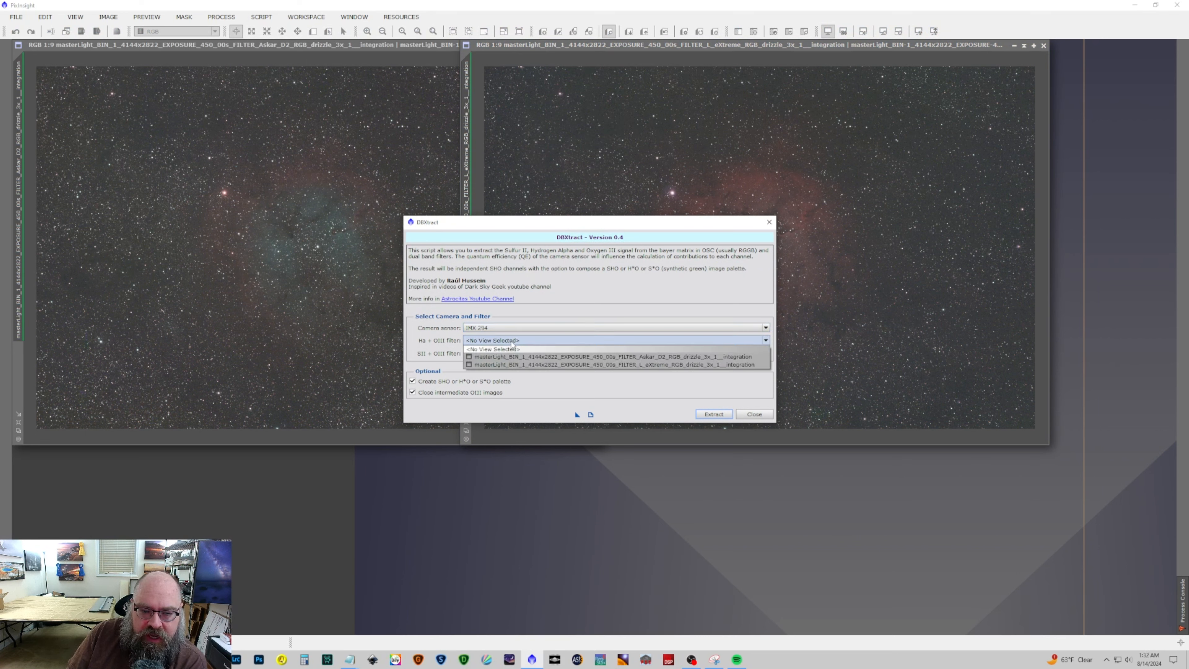
click(516, 365)
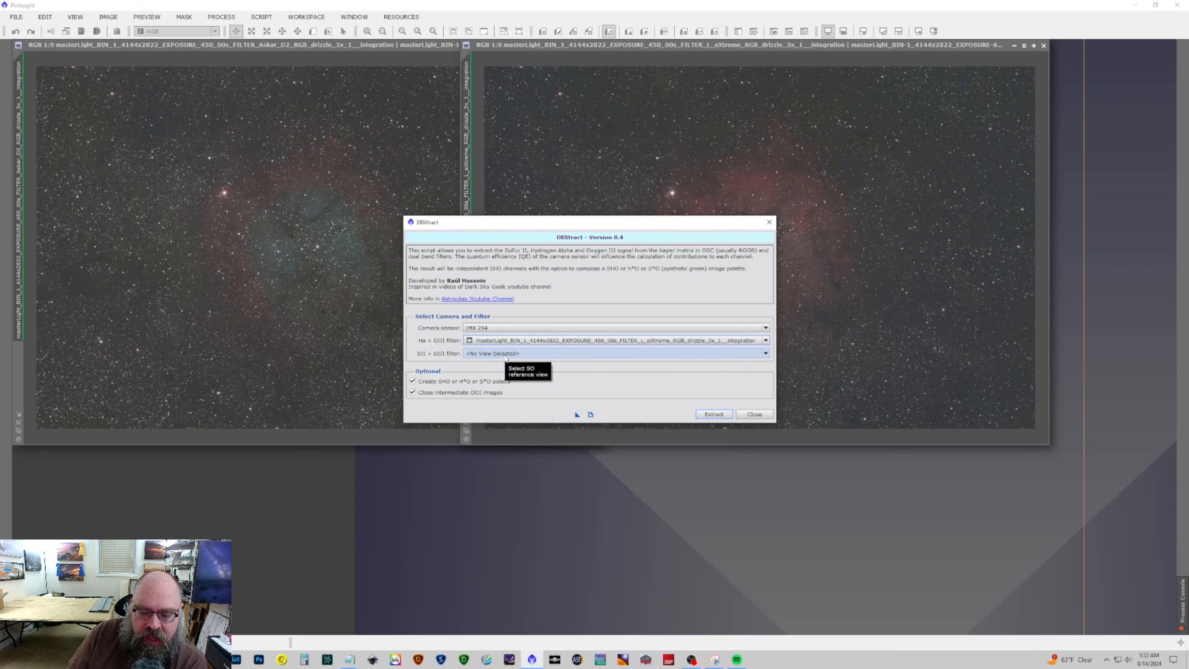
click(505, 355)
click(516, 370)
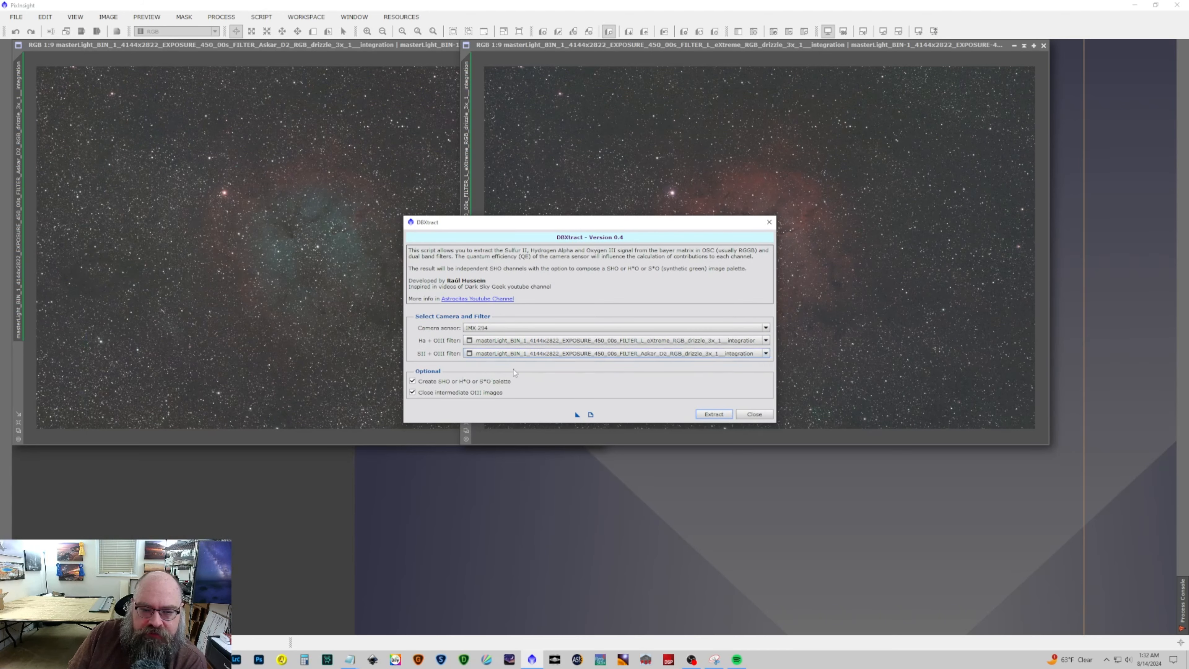
click(713, 414)
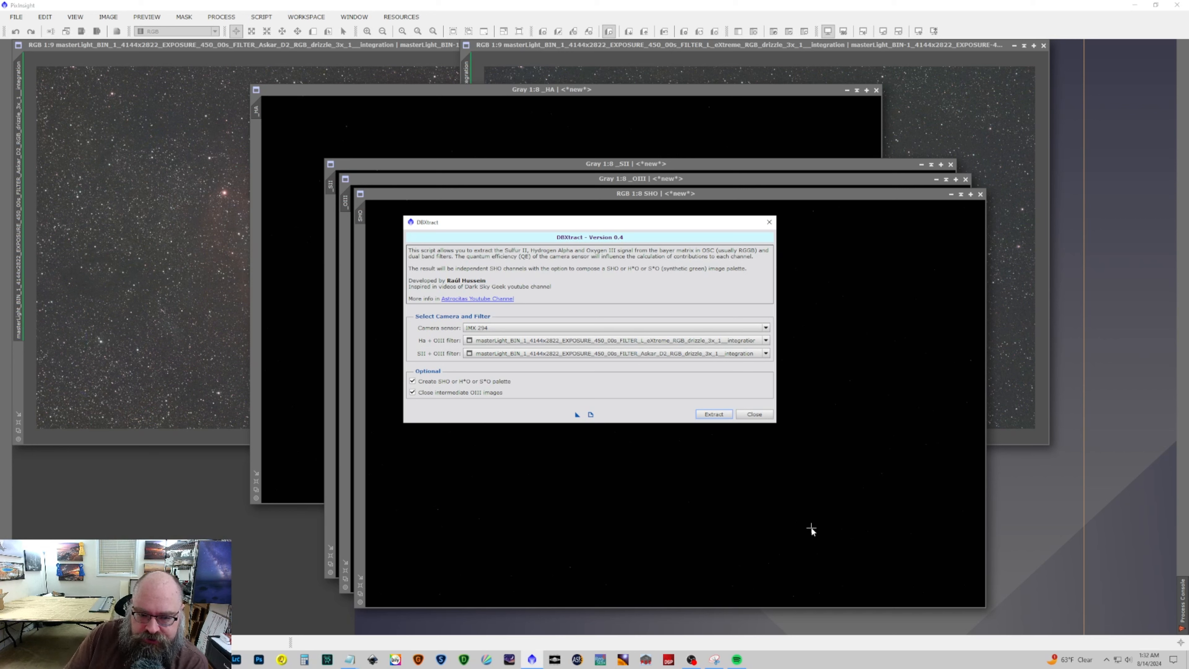
click(757, 414)
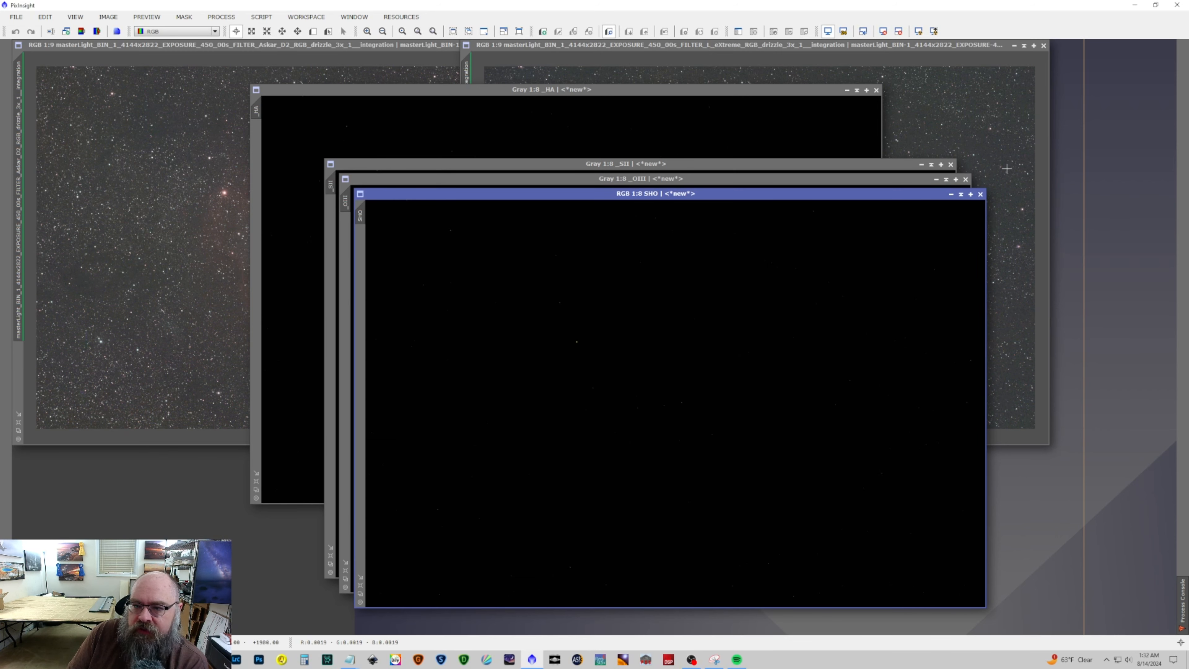
Close the separate OIII, SII and HA images, then reposition the SHO image and apply an automatic screen stretch to it.
click(963, 179)
click(950, 164)
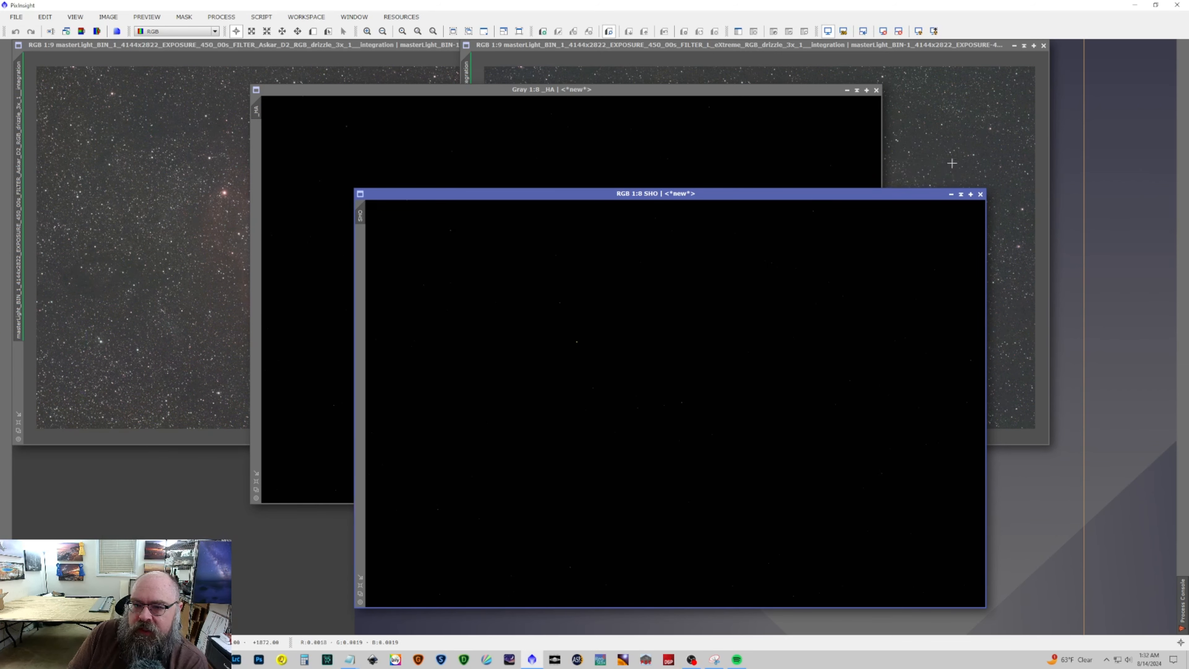
click(876, 90)
drag(717, 195, 583, 118)
click(922, 33)
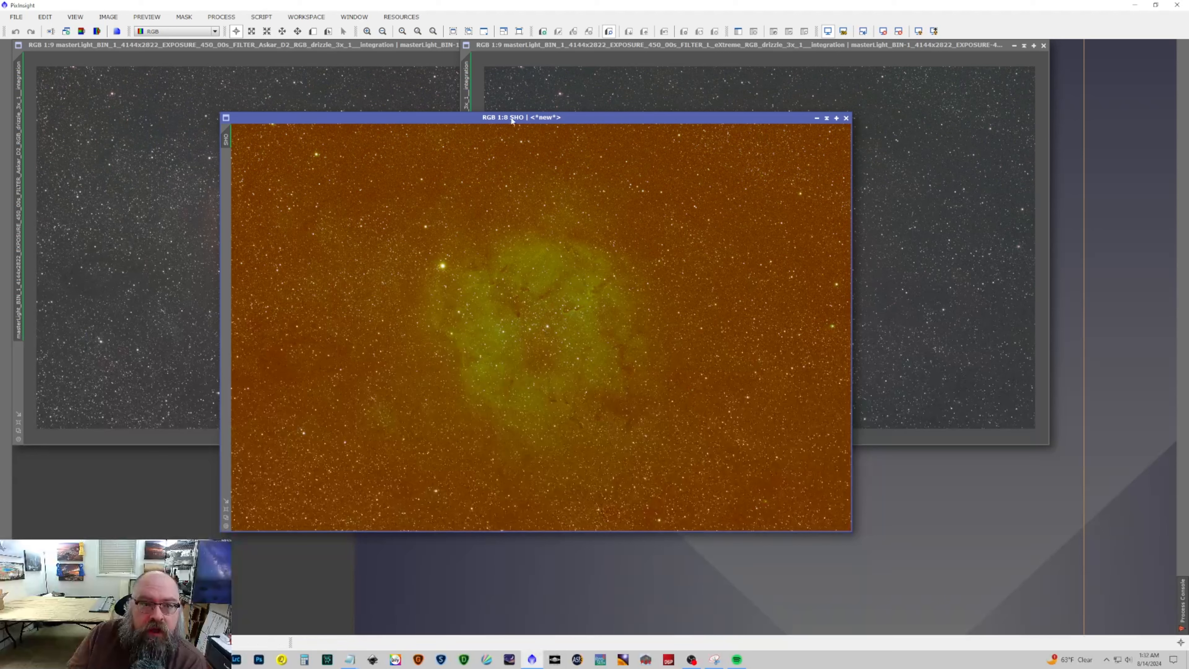
Run the AutoLinearFit script on the SHO image with the red channel as the reference.
click(261, 17)
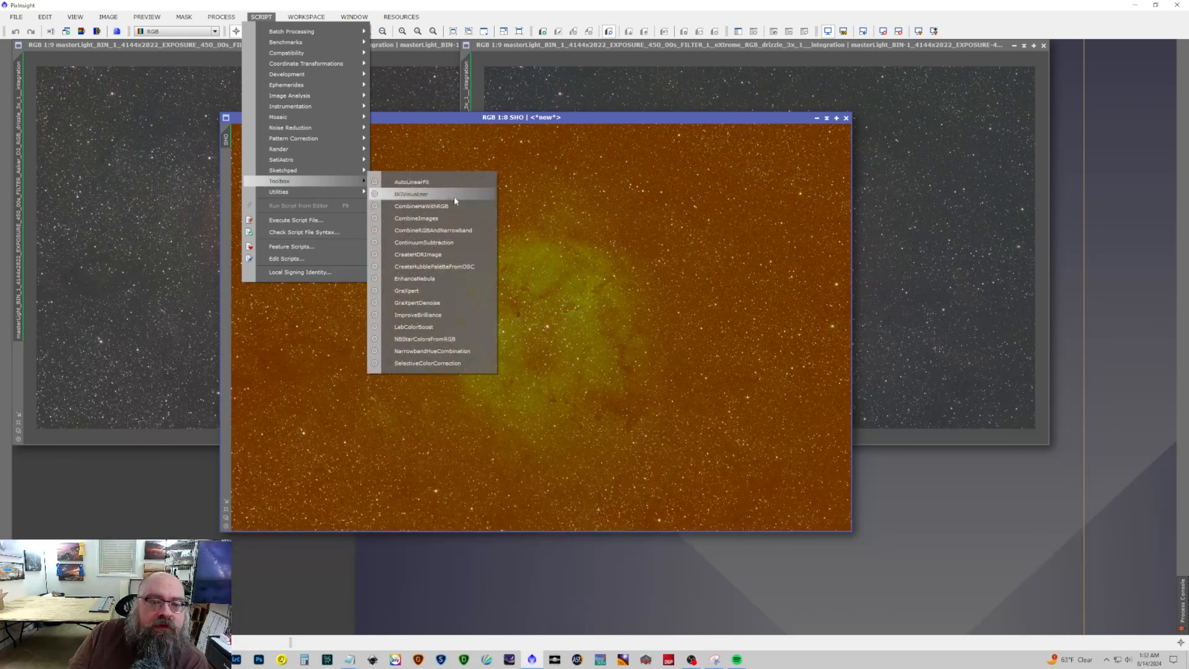
click(453, 183)
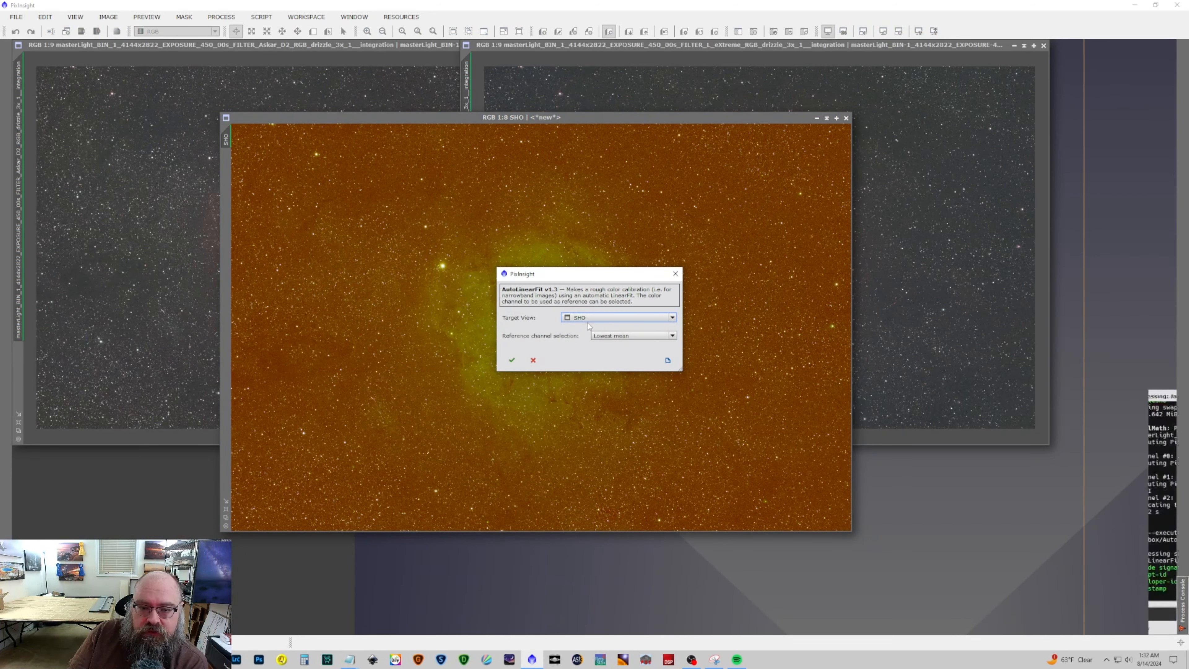
click(613, 336)
click(617, 373)
click(631, 335)
click(615, 368)
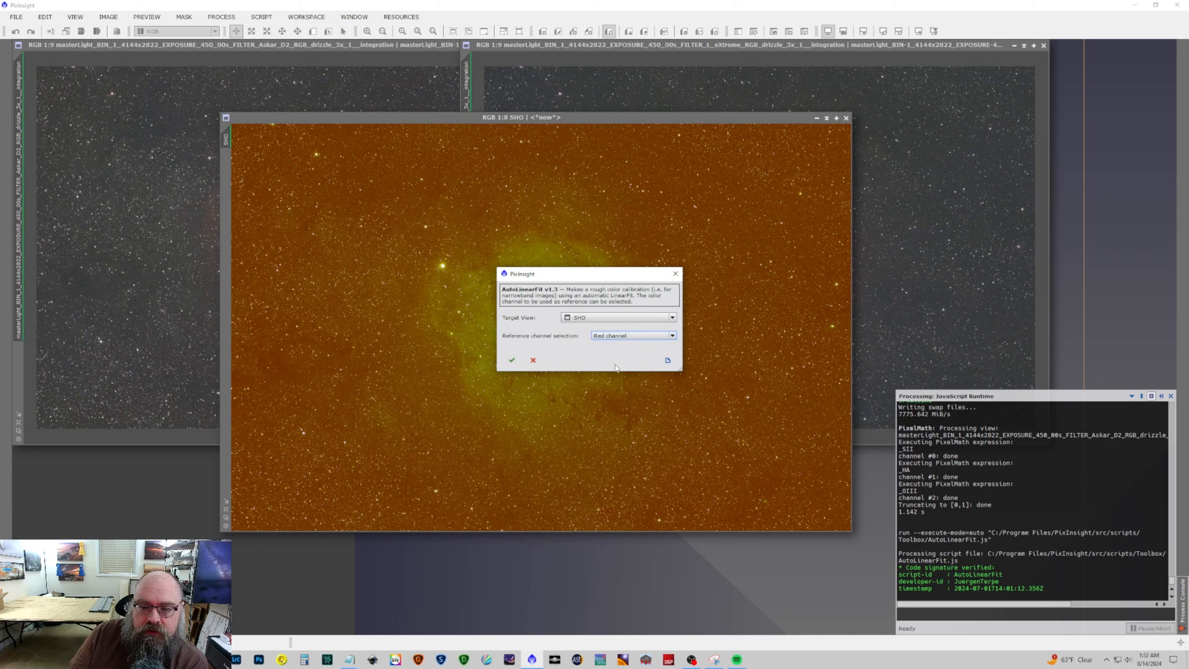
click(510, 358)
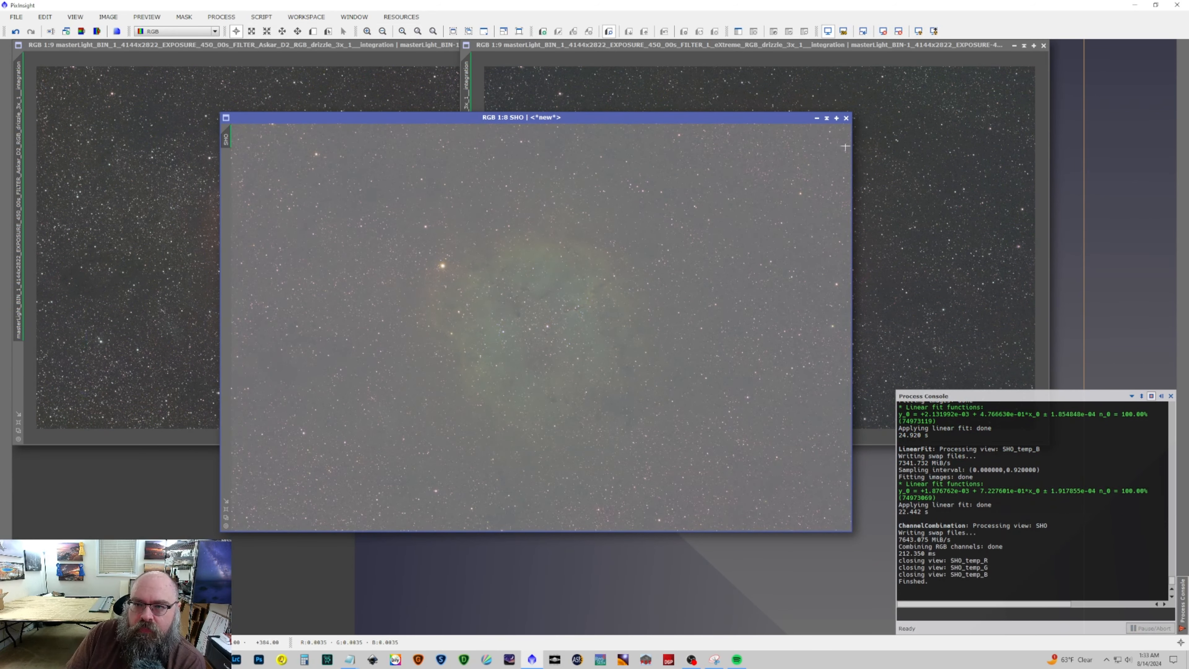
Reset and reapply the automatic screen stretch on the SHO image, then inspect the nebula's dark structures up close.
click(884, 31)
key(ctrl+a)
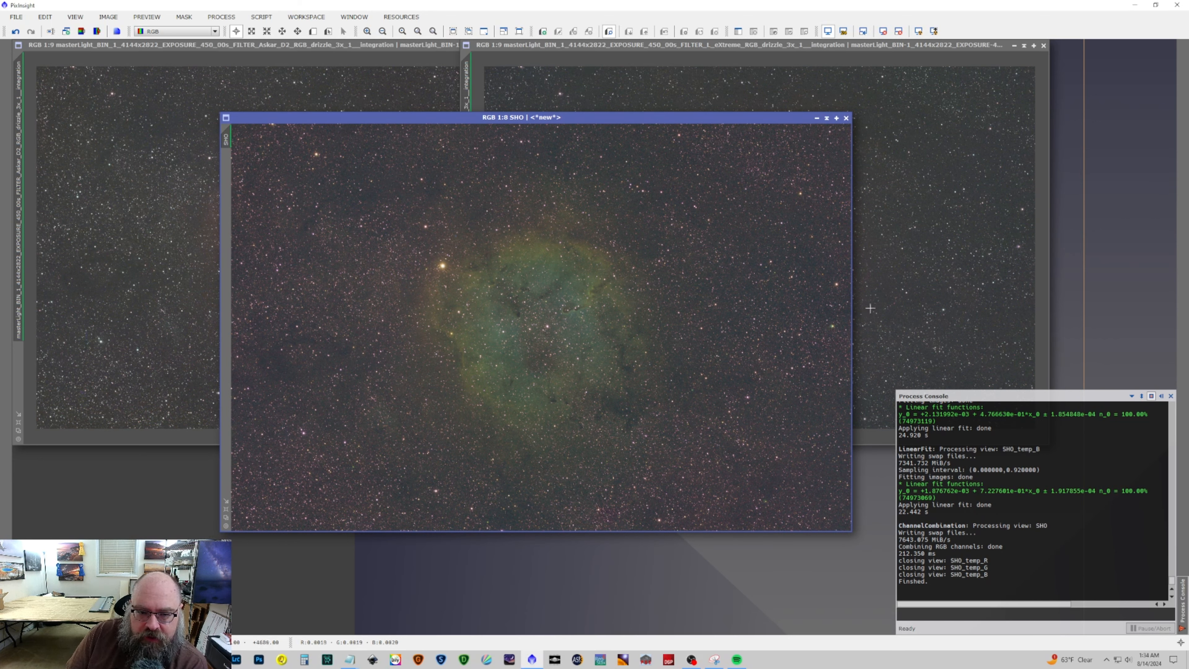
scroll(531, 280, up, 7)
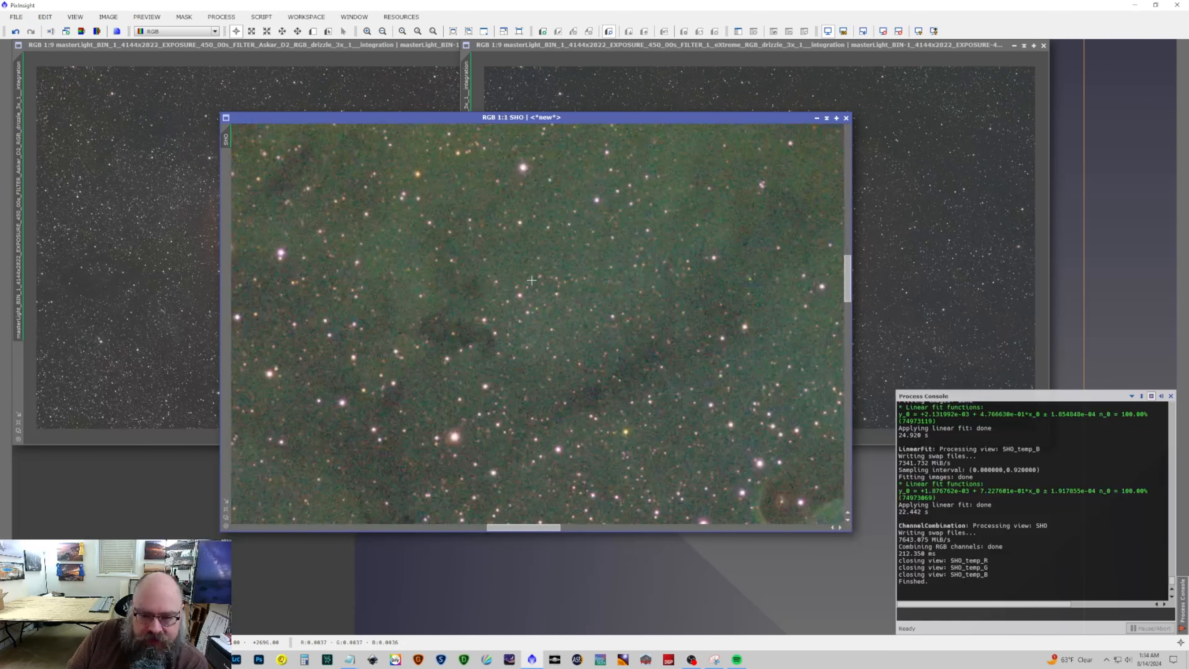
scroll(531, 280, down, 1)
drag(560, 528, 598, 529)
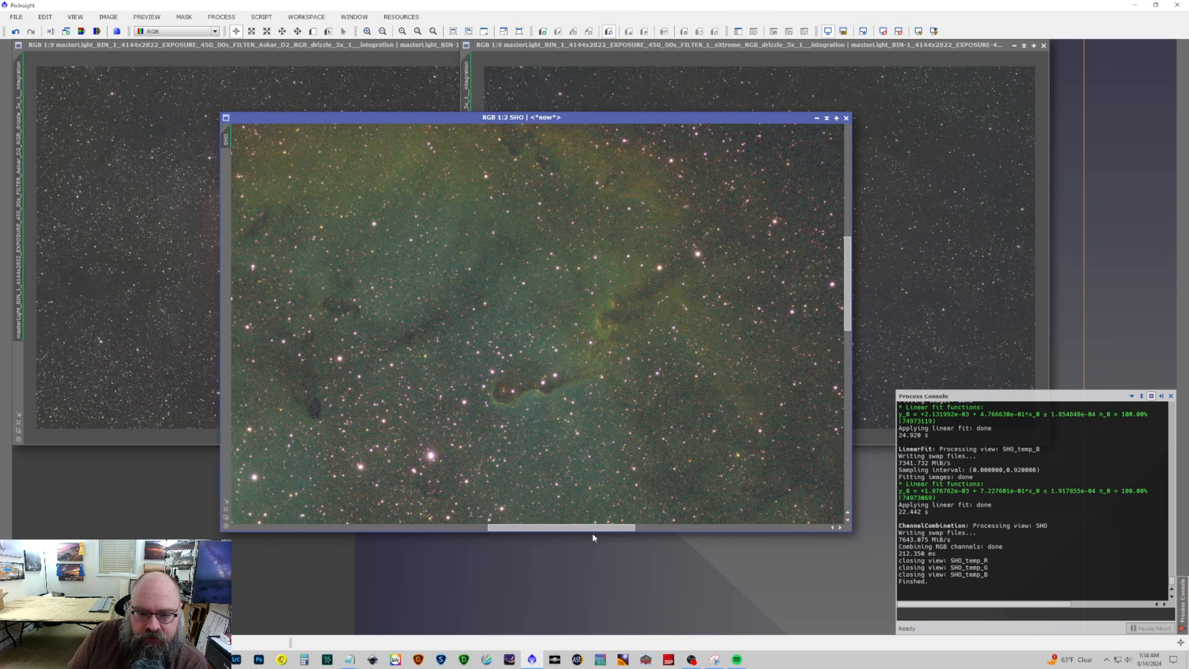
Define a preview around the dark trunk nebula on the SHO image and shift it upward to frame the structure.
click(155, 18)
mouse_move(249, 19)
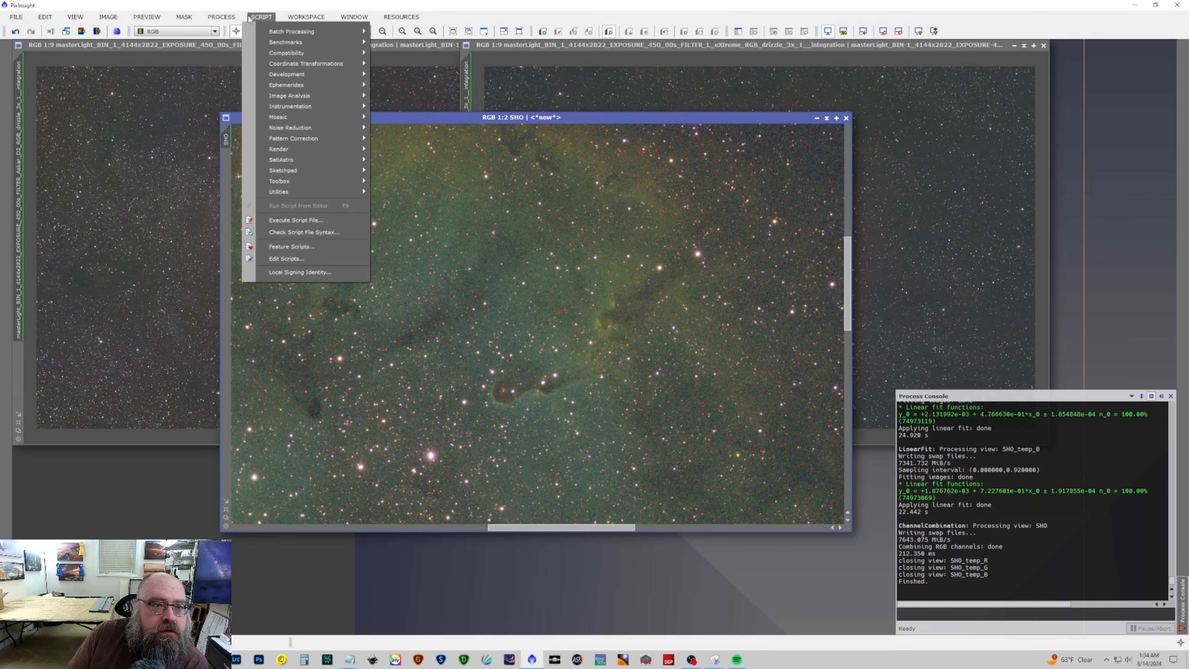
click(468, 29)
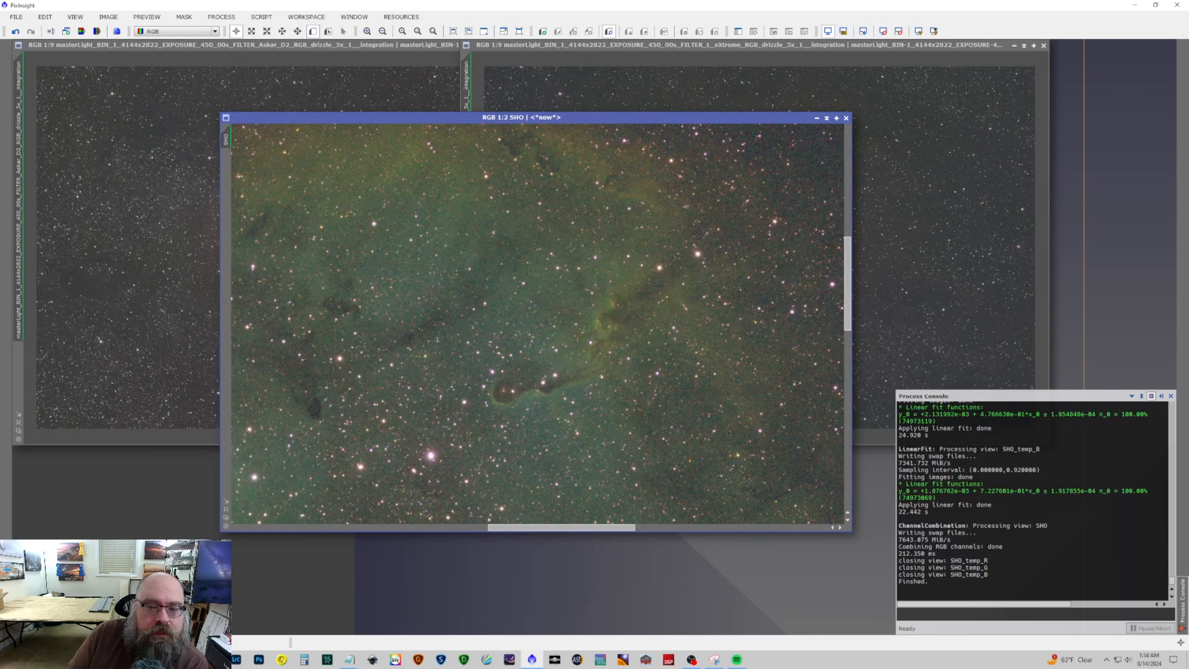
drag(450, 241, 806, 509)
drag(735, 434, 716, 344)
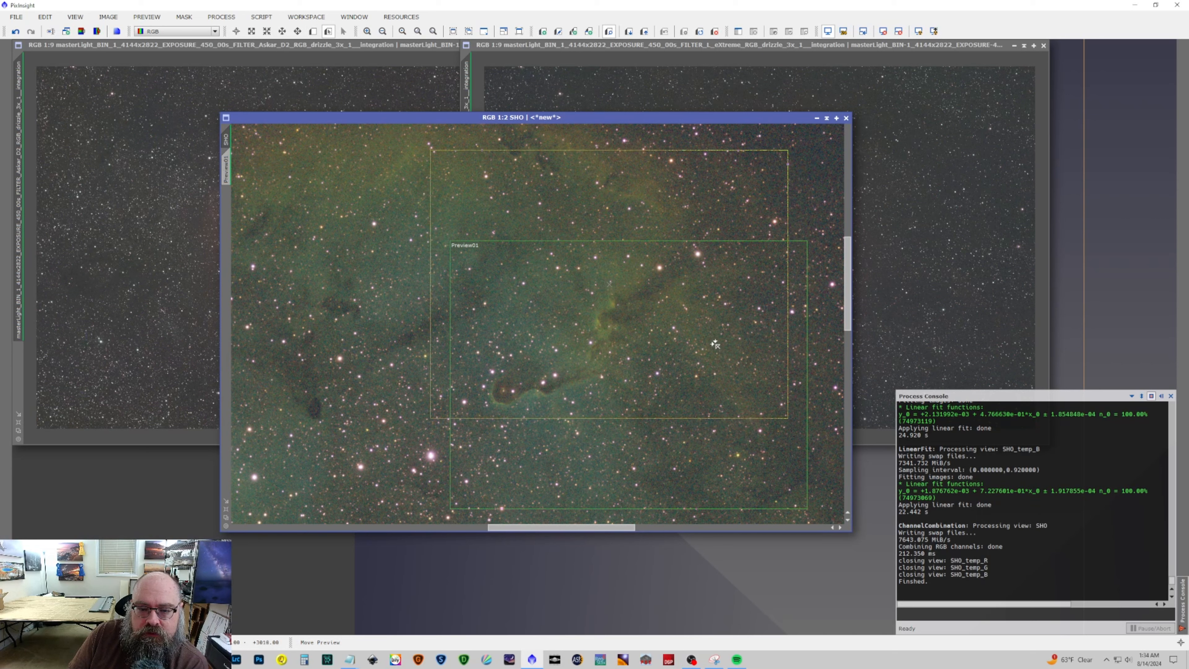
Open the new preview of the SHO image, inspect it, and move its window aside to free working space.
click(228, 167)
scroll(482, 256, down, 3)
scroll(482, 255, up, 3)
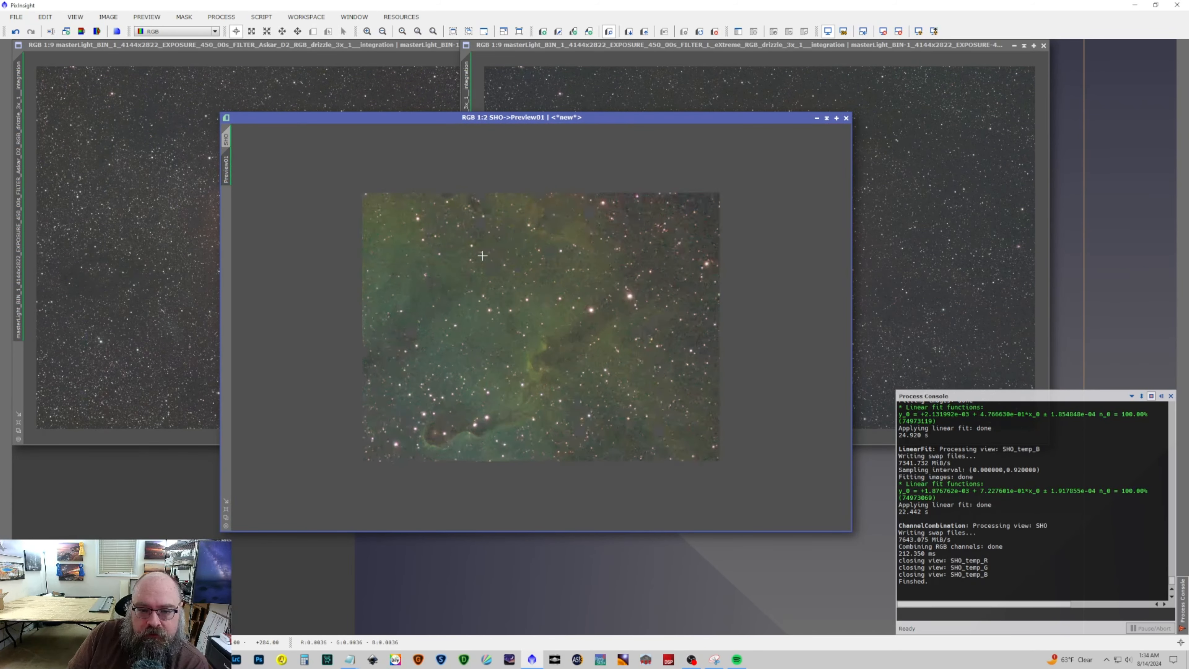
scroll(482, 255, down, 1)
scroll(482, 256, up, 1)
scroll(481, 256, down, 1)
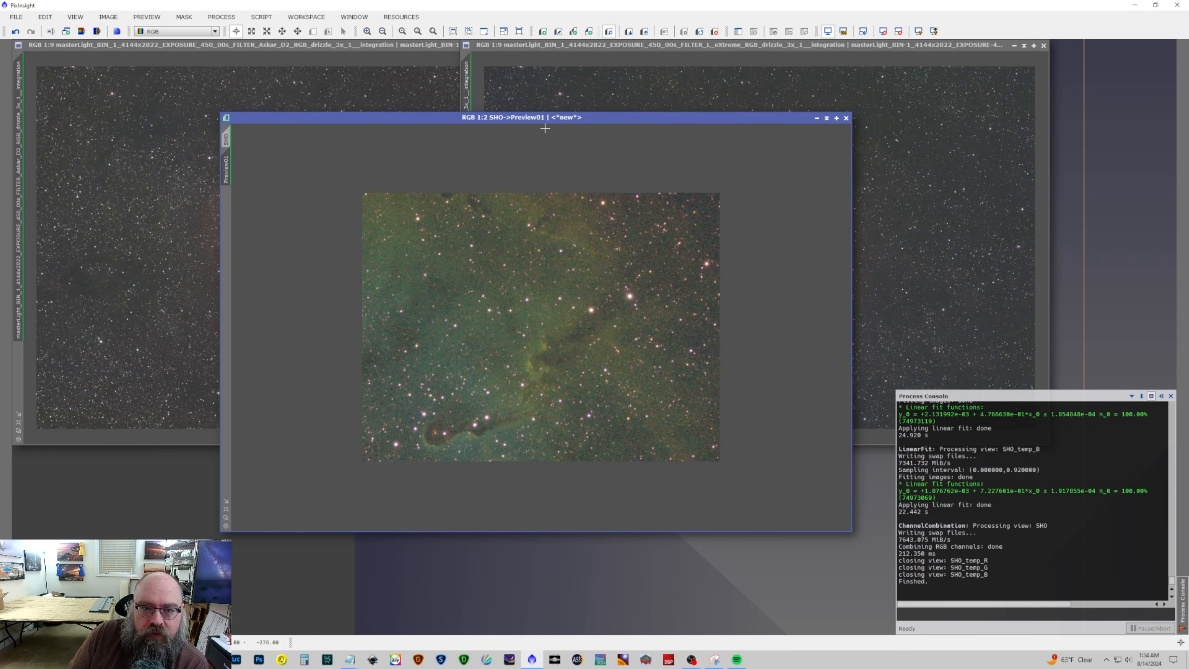
drag(540, 117, 363, 107)
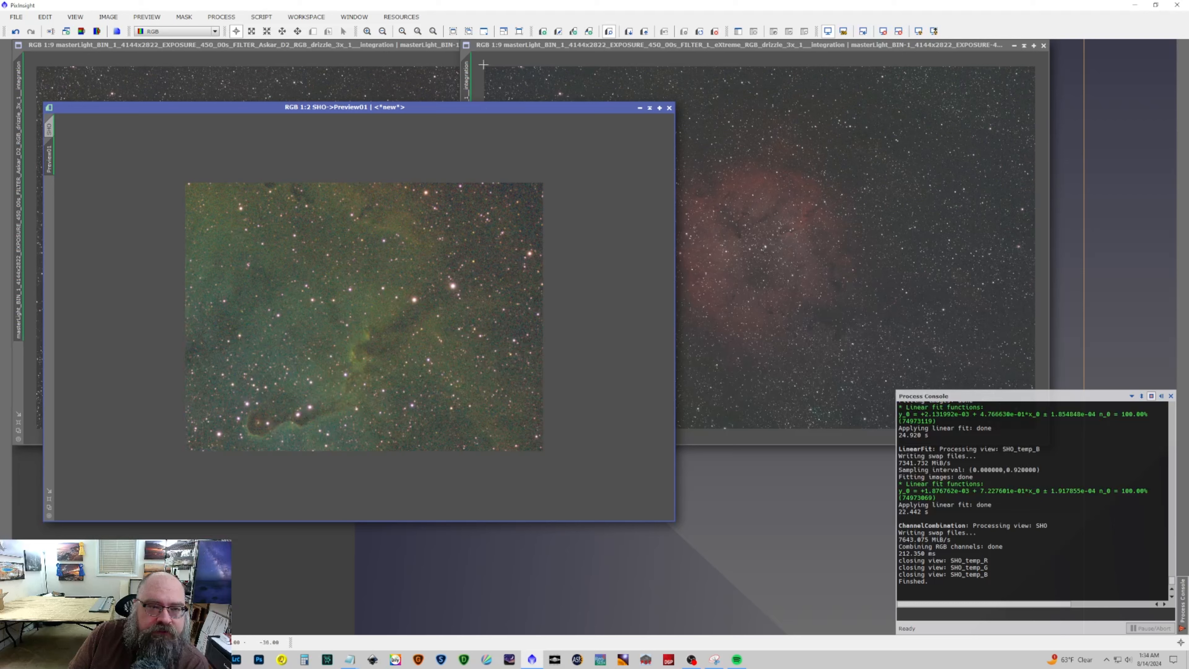
Open BlurXTerminator, place it beside the SHO image, and disable Correct Only.
click(262, 18)
mouse_move(205, 17)
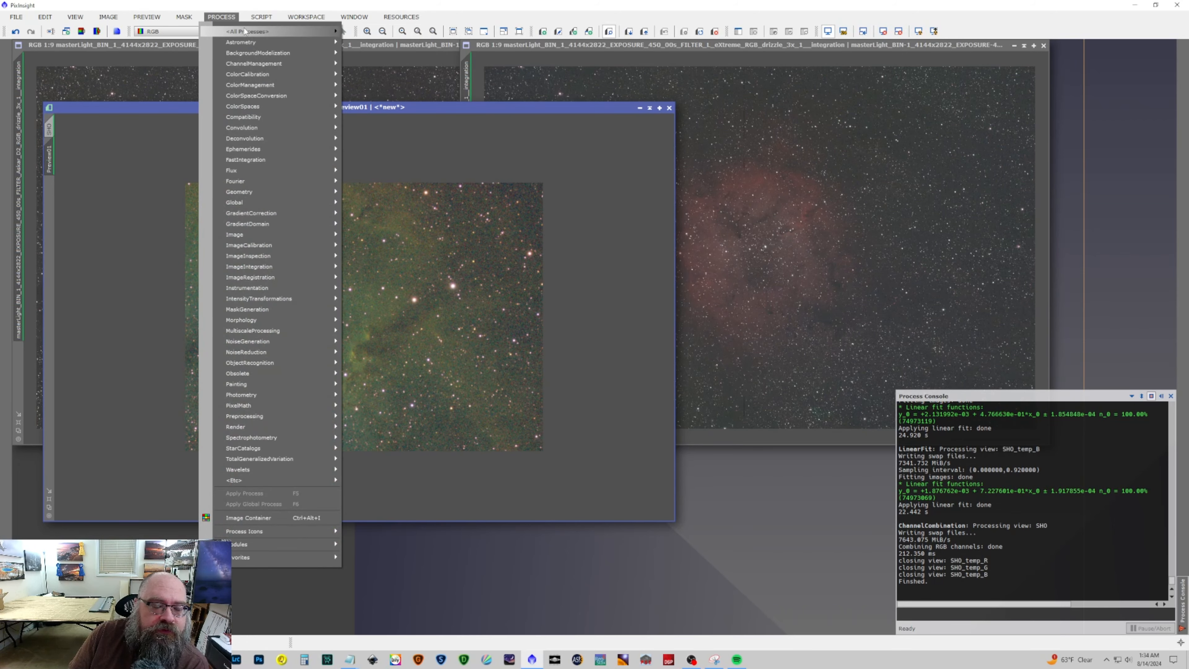
mouse_move(252, 31)
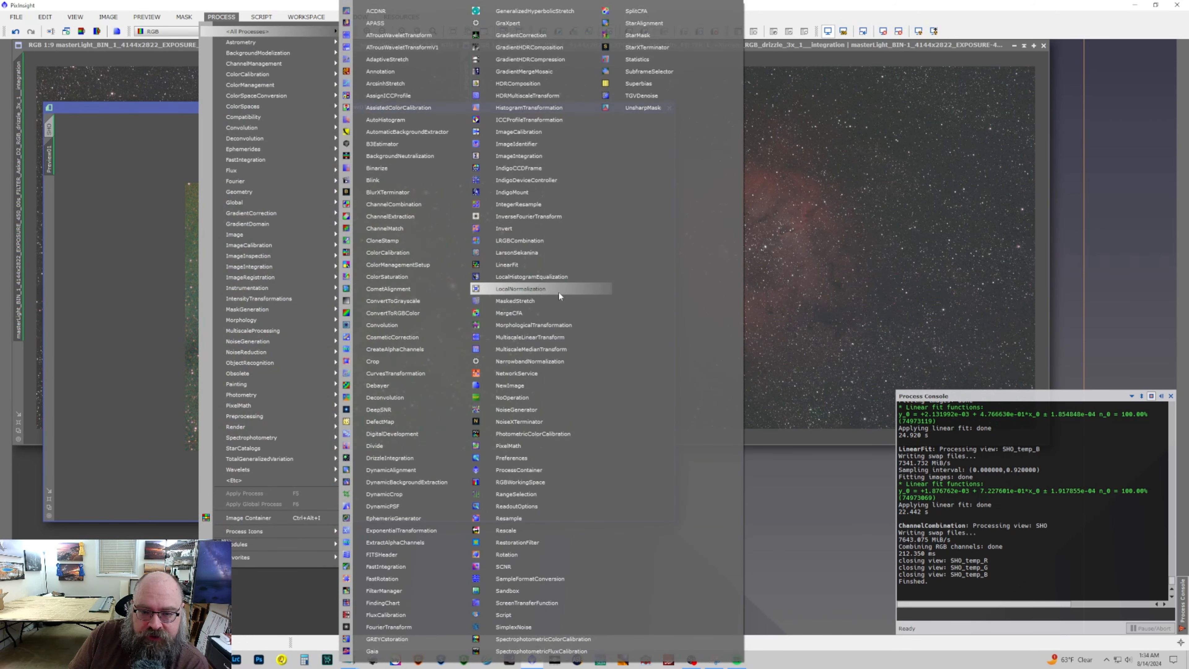
click(419, 194)
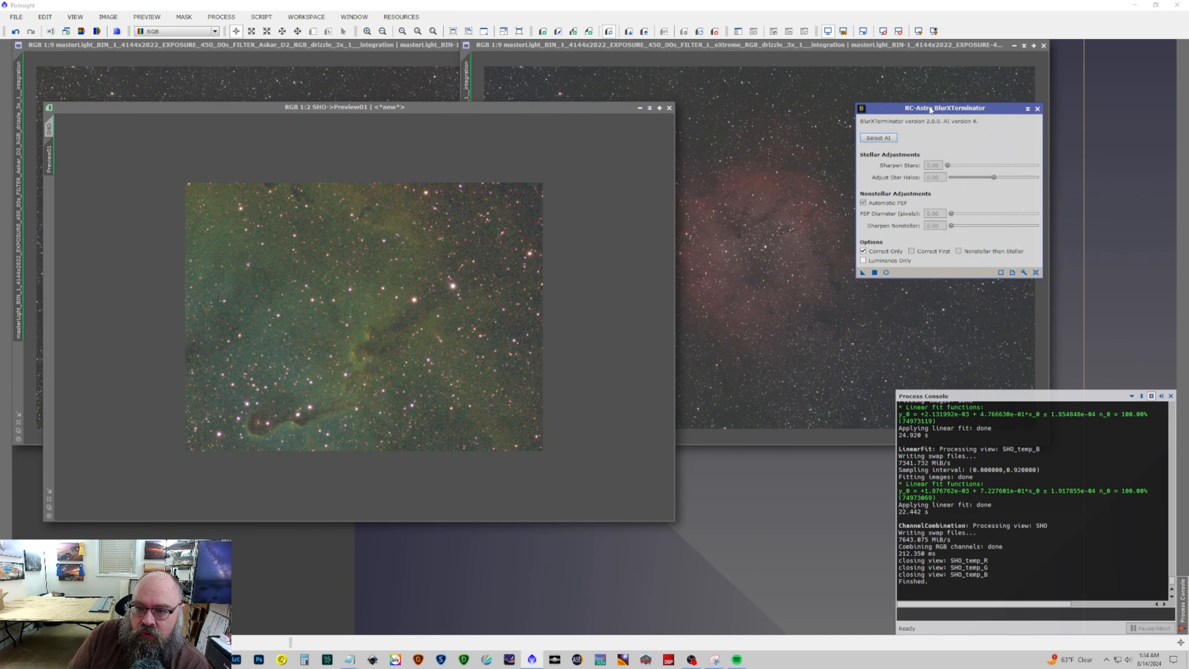
drag(944, 109, 771, 121)
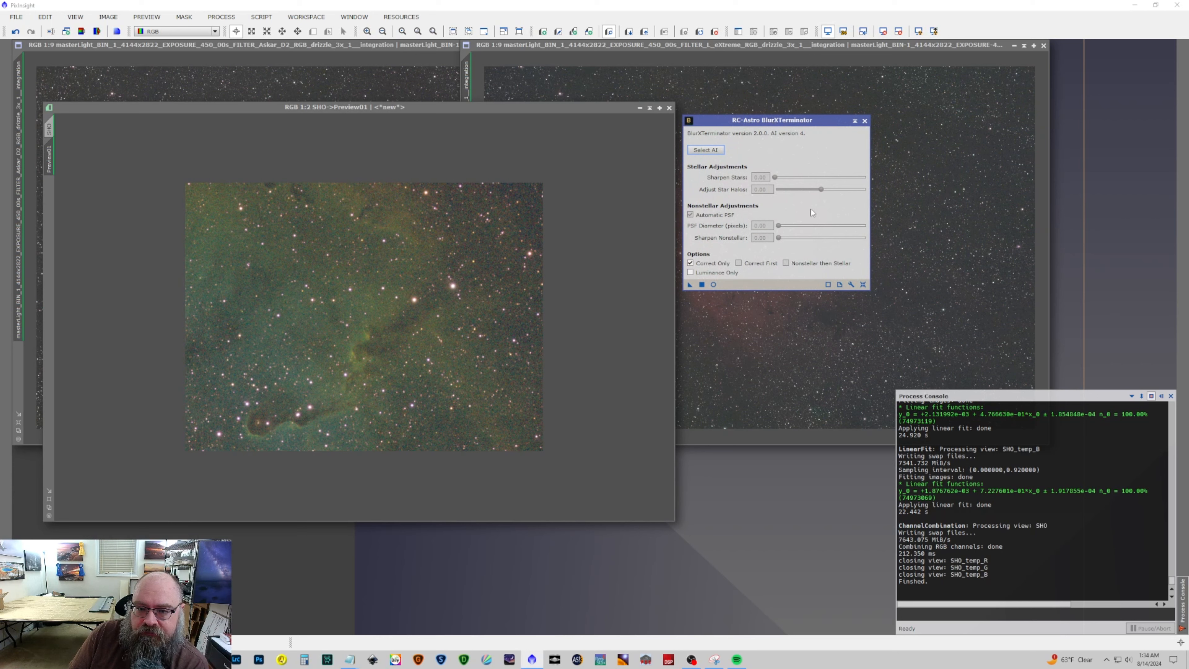
click(712, 263)
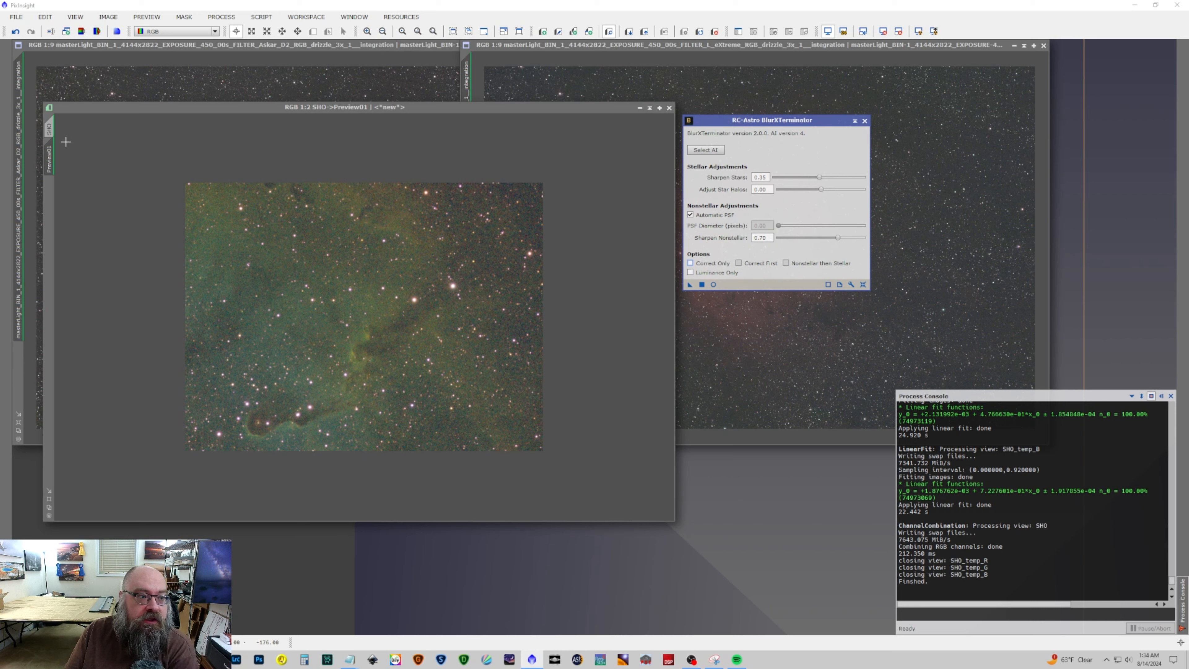
Extract Preview01 as a separate image, then apply BlurXTerminator to the preview inside the SHO image.
mouse_move(52, 154)
drag(53, 154, 751, 330)
drag(882, 333, 810, 319)
drag(690, 286, 382, 278)
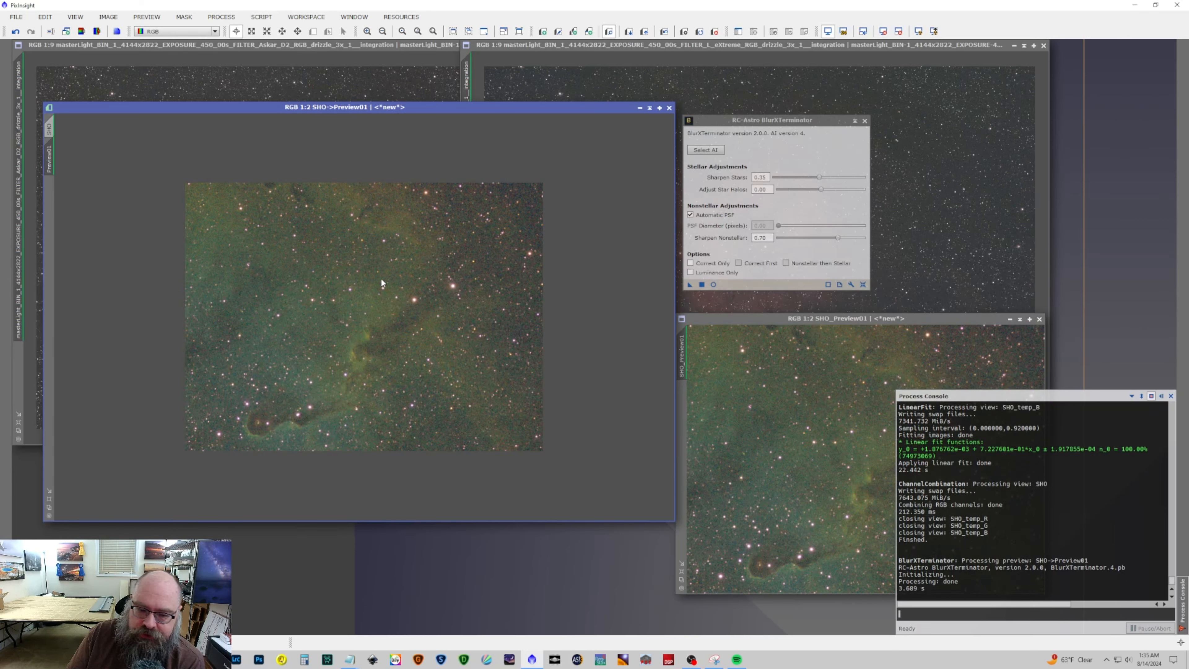
Undo and redo the last processing on the SHO image to compare states, moving the extracted preview image out of the way.
click(16, 32)
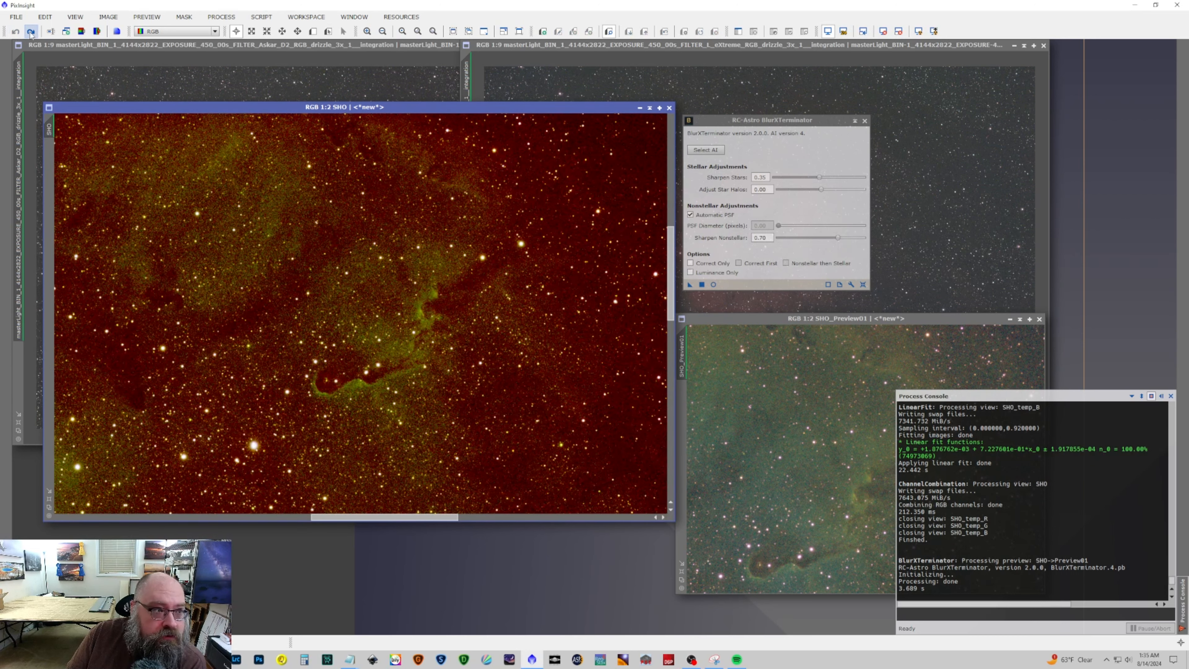
click(30, 32)
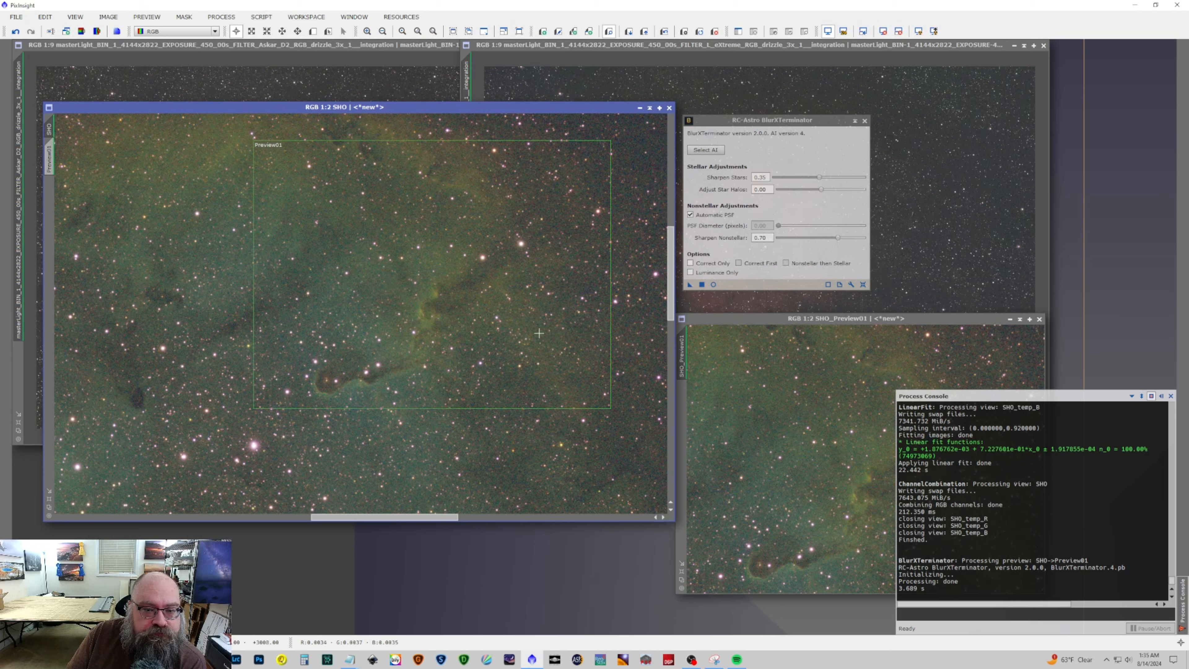
drag(772, 323, 237, 409)
click(467, 108)
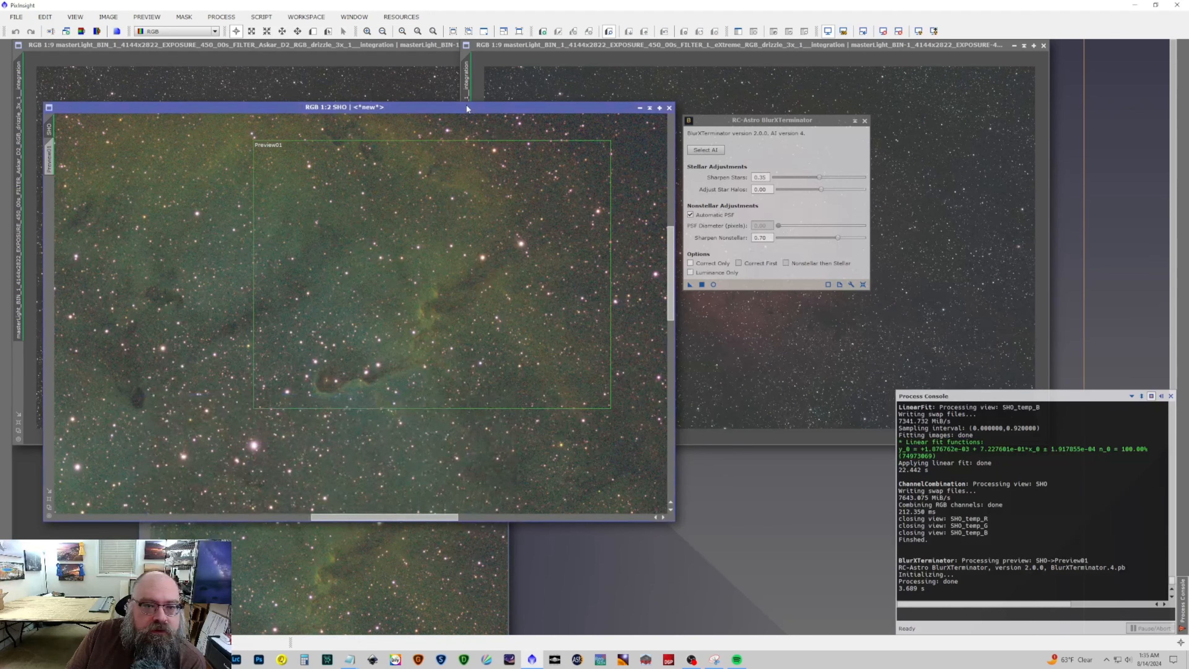
click(17, 32)
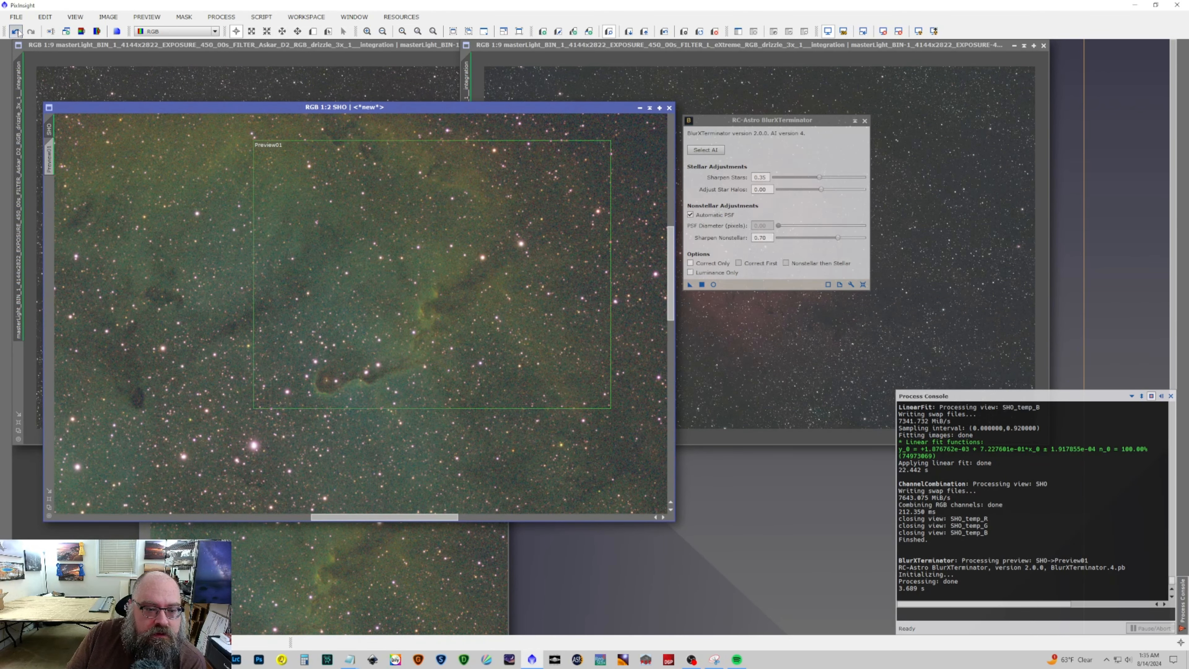
click(31, 32)
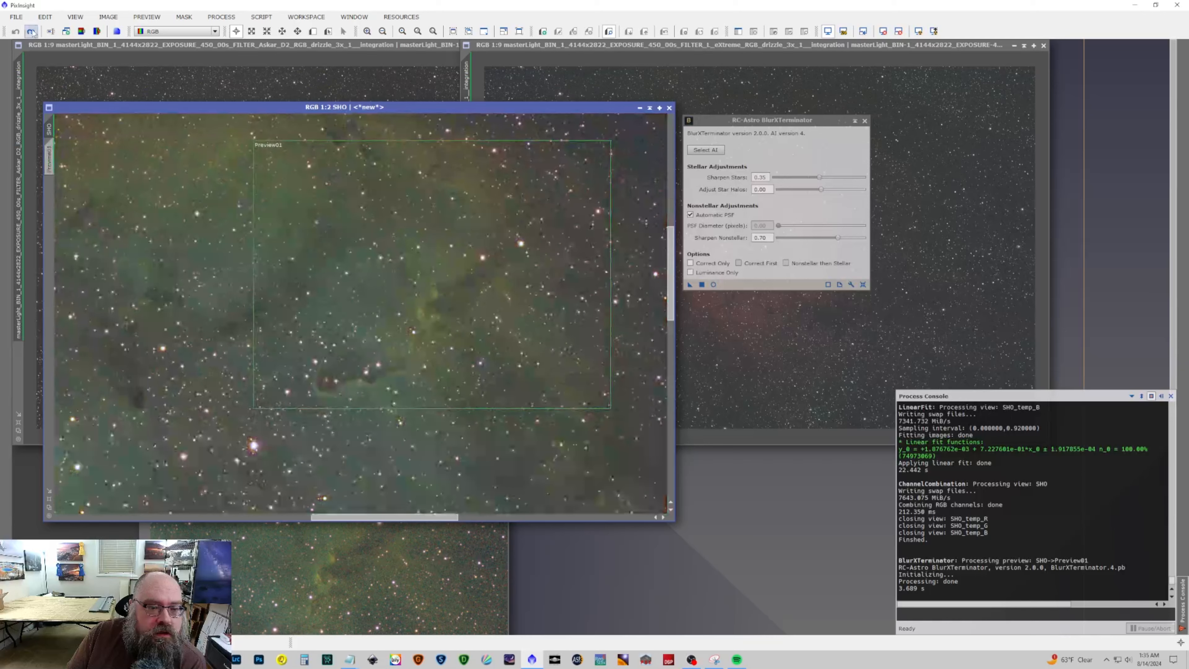
Move the SHO image aside, bring the extracted preview image into view, and duplicate it to get two extra test copies.
drag(285, 111, 254, 38)
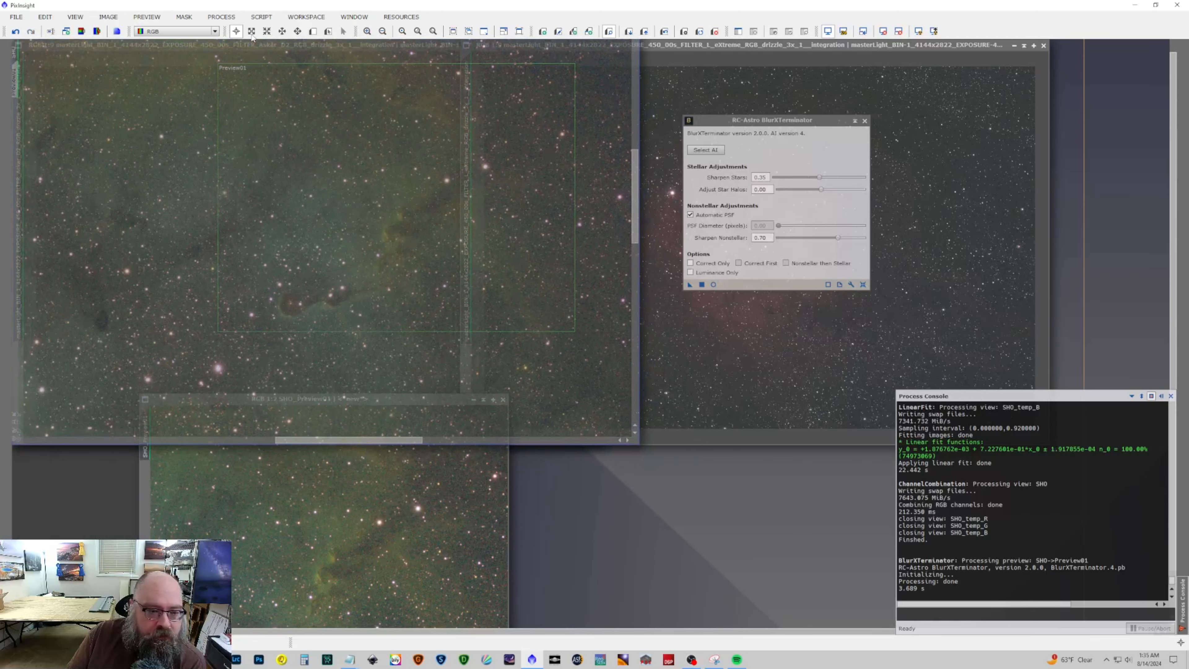
click(313, 543)
drag(347, 400, 400, 190)
drag(197, 228, 969, 154)
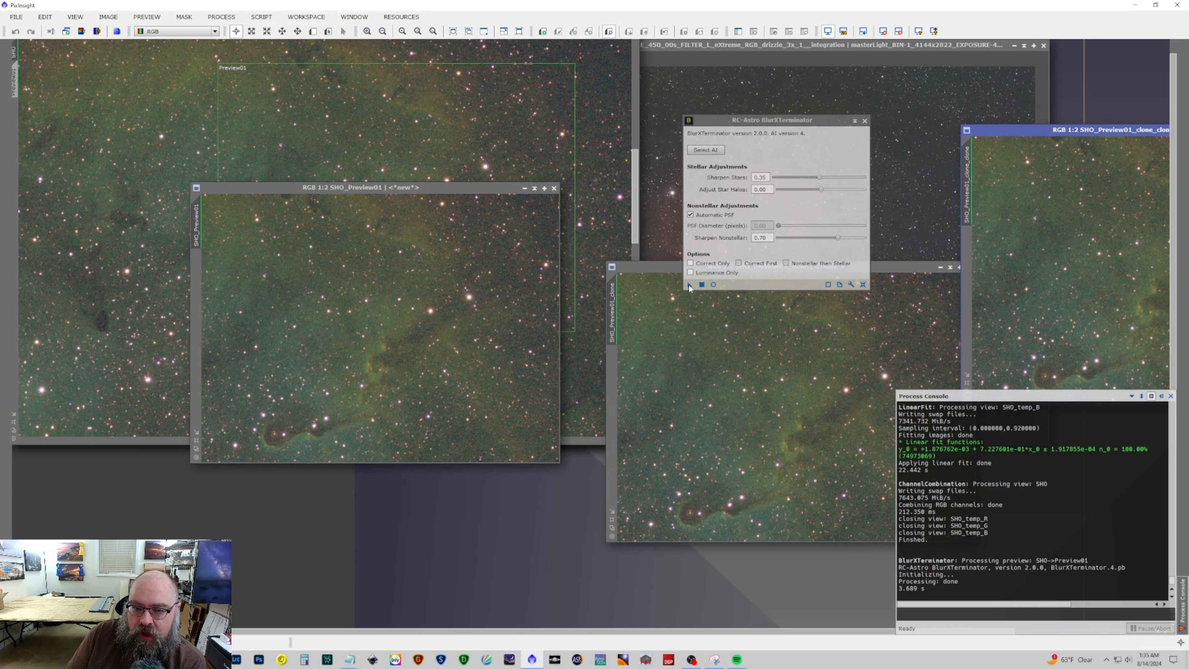
Apply BlurXTerminator with Sharpen Nonstellar 0.70 to SHO_Preview01, compare it before and after, and move its window aside.
drag(688, 287, 333, 306)
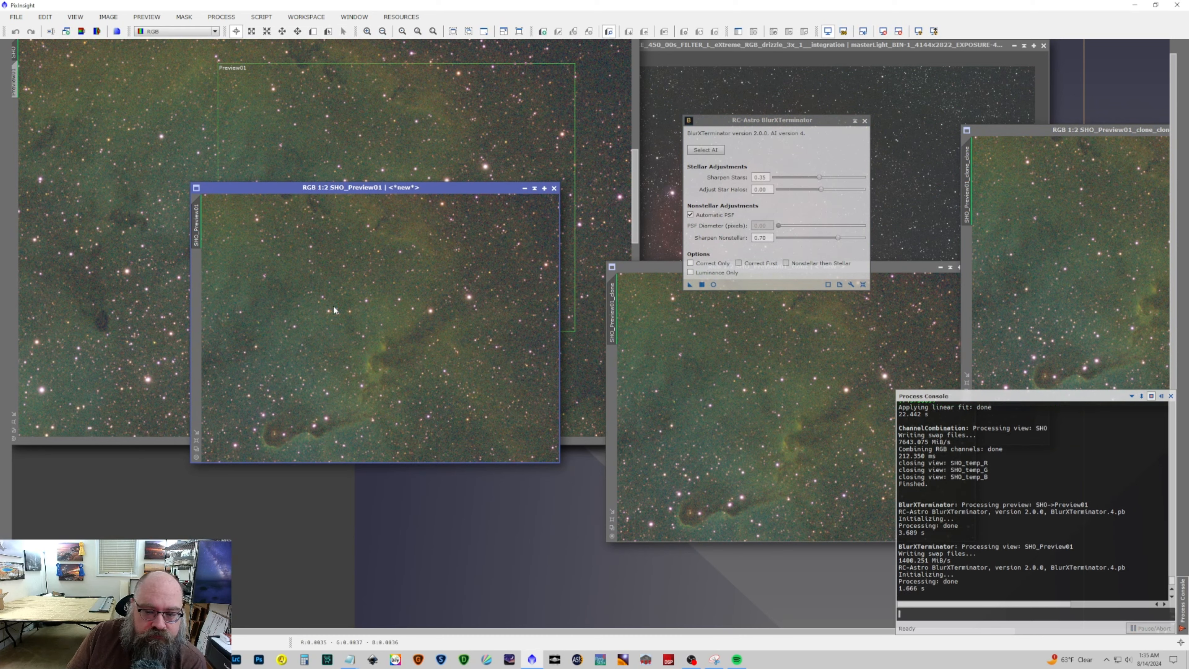
click(16, 31)
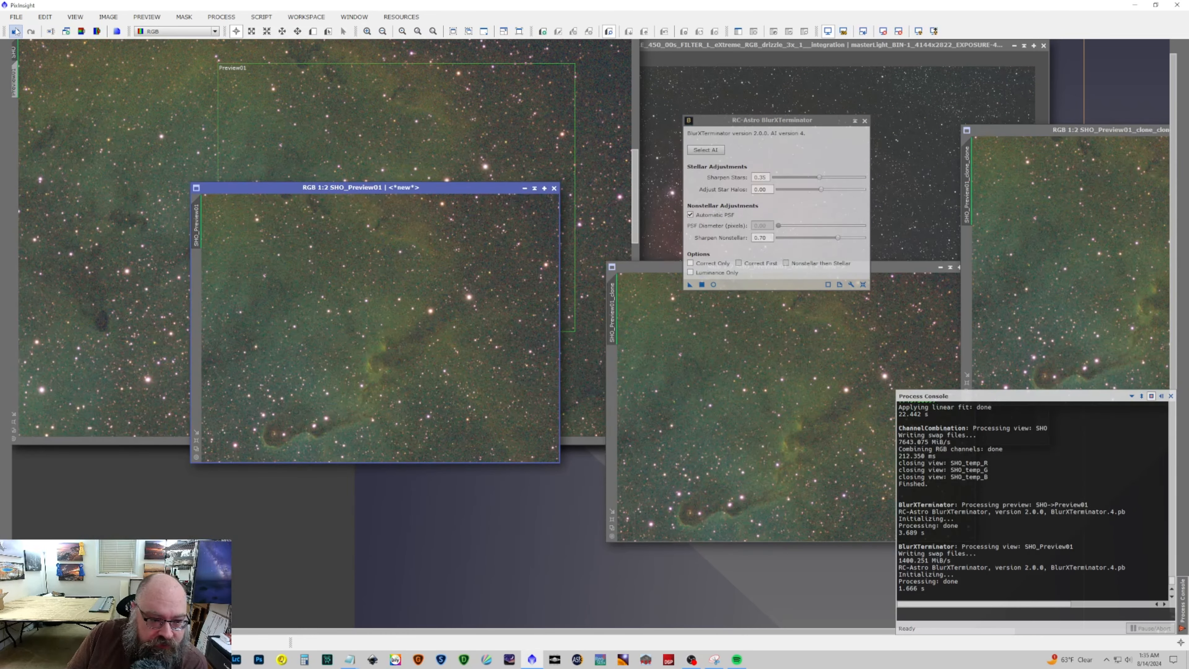
click(31, 32)
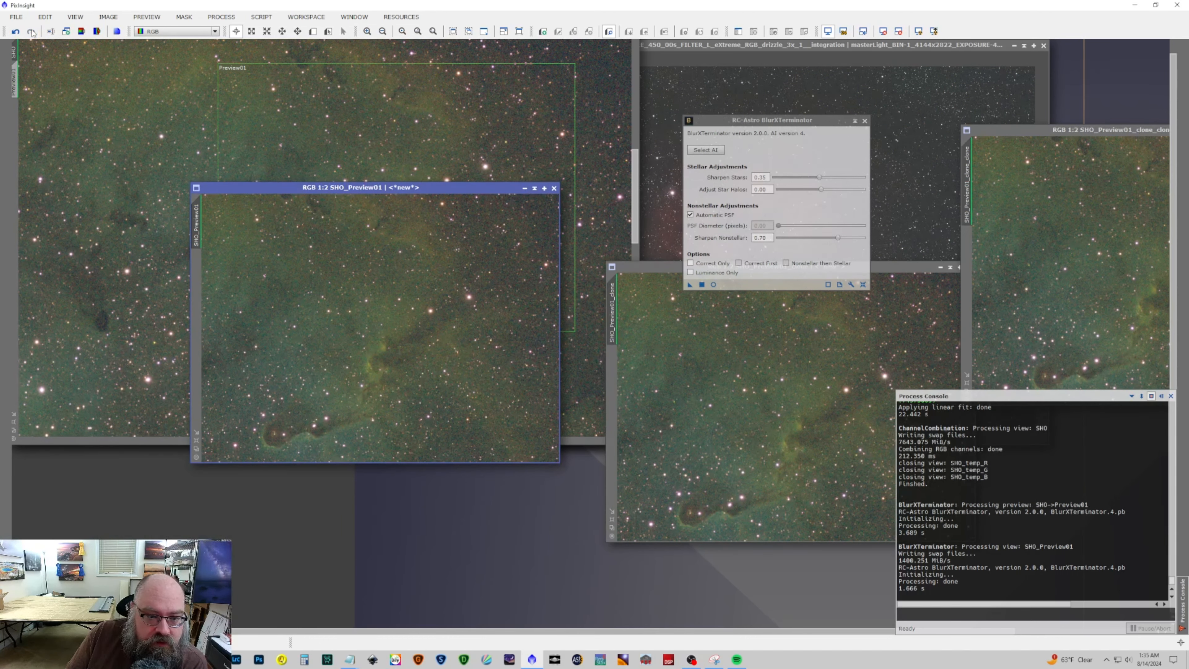
click(16, 32)
click(30, 31)
click(15, 31)
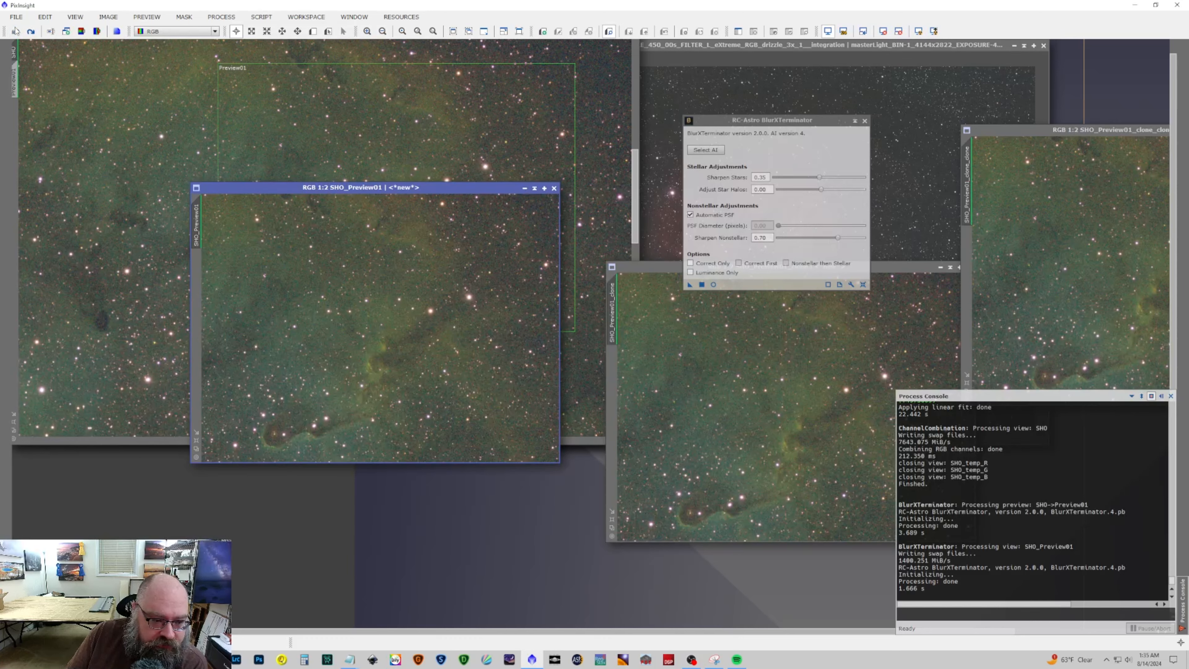
click(31, 32)
click(15, 32)
click(31, 31)
drag(444, 190, 284, 86)
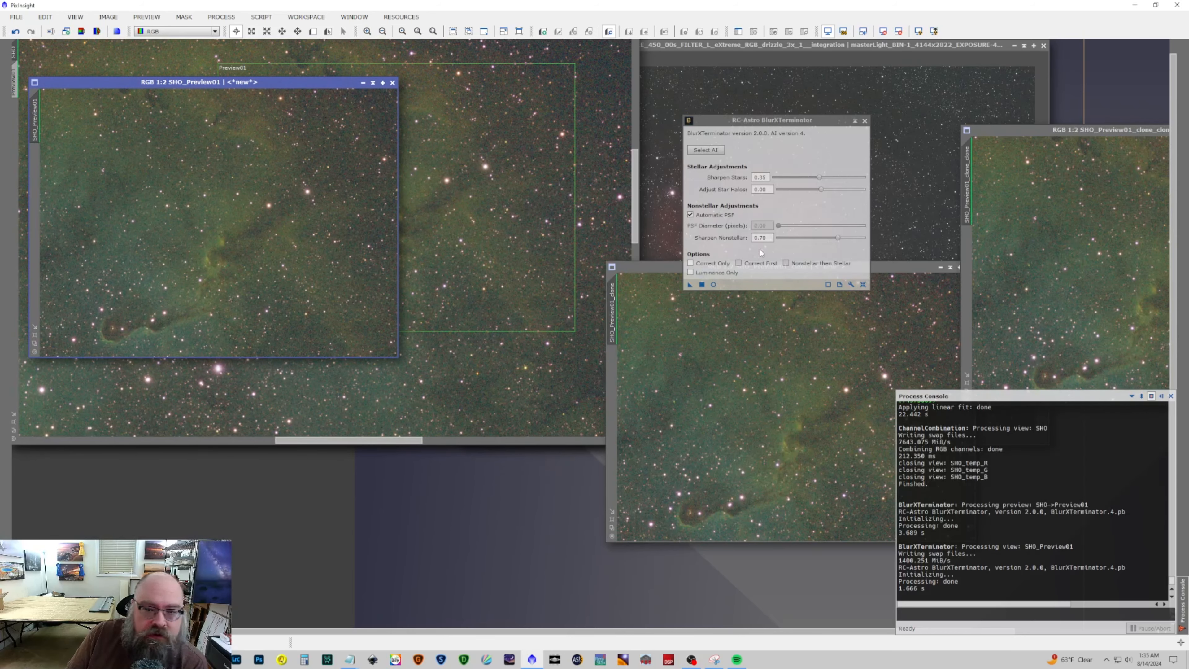
Set Sharpen Nonstellar to 1.00, apply BlurXTerminator to SHO_Preview01_clone, and compare the image before and after.
drag(665, 267, 215, 195)
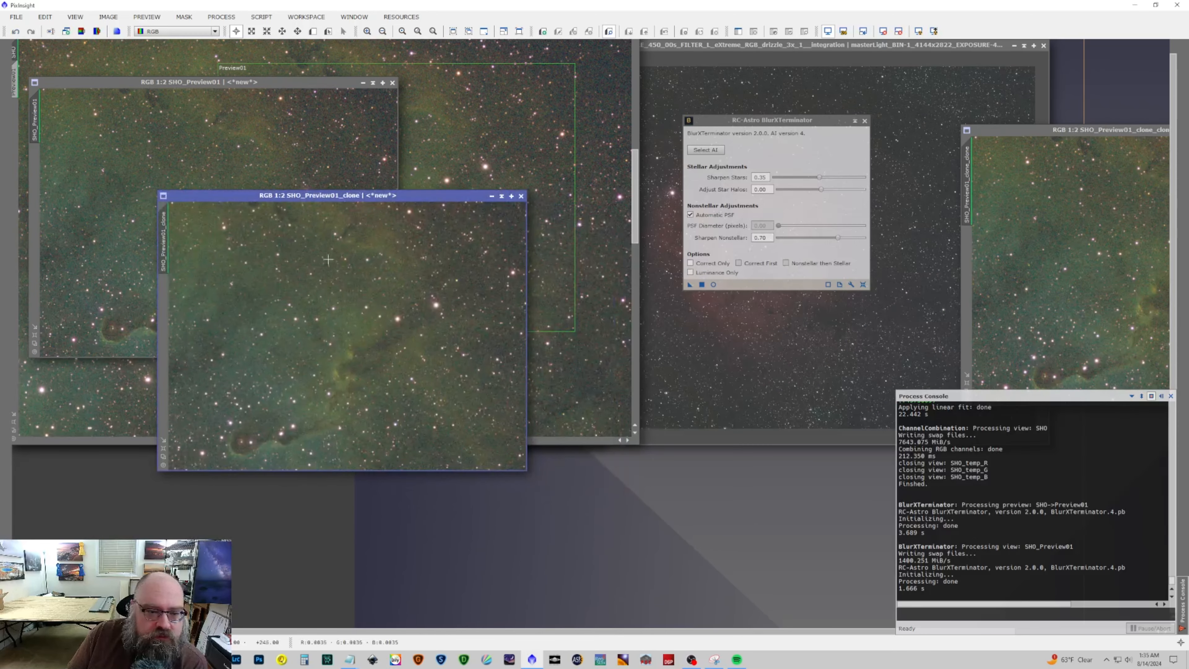
drag(838, 238, 865, 238)
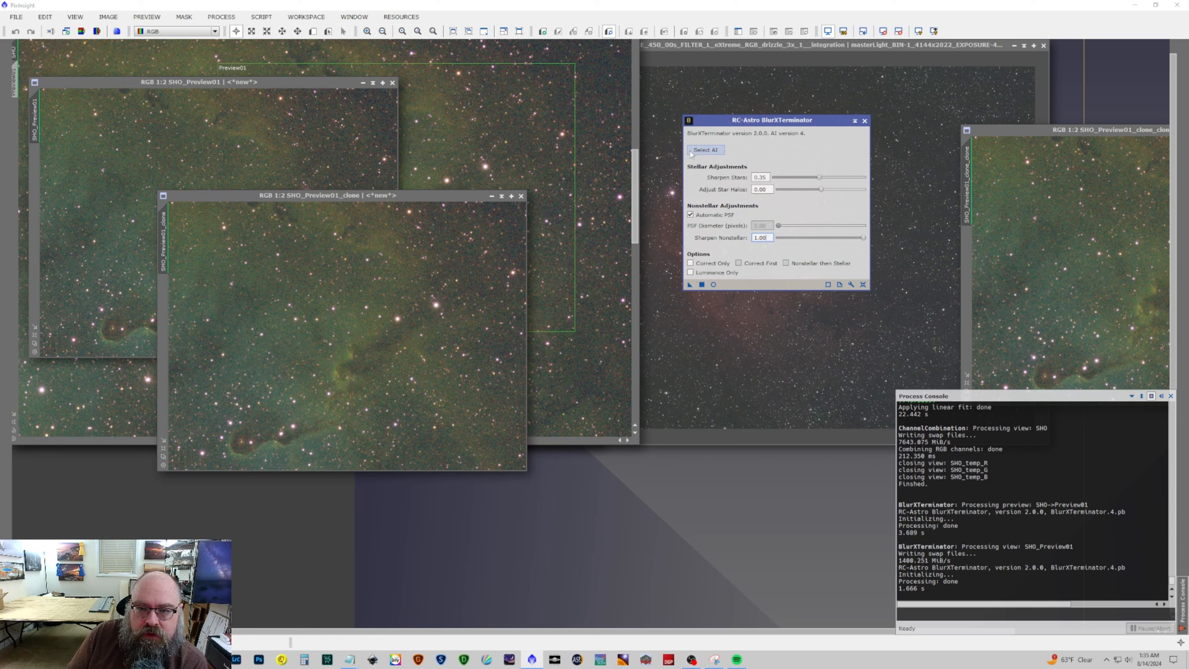
drag(688, 287, 355, 300)
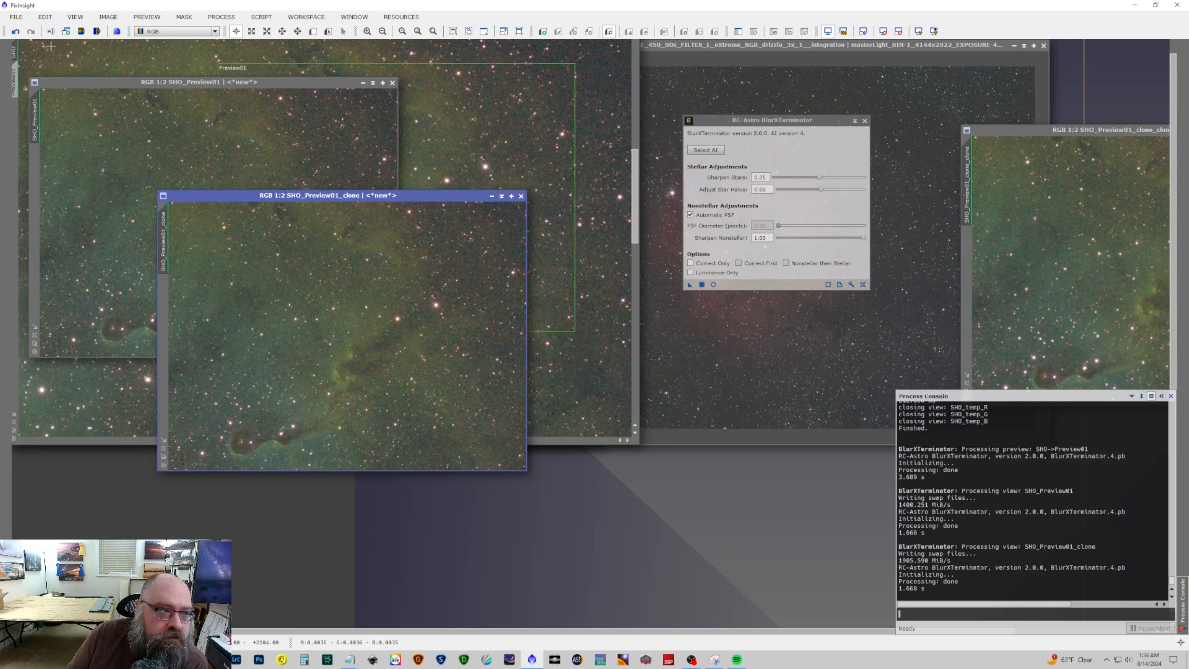
click(16, 36)
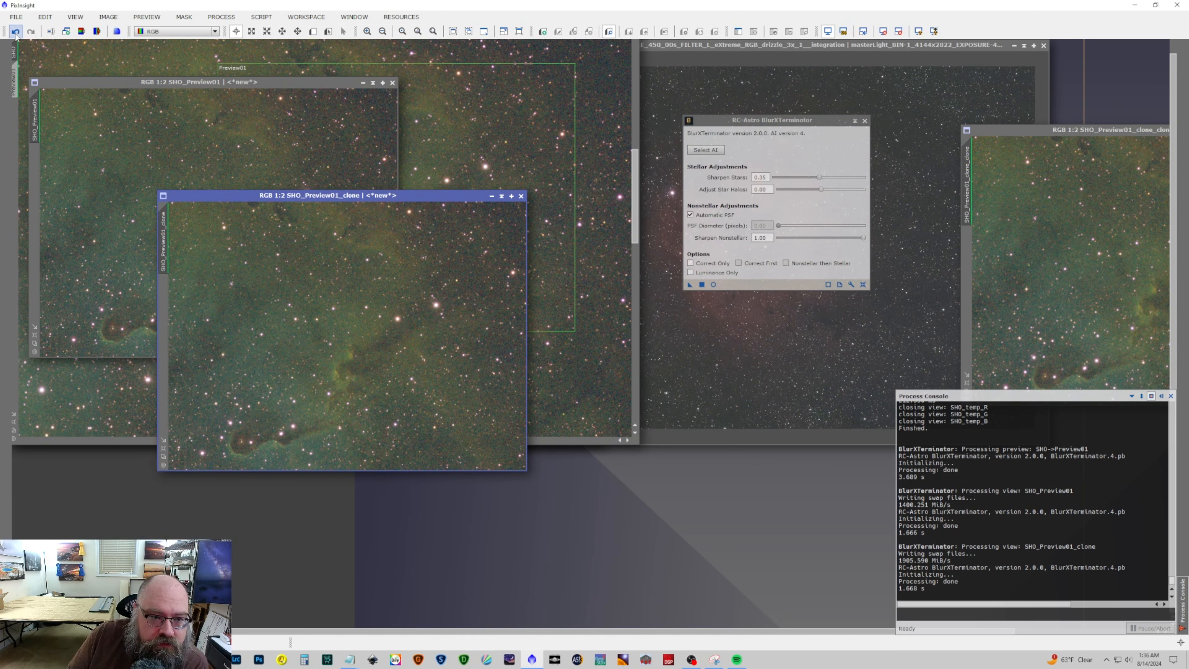
click(31, 34)
click(17, 34)
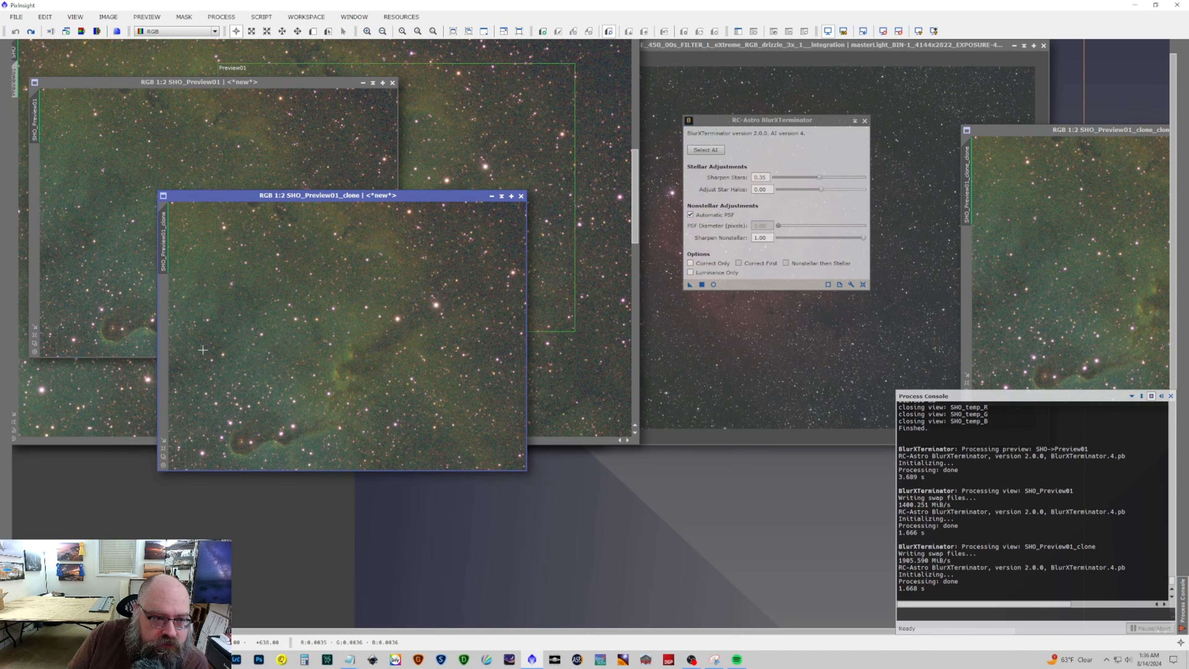
Examine the dark trunk in SHO_Preview01_clone at 2:1, undoing and redoing the sharpening to compare noise and detail.
scroll(219, 353, up, 1)
scroll(219, 353, up, 1)
drag(522, 350, 522, 432)
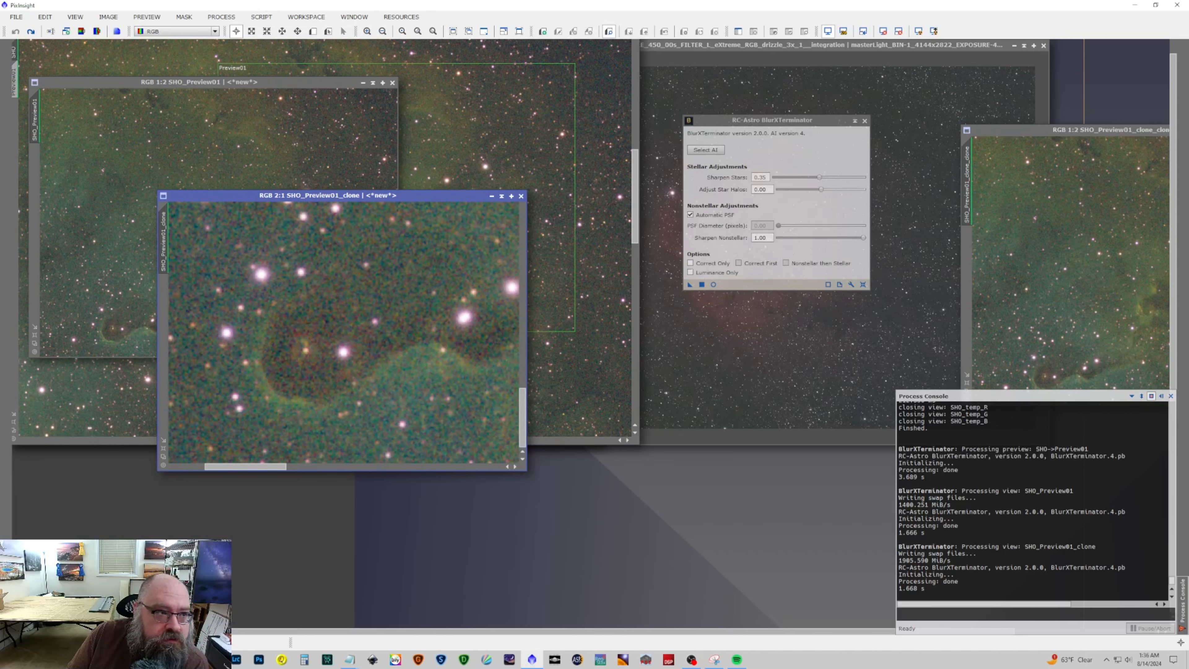
click(31, 33)
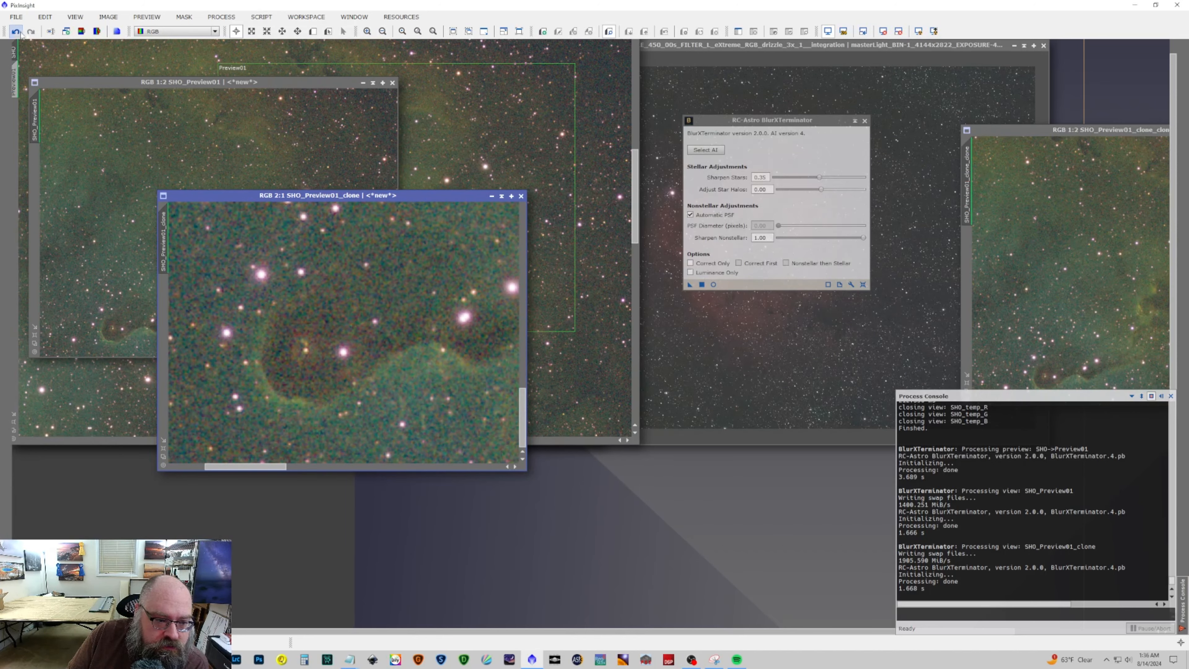
click(18, 34)
click(18, 33)
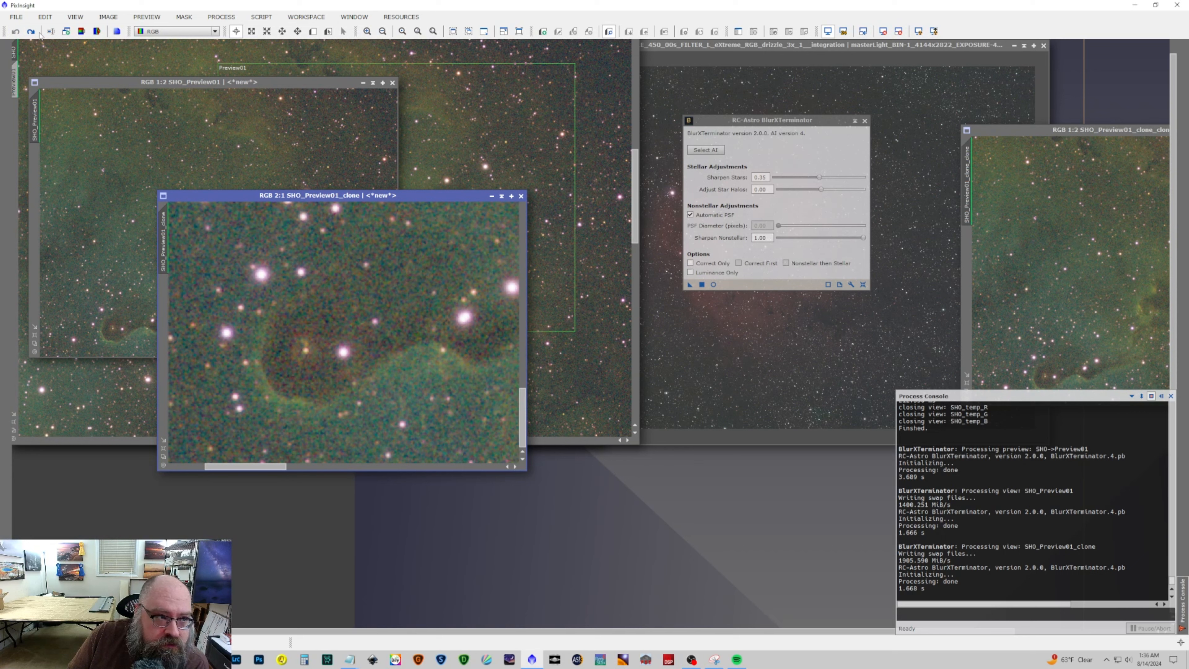
click(31, 34)
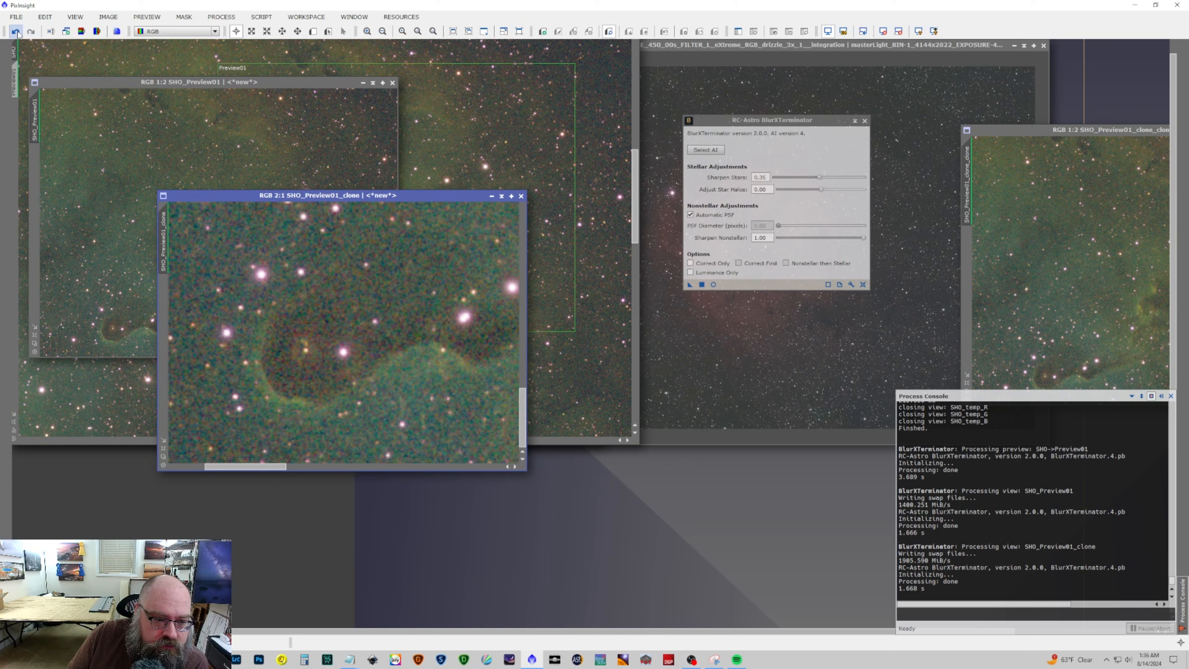
click(17, 33)
click(33, 34)
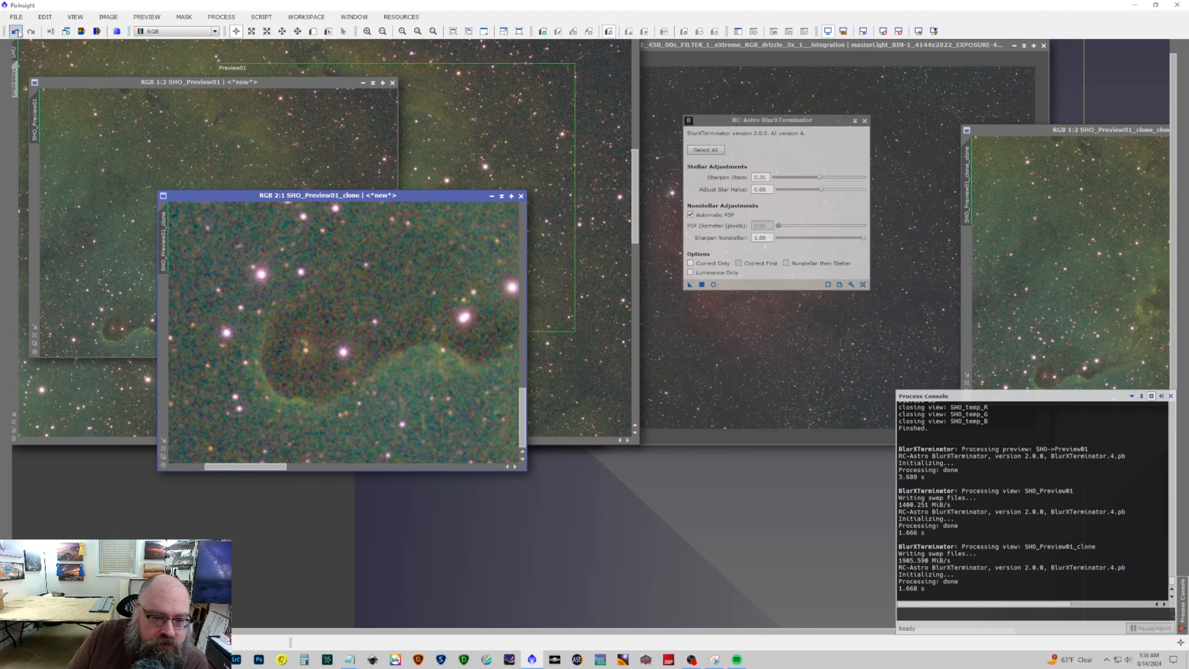
click(16, 32)
click(31, 32)
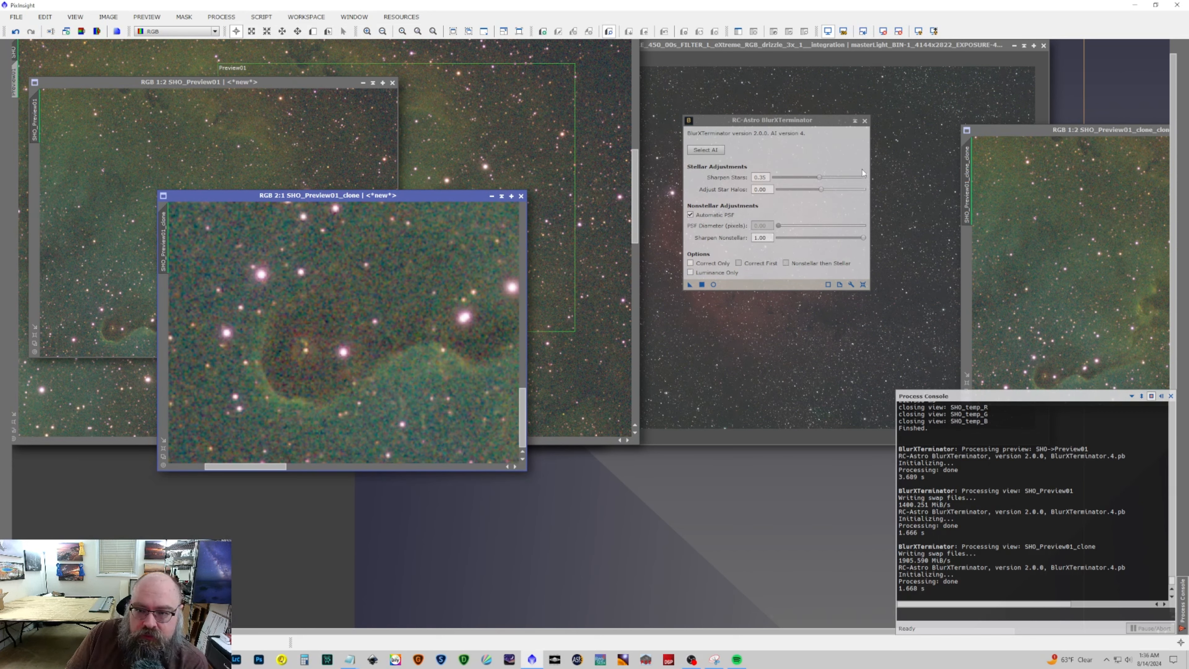
Set Sharpen Stars to 0.20 and apply BlurXTerminator to SHO_Preview01_clone_clone after bringing that image into the work area.
drag(818, 180, 804, 180)
drag(1048, 131, 226, 136)
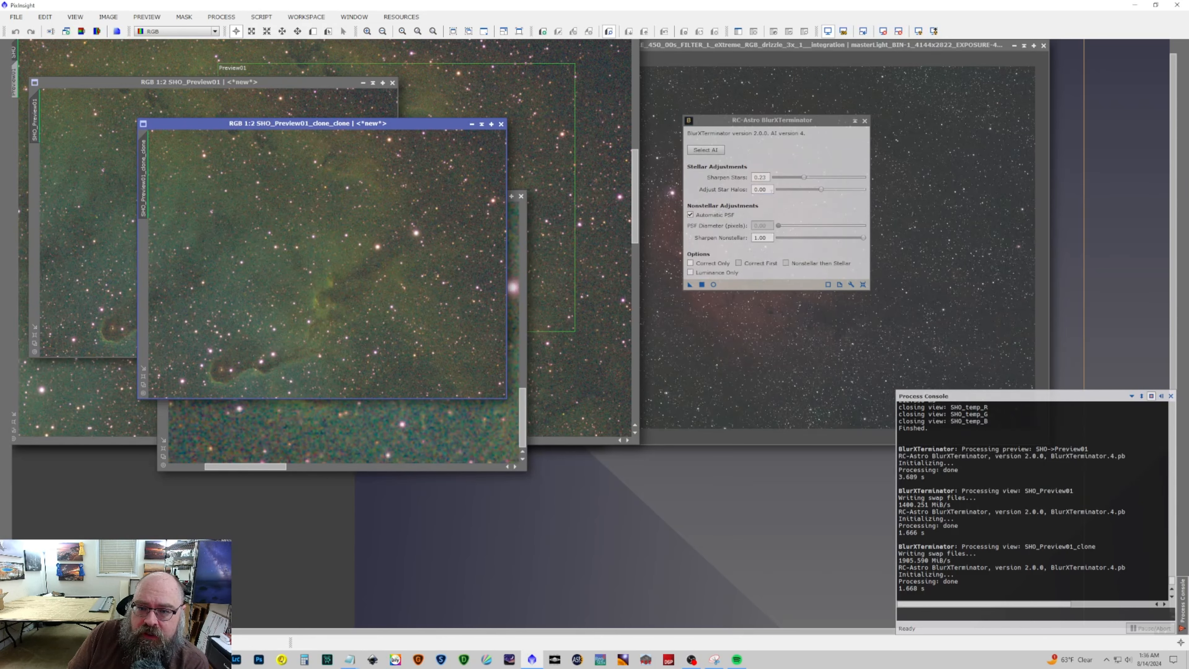
drag(803, 177, 802, 177)
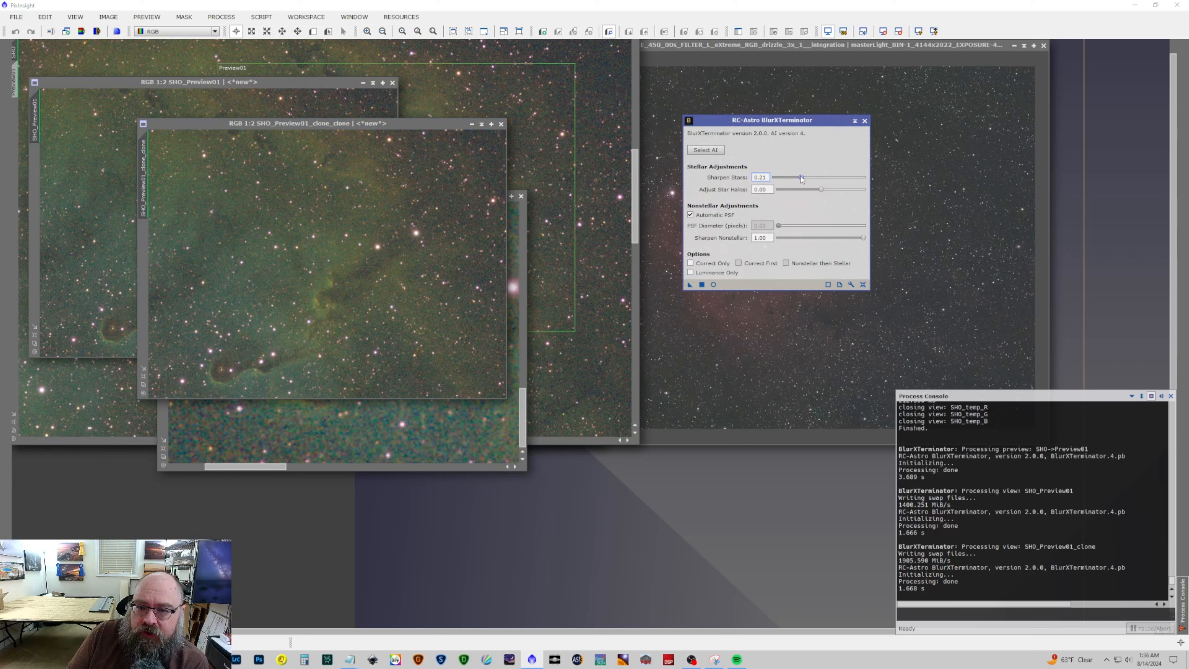
drag(690, 286, 306, 307)
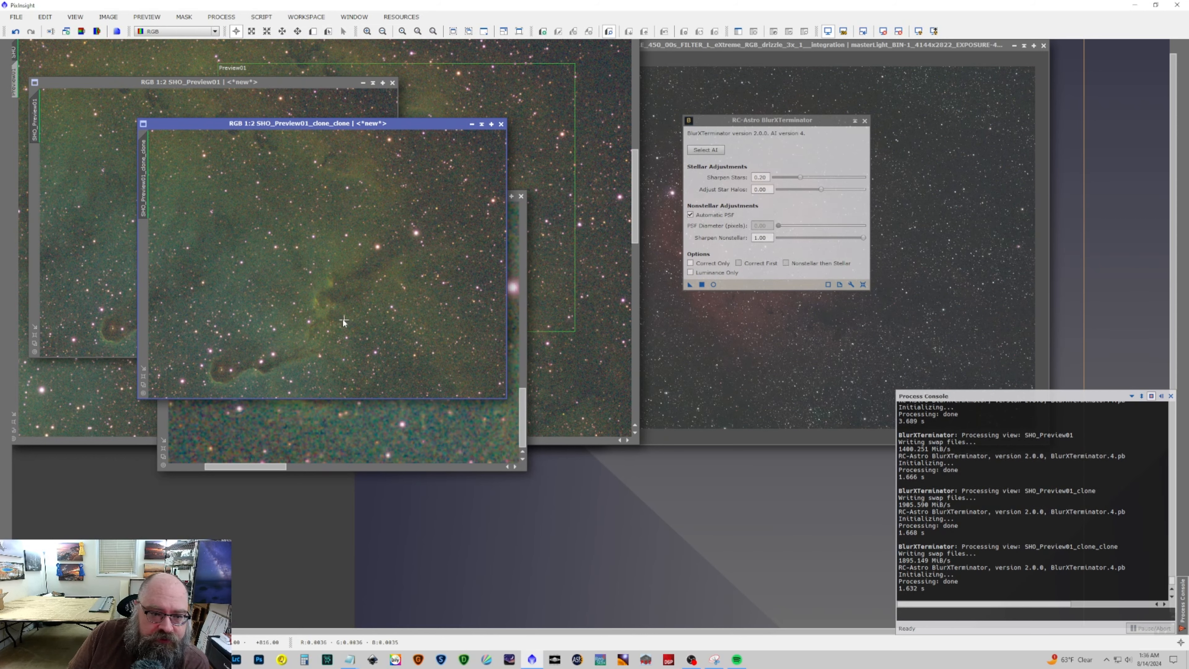
Examine the stars in SHO_Preview01_clone_clone at 4:1, undoing and redoing the sharpening to compare their size and shape.
scroll(299, 364, up, 3)
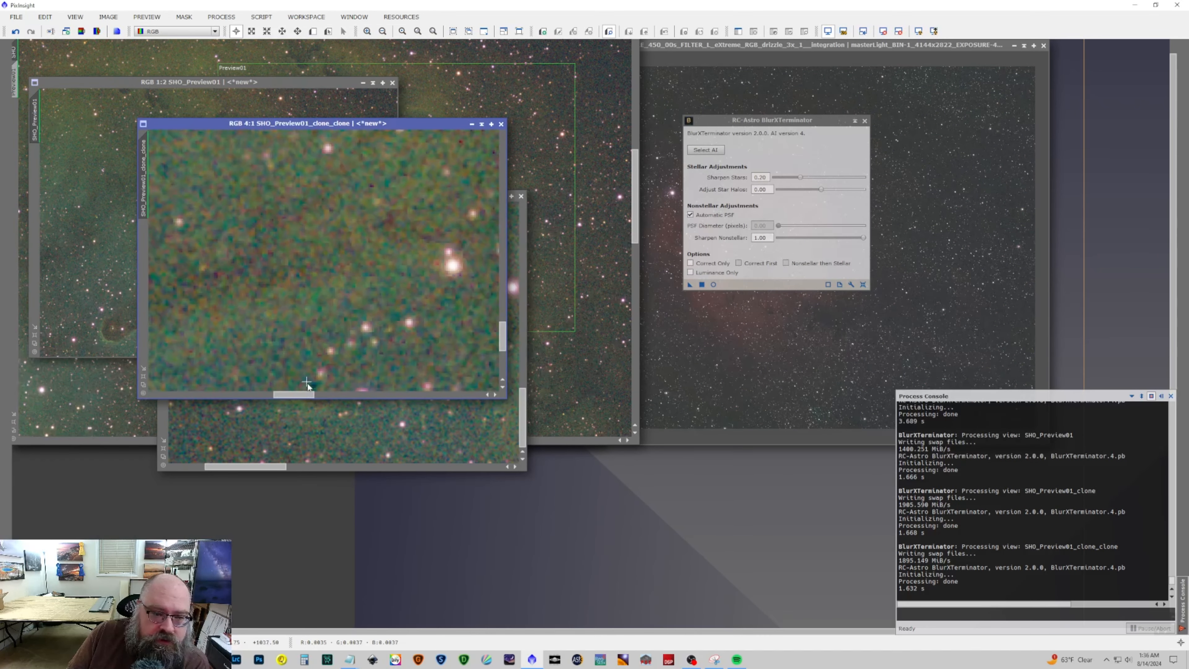
drag(298, 396, 256, 393)
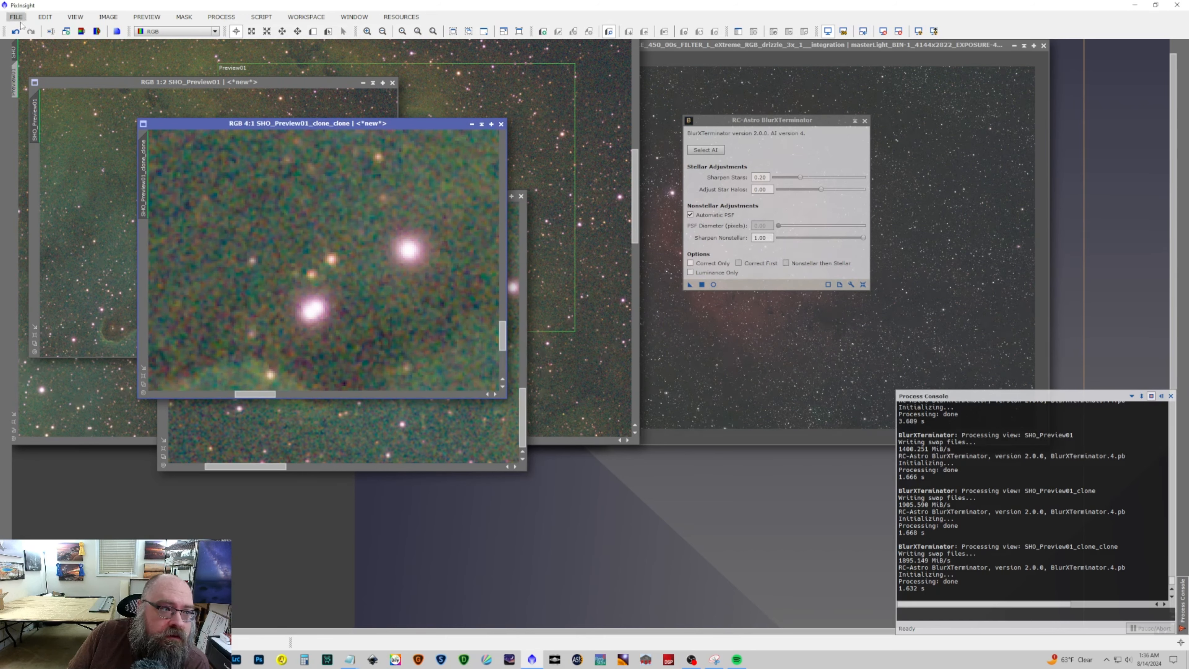
click(15, 31)
click(30, 31)
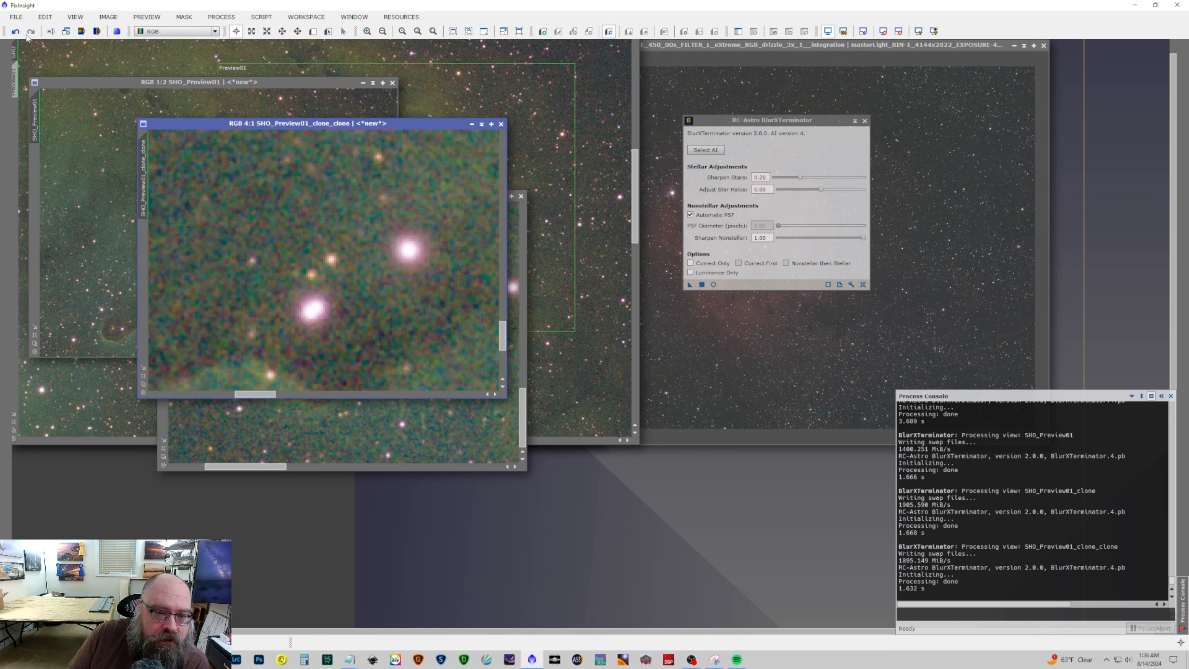
click(15, 31)
click(30, 32)
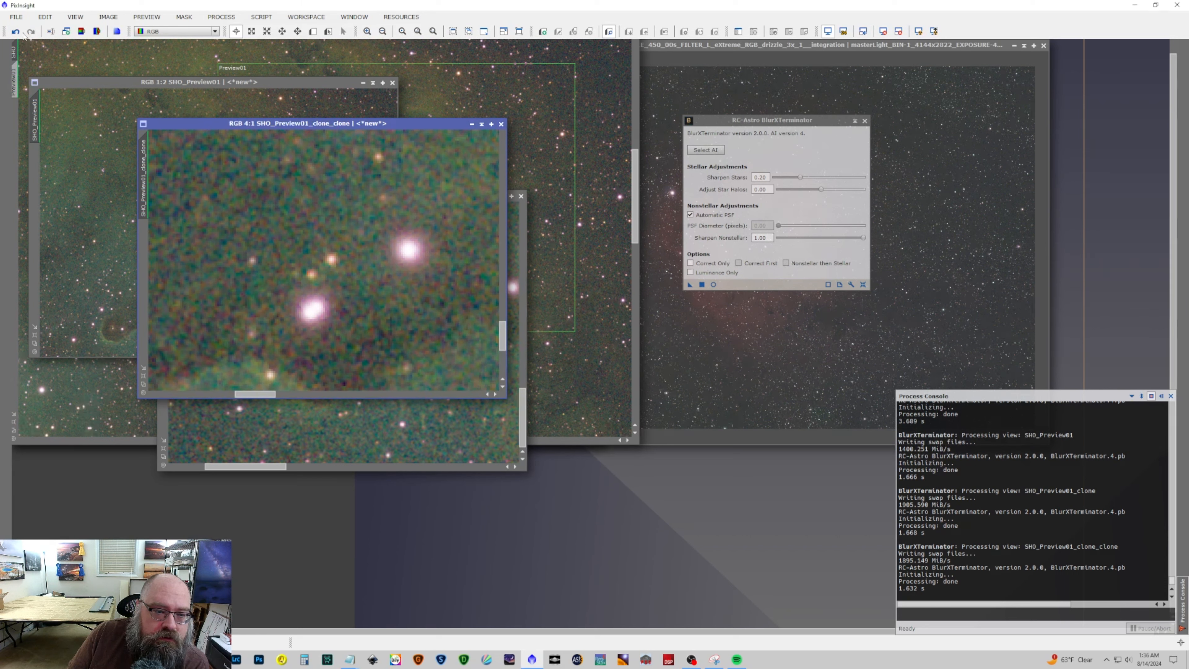
click(16, 30)
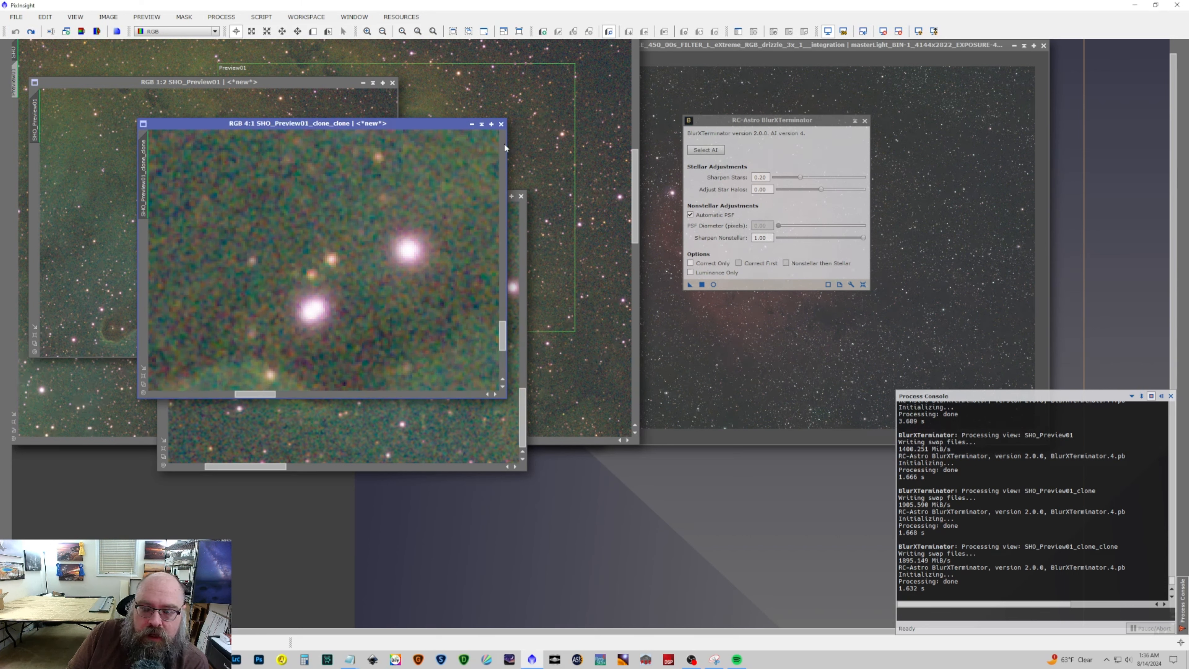
Close the three SHO_Preview01 test images without saving them.
click(501, 124)
click(661, 360)
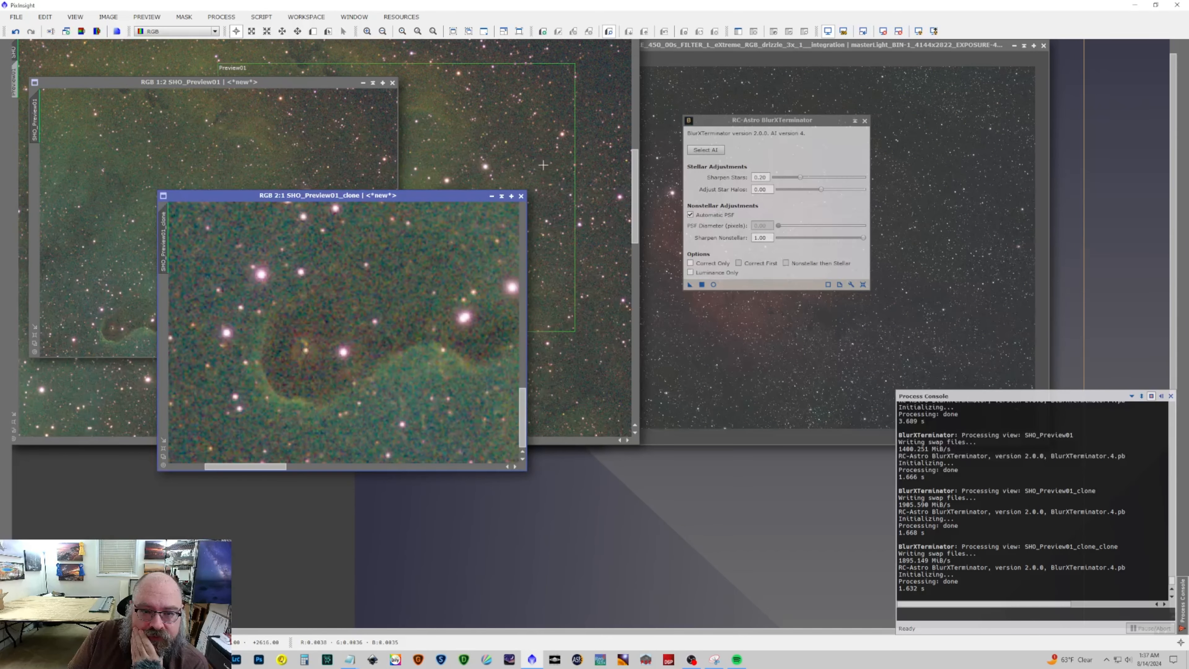
click(521, 196)
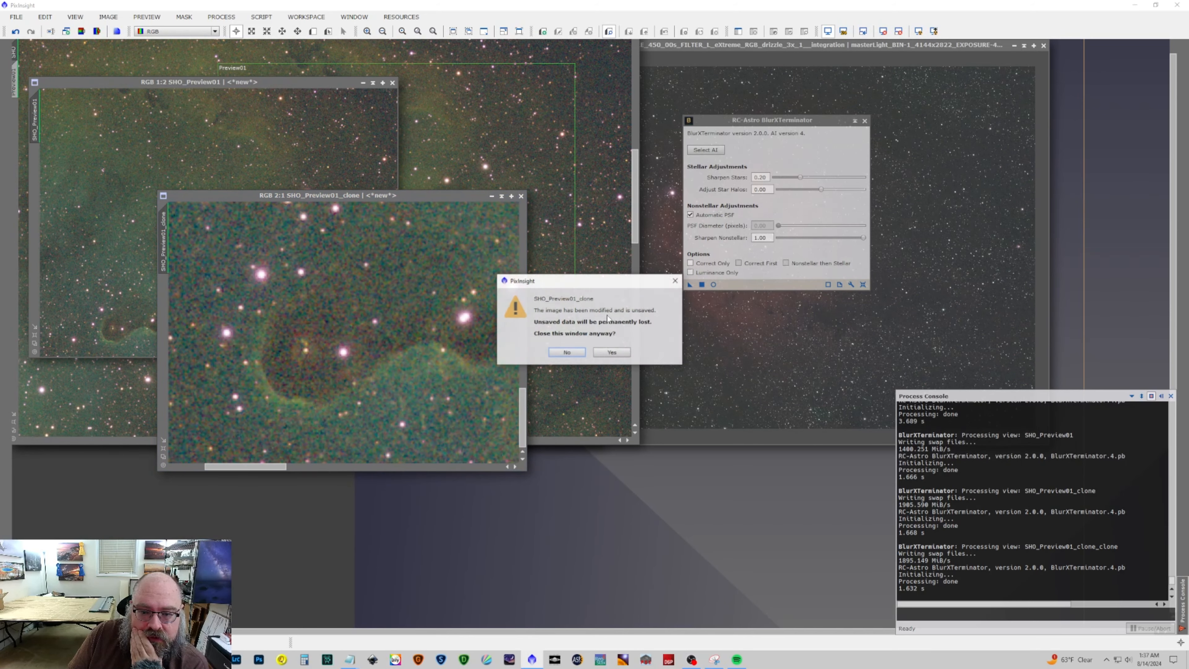
click(579, 353)
click(521, 196)
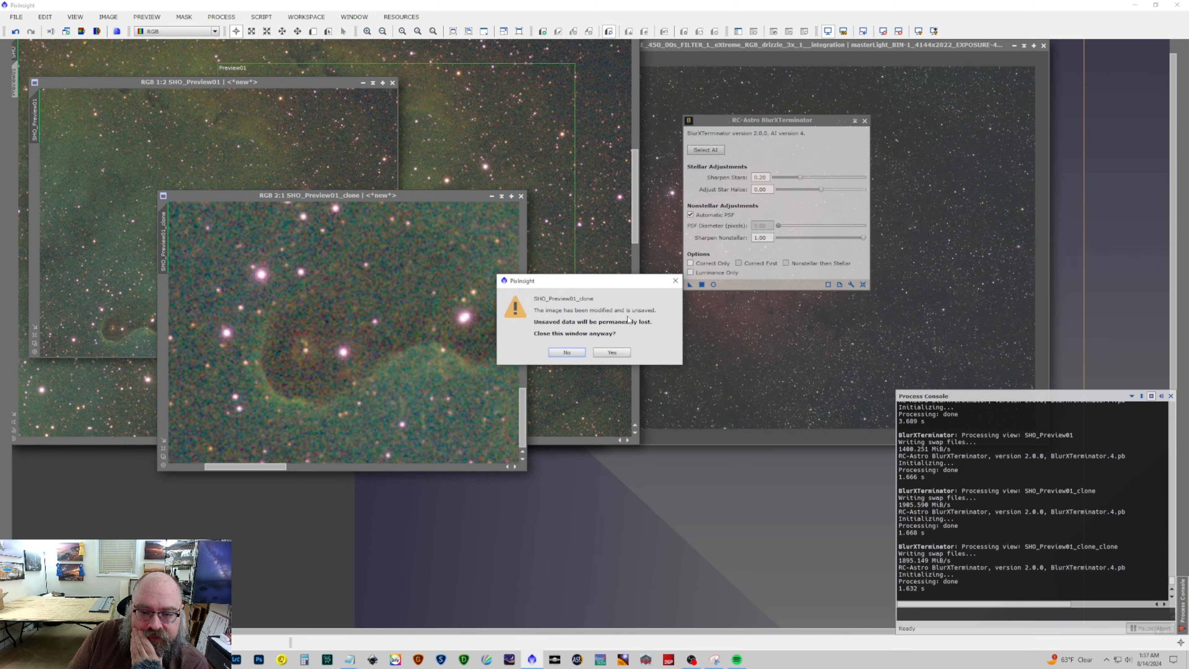
click(613, 352)
click(393, 83)
click(613, 352)
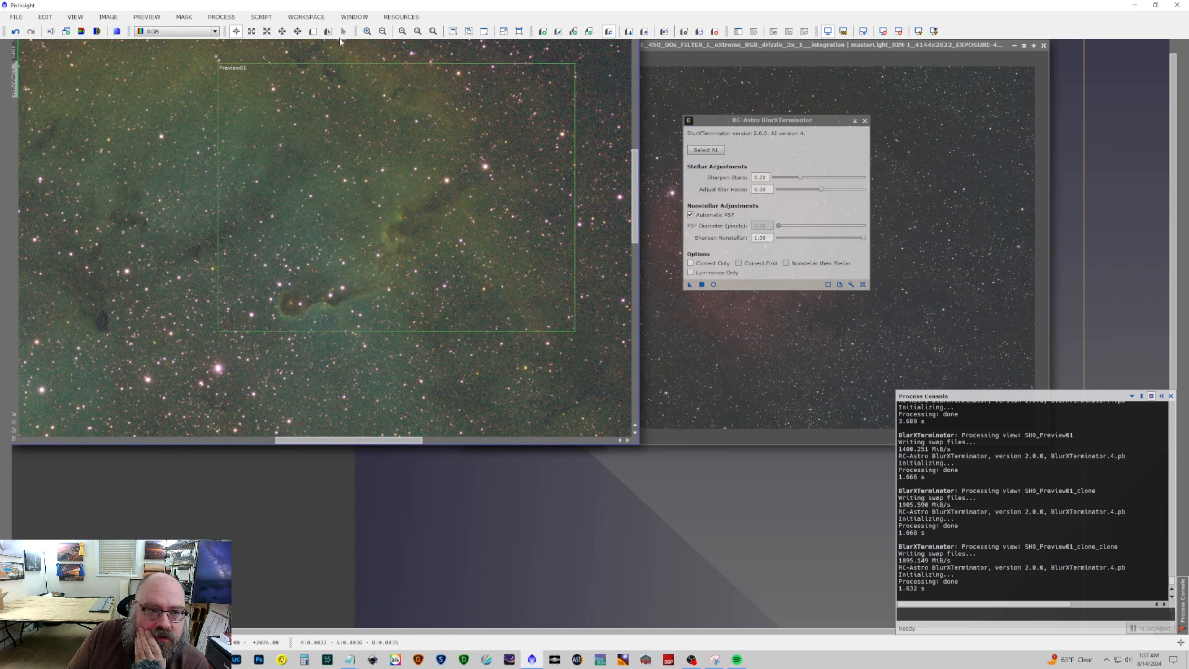
Delete all previews from the SHO image and bring the L-eXtreme integration window forward.
click(147, 16)
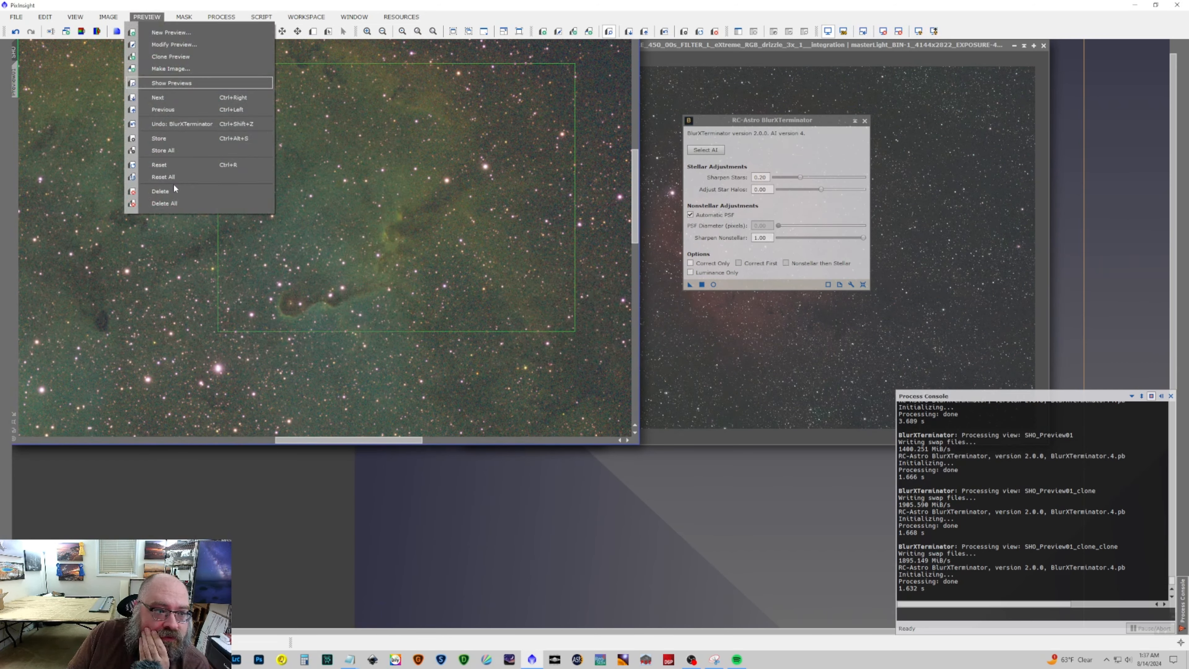
click(174, 202)
click(710, 376)
drag(756, 445, 756, 457)
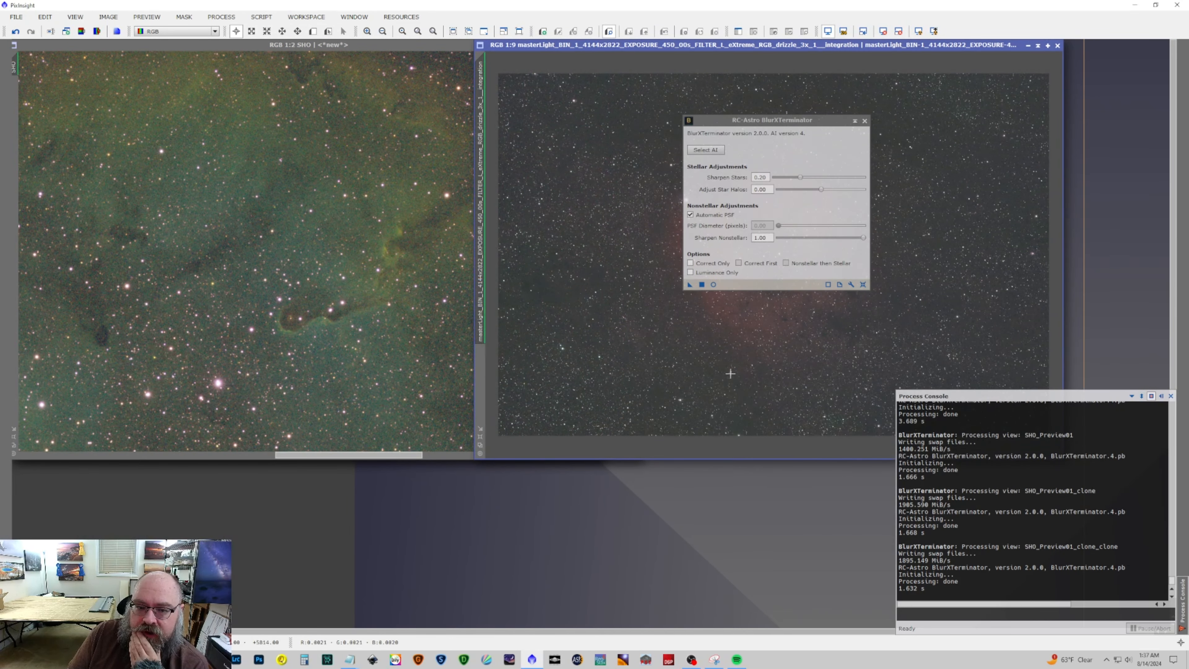
Apply BlurXTerminator to the full SHO image at Sharpen Nonstellar 1.00 and to the L-eXtreme integration at 0.00, with Sharpen Stars 0.20.
click(389, 117)
drag(689, 285, 328, 290)
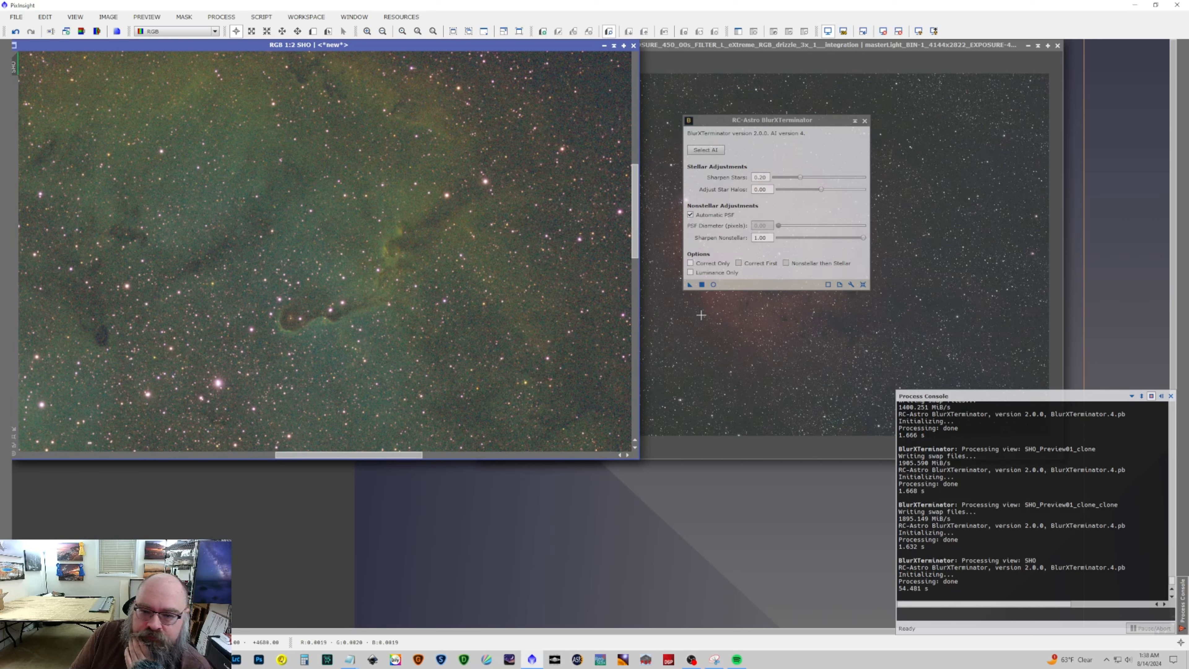
drag(862, 237, 774, 238)
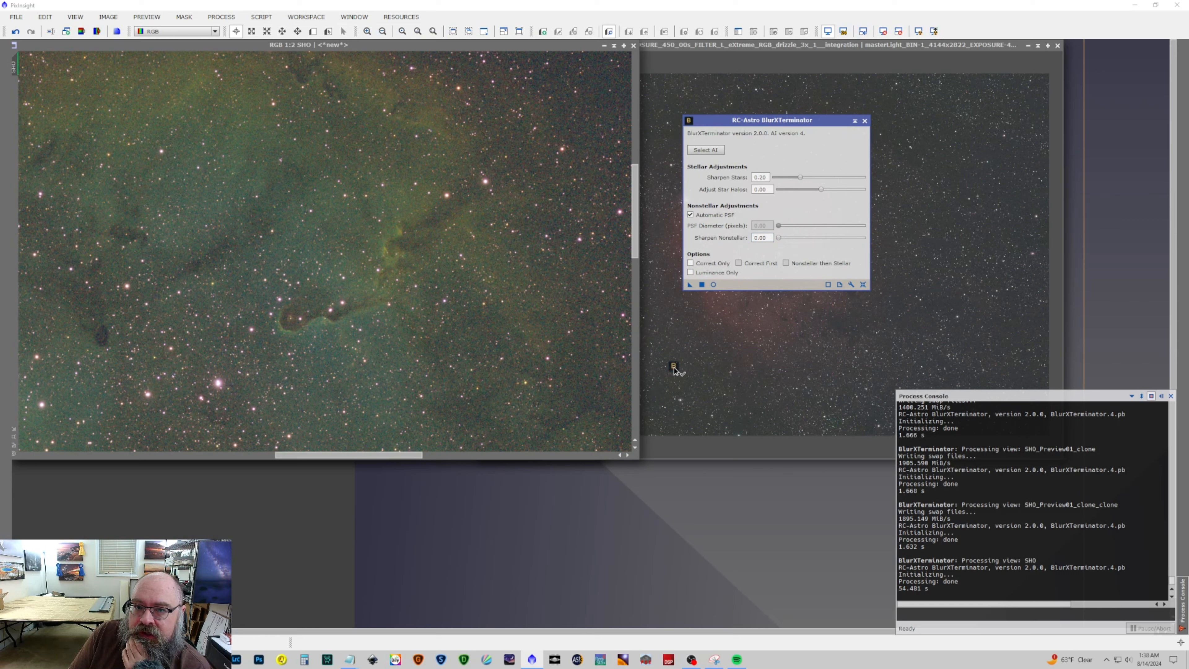
drag(674, 369, 673, 367)
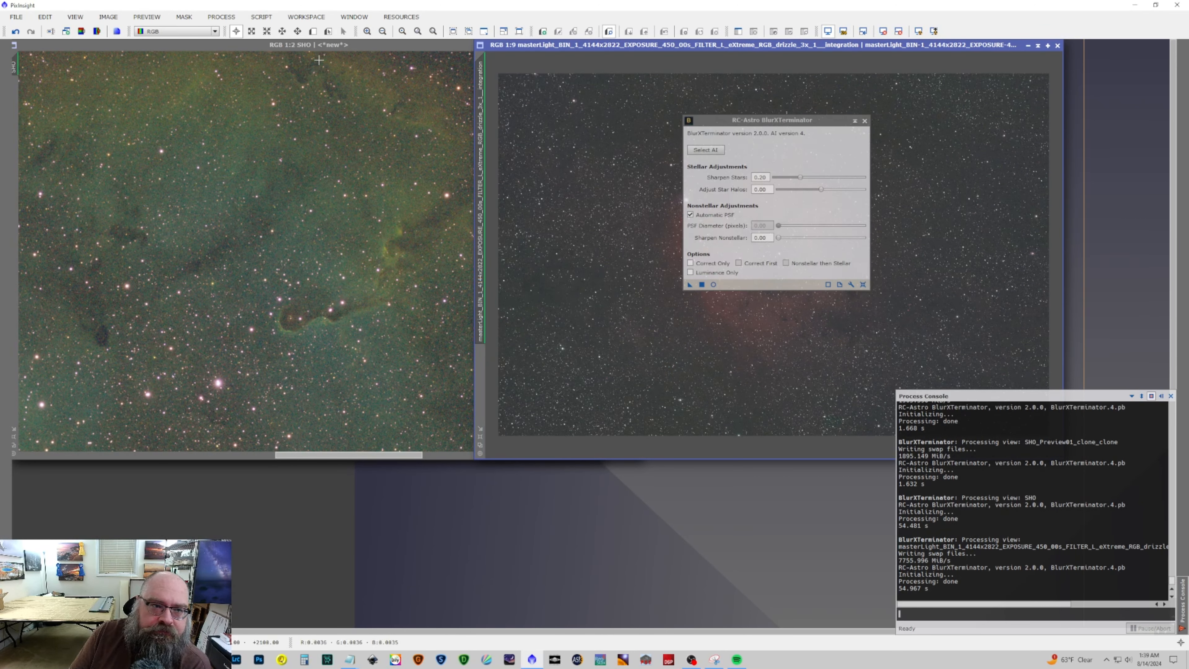
Denoise the SHO image with GraXpert at strength 1.100, and close the GraXpert and BlurXTerminator tools.
click(317, 46)
click(221, 17)
mouse_move(248, 30)
click(528, 26)
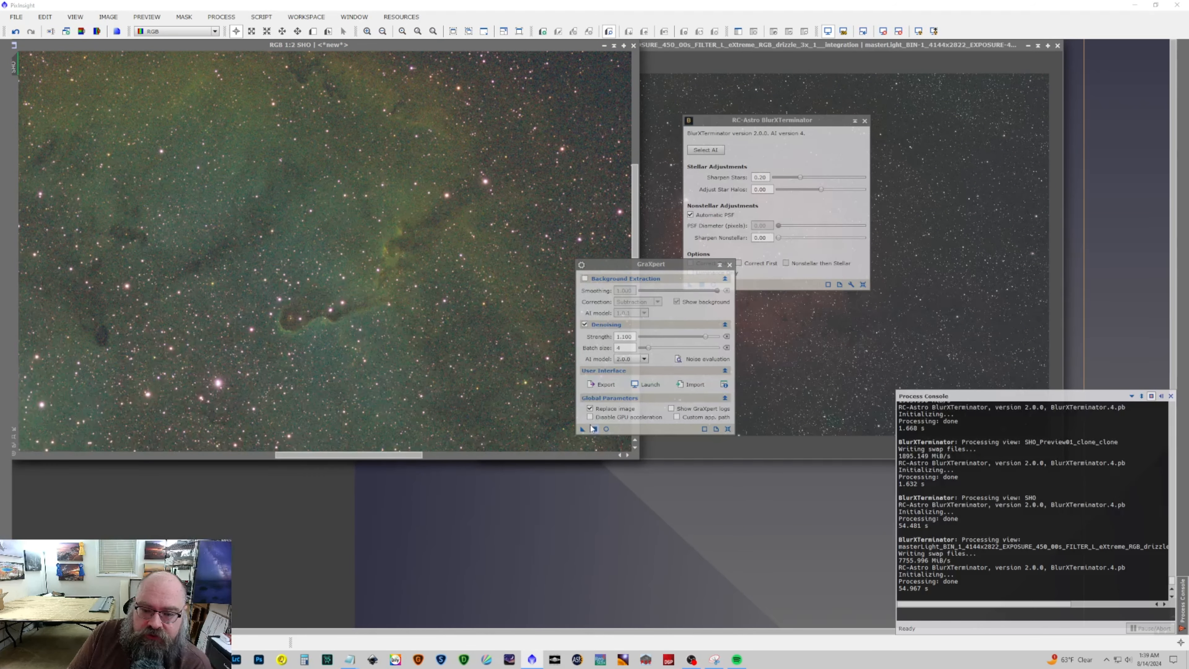
click(594, 428)
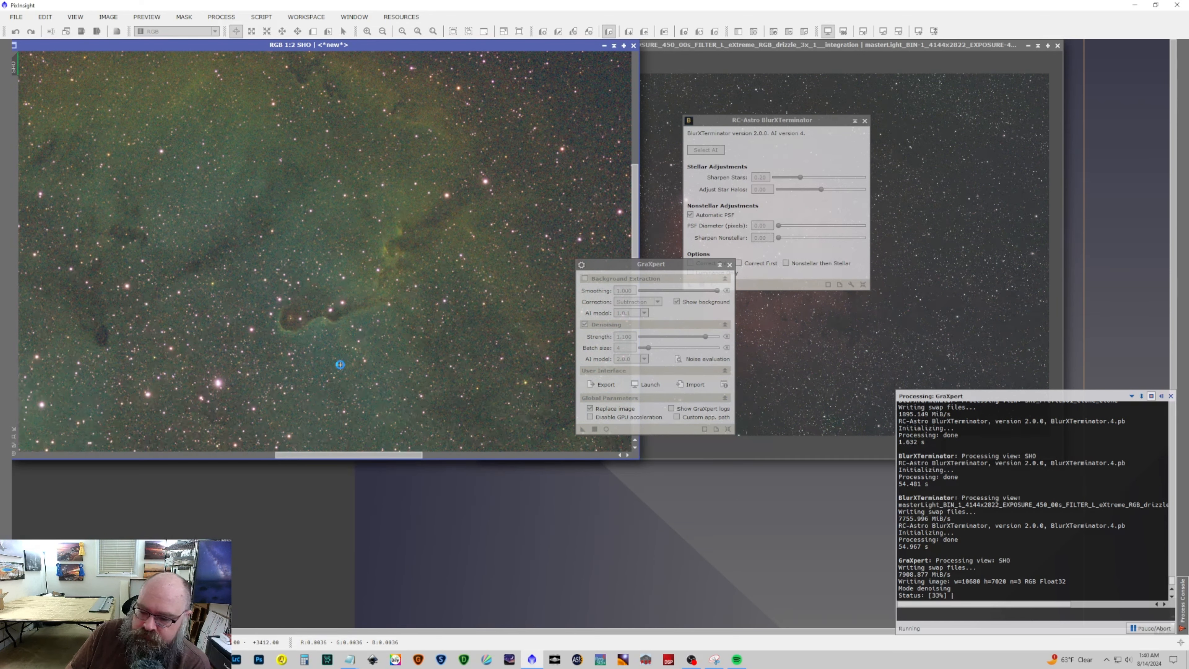
click(729, 265)
click(864, 121)
Remove the stars with StarXTerminator from the SHO image, and from the L-eXtreme integration with Generate Star Image enabled.
click(221, 17)
drag(889, 138, 368, 256)
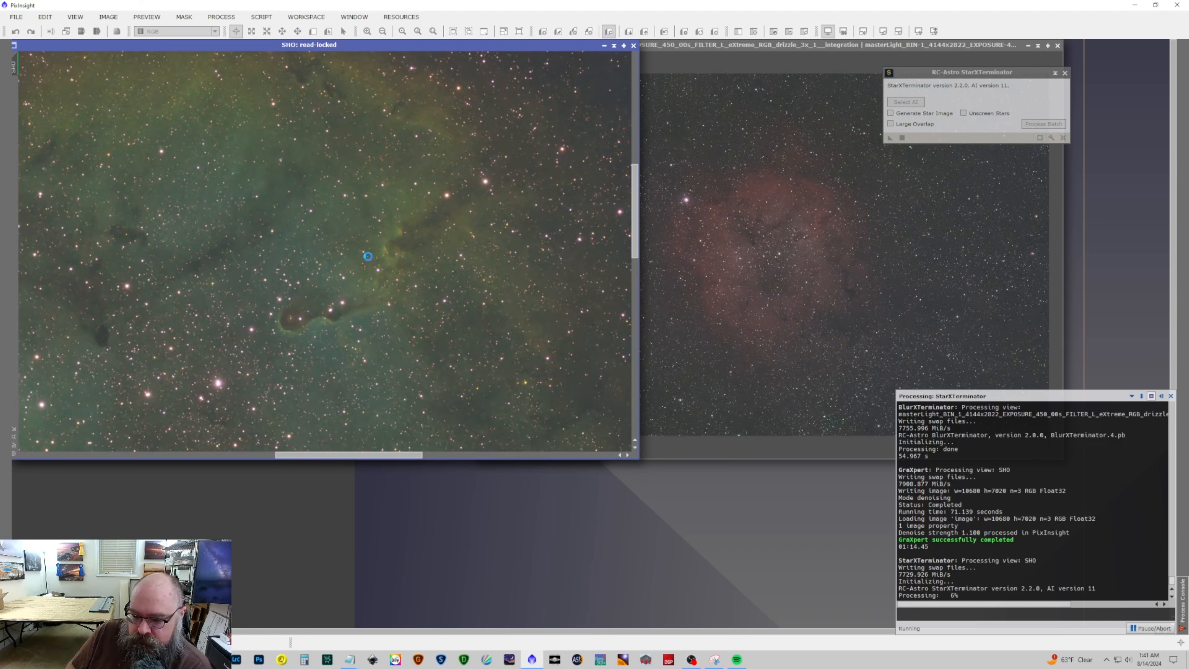
click(890, 113)
drag(890, 138, 772, 237)
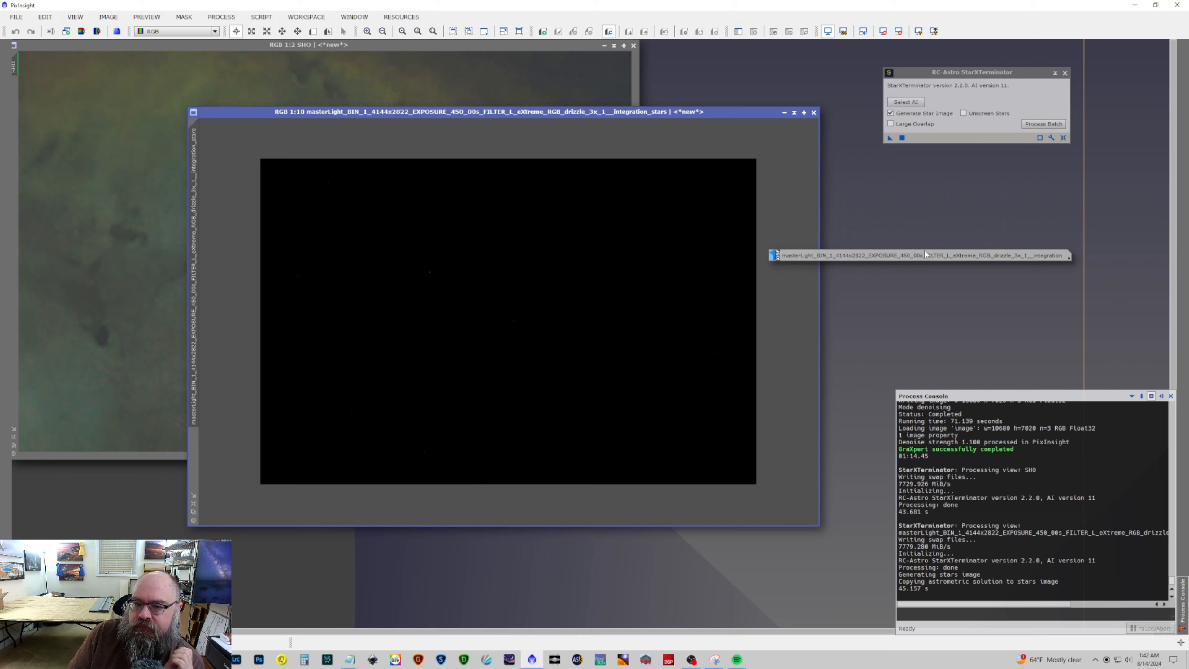
Park the minimized L-eXtreme and Askar D2 integrations at the workspace's lower edge and place the stars image over the SHO window.
drag(928, 254, 172, 614)
drag(417, 47, 422, 105)
drag(421, 270, 432, 629)
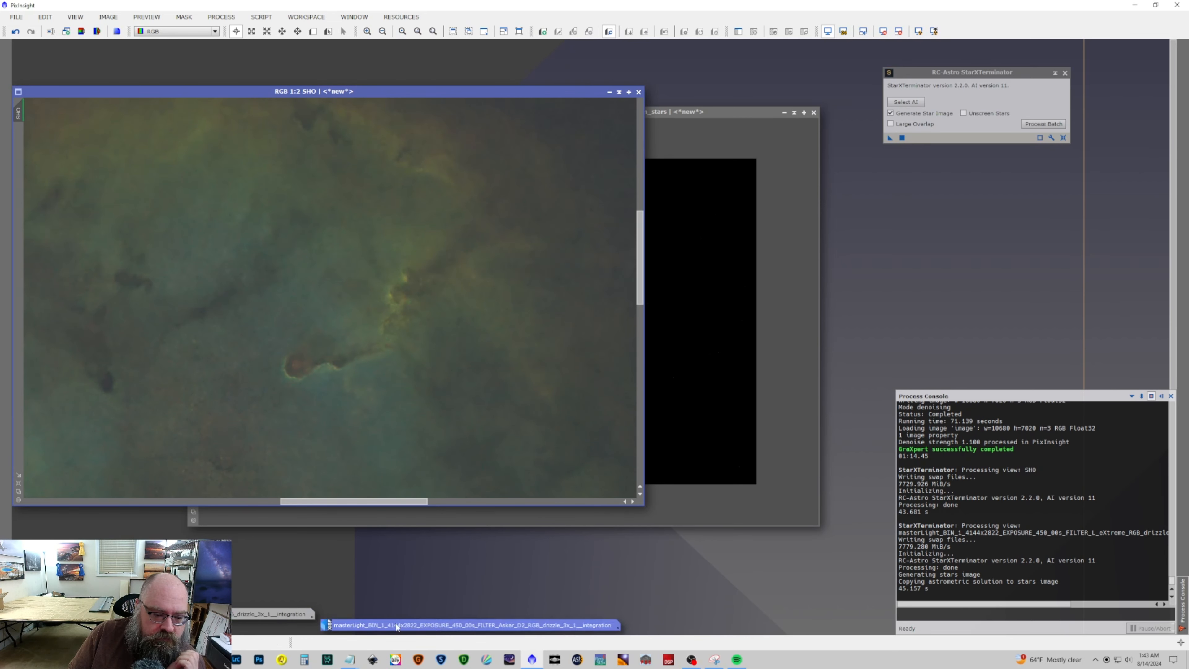
drag(279, 621, 283, 632)
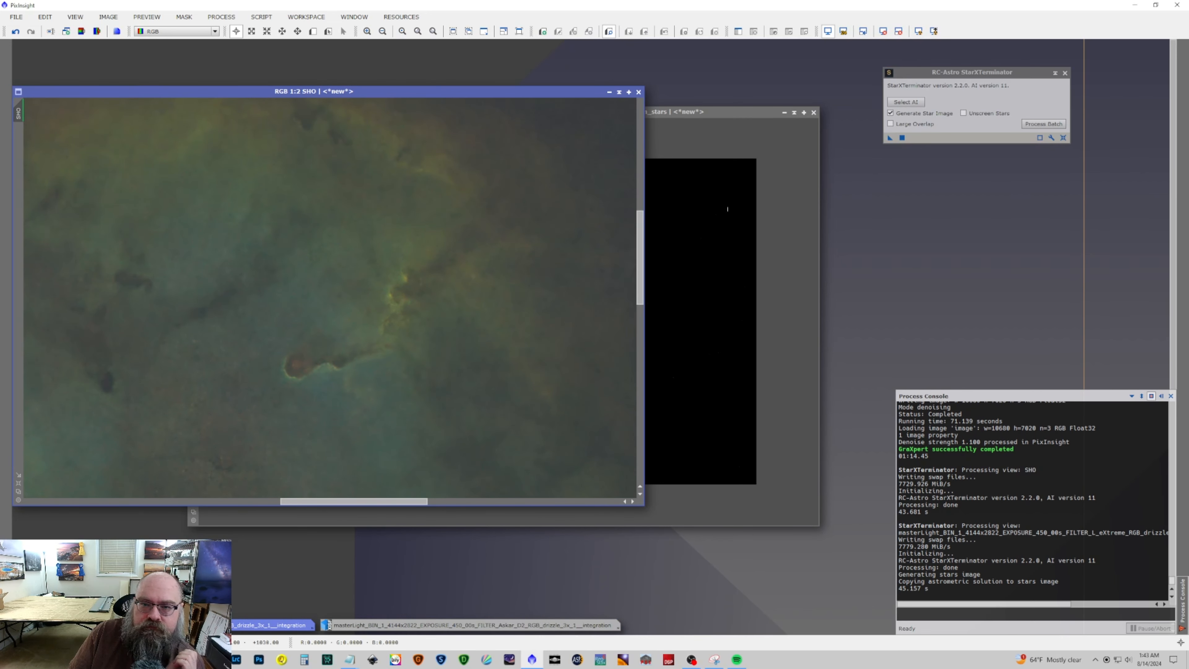
drag(726, 111, 555, 96)
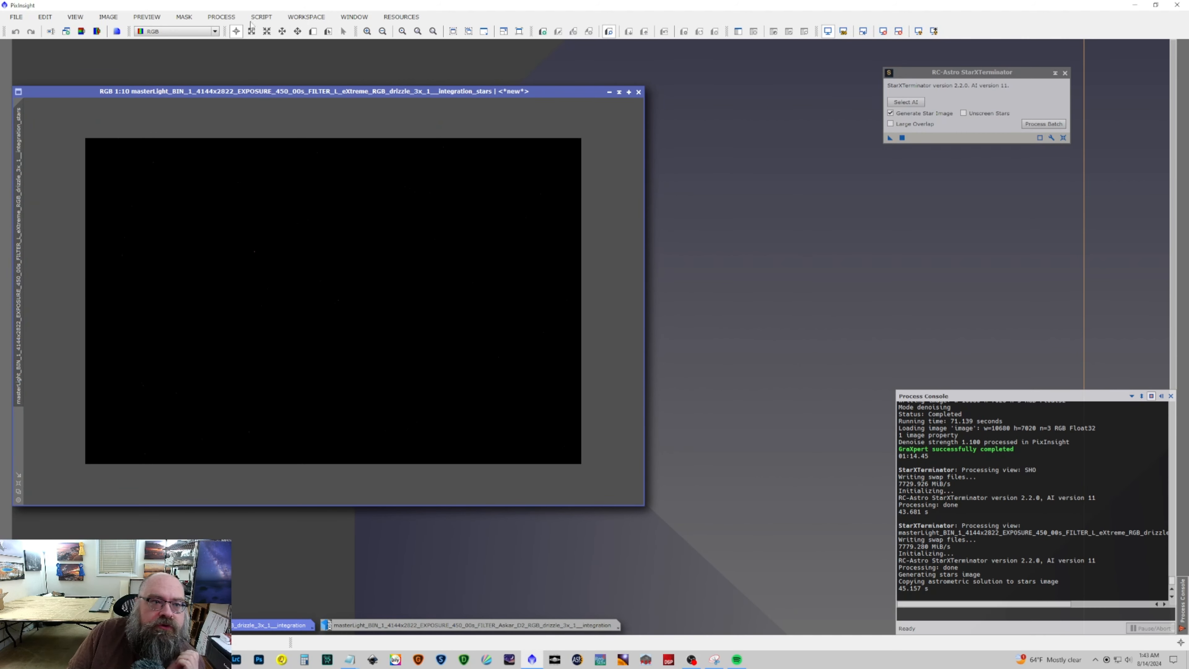
Open the SetiAstro NB to RGB Star Combination script and choose the L-eXtreme stars image as the OSC dual-band image.
click(221, 17)
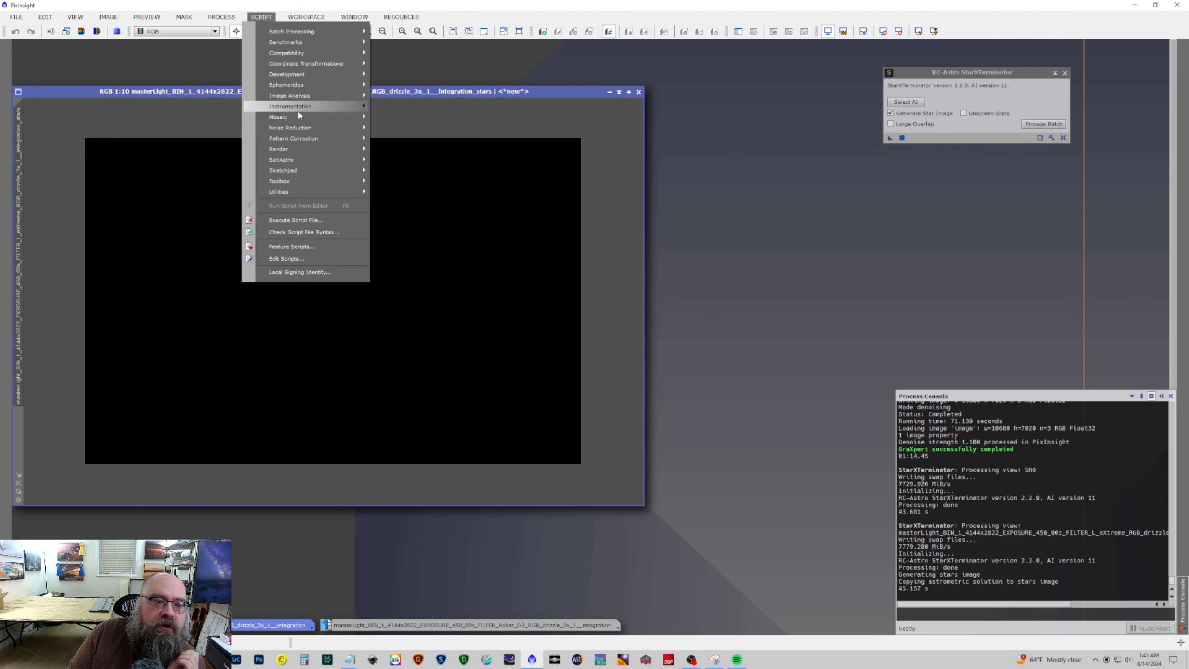
mouse_move(306, 159)
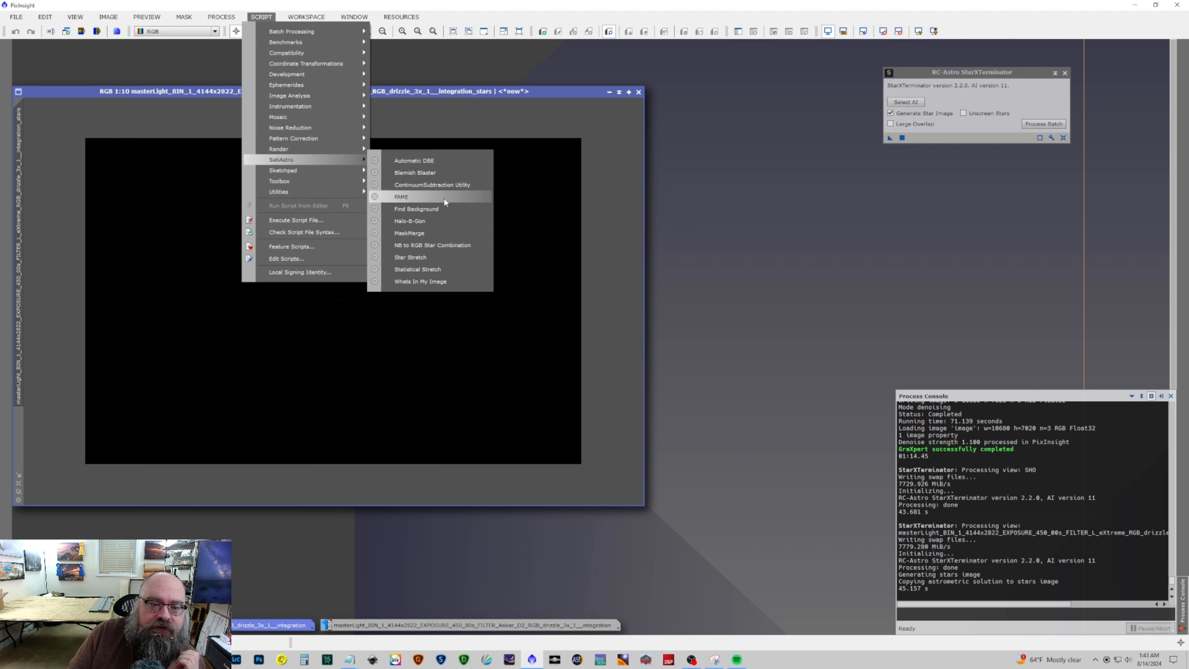
click(440, 245)
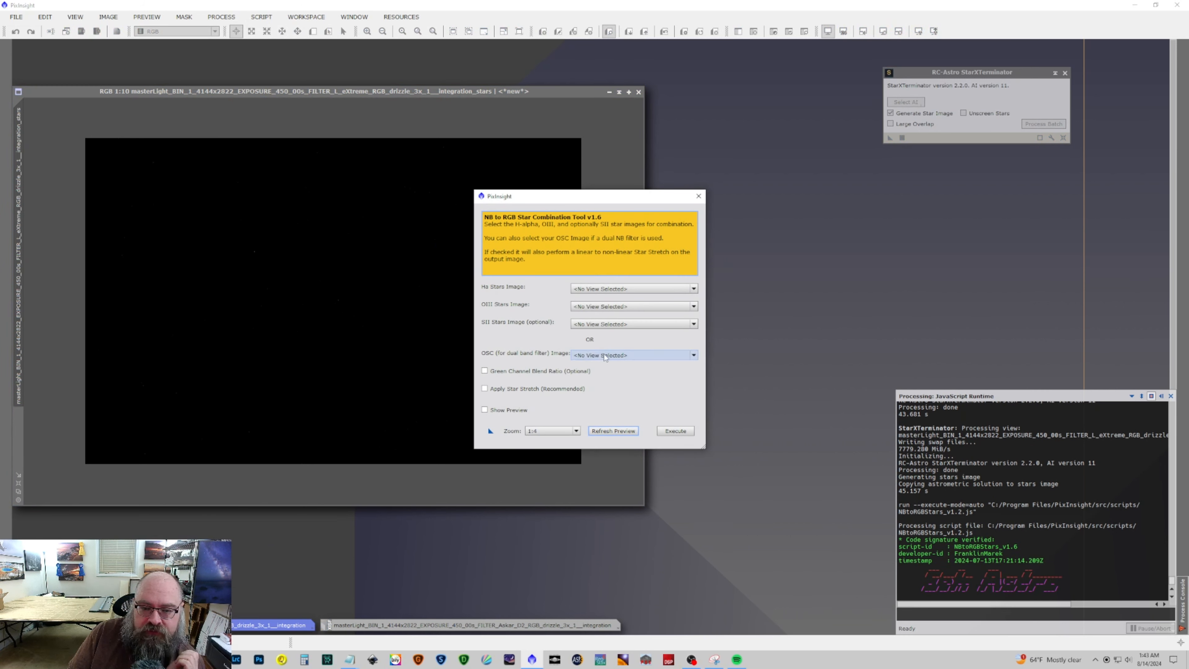
click(604, 356)
click(623, 395)
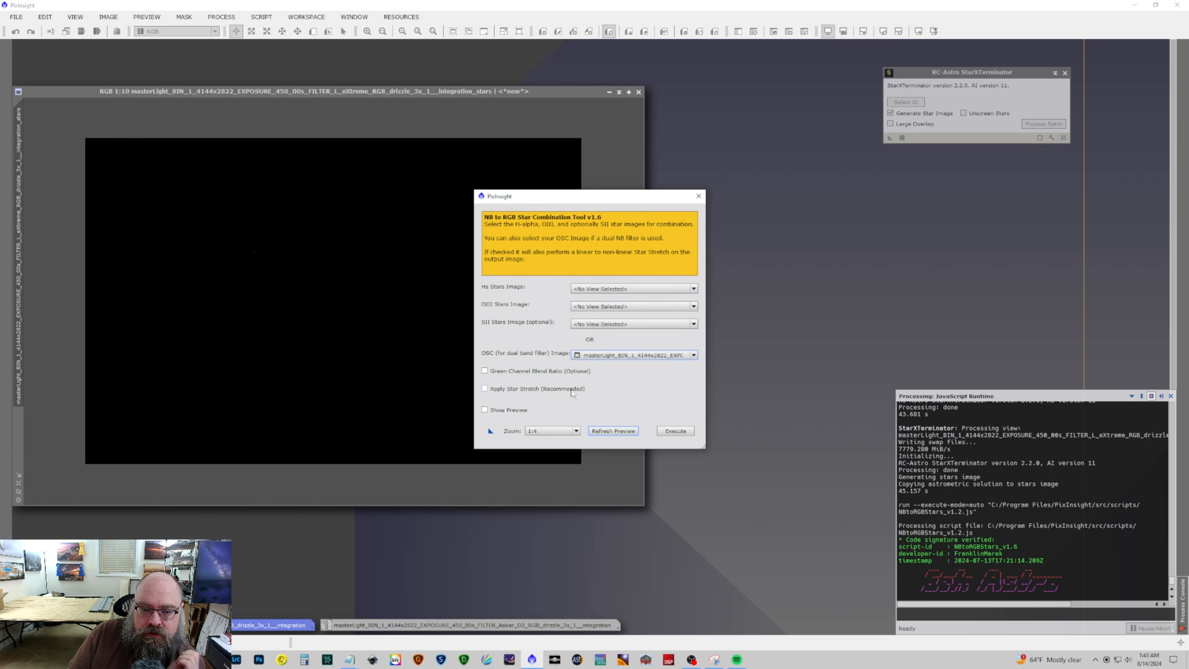
Enable Star Stretch with Stretch Factor 6.00 and Color Boost 1.10, leaving Green Channel Blend Ratio off.
click(529, 371)
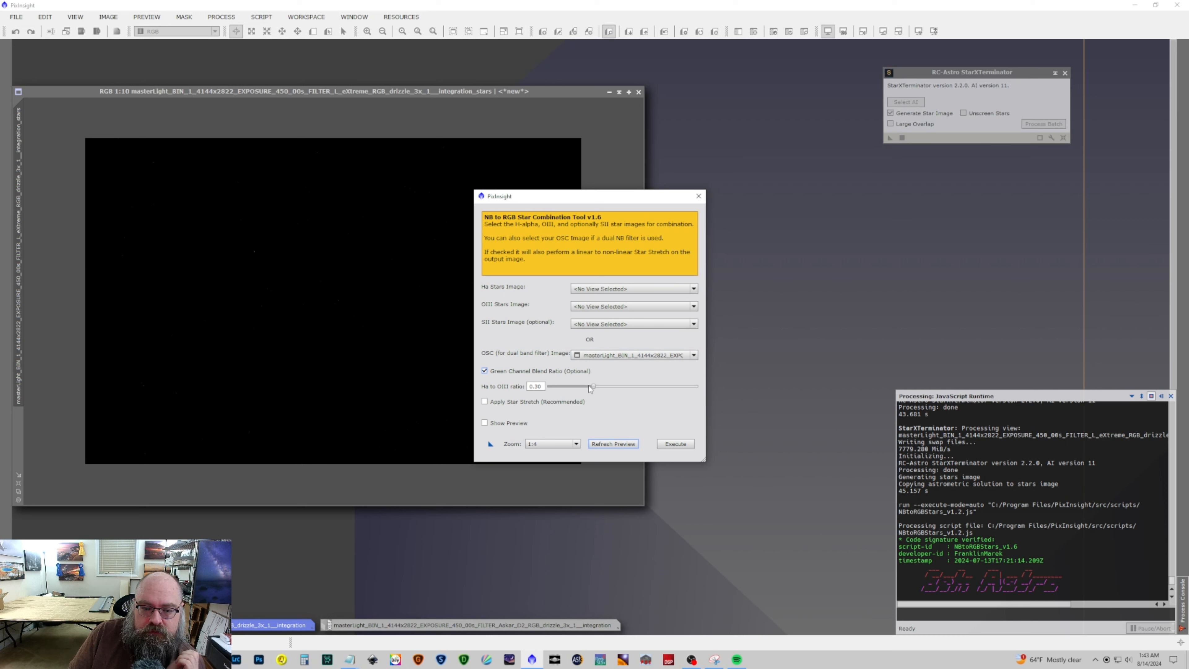
click(544, 373)
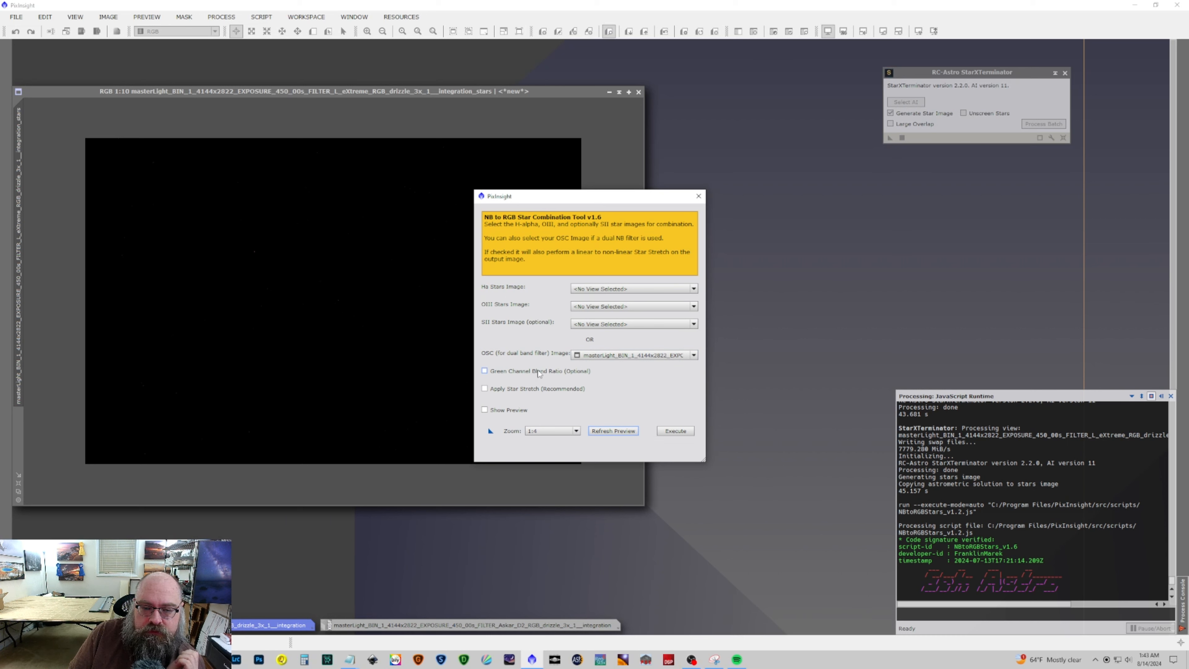
click(515, 391)
drag(639, 405, 662, 407)
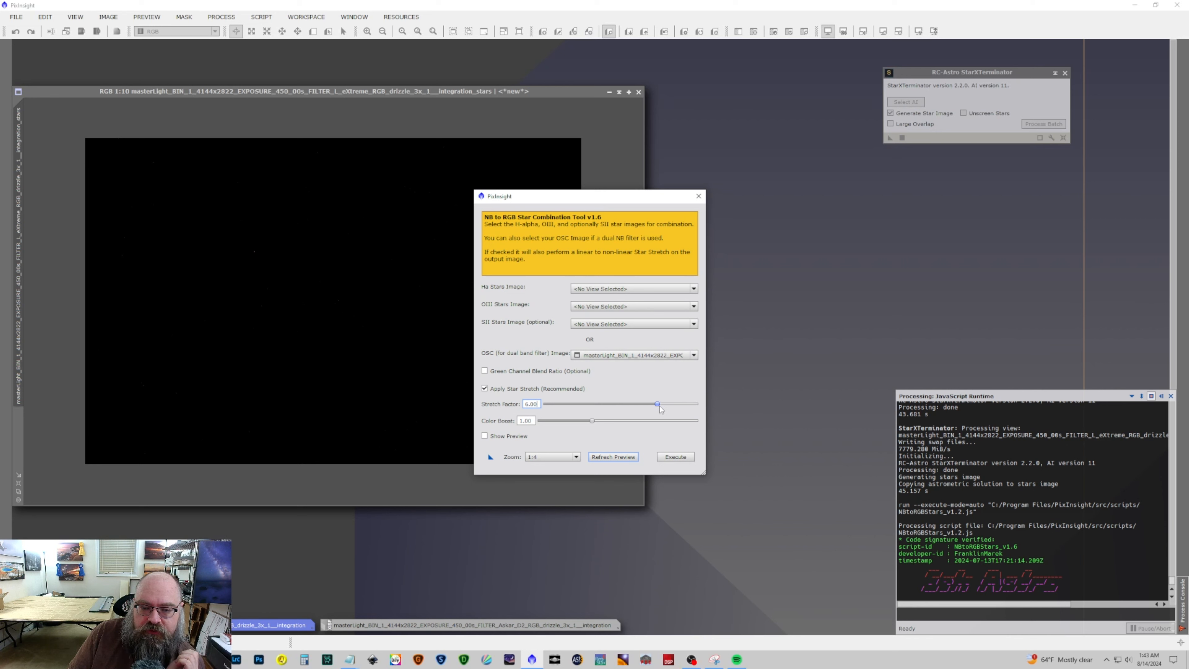
drag(591, 420, 597, 422)
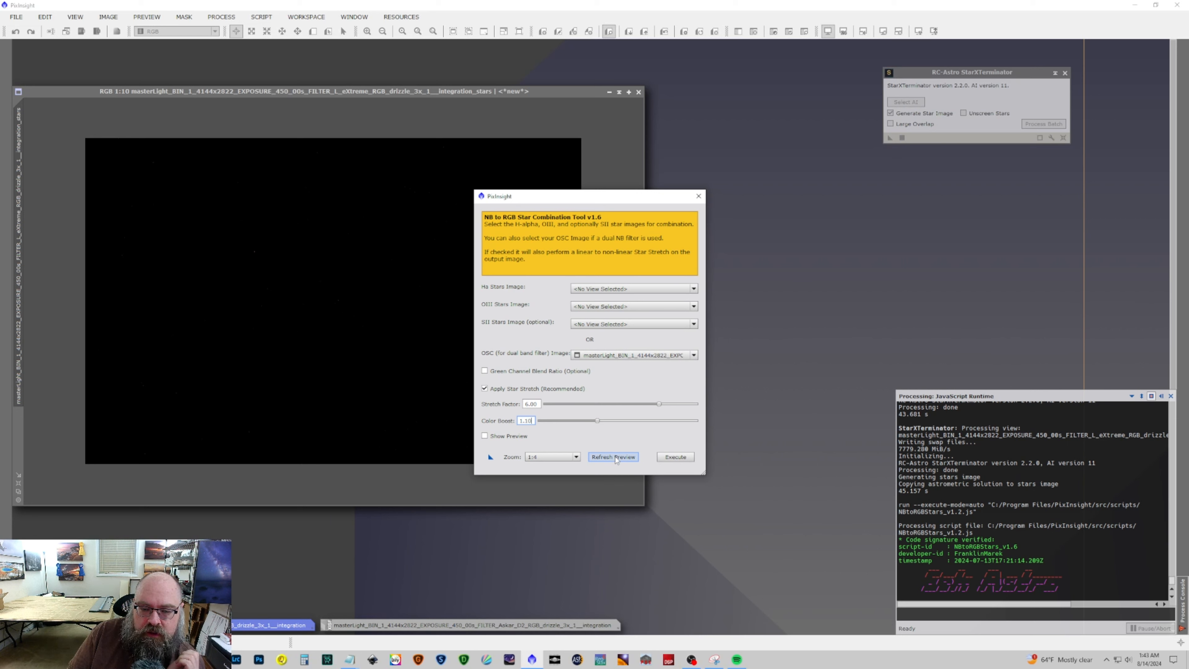
Show the star combination preview and widen the dialog to enlarge the preview area.
click(606, 460)
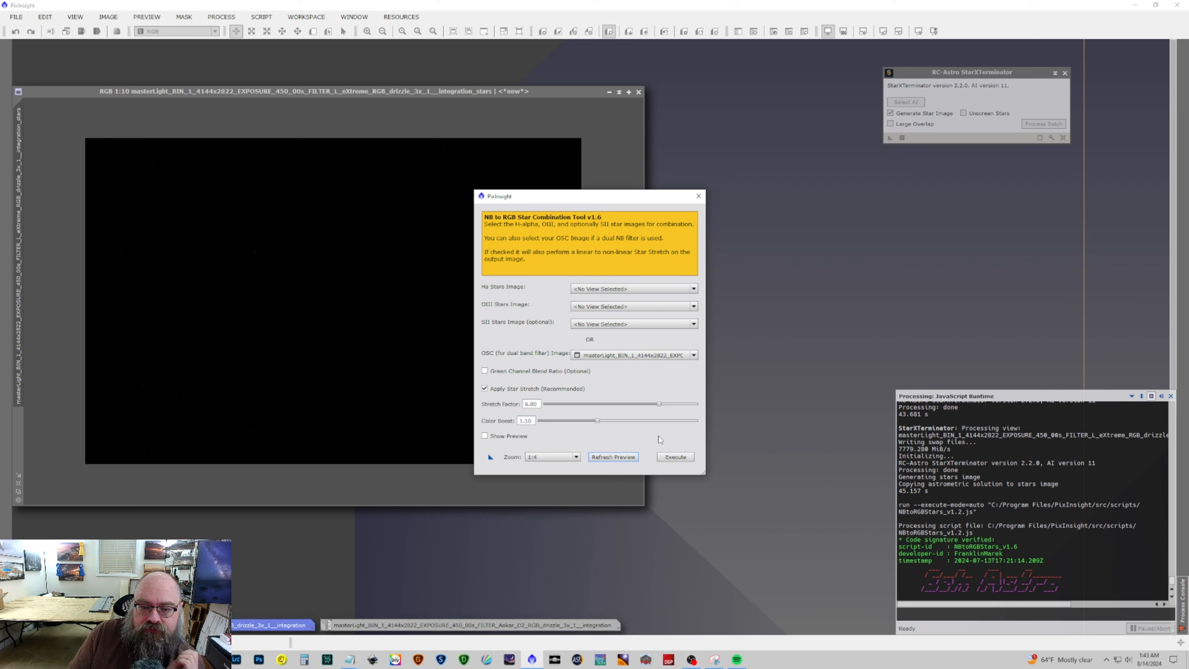
click(517, 436)
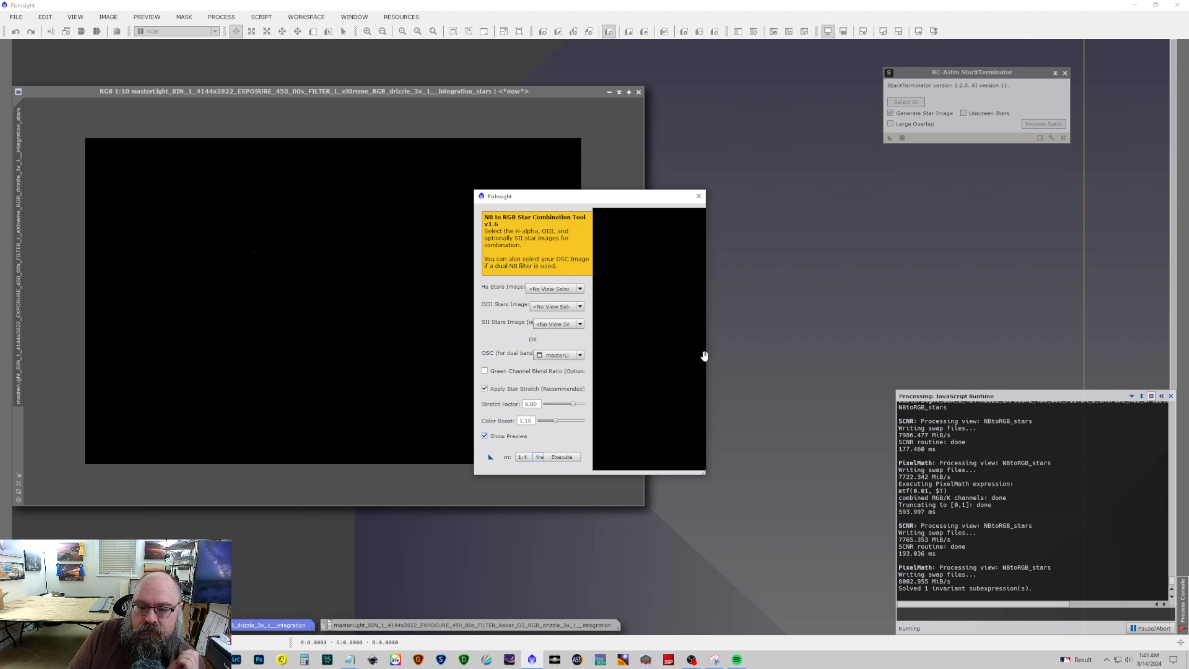
drag(705, 356, 1170, 355)
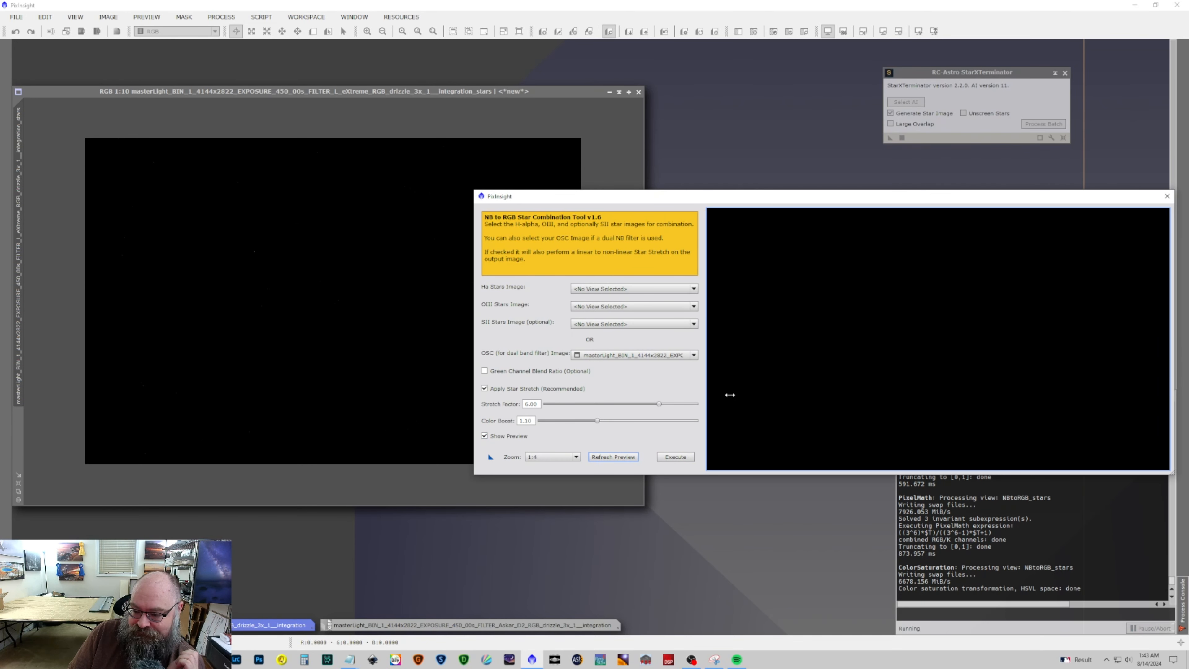
Refresh the star combination preview, widen the dialog to inspect it, and execute the script to generate the RGB stars image.
click(597, 457)
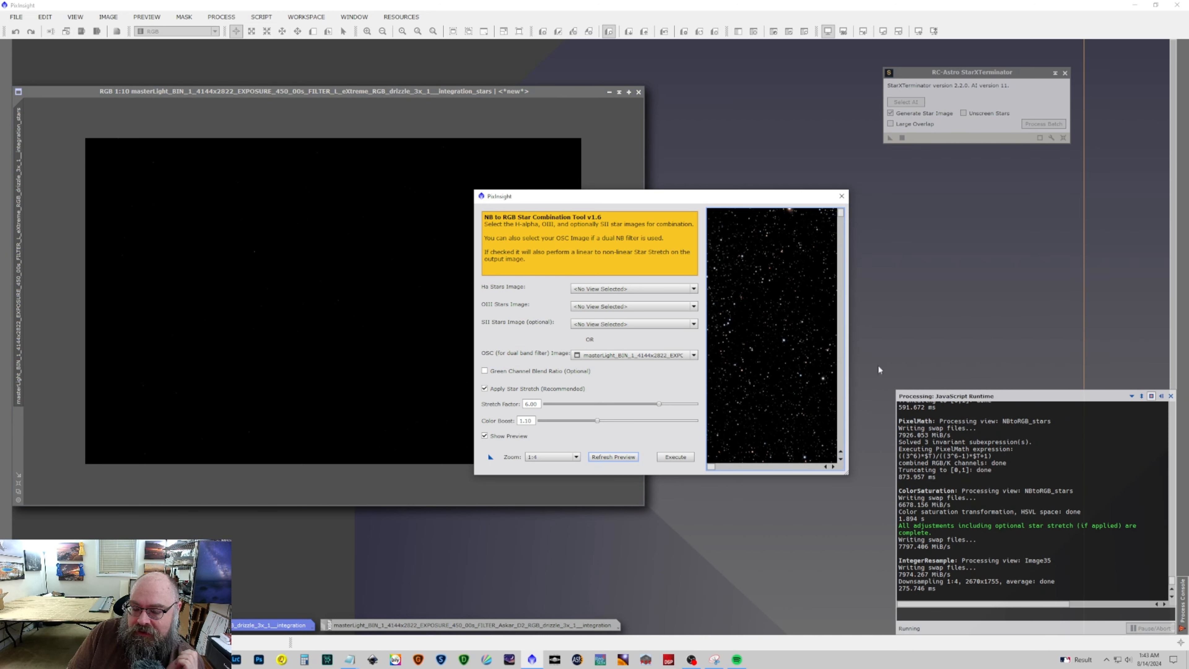
drag(850, 362, 1186, 363)
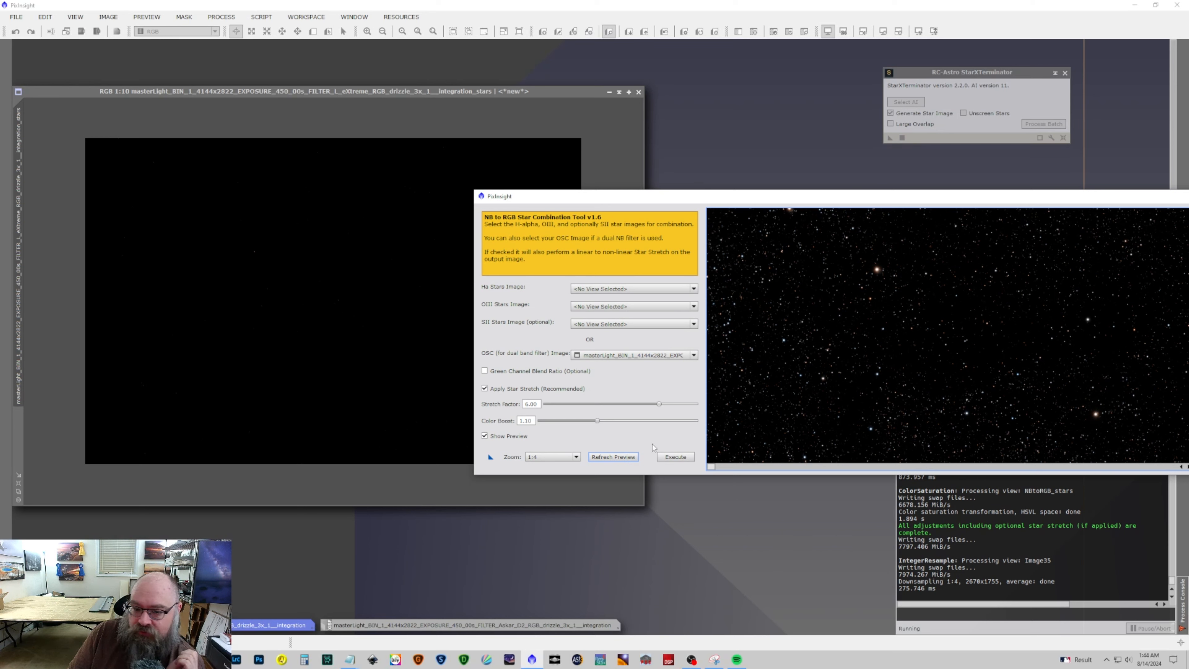
click(673, 459)
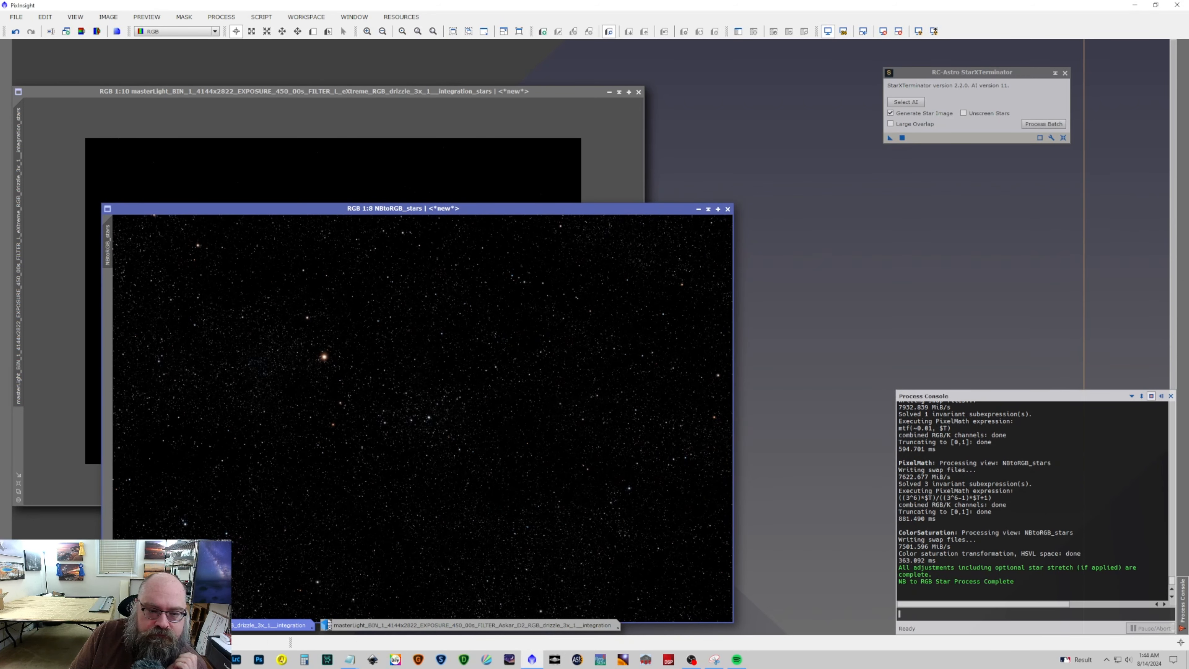
Minimize the NBtoRGB_stars image and park it at the workspace's lower edge beside the Askar D2 integration.
drag(536, 208, 551, 134)
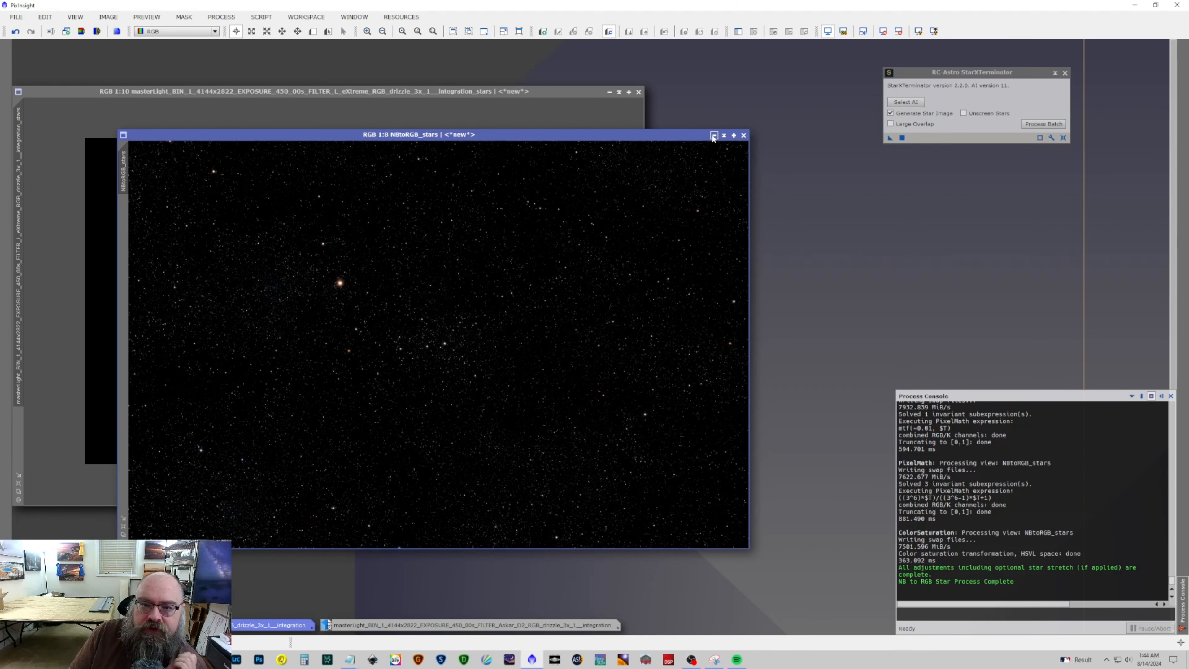
click(714, 136)
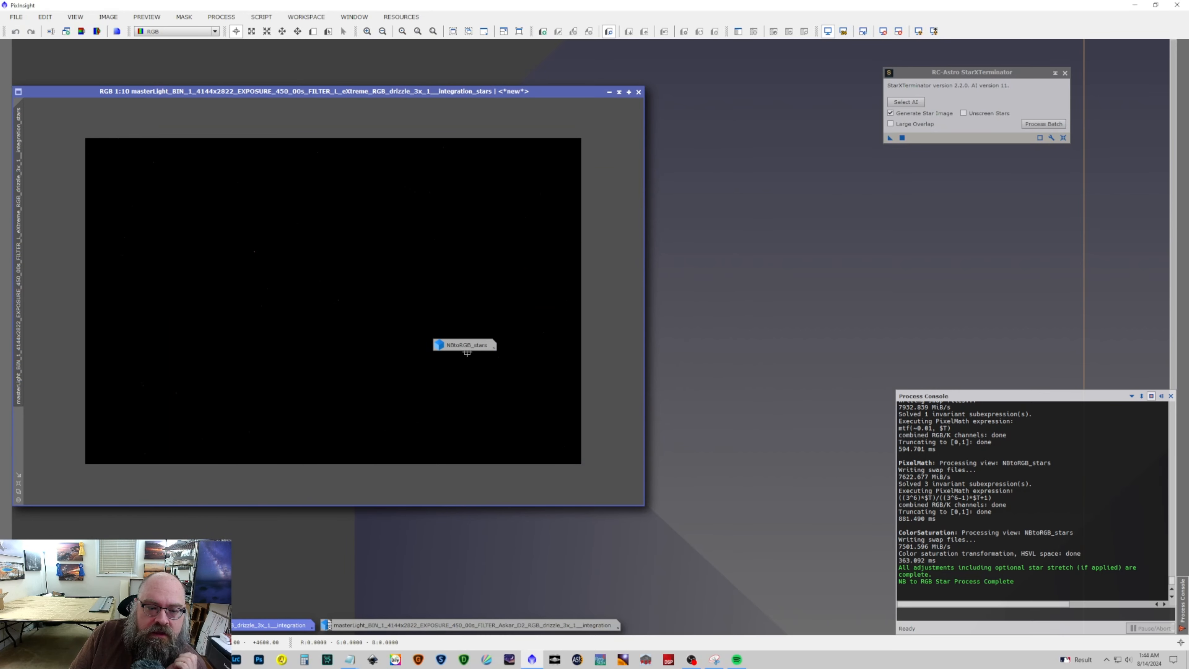
drag(467, 346, 653, 626)
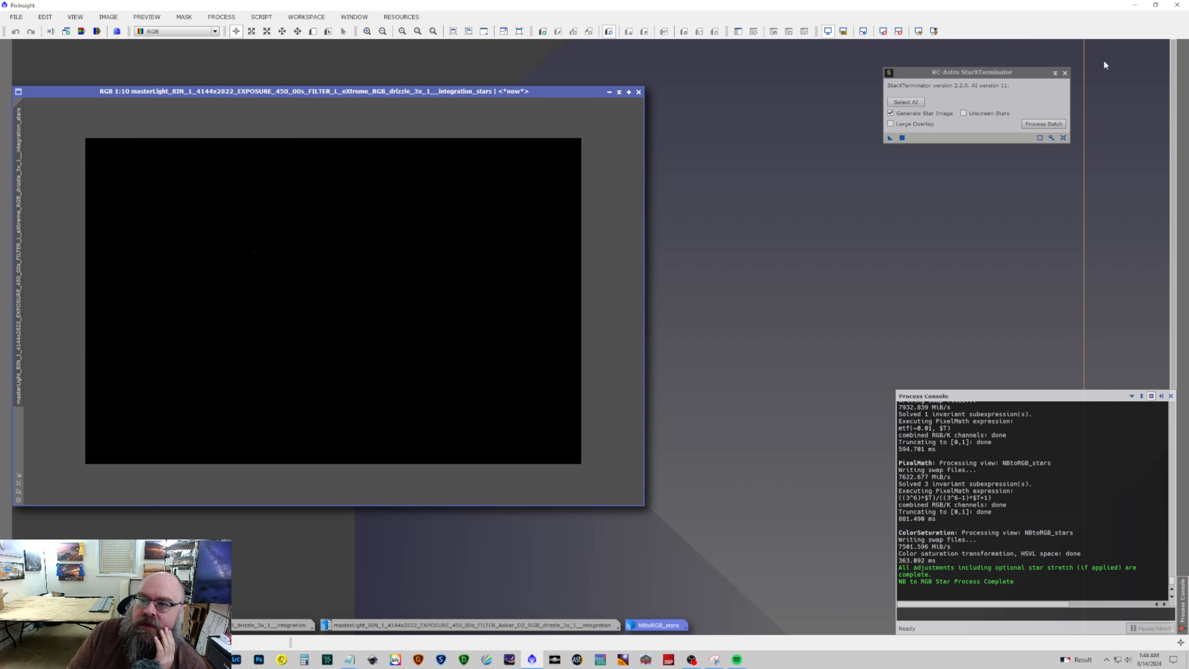
Close StarXTerminator, minimize the L-eXtreme stars image, and rearrange the two minimized stars images along the workspace's lower edge.
click(1065, 72)
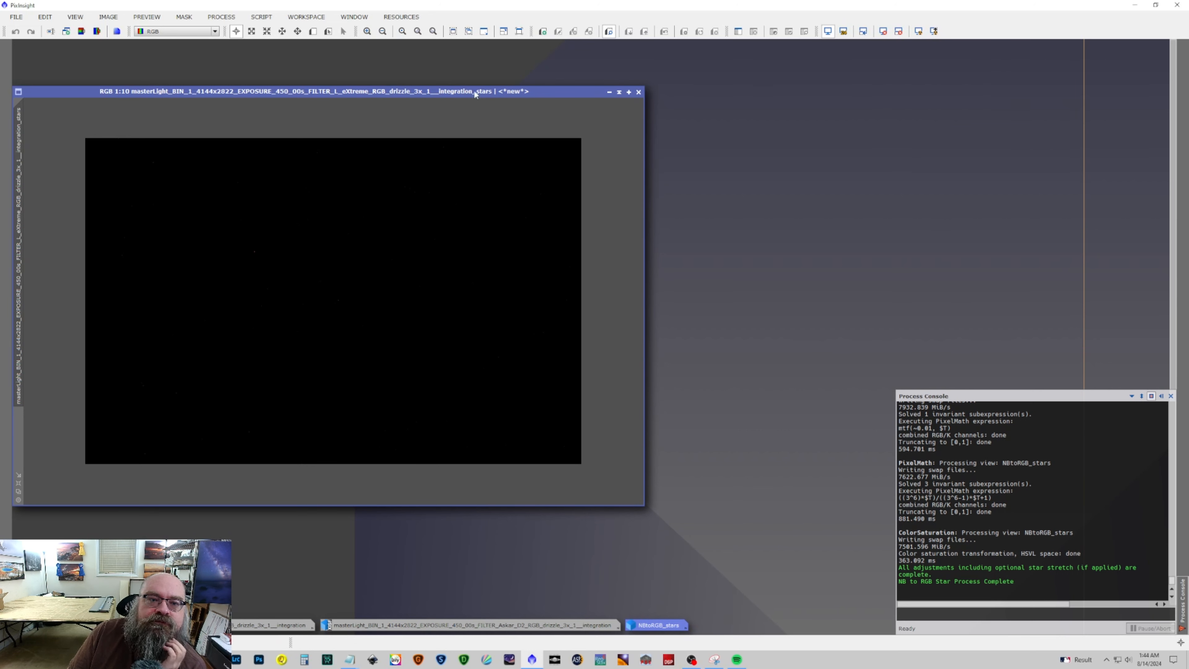
click(608, 92)
drag(484, 303, 849, 629)
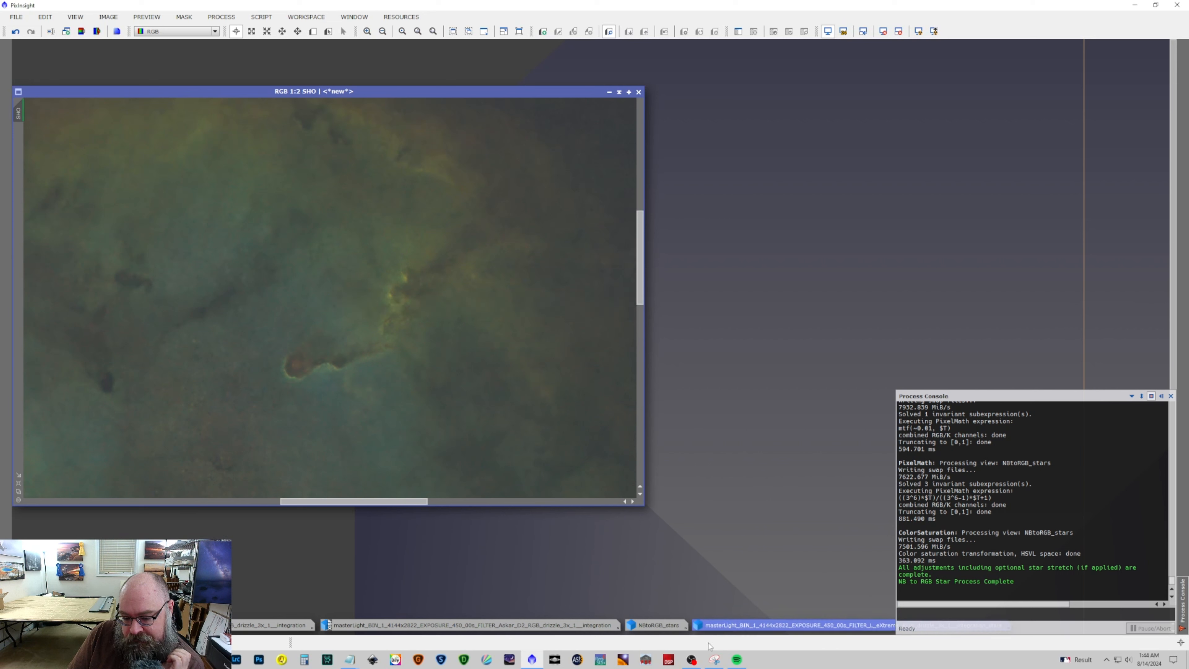
drag(658, 625, 159, 613)
double_click(657, 625)
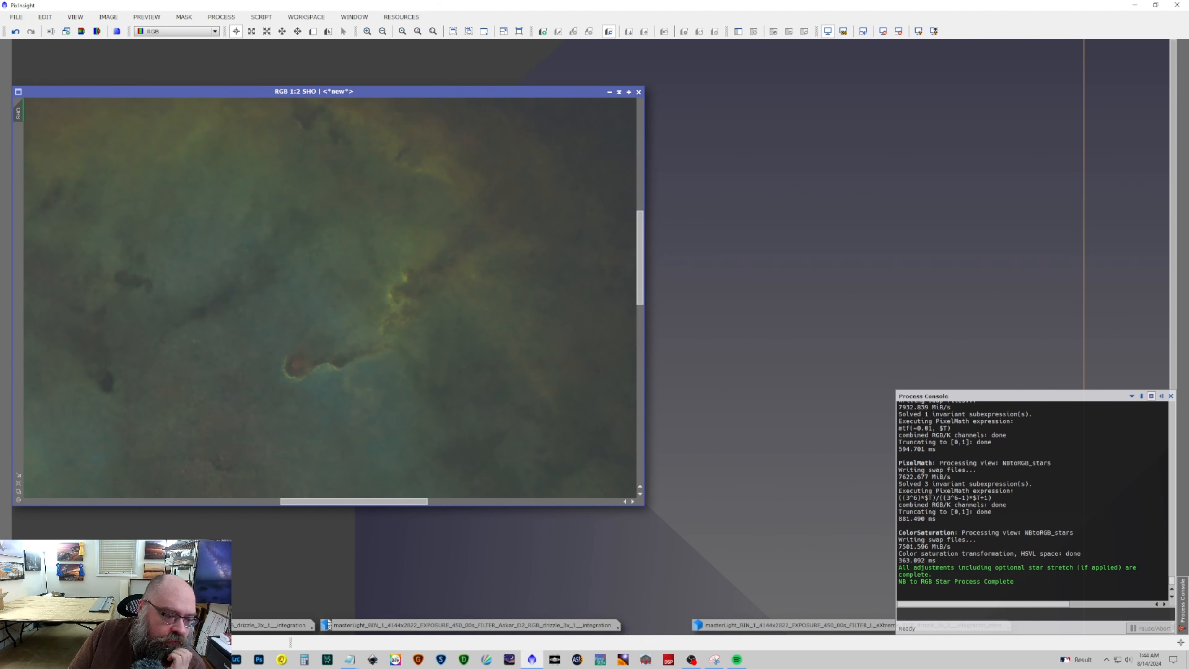
click(758, 625)
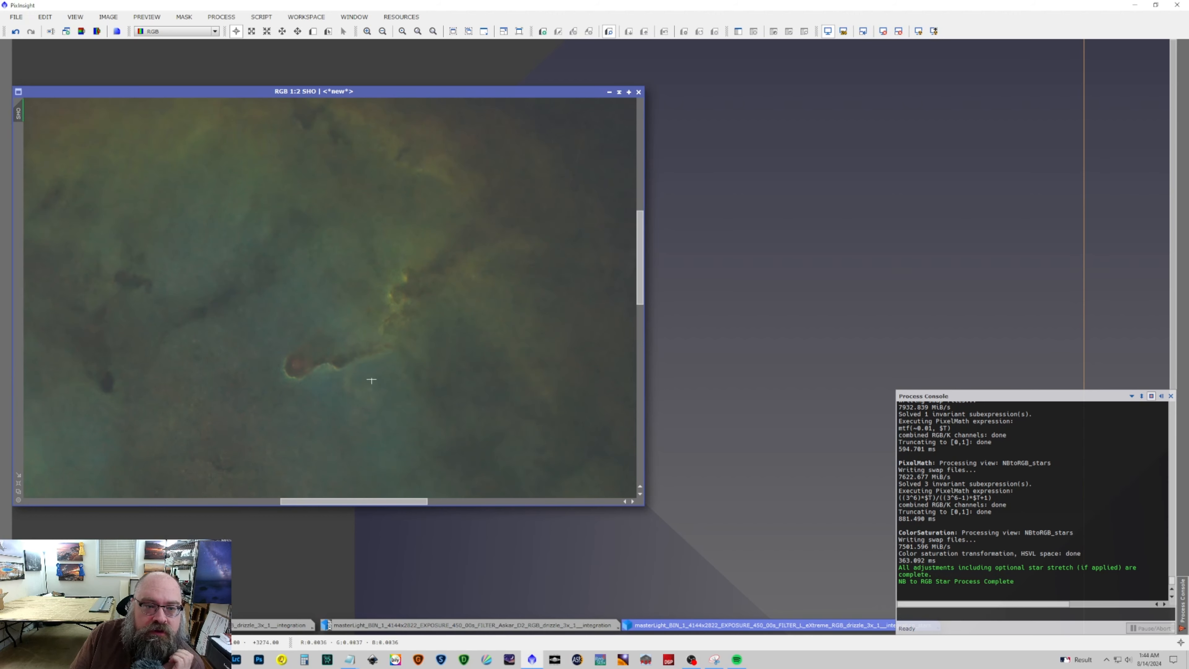
Preview a linked Statistical Stretch of the whole SHO image at Target Median 0.25 and close the script without applying it.
scroll(373, 375, down, 6)
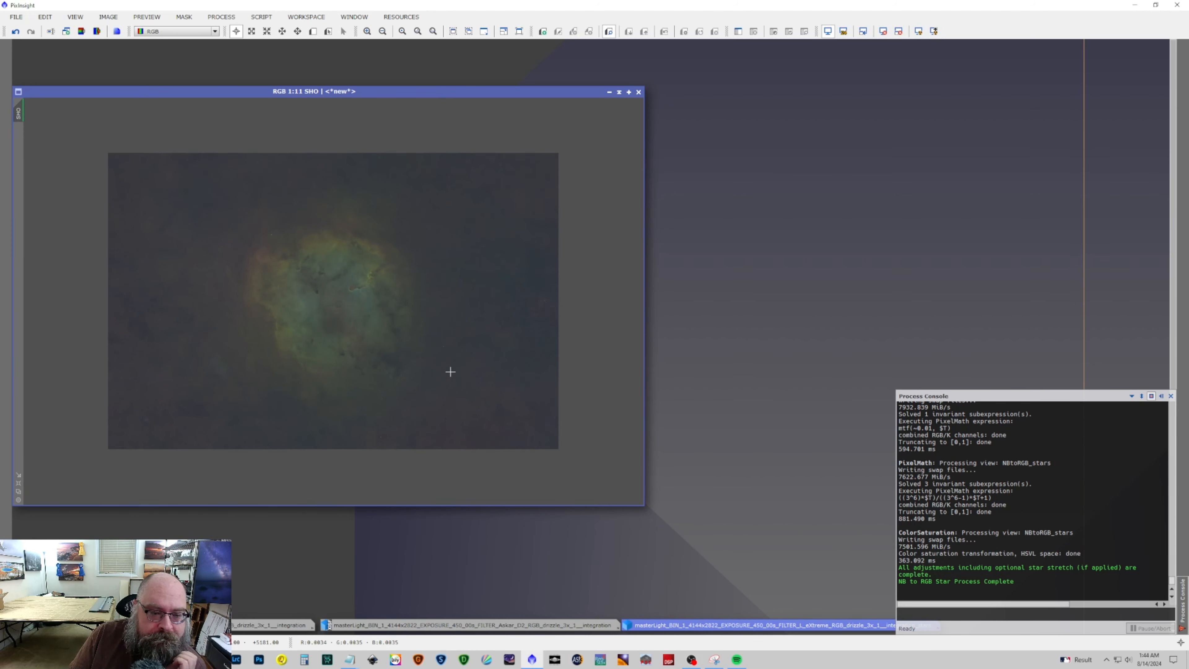
scroll(390, 369, up, 3)
scroll(390, 367, down, 3)
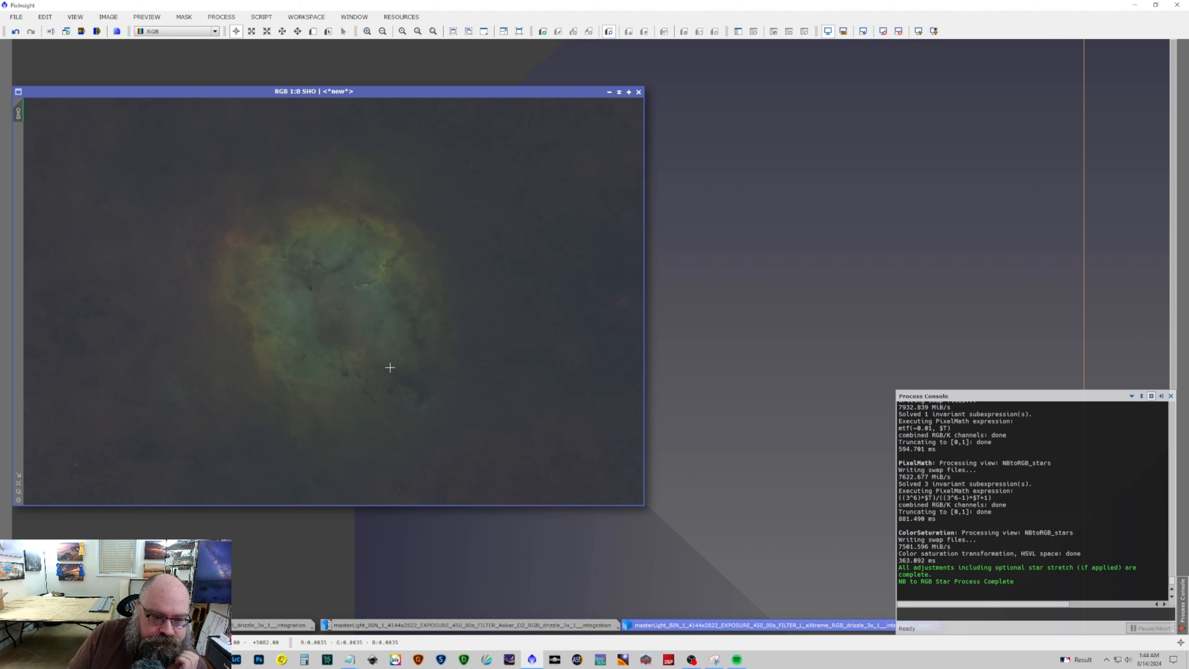
click(221, 16)
mouse_move(228, 33)
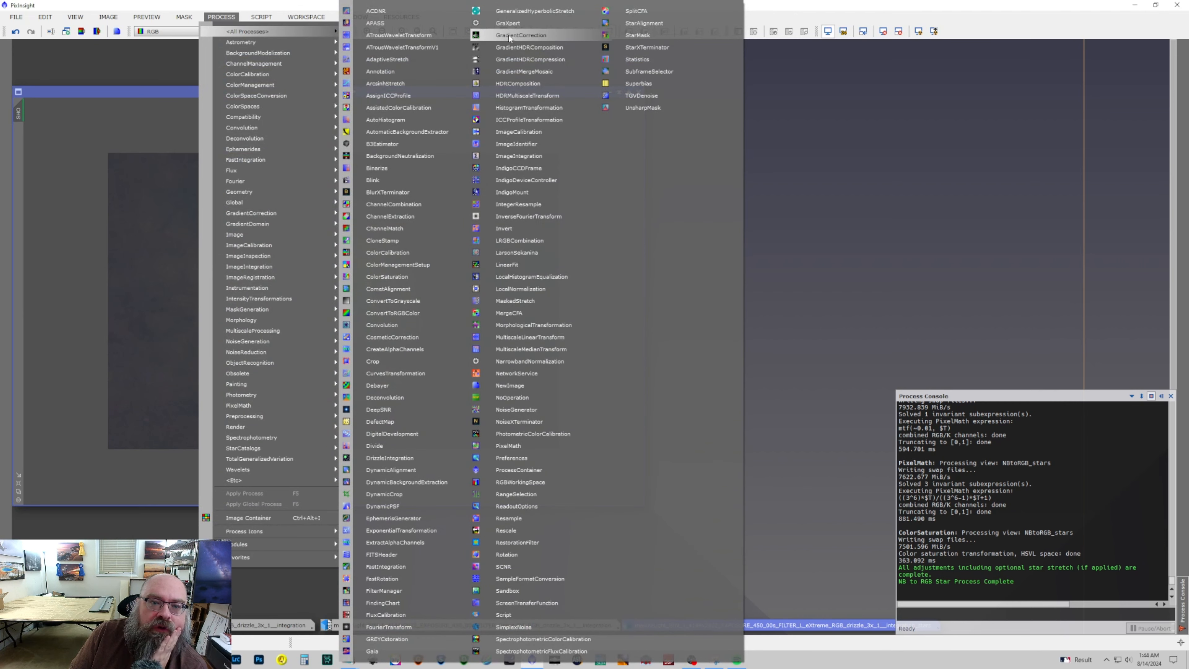
mouse_move(262, 17)
mouse_move(286, 89)
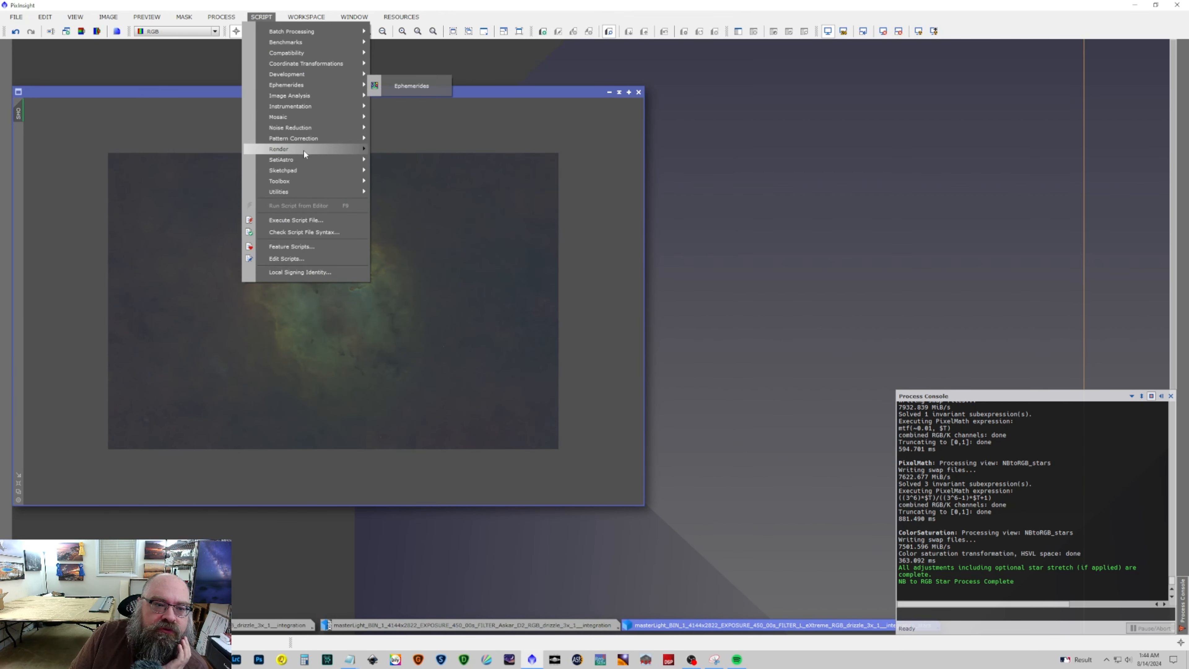
mouse_move(306, 159)
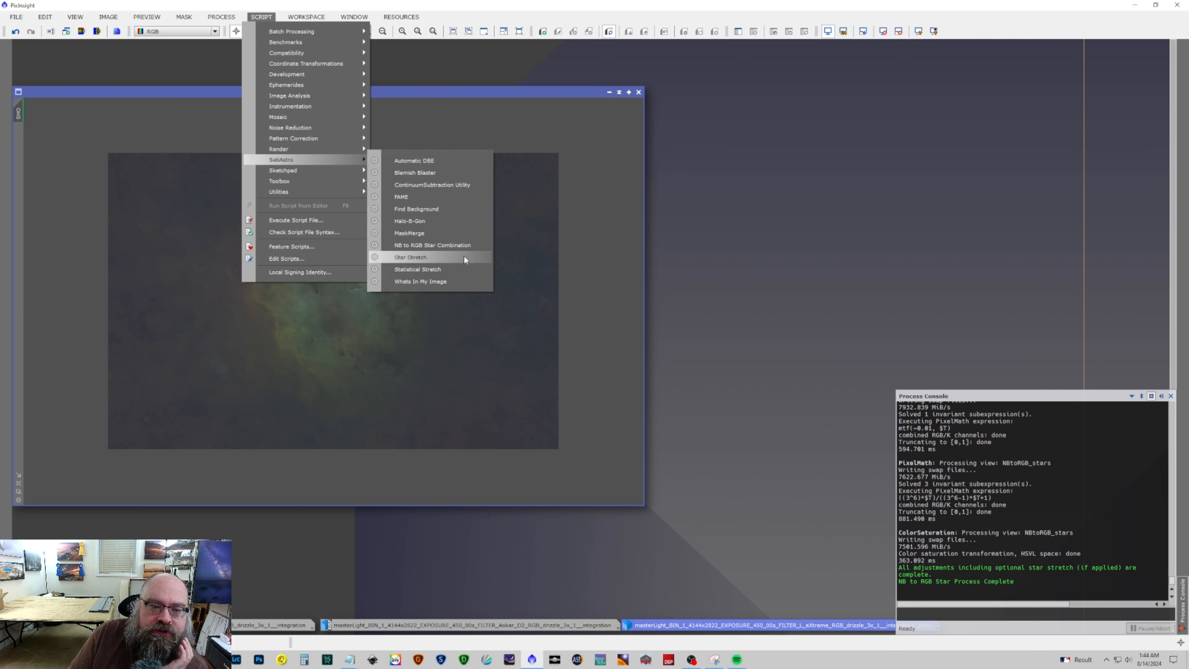
click(459, 269)
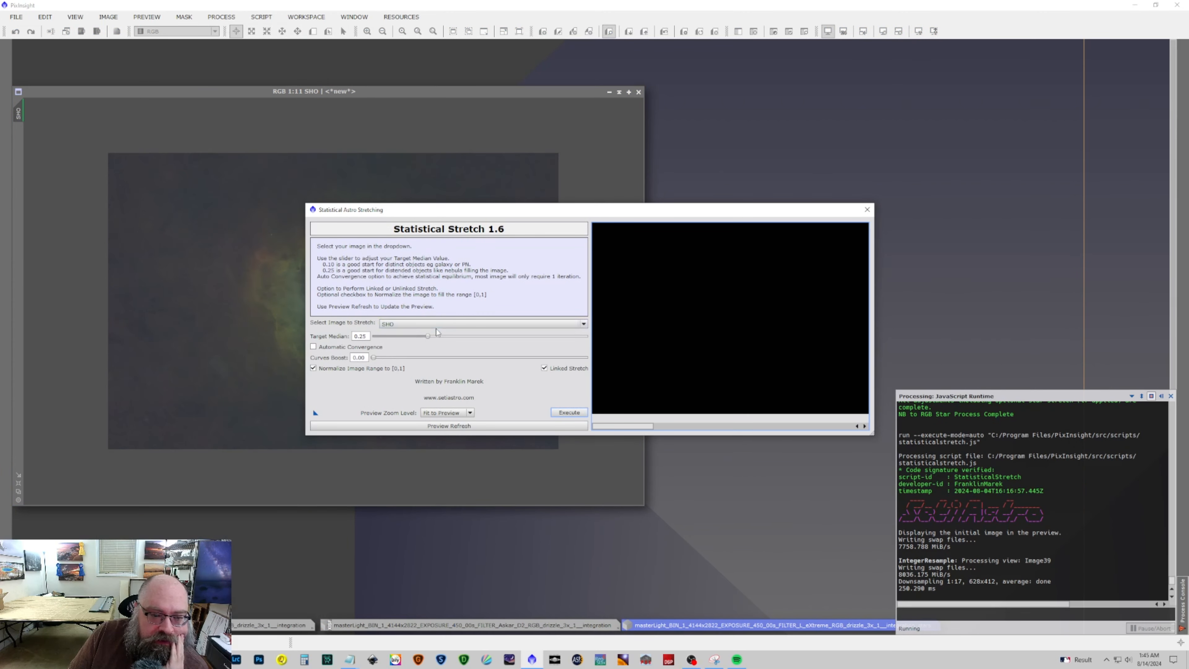
click(464, 425)
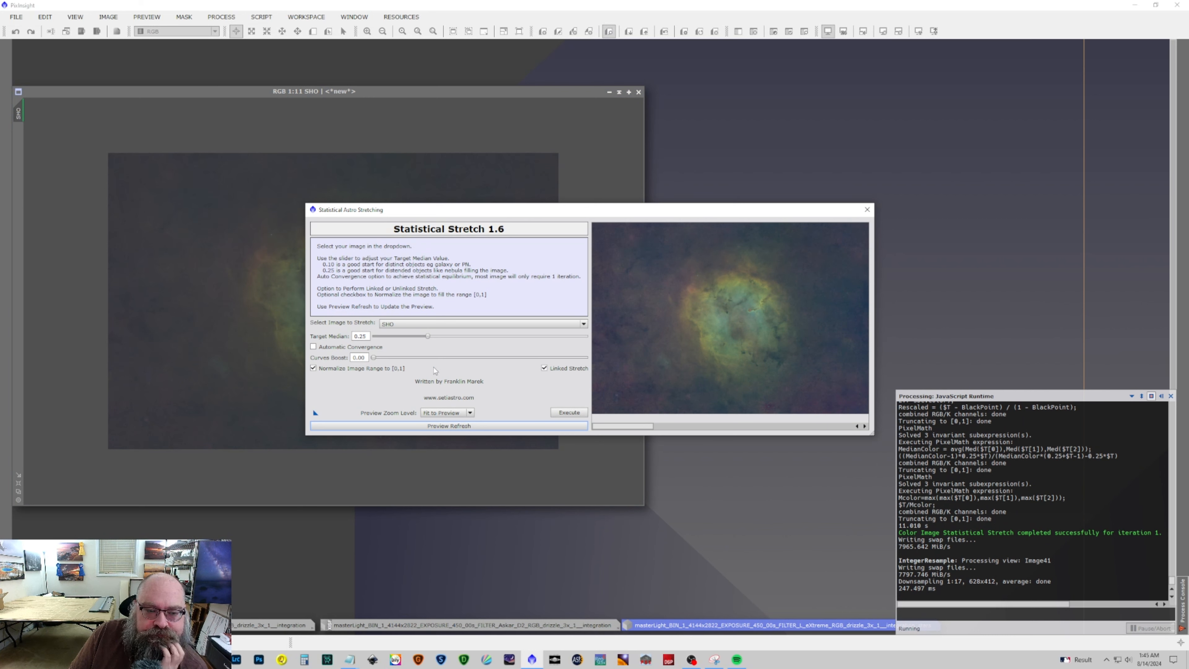
click(867, 210)
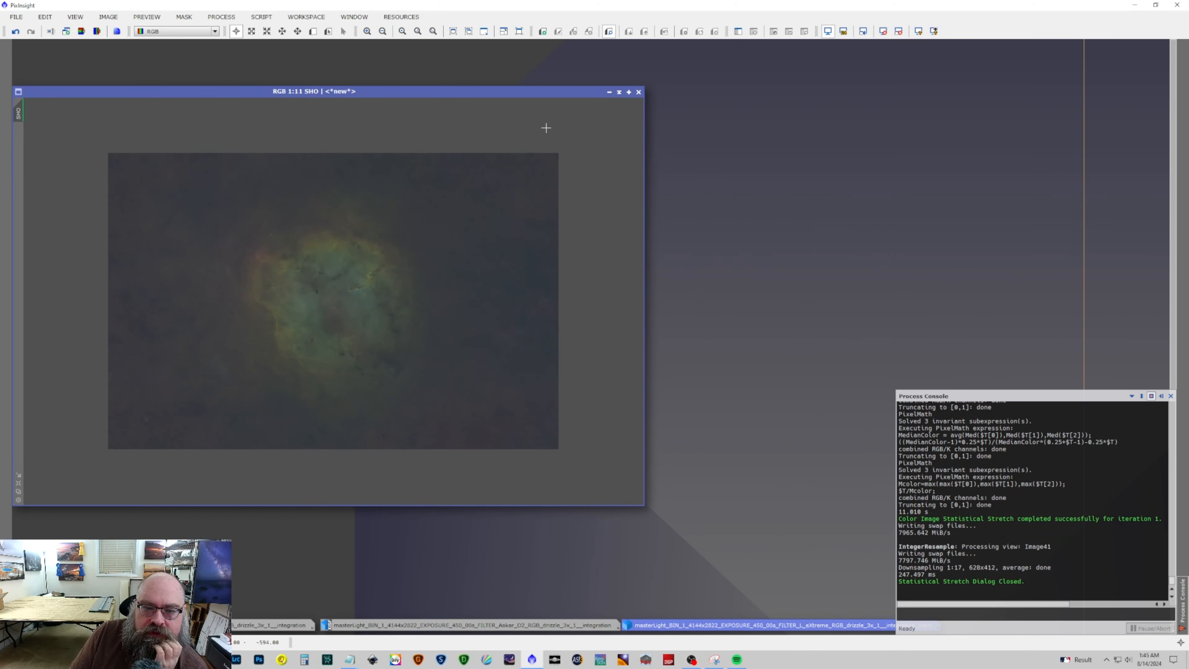
Open GeneralizedHyperbolicStretch for the SHO image and set the symmetry point to 0.003488 at its histogram peak.
click(221, 16)
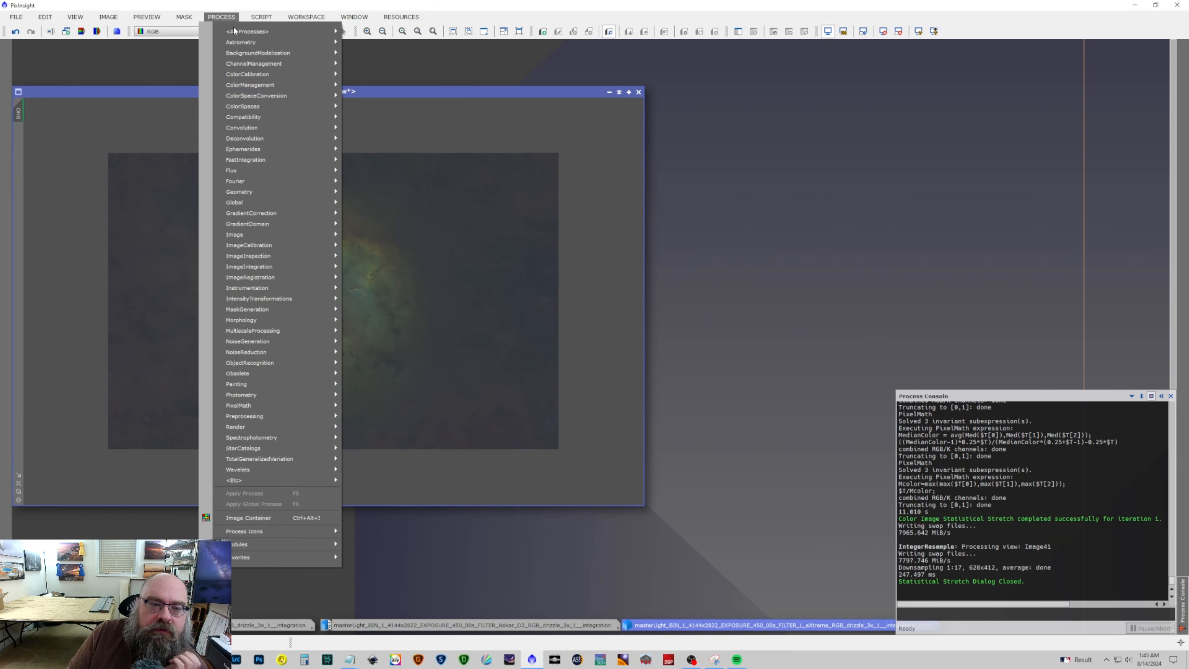
click(535, 11)
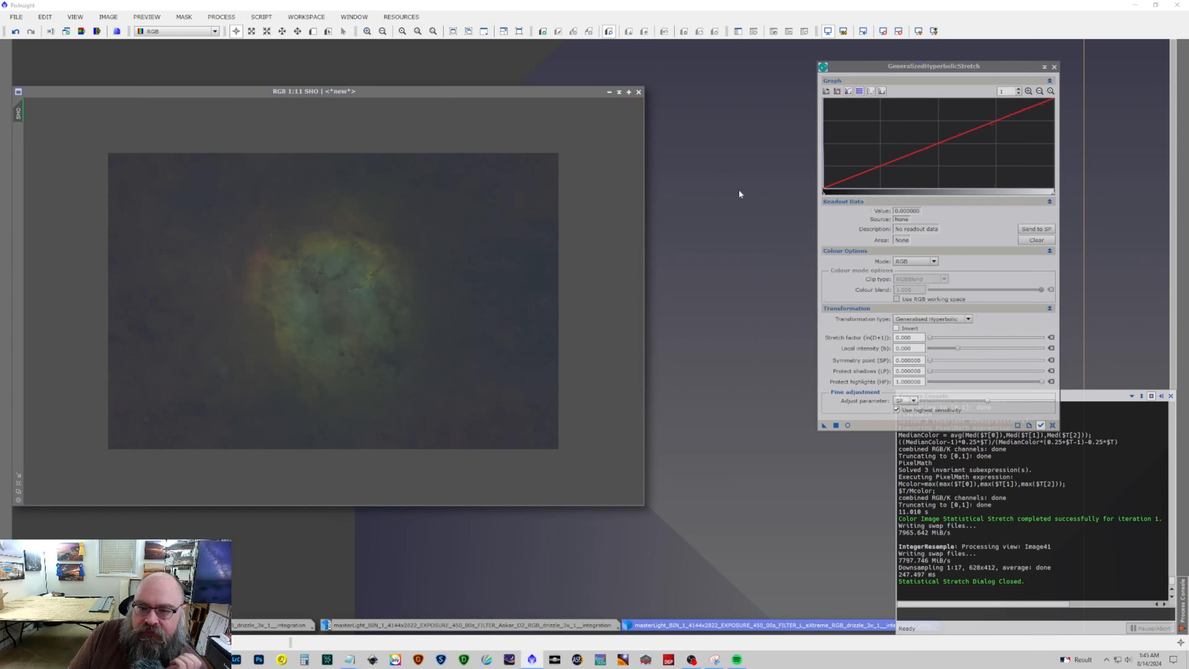
click(1028, 90)
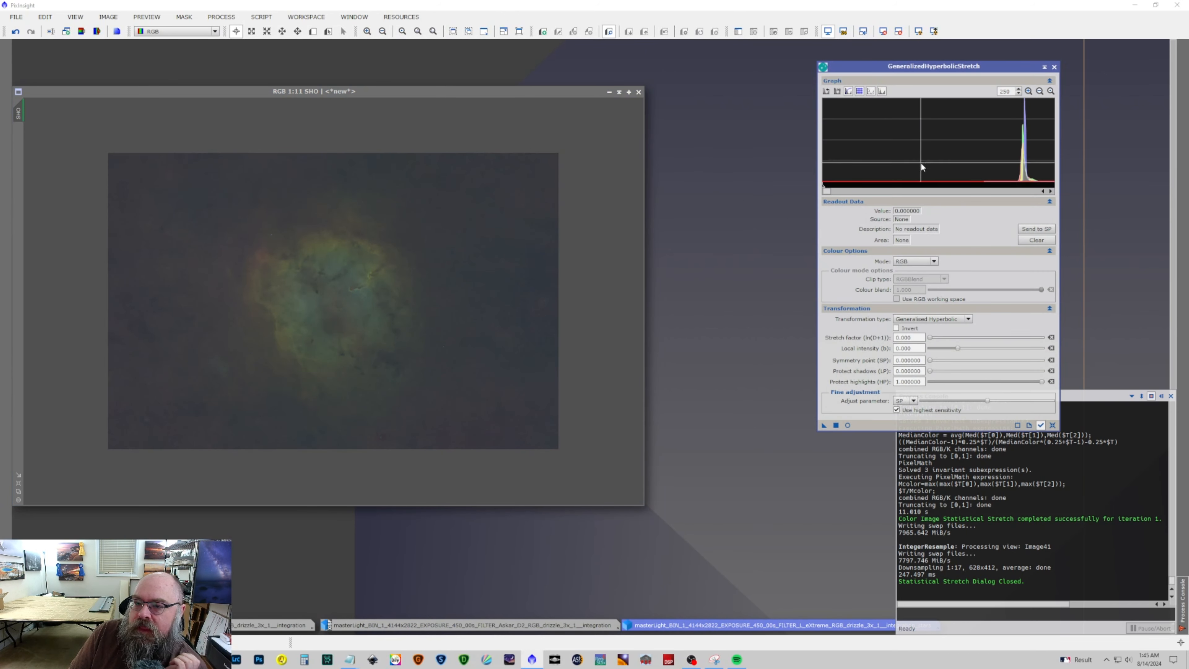
click(1027, 170)
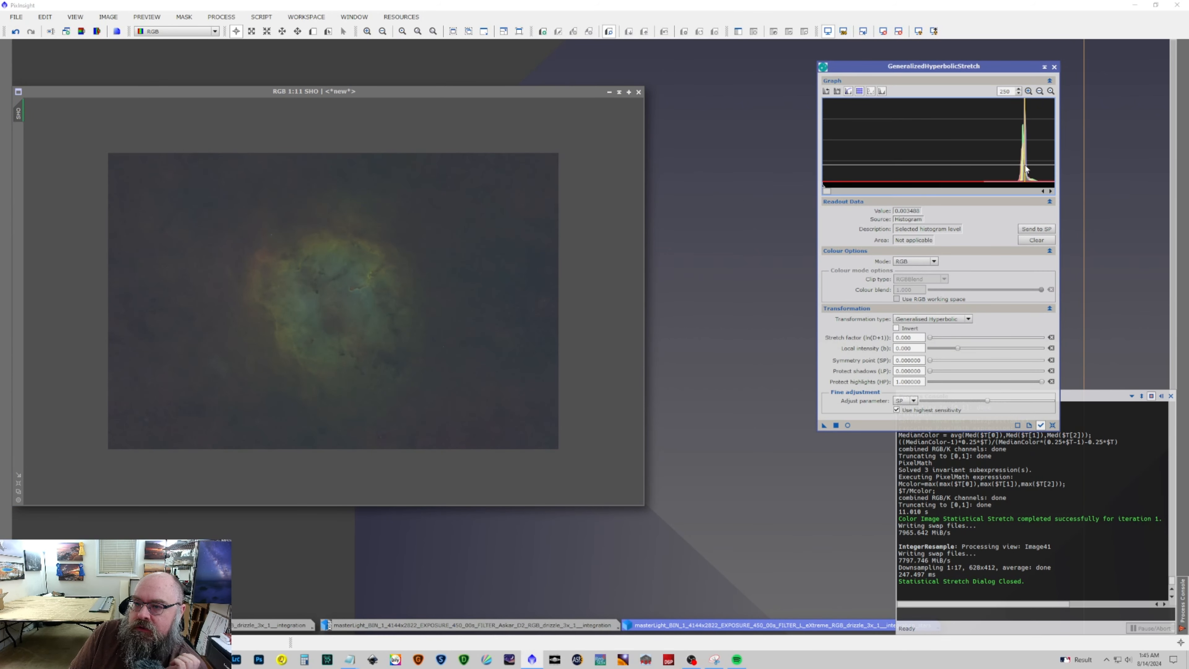
click(1035, 229)
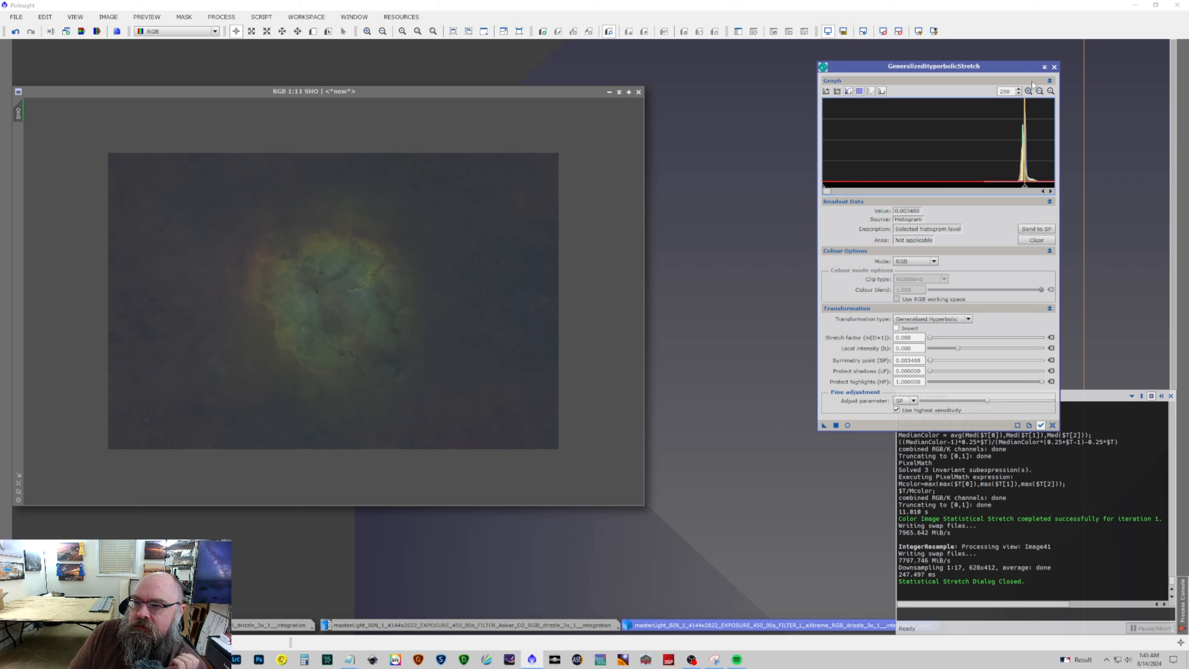
click(1039, 91)
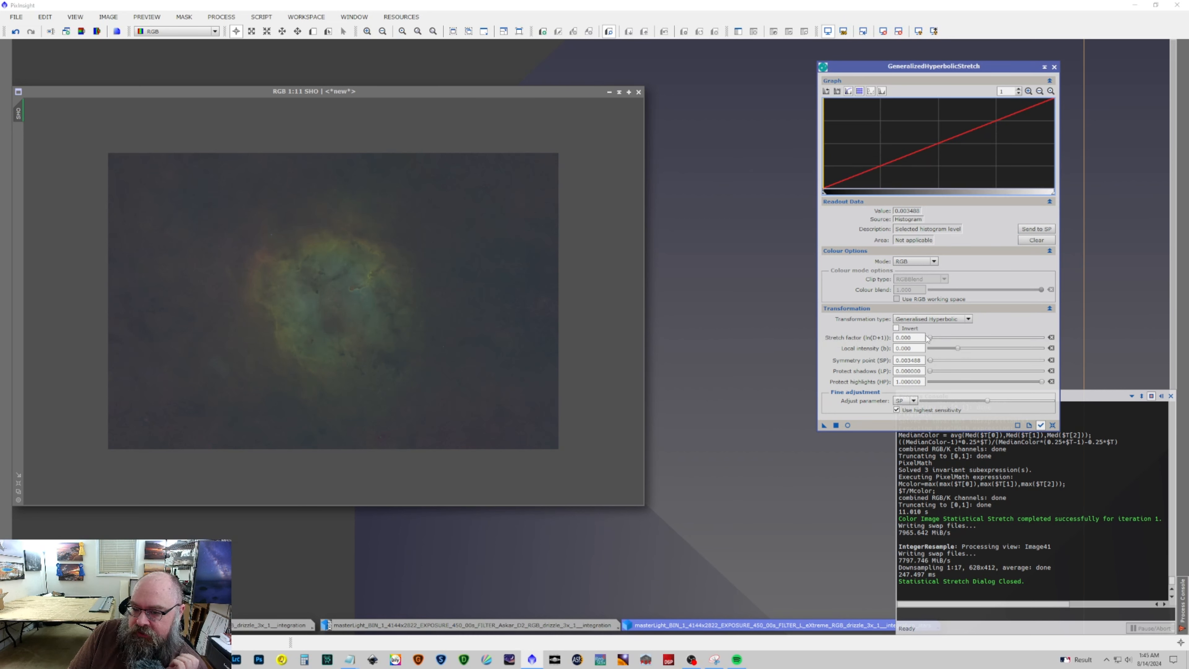
Show the real-time preview and apply the stretch to SHO with stretch factor about 5.57 and local intensity 13.5.
drag(855, 427, 845, 429)
click(842, 427)
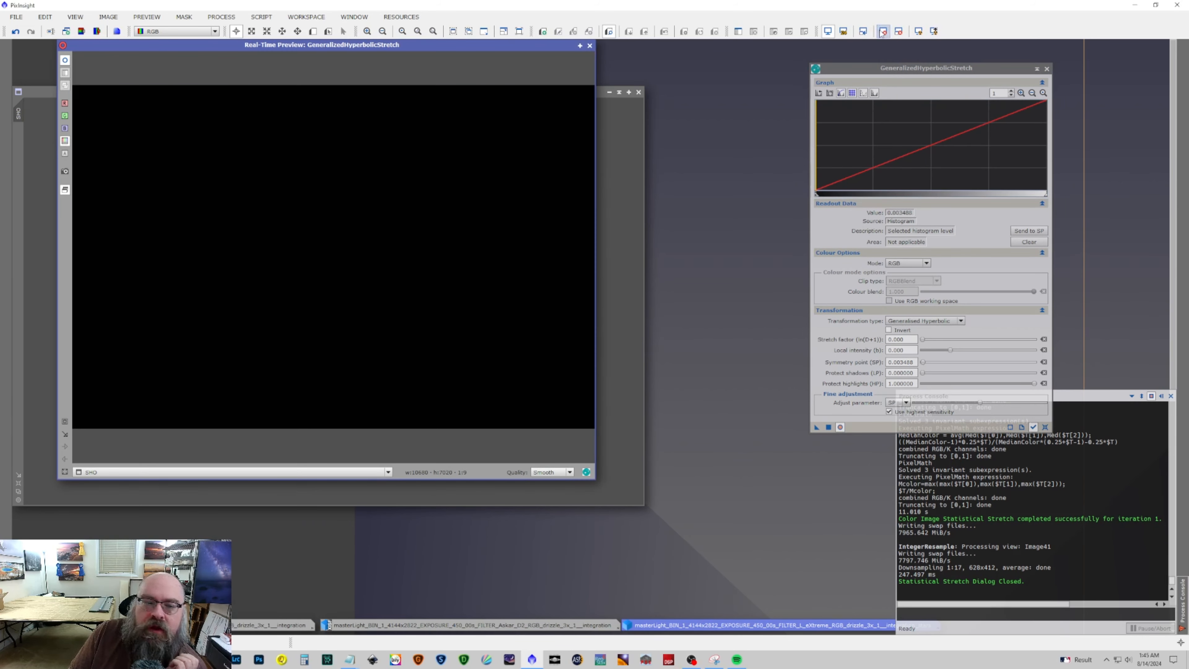
drag(922, 340, 1027, 357)
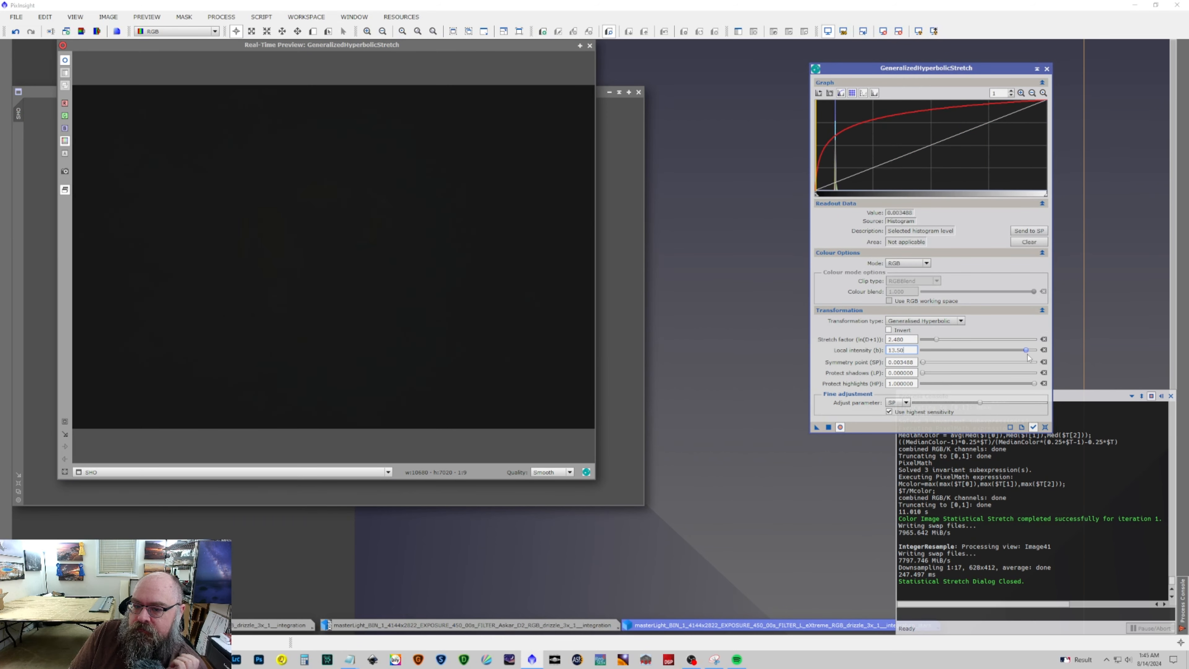
drag(939, 340, 953, 339)
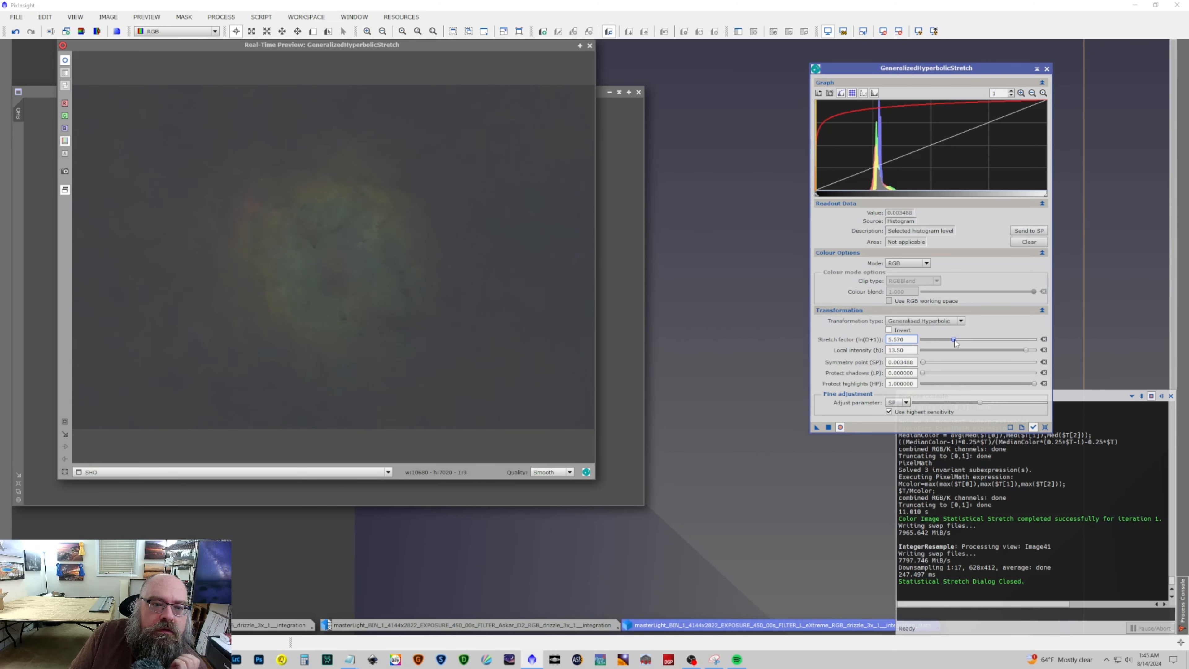
click(828, 427)
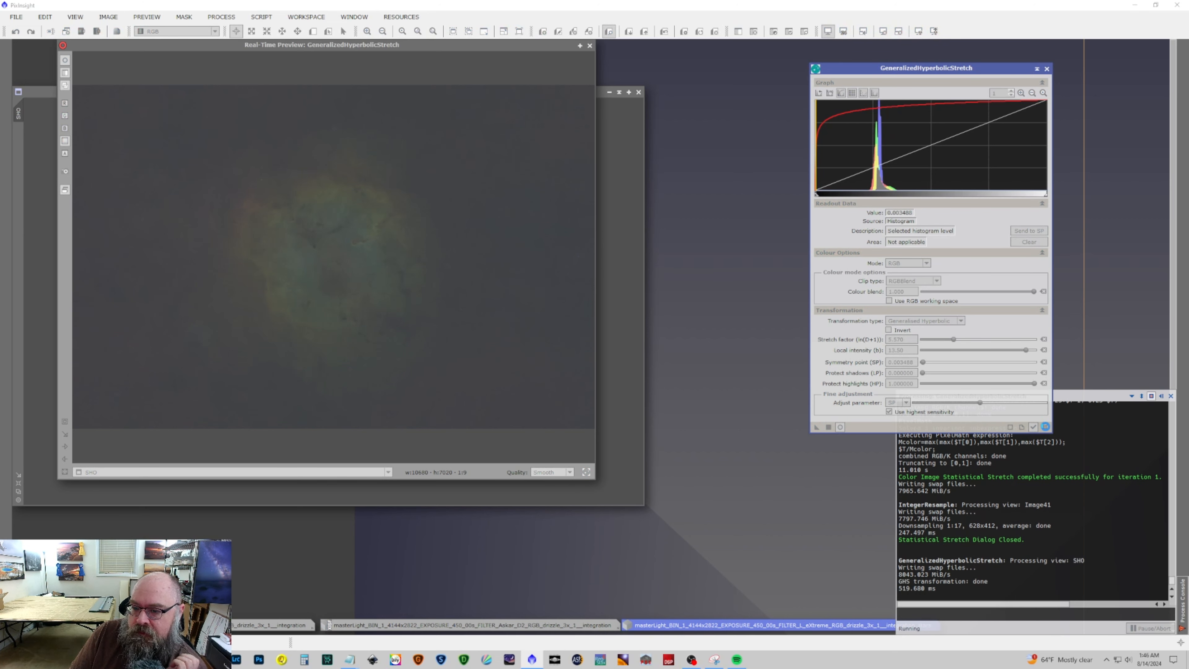
Reset the stretch settings and apply a second stretch to SHO with stretch factor about 1.5, local intensity -0.52 and symmetry point 0.33.
click(1045, 428)
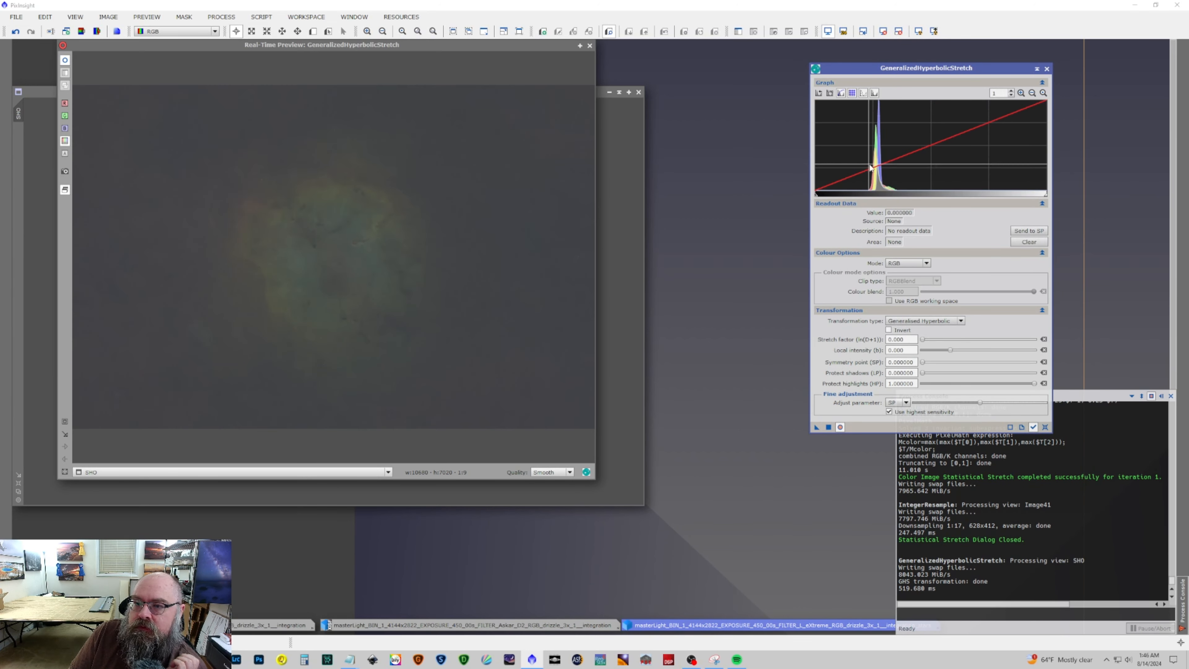
click(889, 170)
click(1028, 231)
click(930, 340)
mouse_move(930, 342)
mouse_down()
mouse_move(968, 352)
mouse_move(947, 352)
mouse_up()
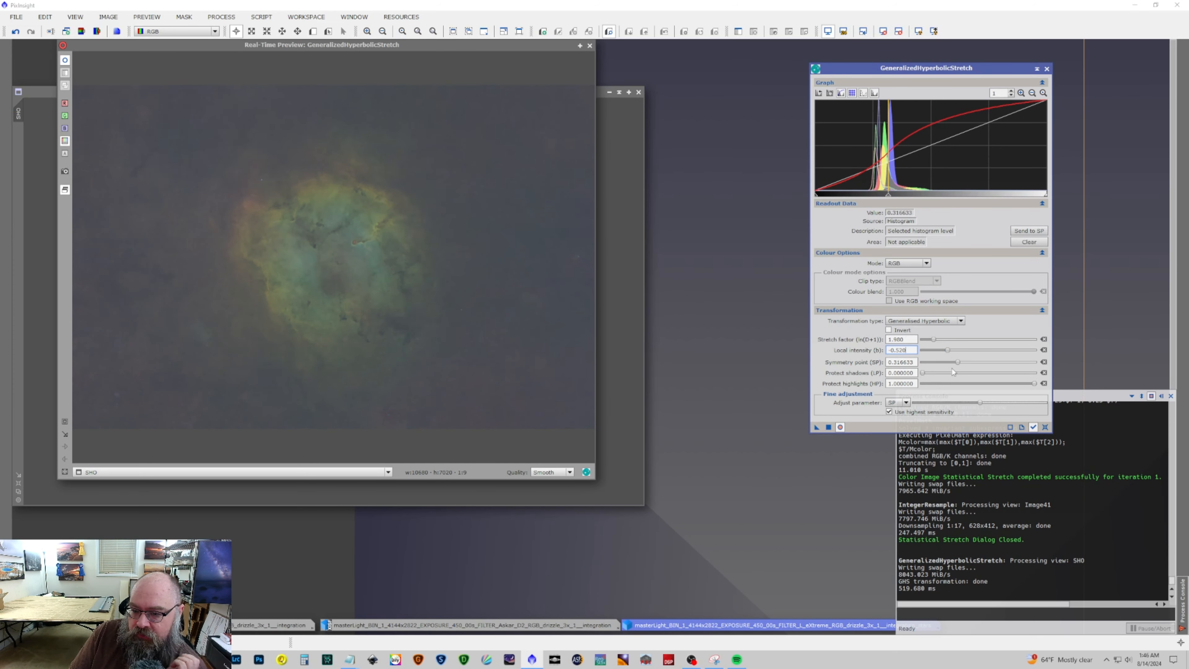
drag(959, 362, 960, 364)
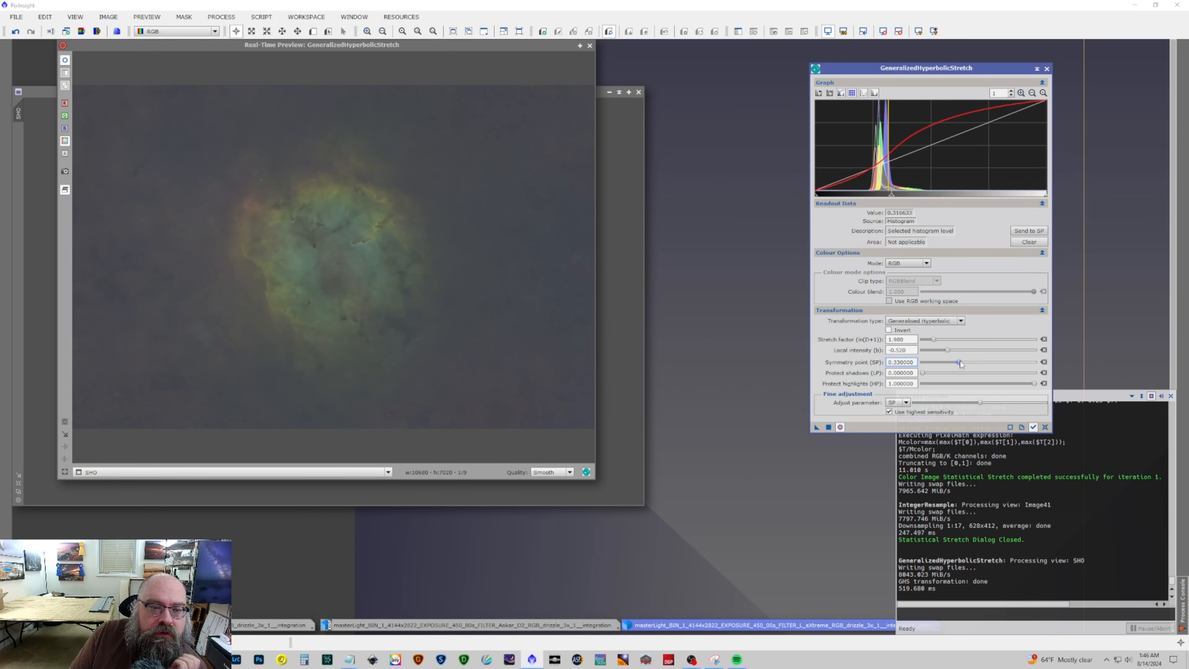
click(840, 426)
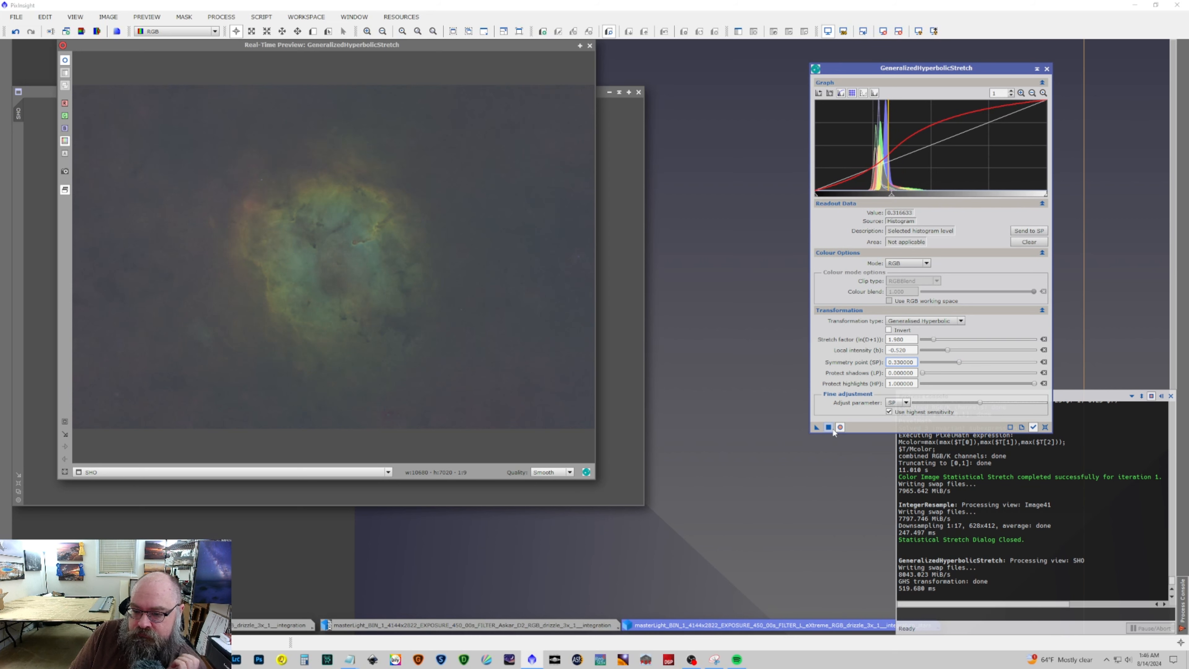
Reset the stretch settings and apply a third stretch to SHO with stretch factor 1.06, local intensity about -0.73, symmetry point 0.45 and highlight protection 0.59.
click(1043, 427)
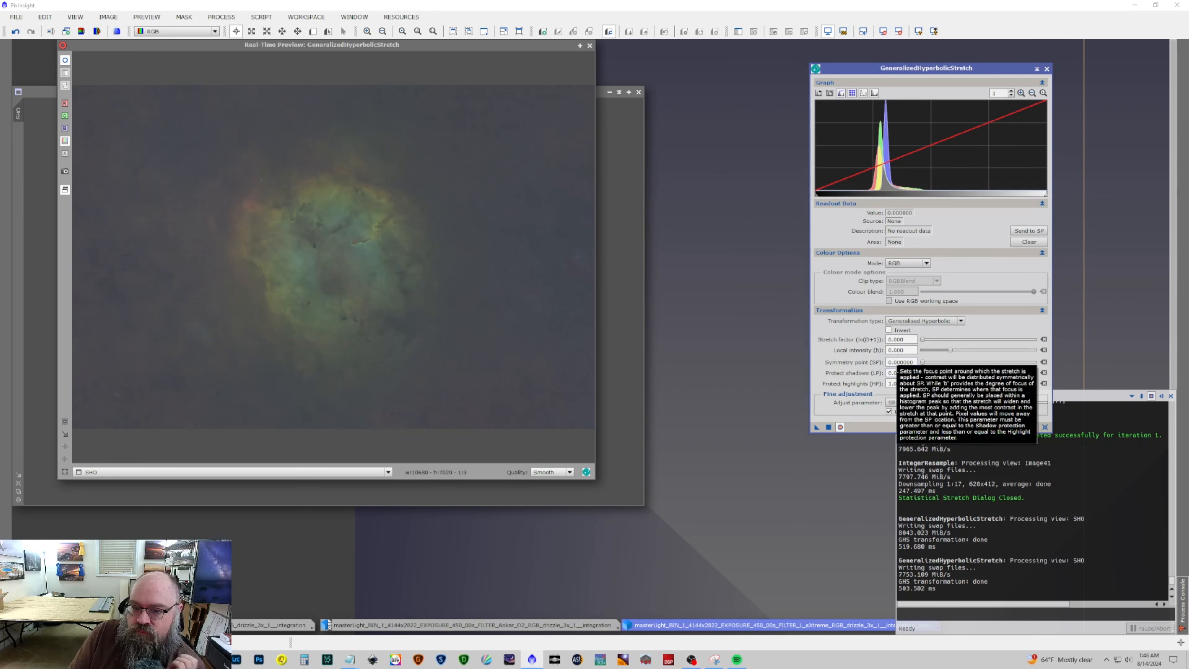
click(909, 181)
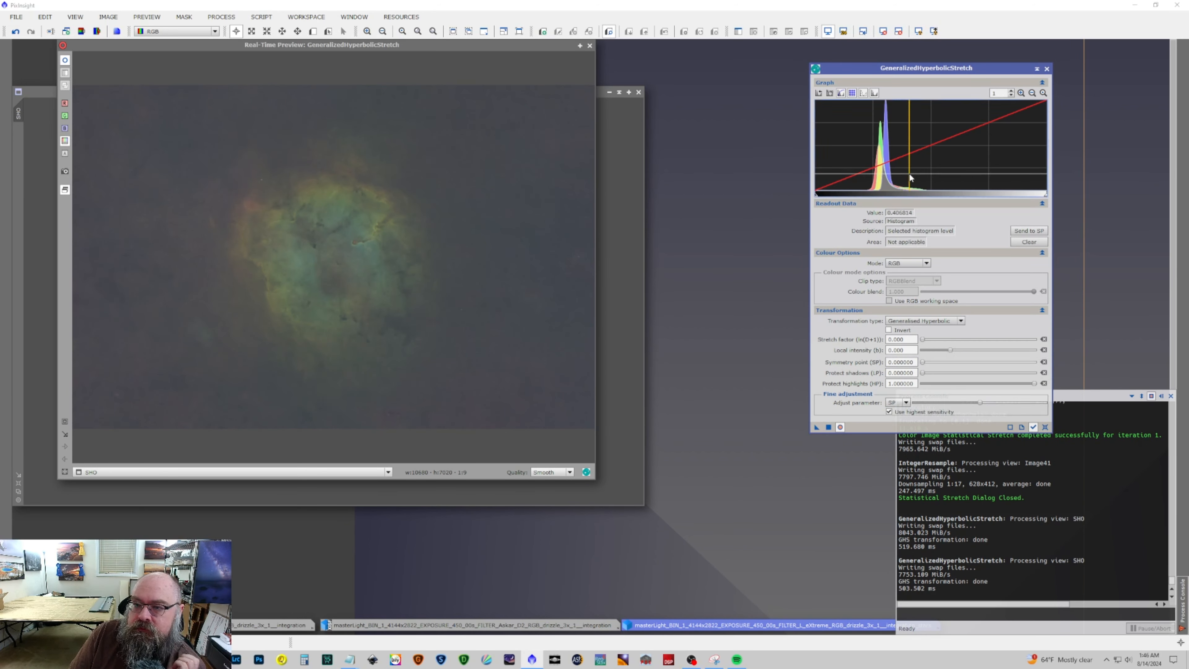
click(1028, 231)
click(922, 340)
drag(923, 340, 932, 340)
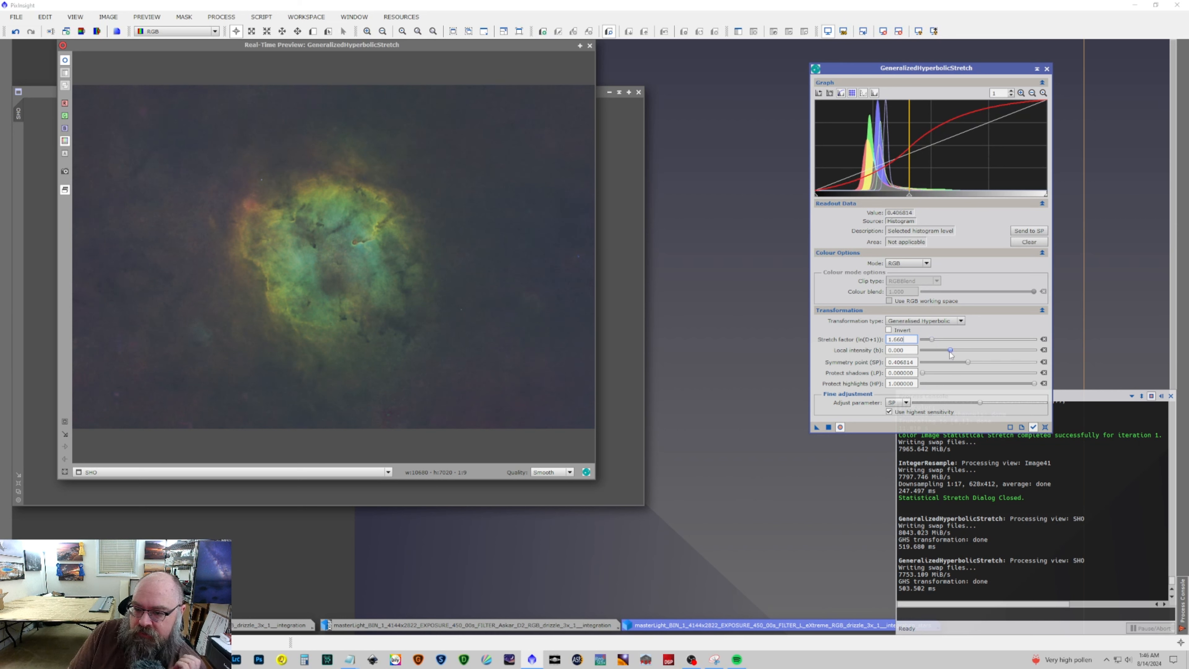
drag(950, 352, 952, 351)
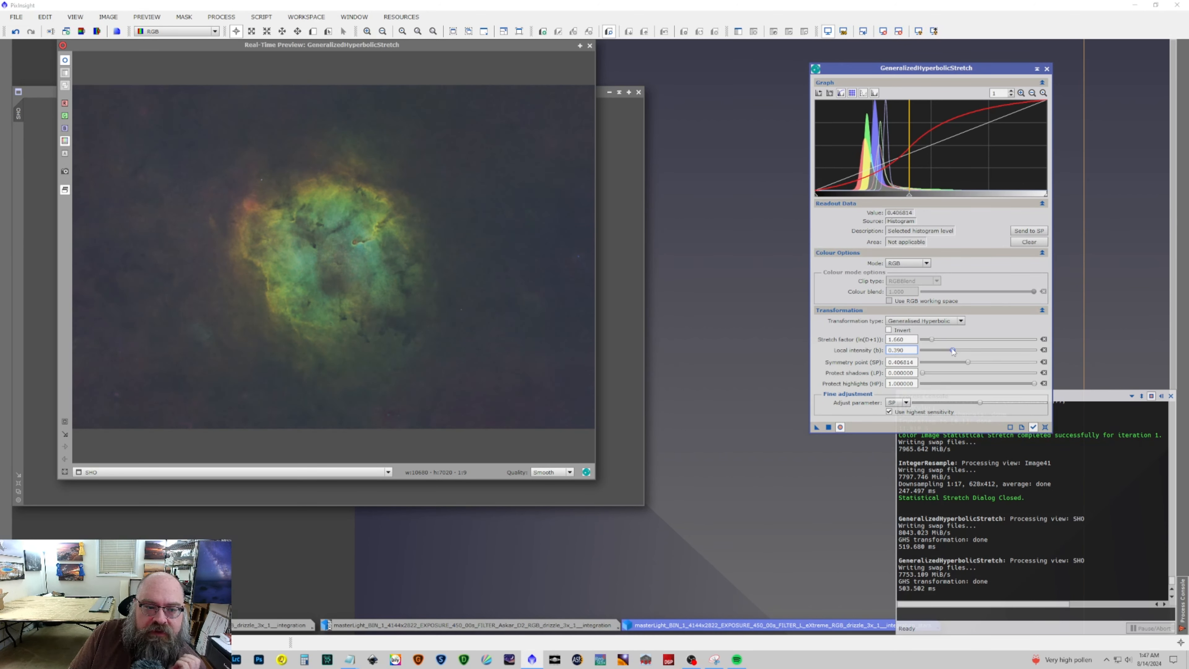
mouse_move(967, 364)
mouse_down()
mouse_move(1014, 383)
mouse_move(986, 382)
mouse_move(947, 350)
mouse_up()
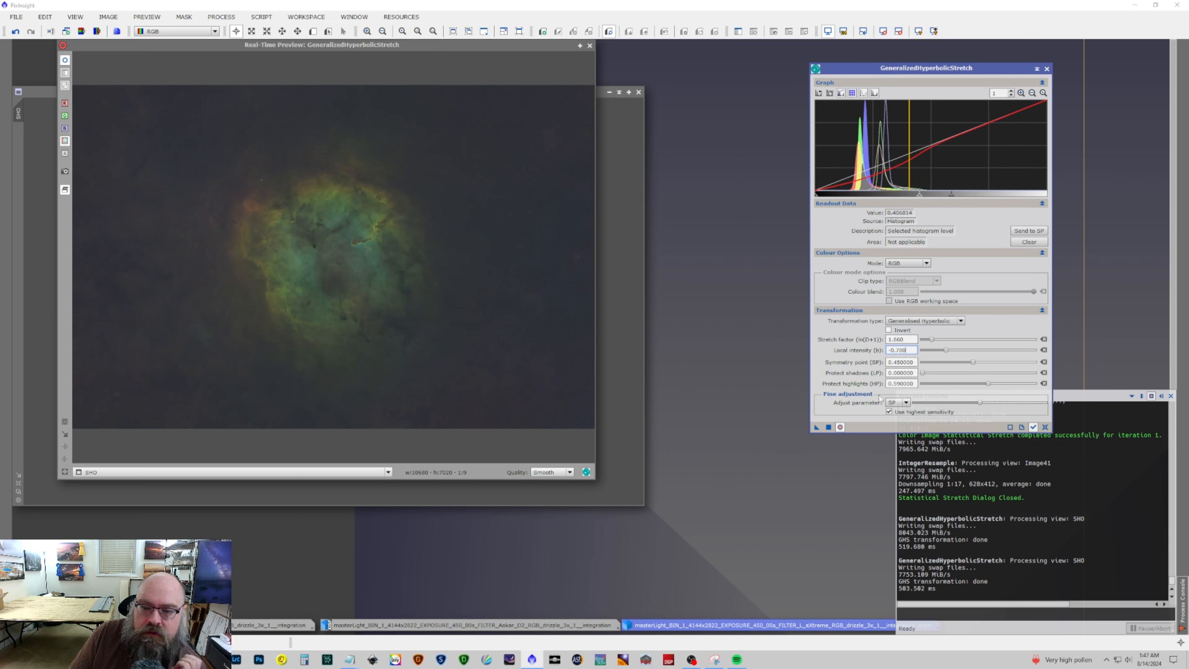
click(827, 427)
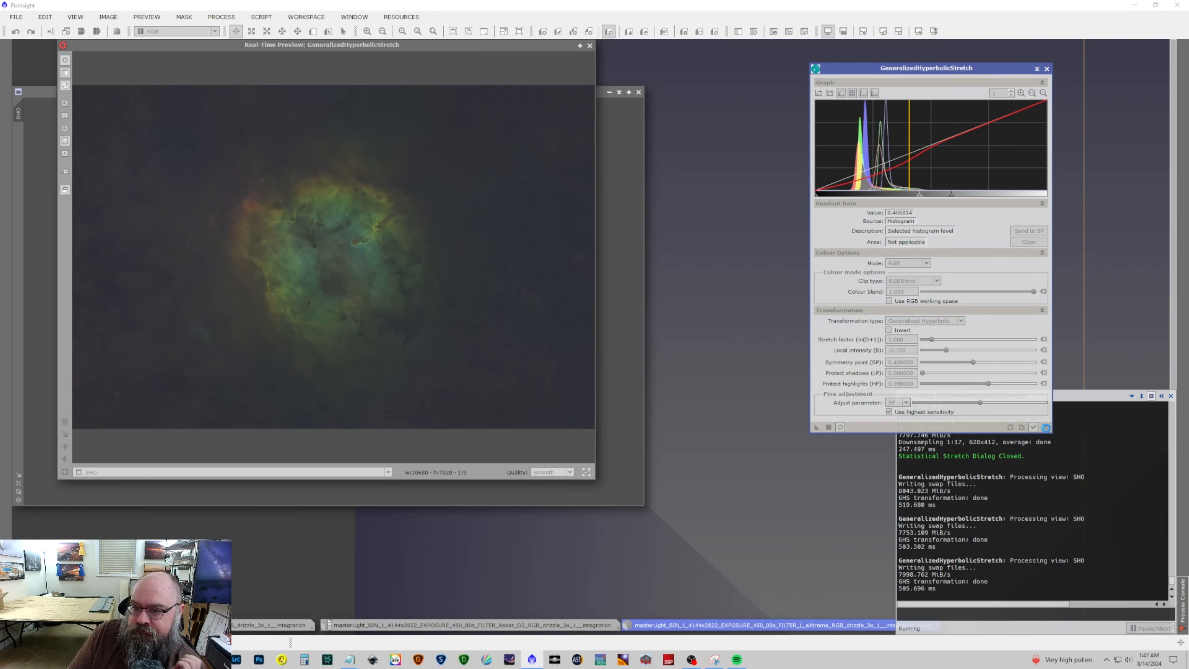
Apply a Linear transformation with a blackpoint of about 0.052 to SHO, then reset and close GeneralizedHyperbolicStretch and its real-time preview.
click(1045, 427)
click(925, 321)
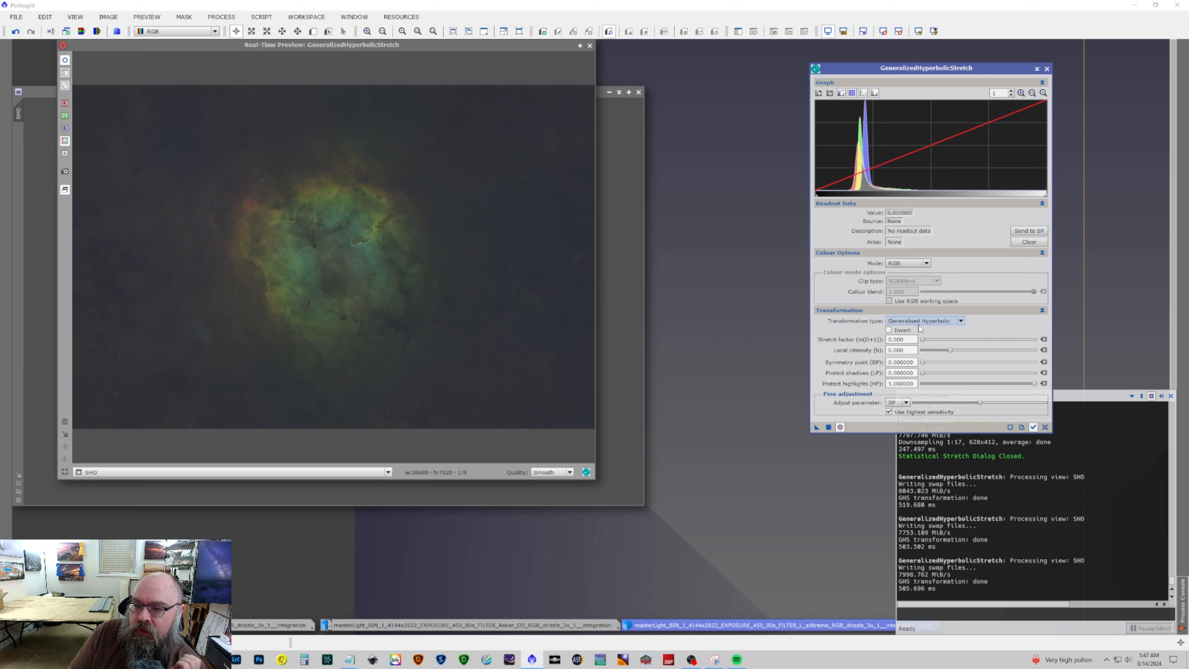
click(928, 358)
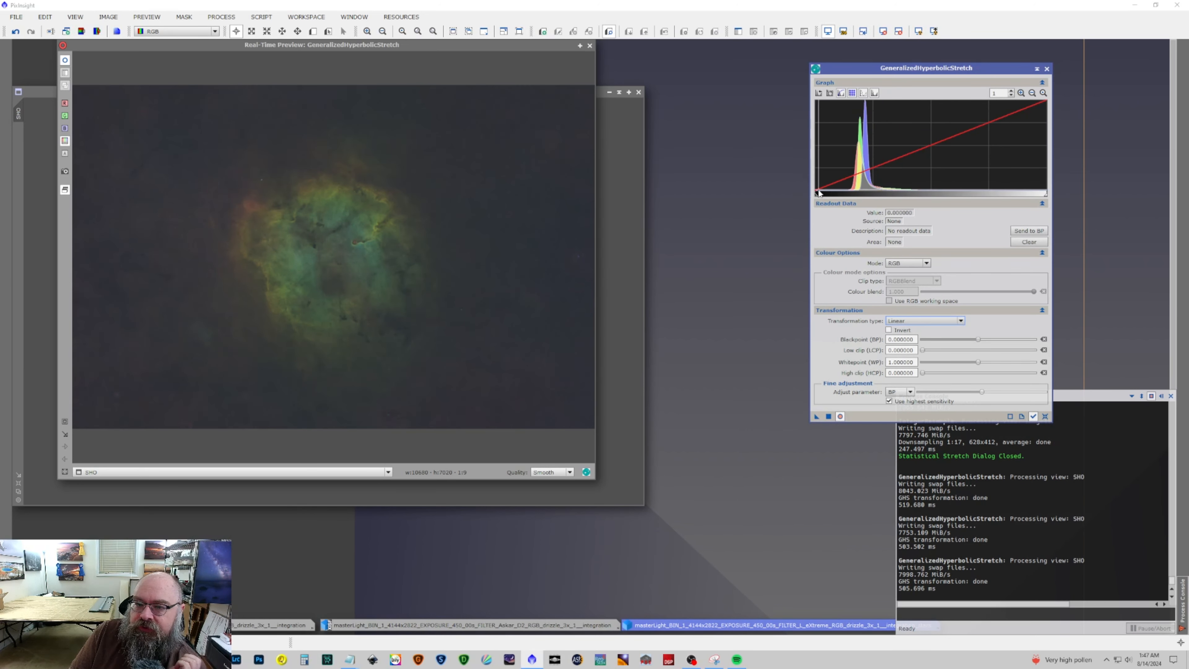
drag(816, 198, 827, 197)
click(829, 416)
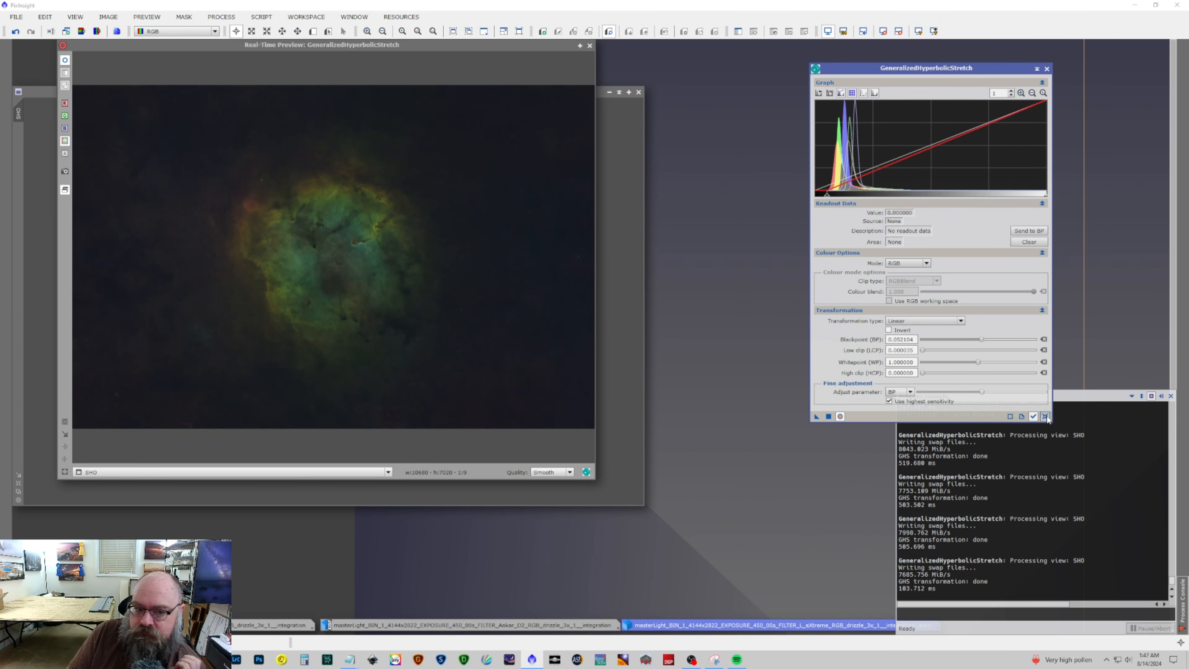
click(1045, 417)
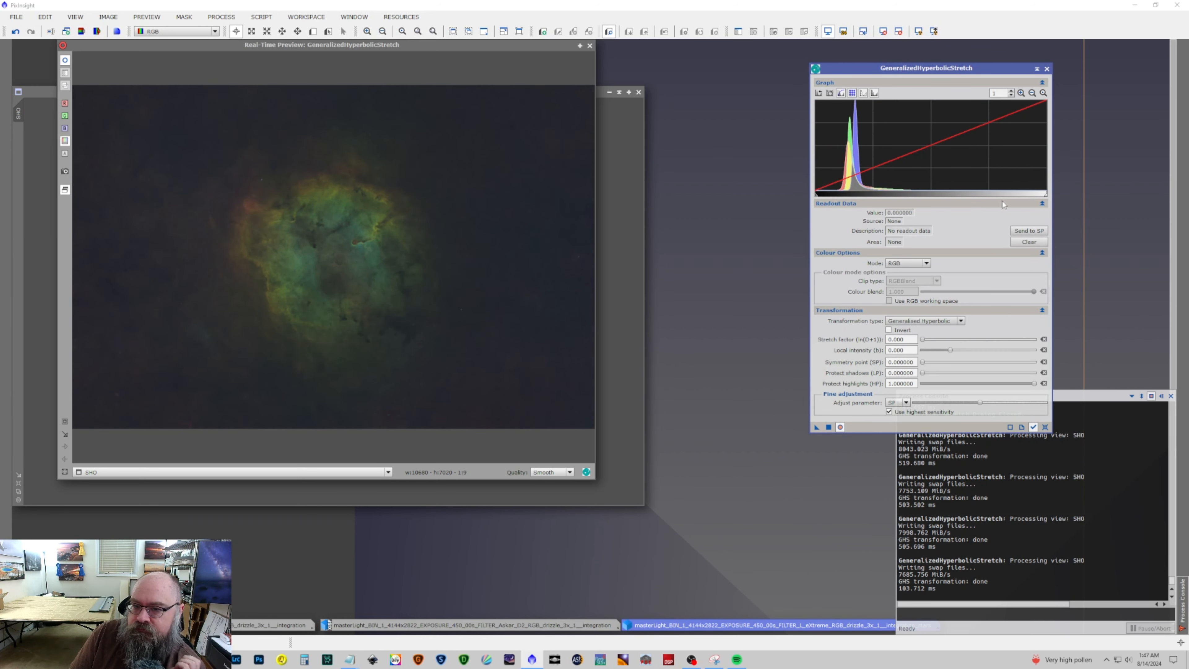
click(1046, 69)
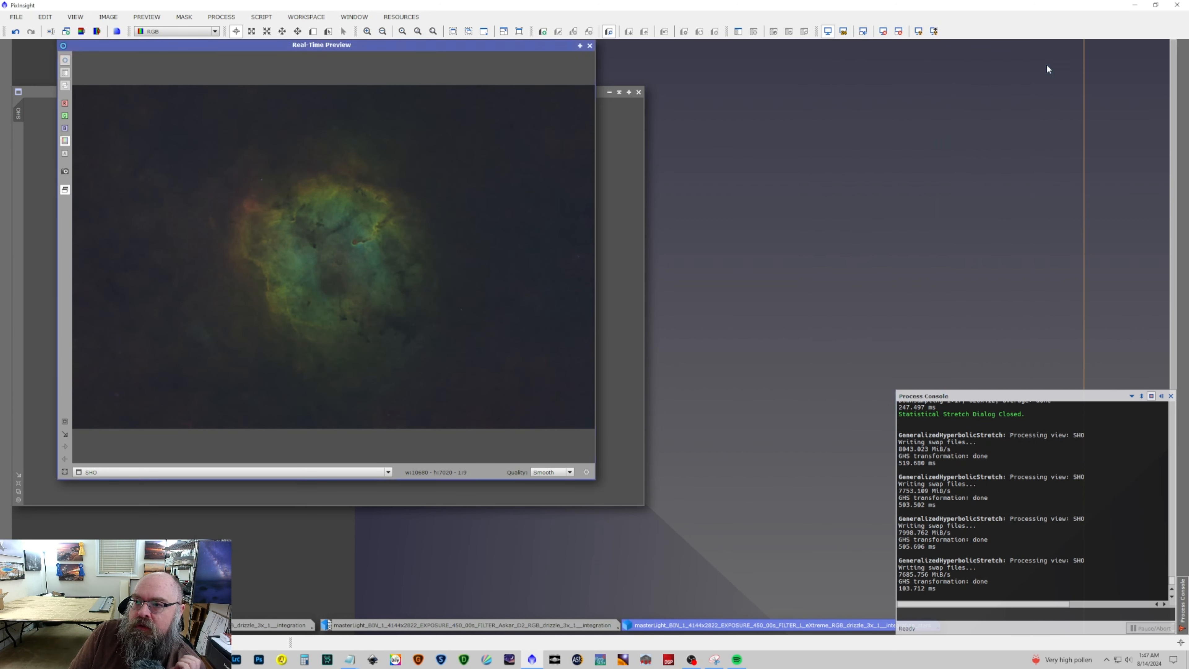
click(590, 45)
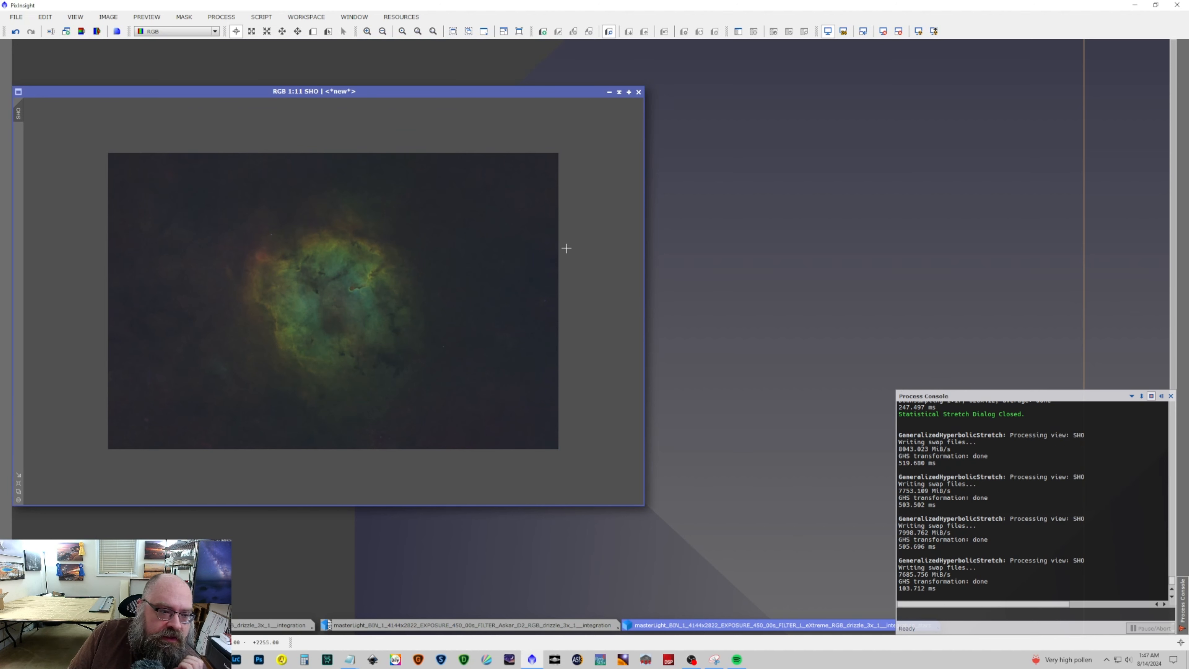
Examine the nebula's core in the stretched SHO image at up to 1:1 for noise and fine detail.
scroll(338, 301, up, 7)
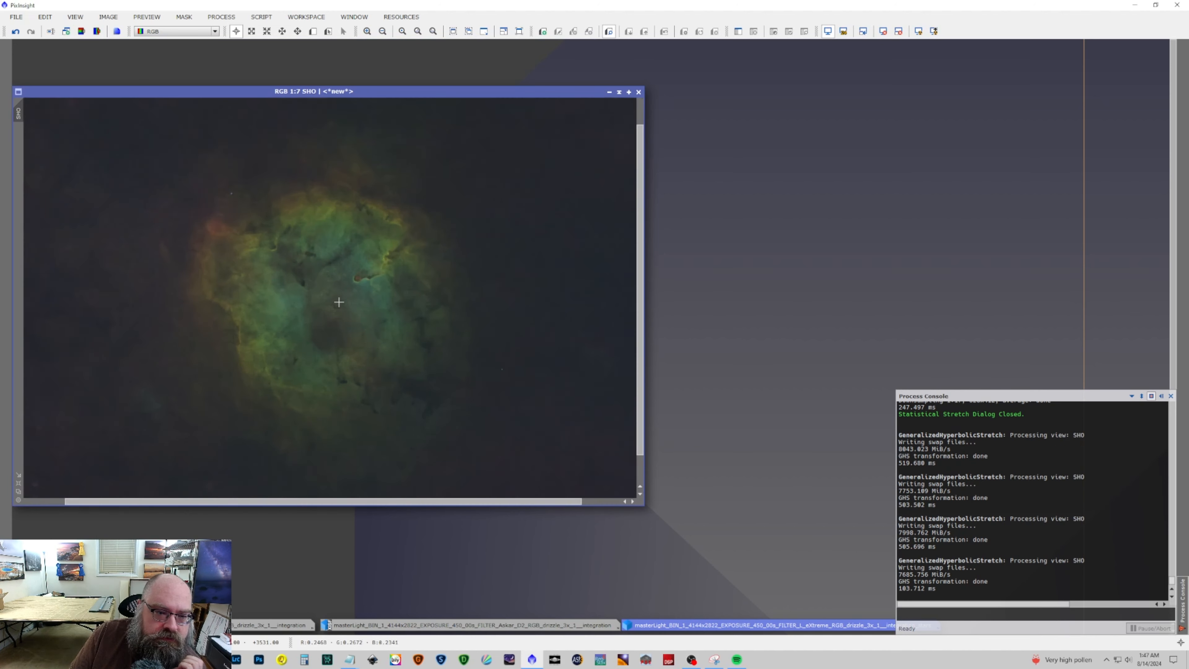
scroll(339, 302, up, 3)
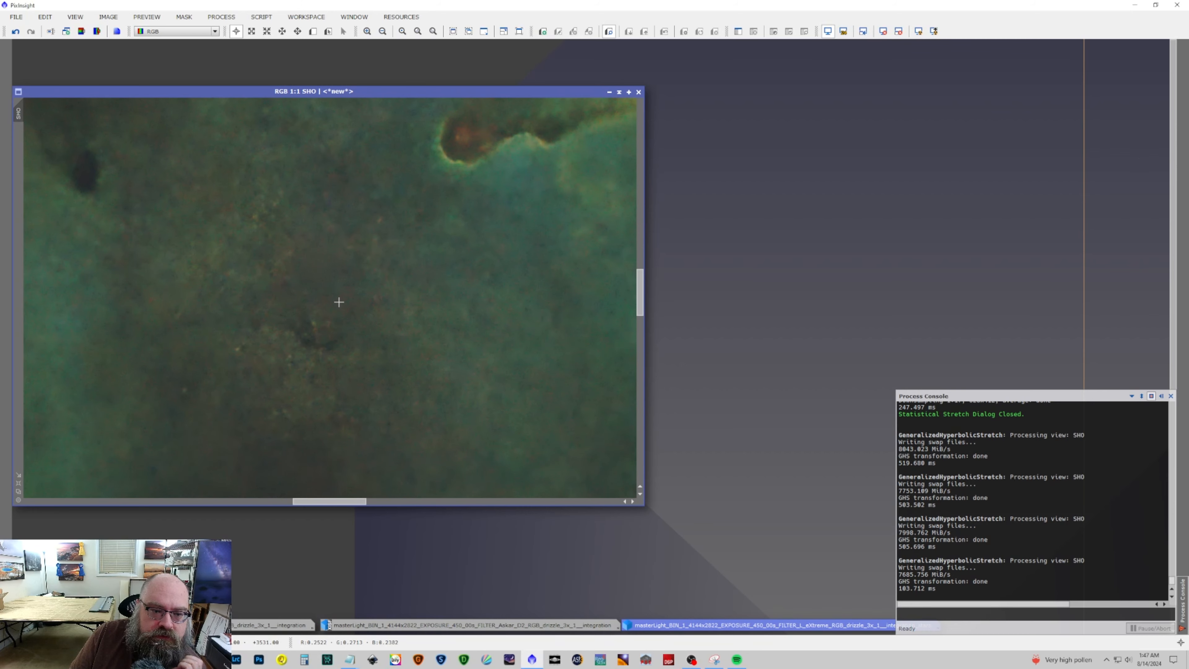
scroll(339, 302, down, 2)
scroll(339, 302, up, 2)
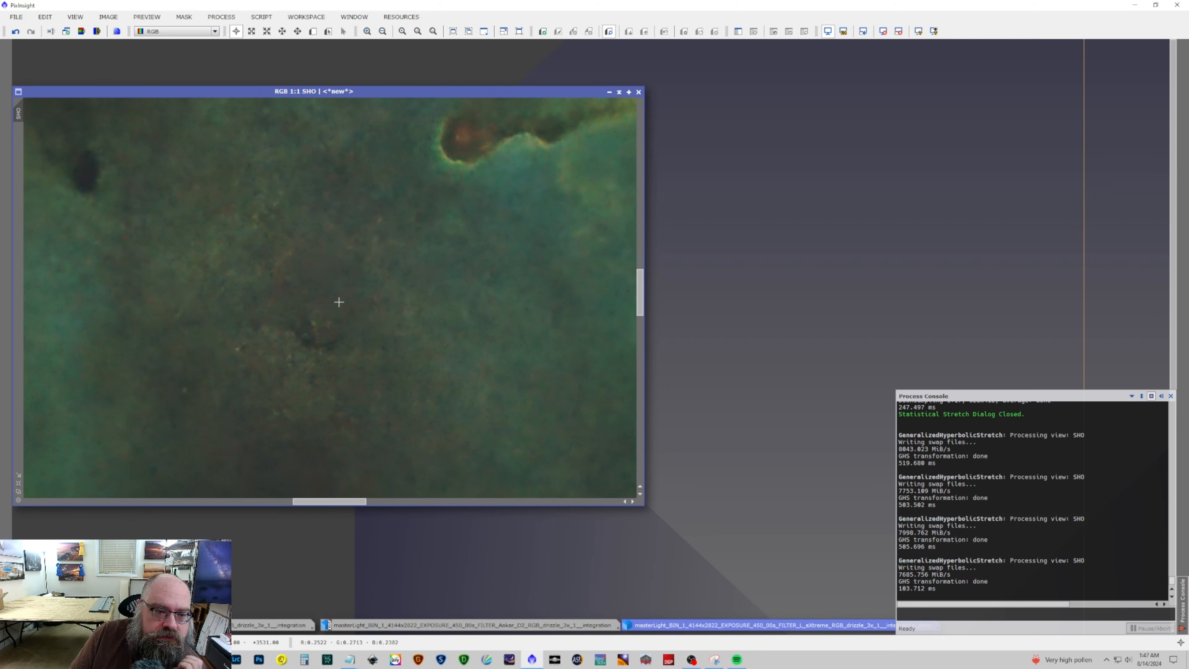
scroll(339, 302, down, 2)
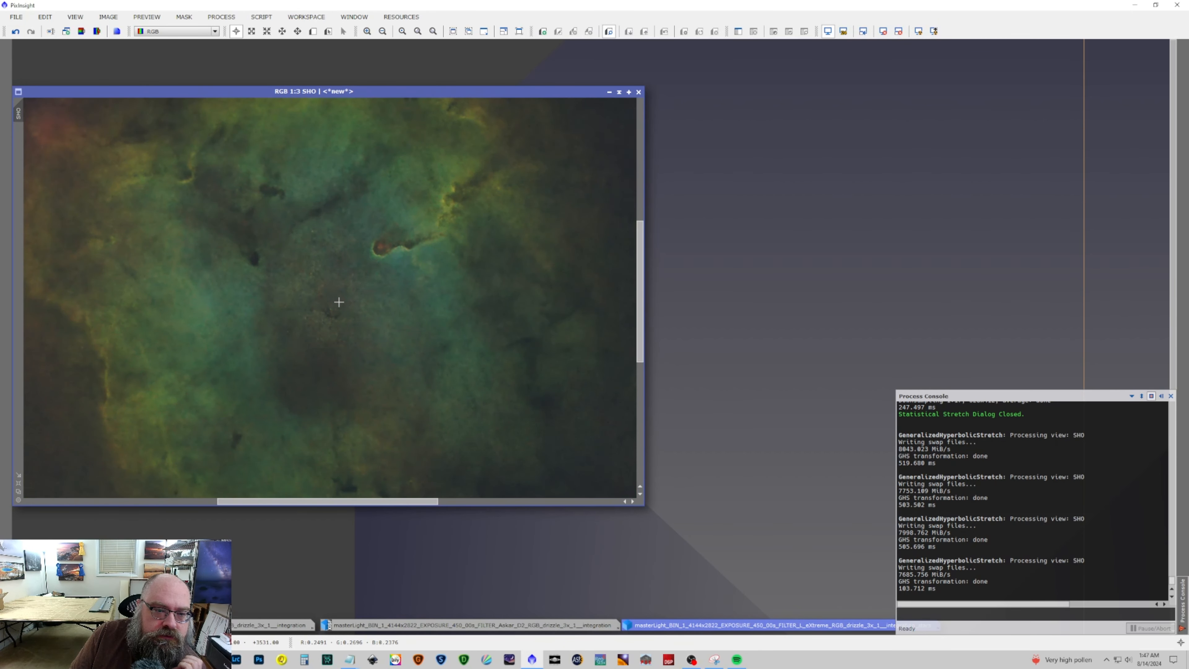
scroll(339, 302, down, 8)
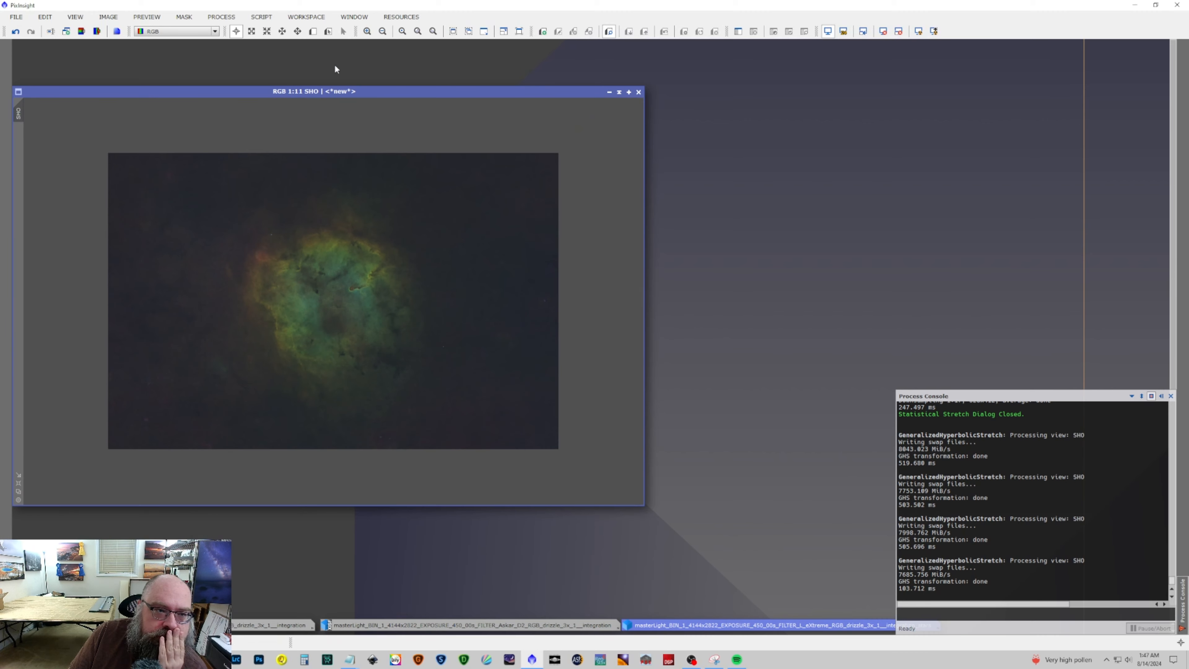
Apply HistogramTransformation to SHO with shadows at about 0.063, highlights at about 0.64 and midtones at about 0.52.
click(221, 17)
mouse_move(253, 31)
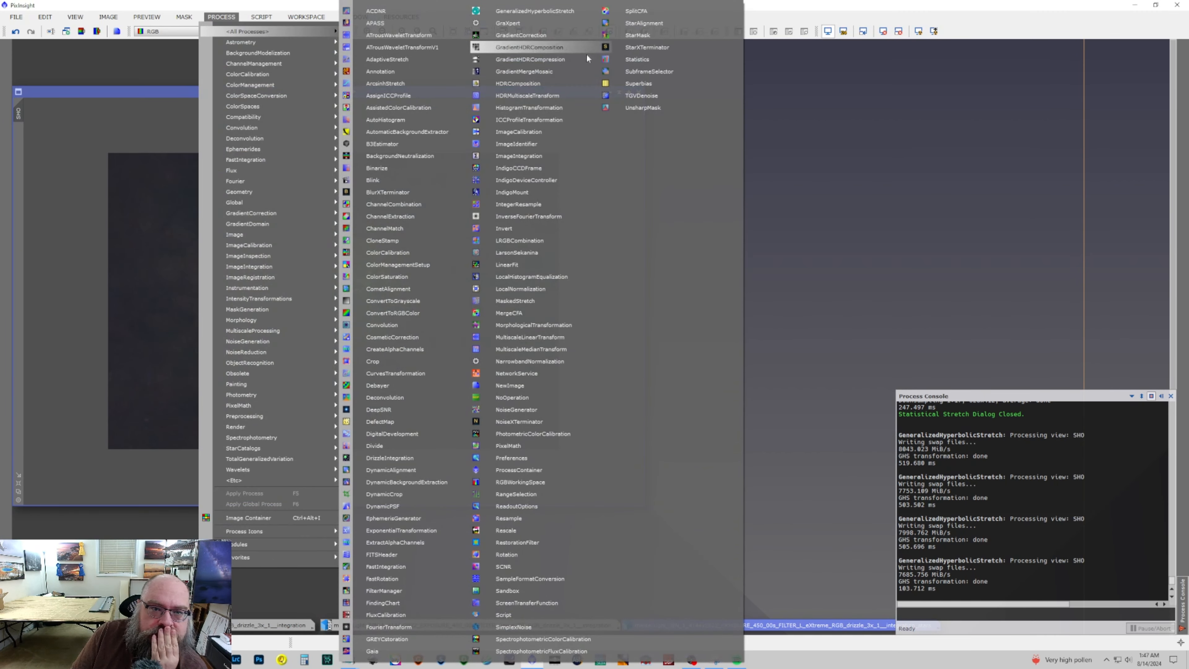
click(558, 106)
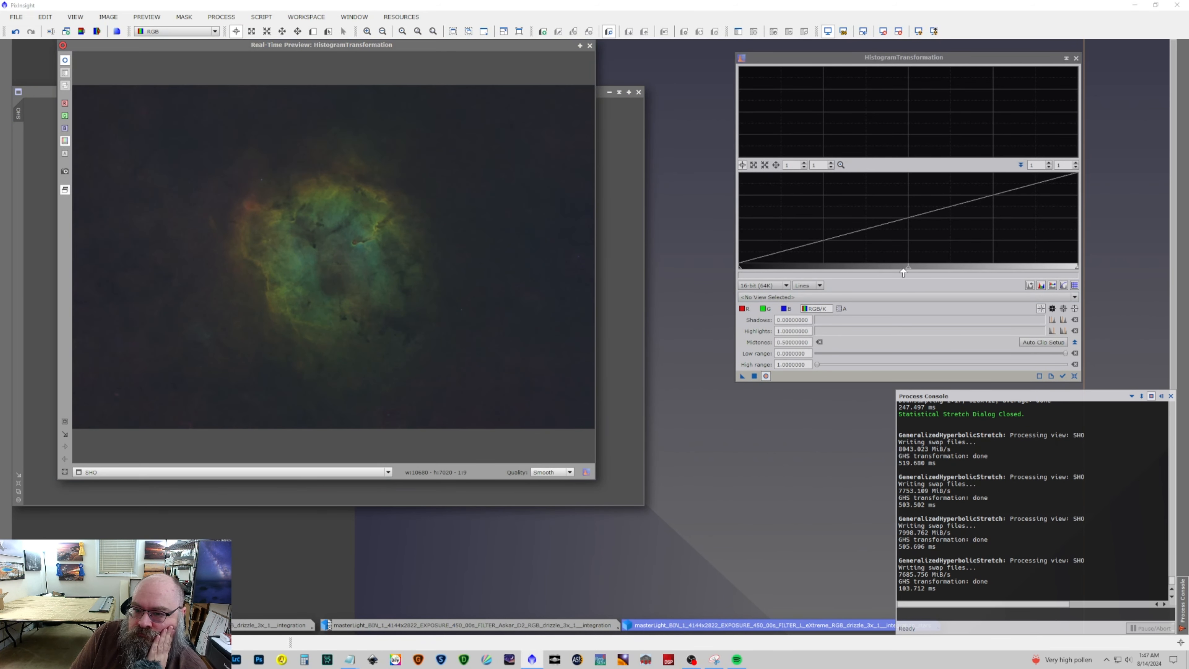
drag(1076, 270, 956, 263)
drag(739, 271, 763, 270)
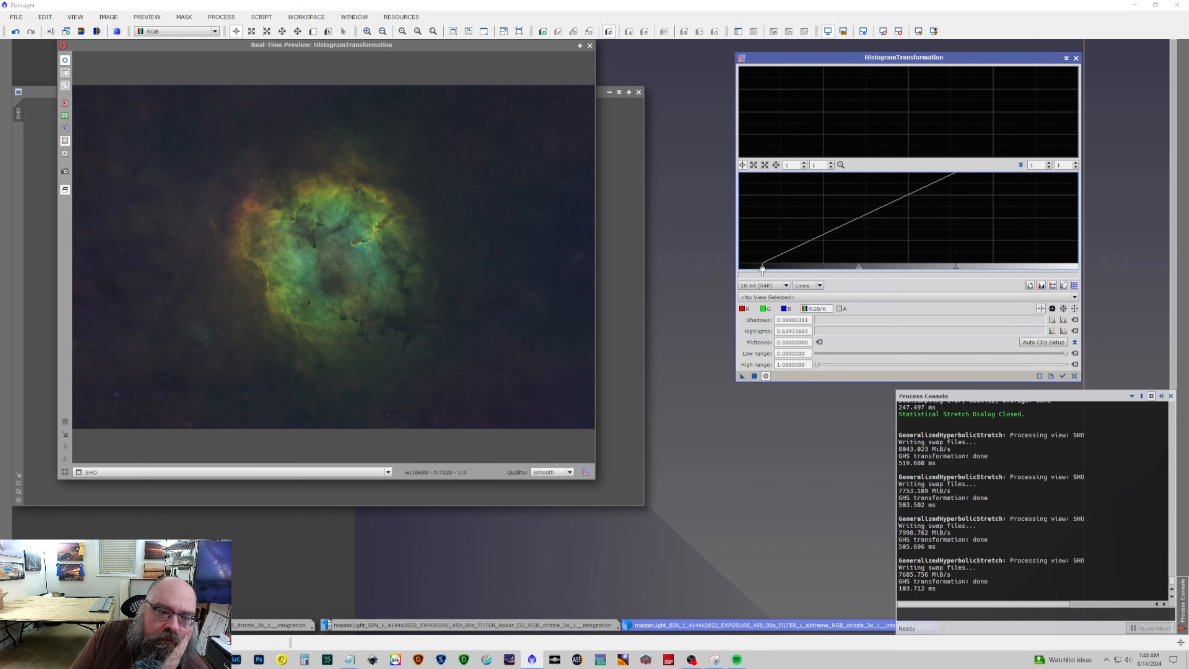
drag(763, 270, 760, 270)
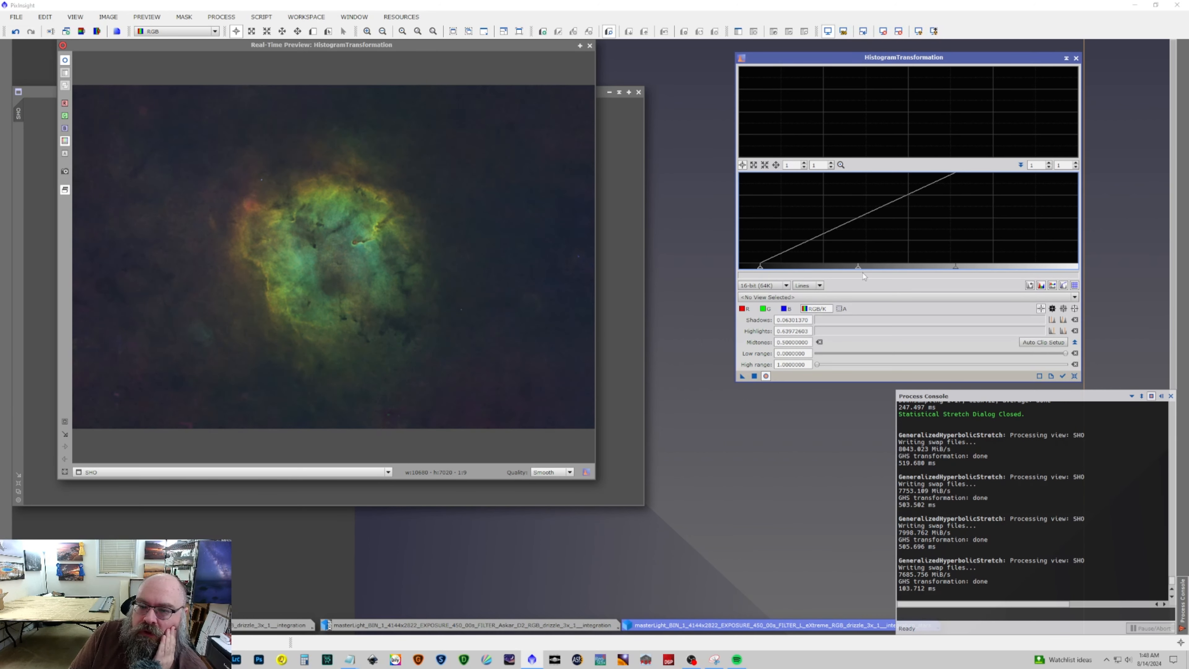
mouse_move(858, 271)
mouse_down()
mouse_move(872, 274)
mouse_move(860, 272)
mouse_up()
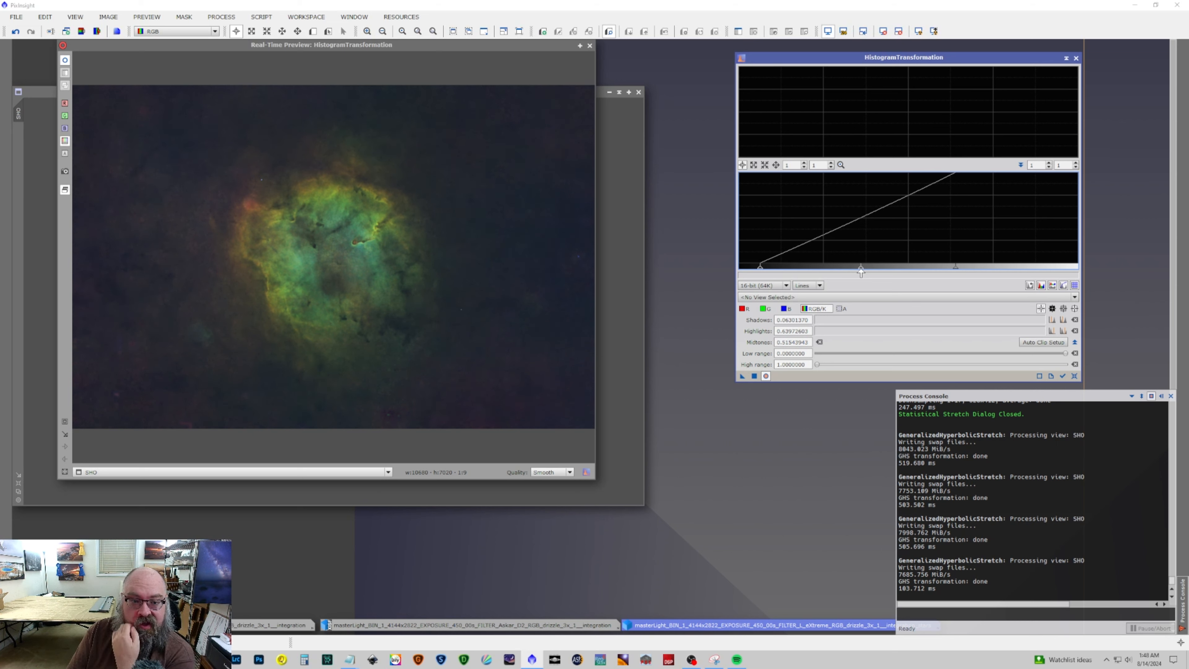
click(754, 376)
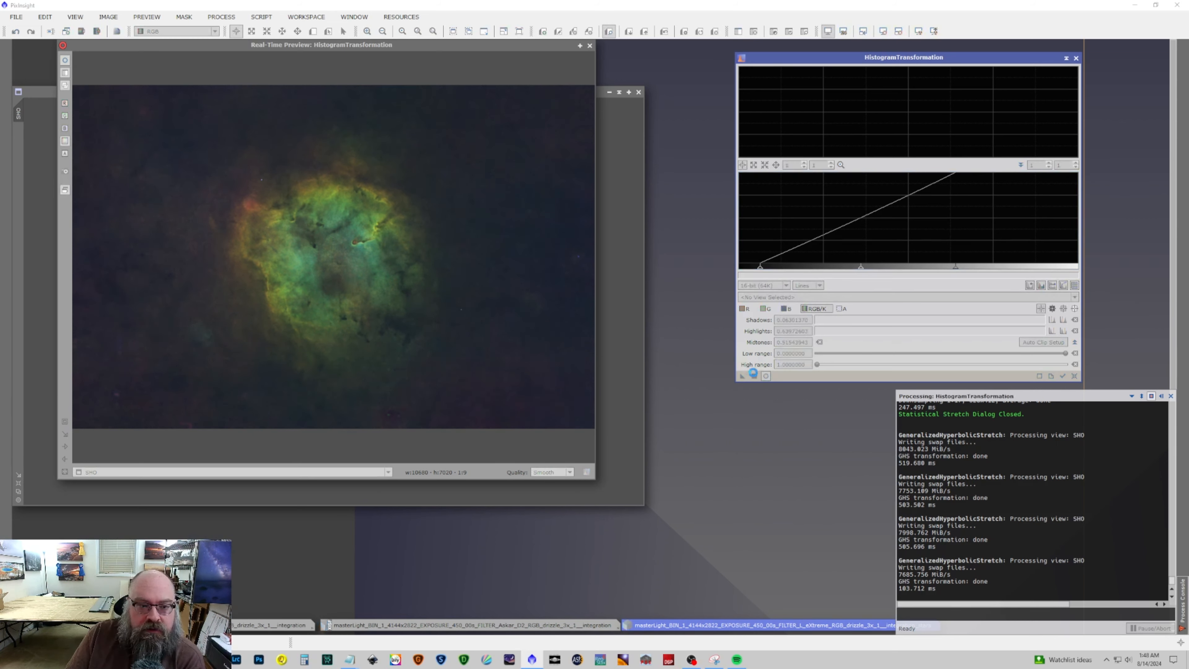
Reset and reapply HistogramTransformation to SHO with shadows about 0.045, highlights about 0.814 and midtones about 0.558, and close it with its preview.
click(1074, 376)
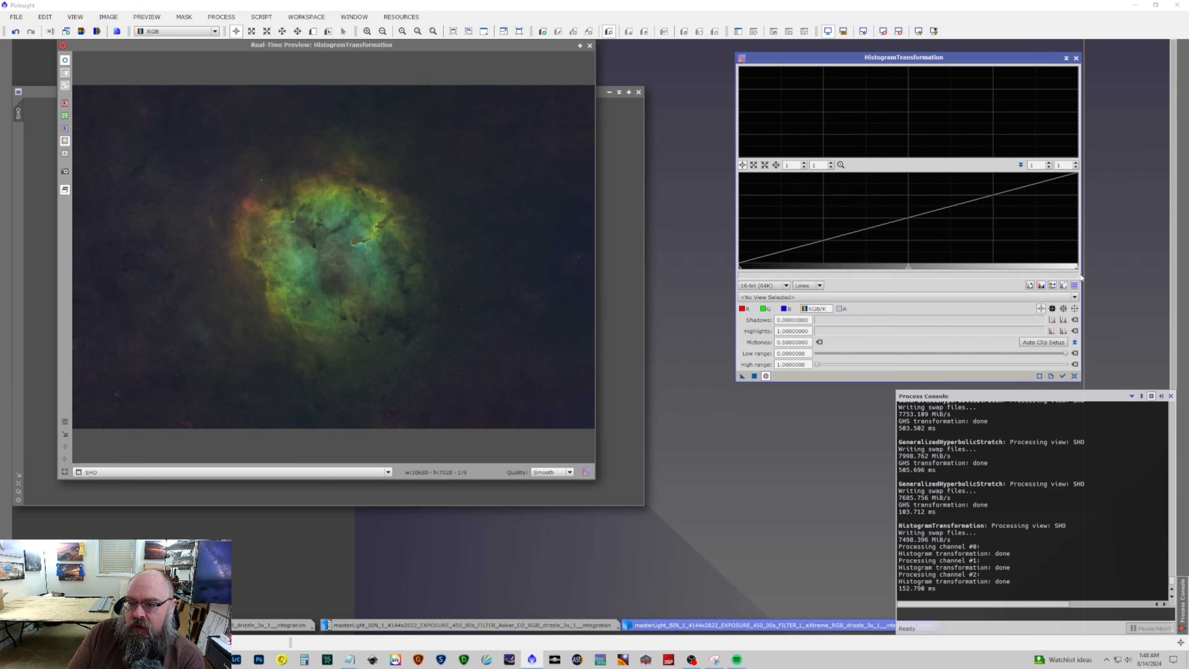
drag(1078, 267, 1014, 270)
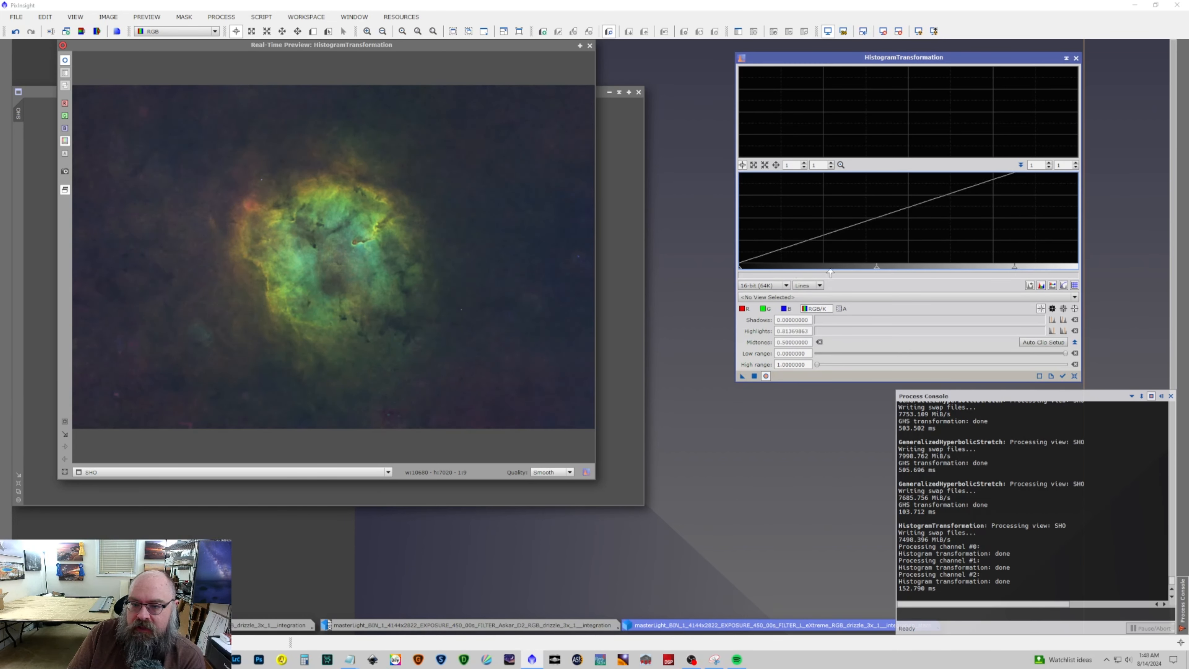
drag(740, 270, 752, 270)
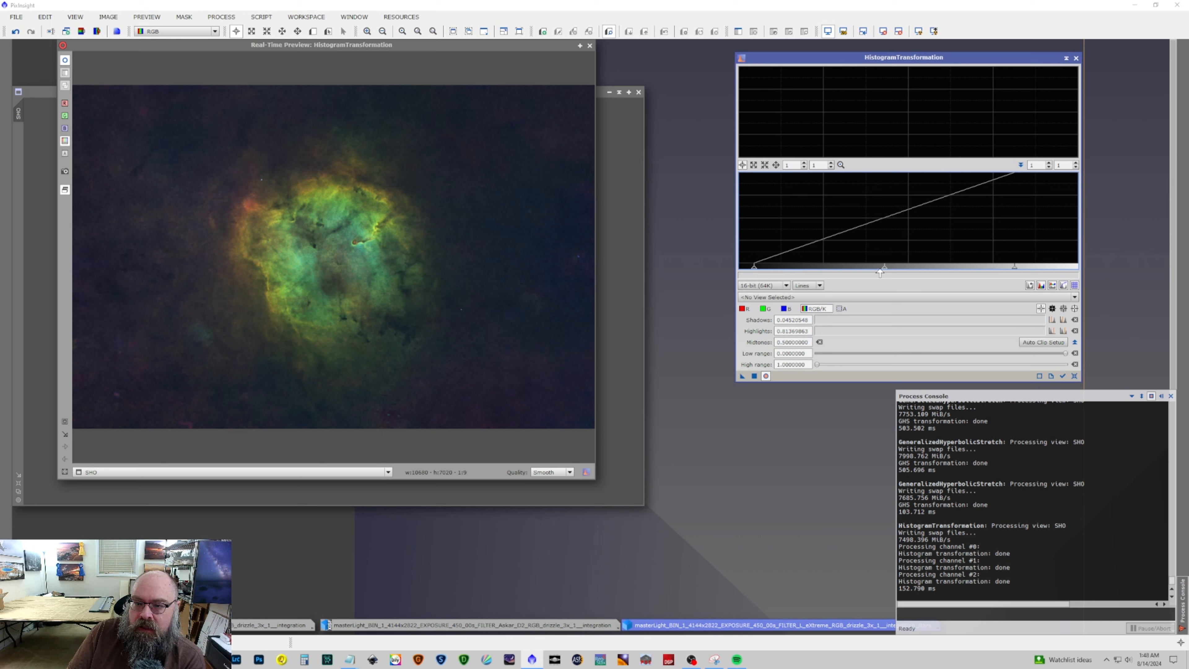
mouse_move(885, 271)
mouse_down()
mouse_move(872, 270)
mouse_move(897, 271)
mouse_up()
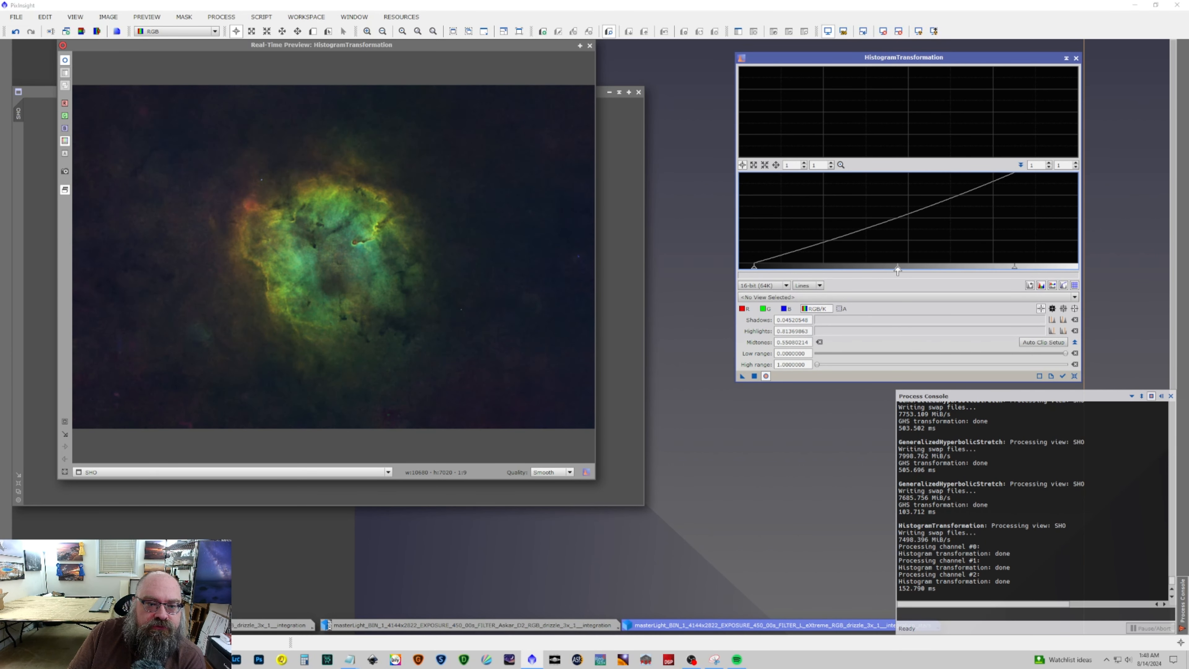
drag(897, 270, 899, 270)
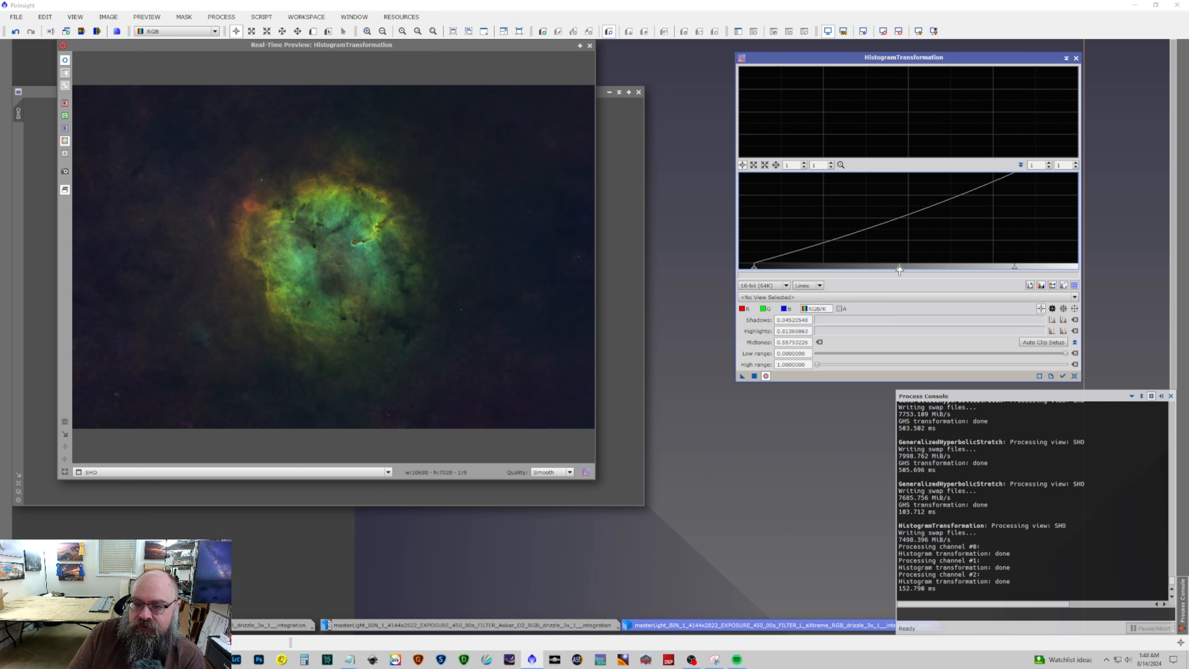
click(754, 376)
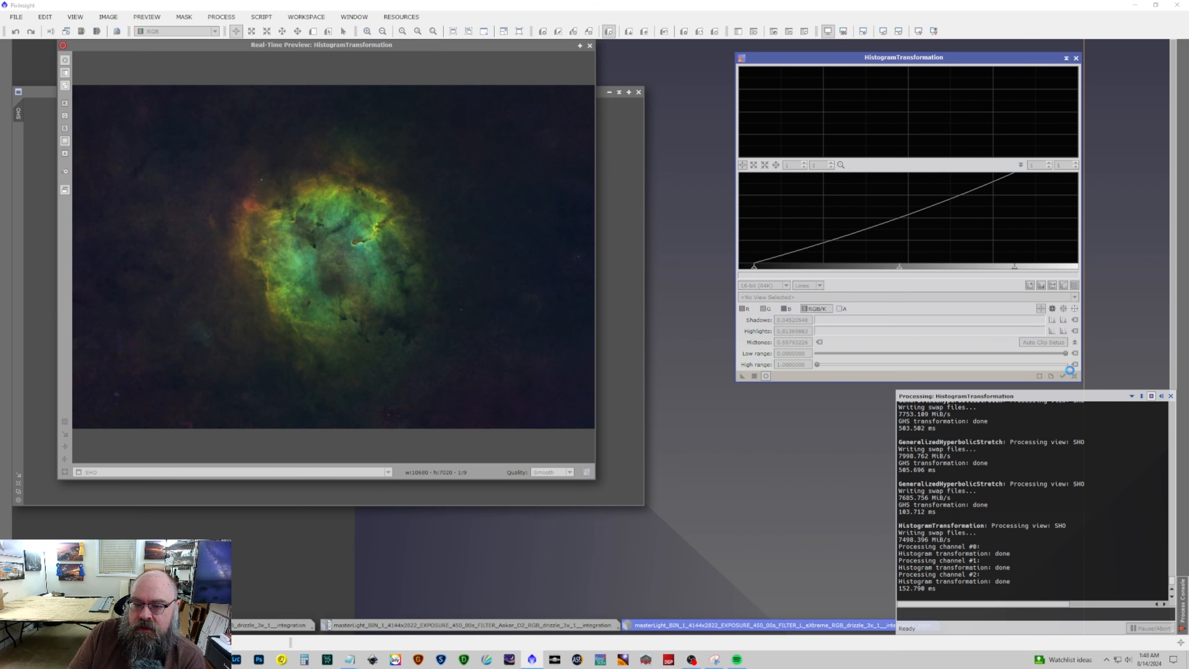
click(1074, 376)
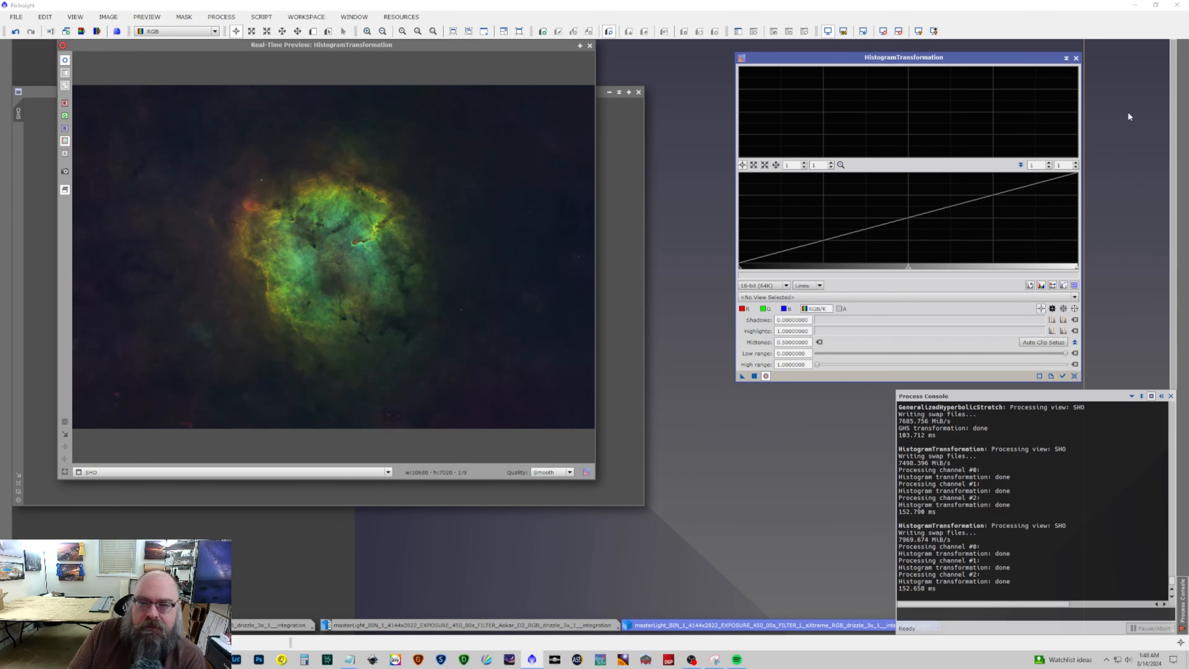
click(1076, 58)
click(589, 45)
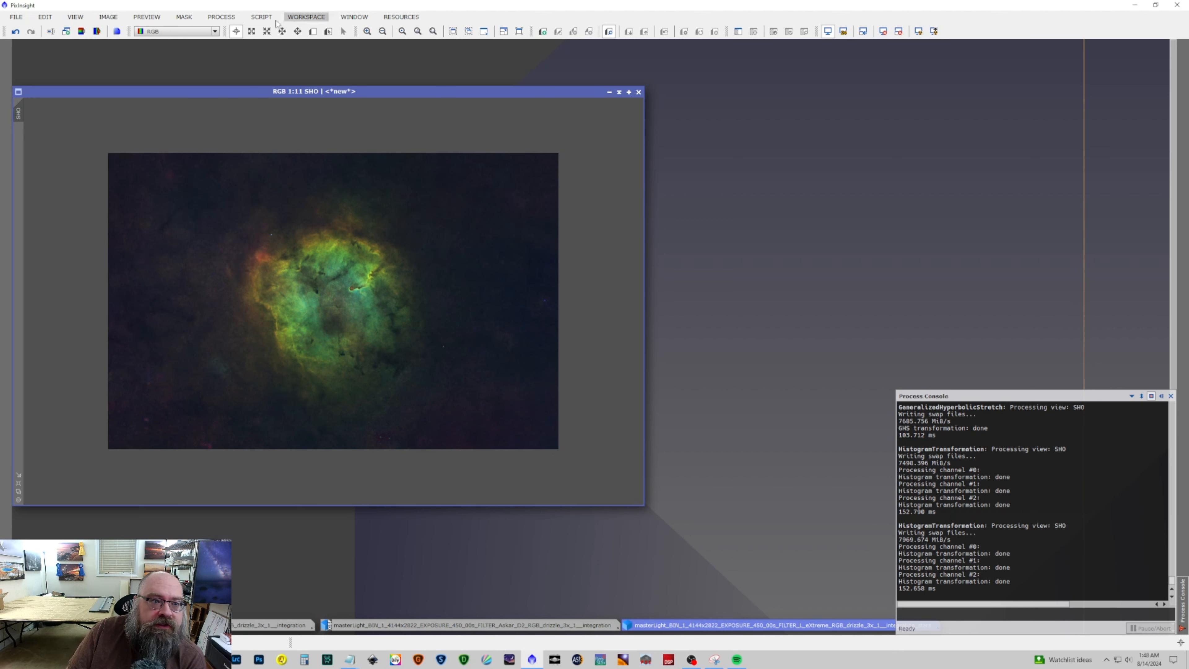
Run the Automatic DBE script on SHO with the target image replaced, and compare the image before and after the gradient removal.
click(257, 19)
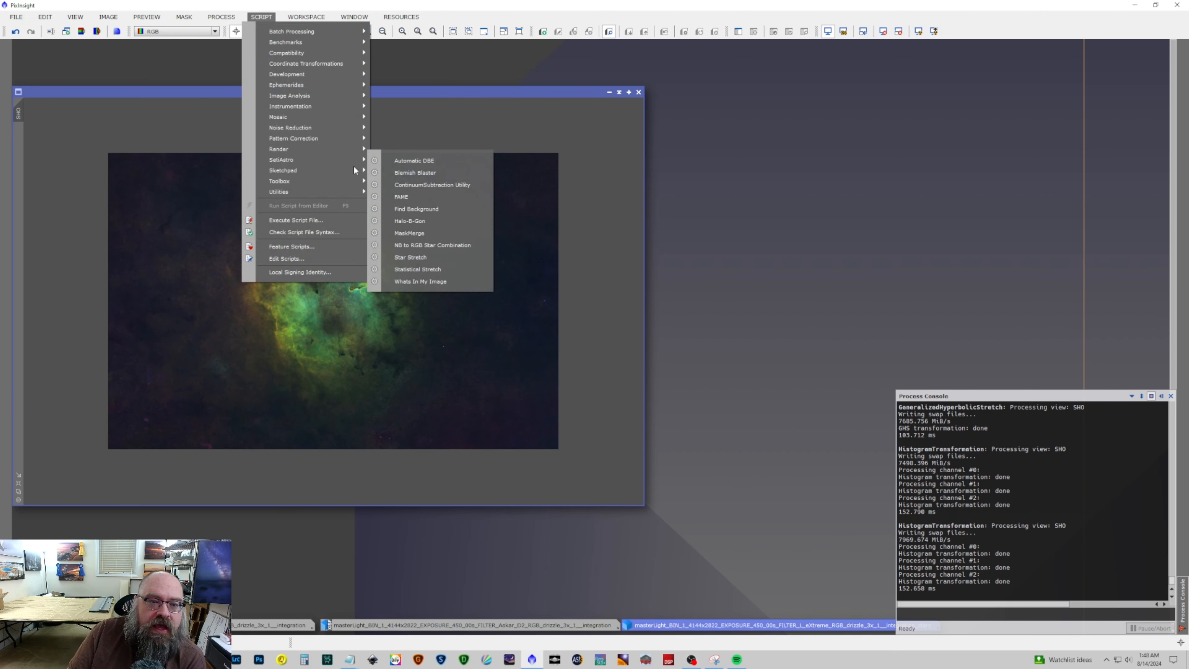
click(413, 161)
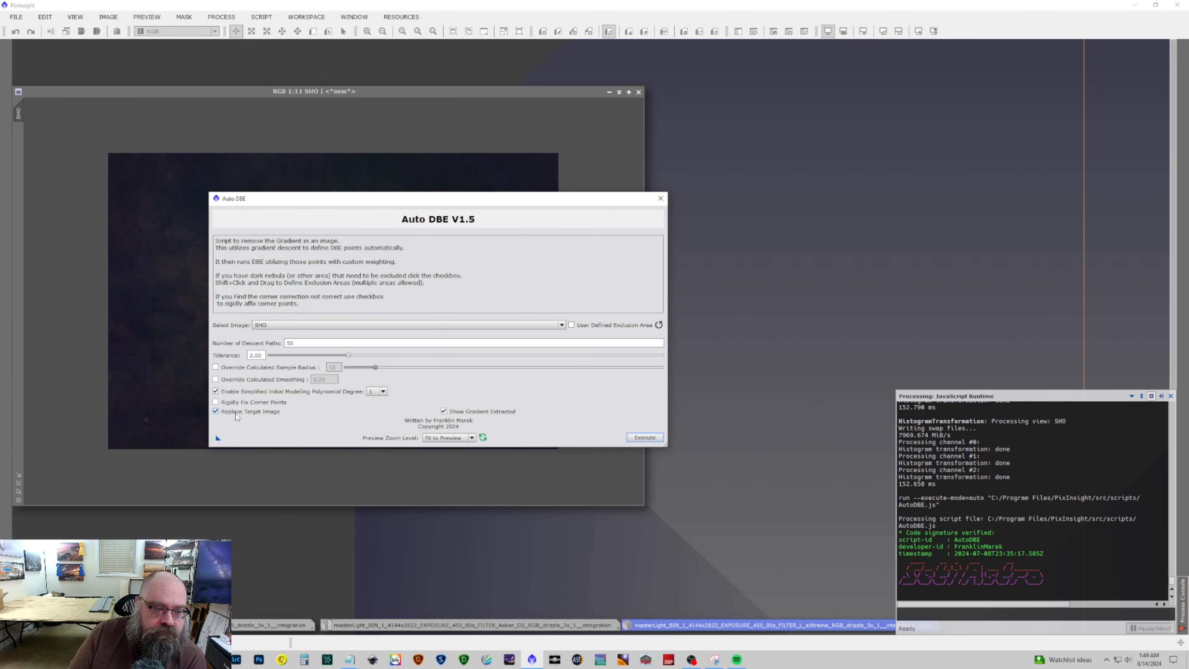
click(645, 437)
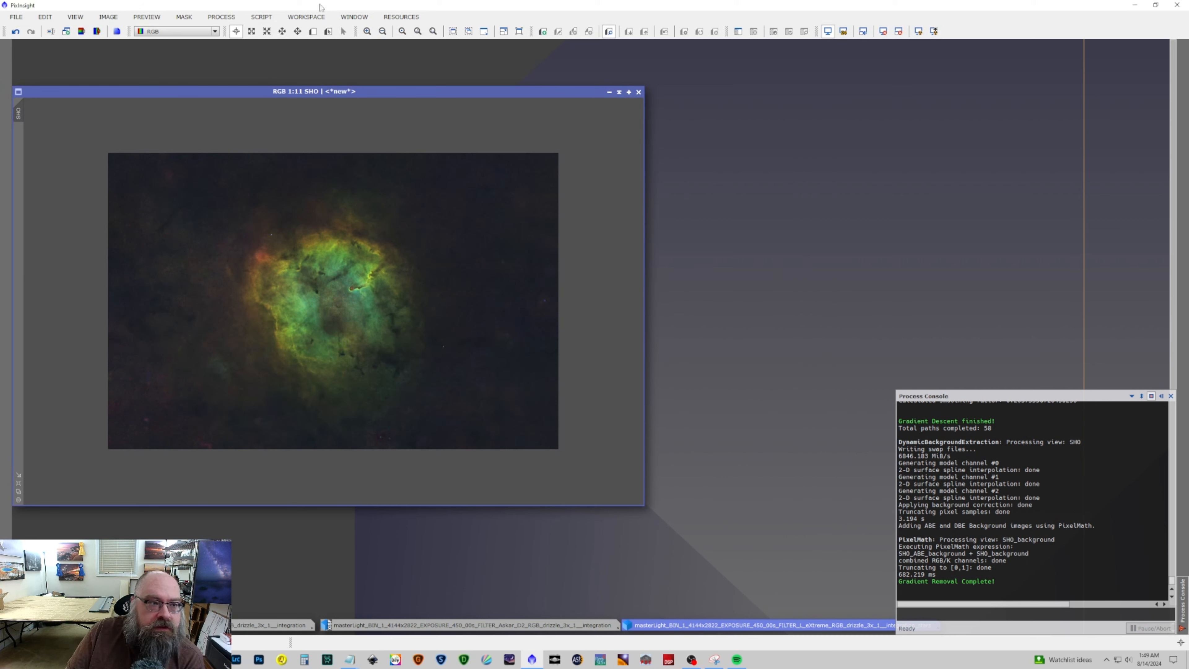
click(16, 32)
click(31, 32)
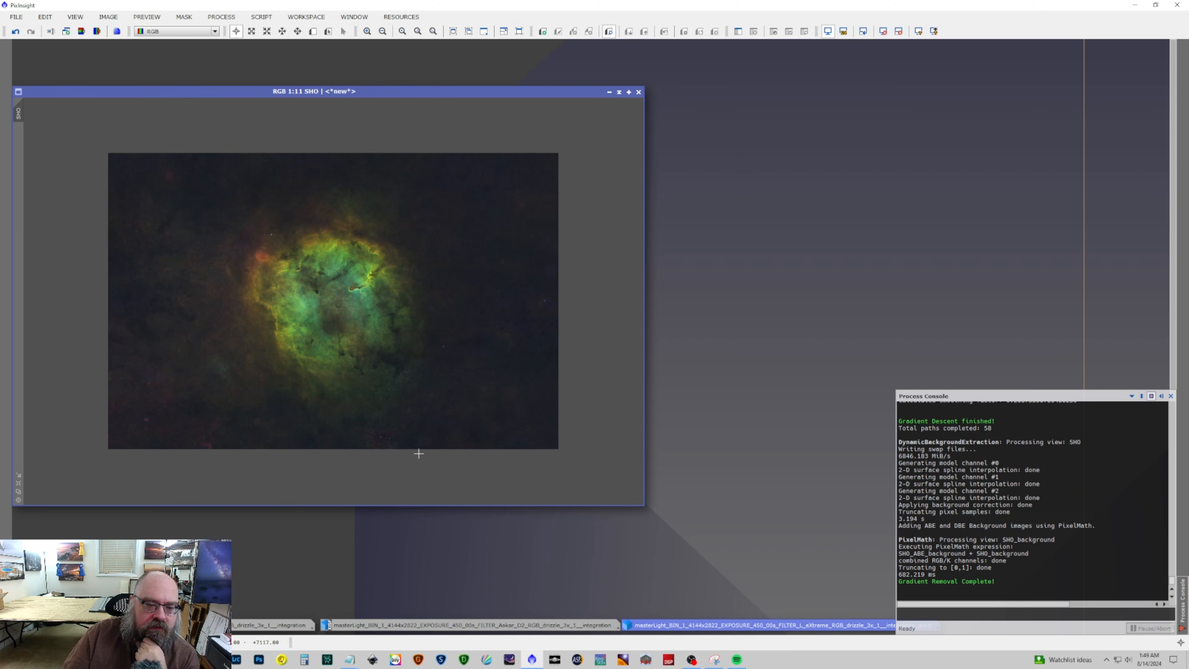
Examine the dark background below the nebula in SHO at up to 1:1 for patterned color artifacts.
scroll(406, 449, up, 5)
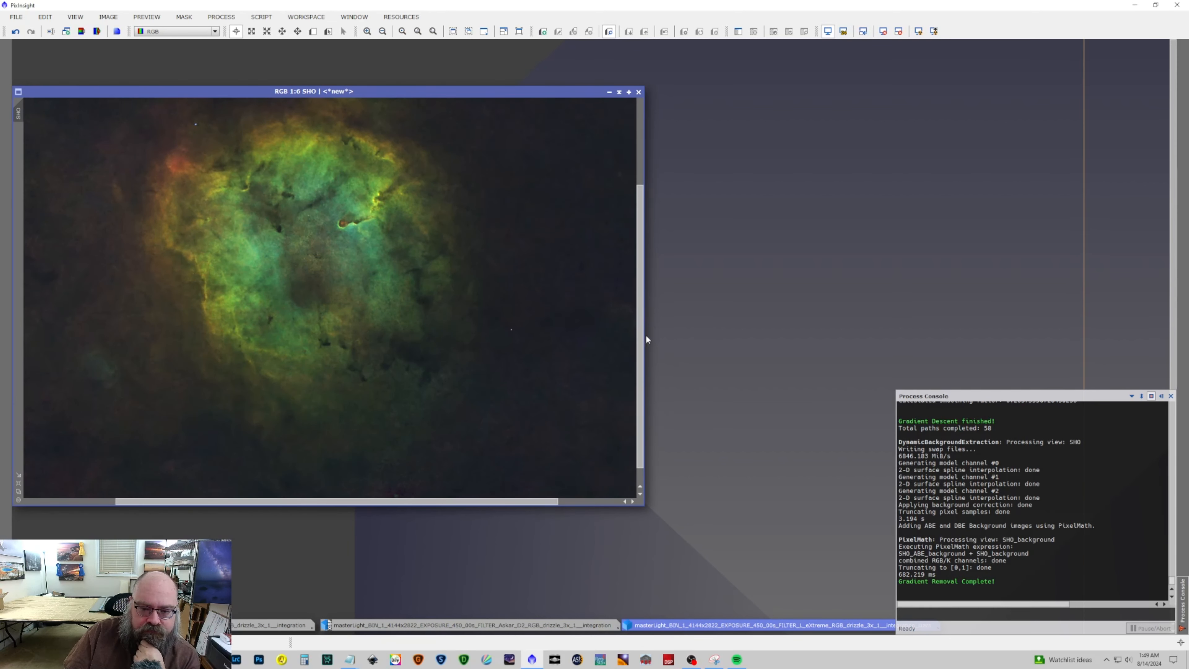
scroll(640, 337, down, 1)
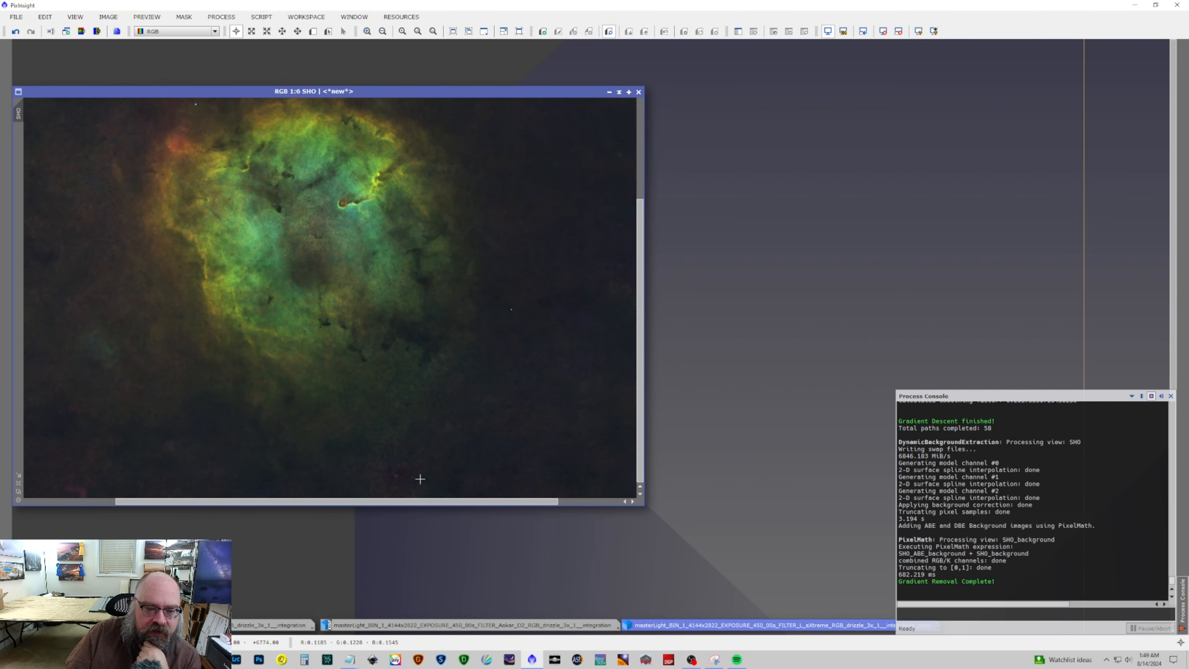
scroll(412, 469, up, 4)
scroll(410, 467, up, 1)
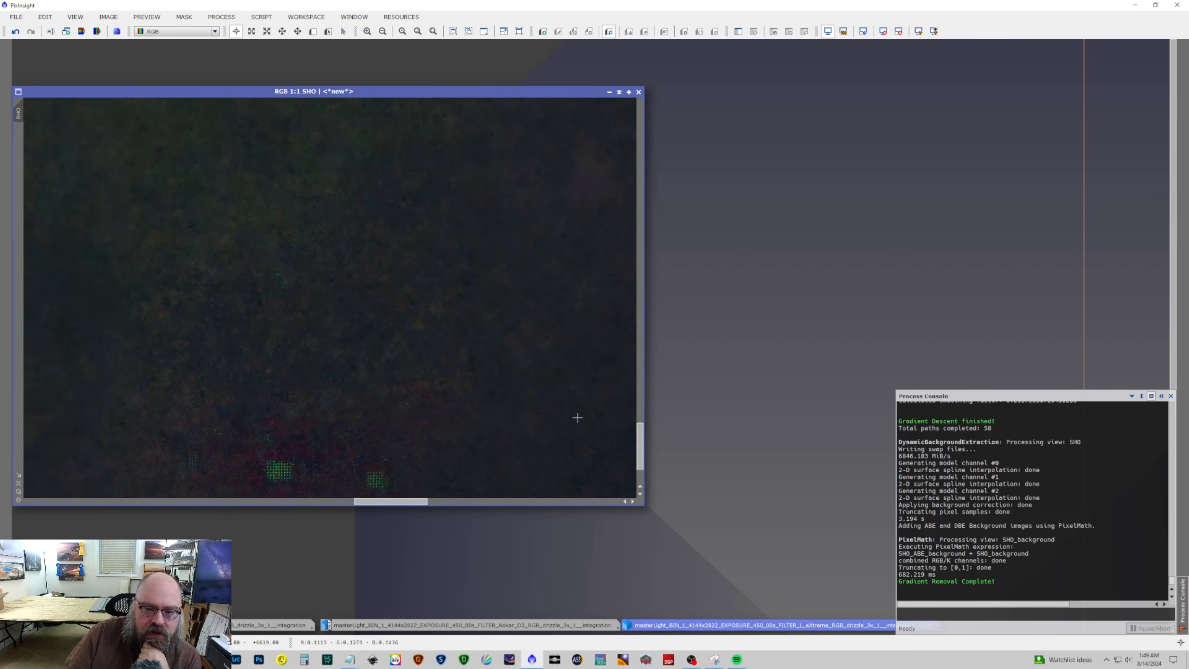
scroll(640, 468, down, 3)
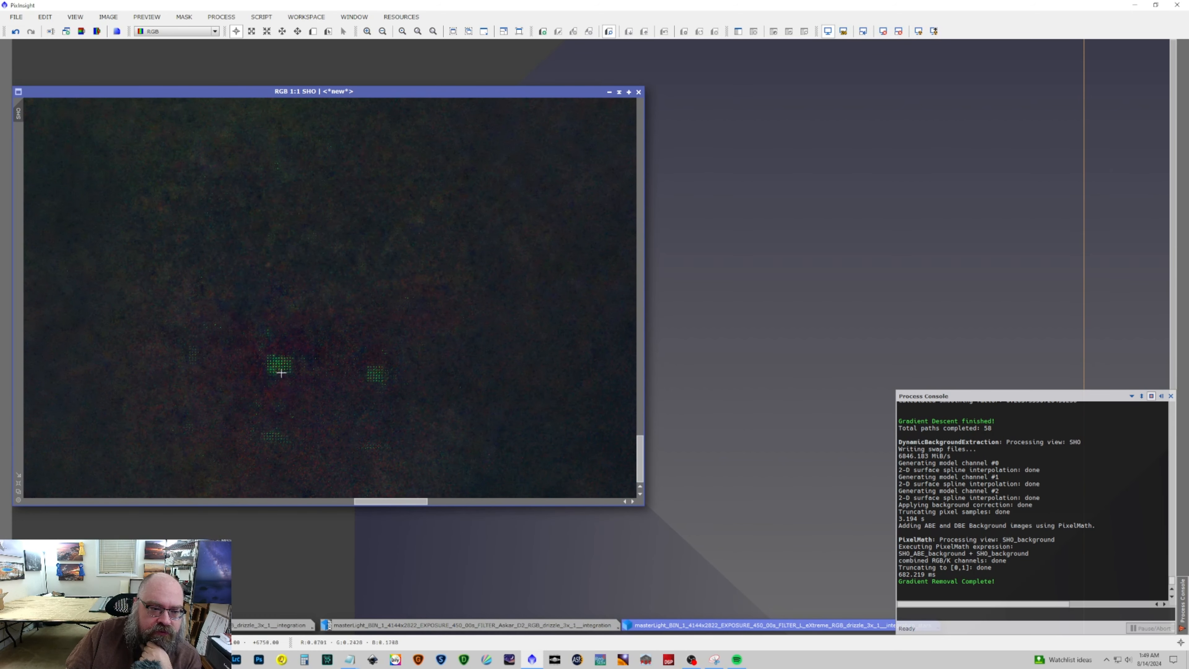
scroll(280, 366, up, 2)
scroll(279, 366, down, 2)
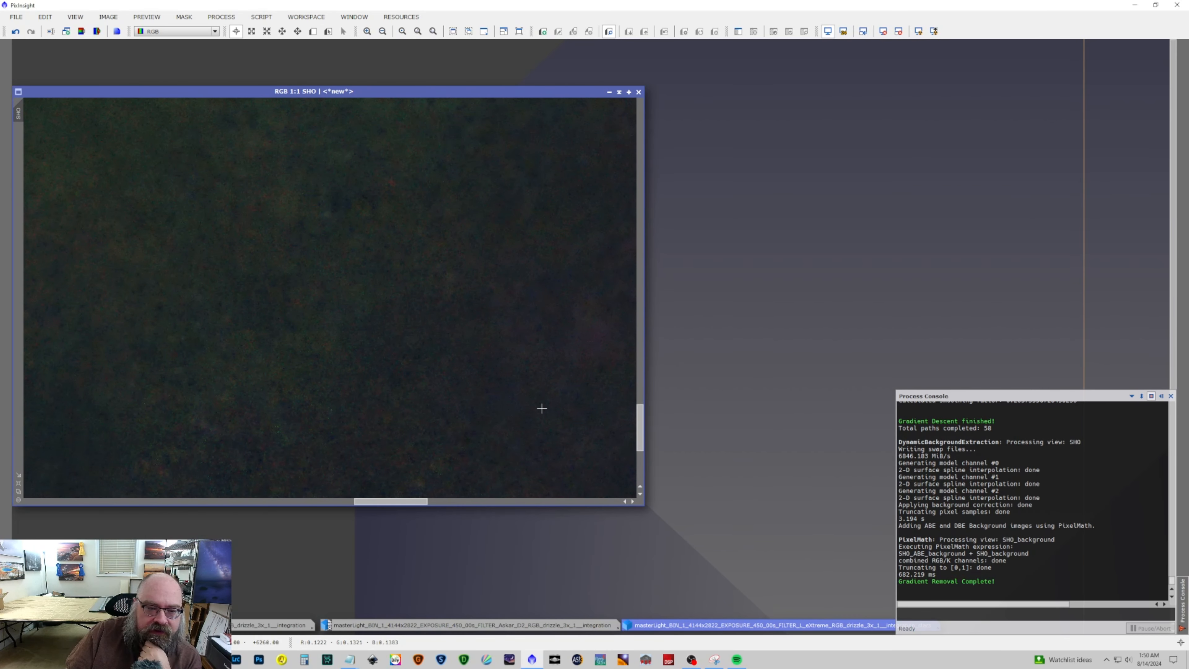
drag(640, 441, 641, 472)
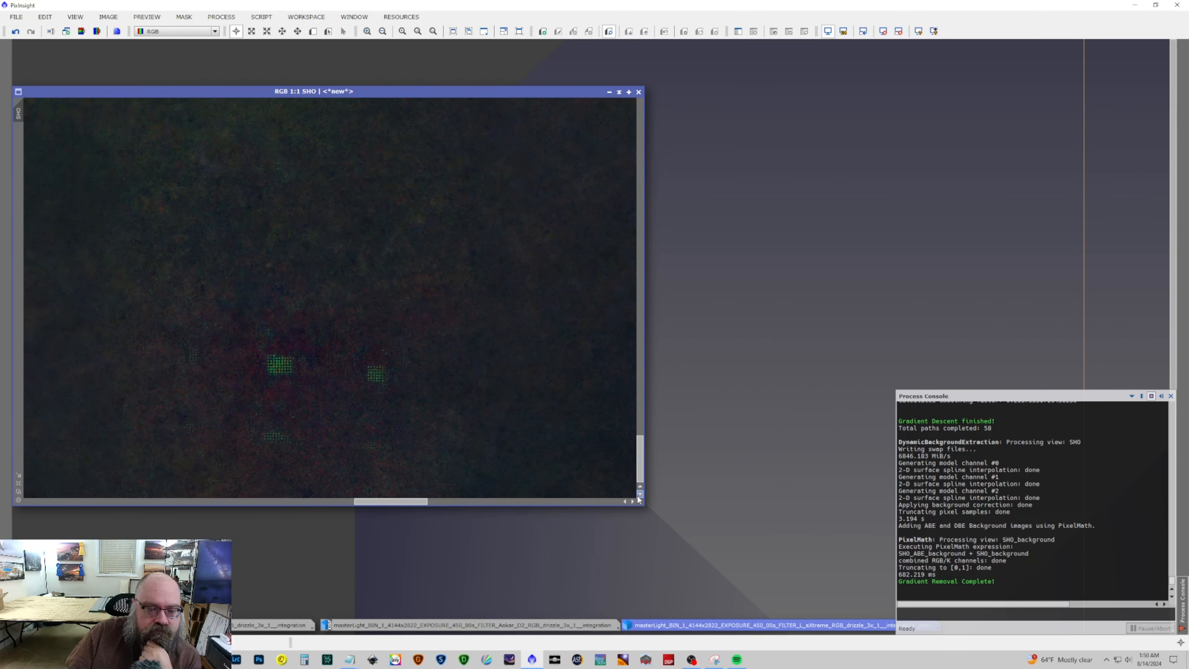
Start CloneStamp on SHO with a radius of 60 and sample clean background just above the green grid artifacts.
click(221, 17)
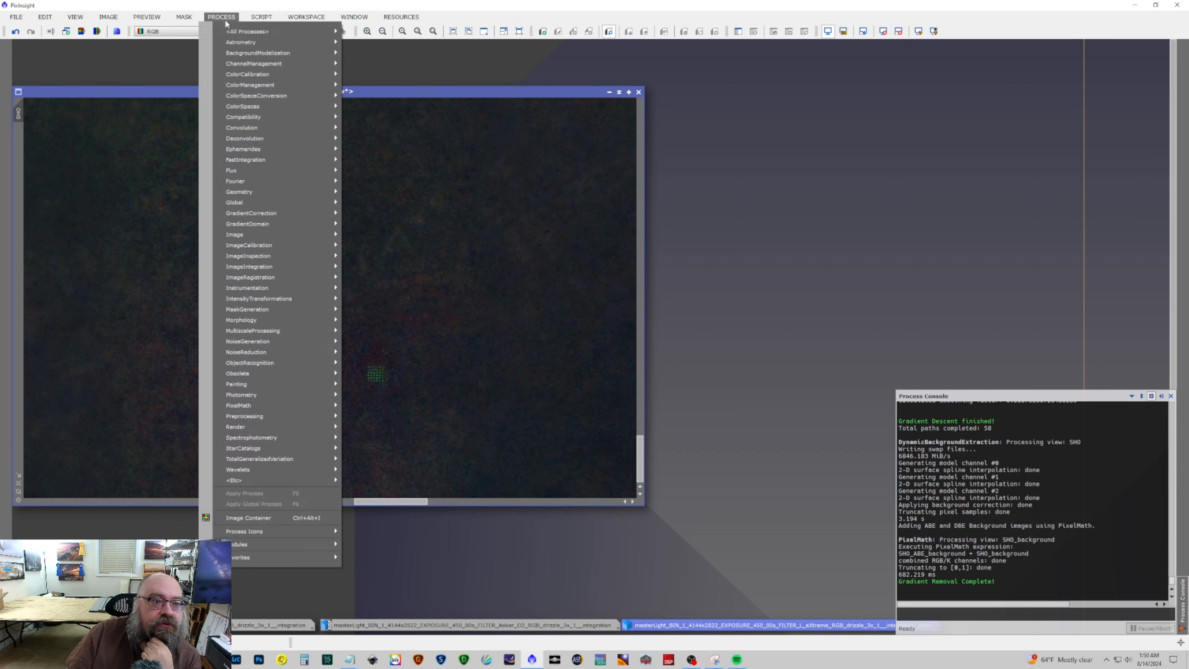
mouse_move(271, 32)
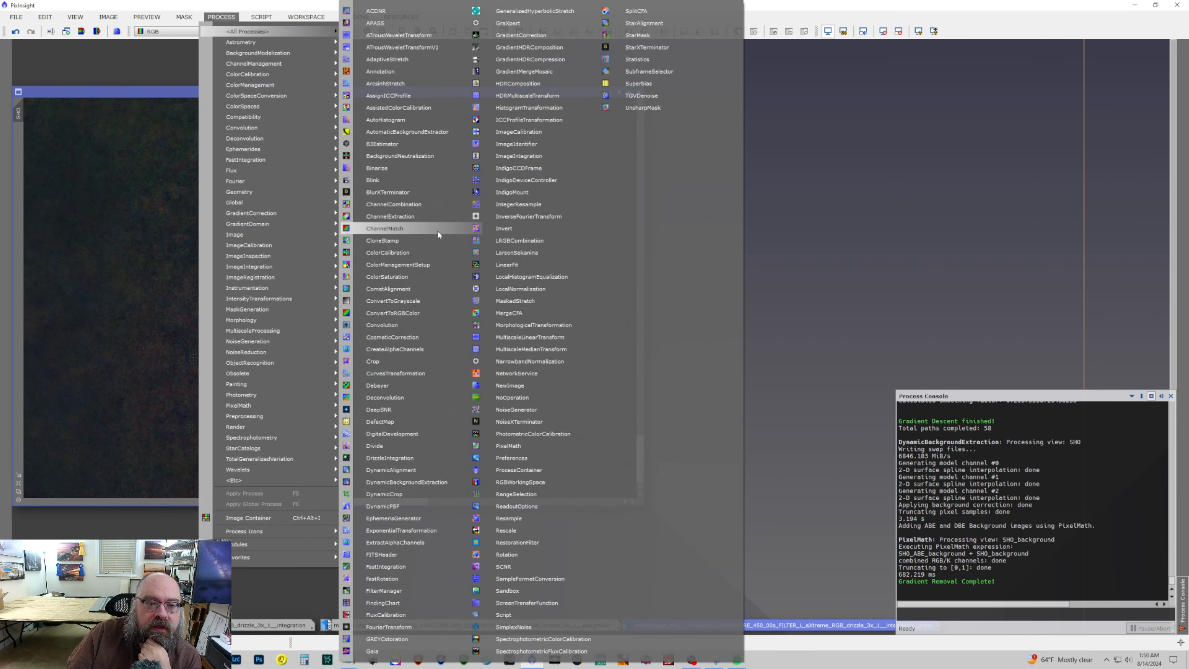
click(437, 240)
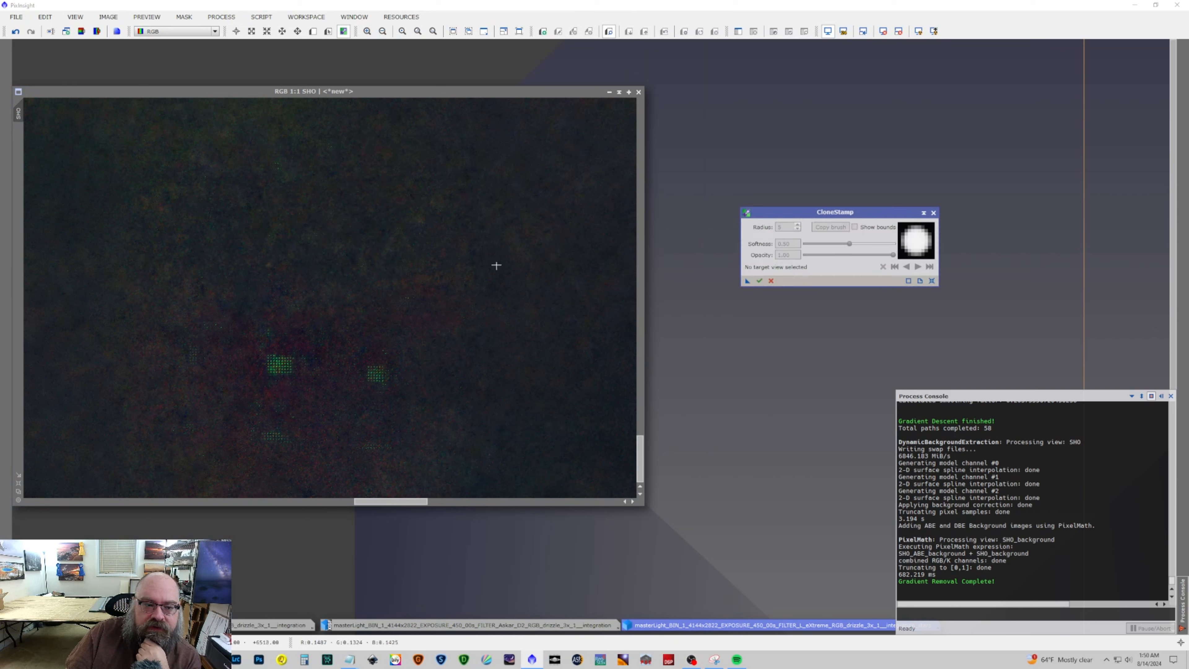
click(353, 253)
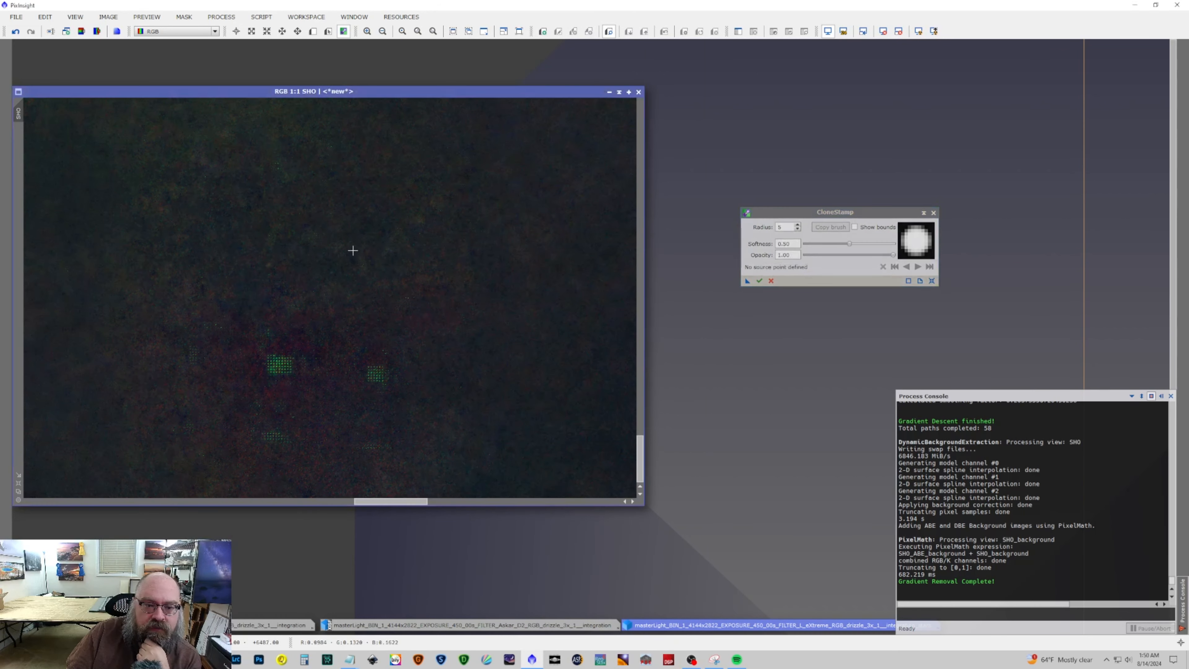
click(799, 225)
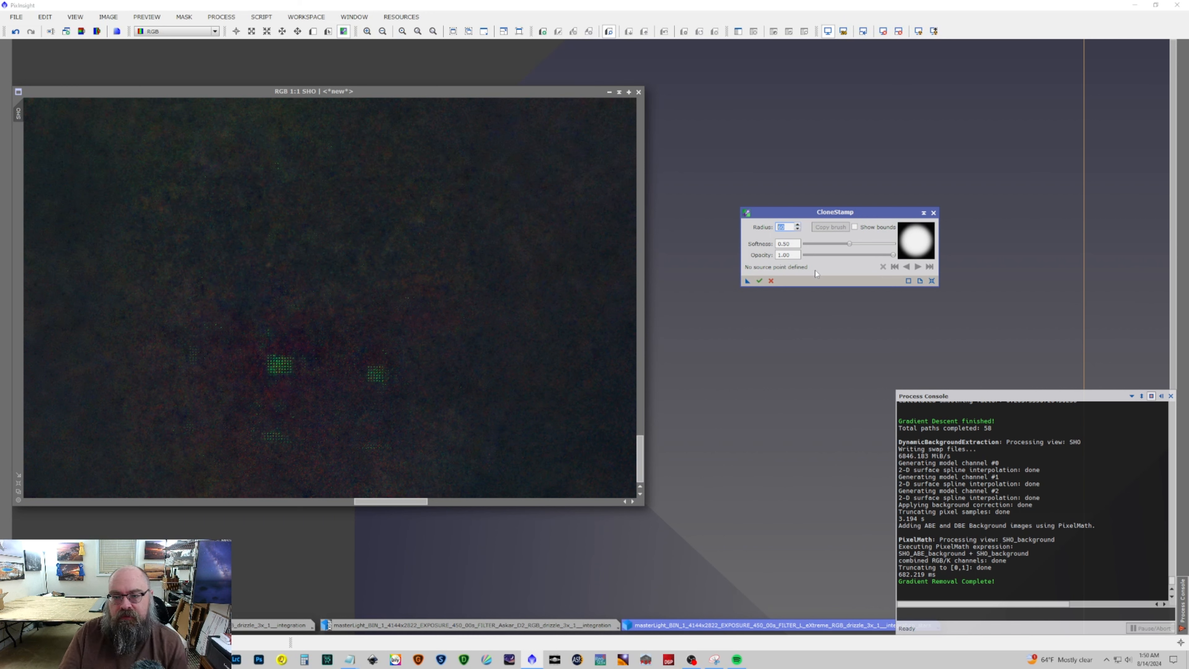
ctrl+click(430, 237)
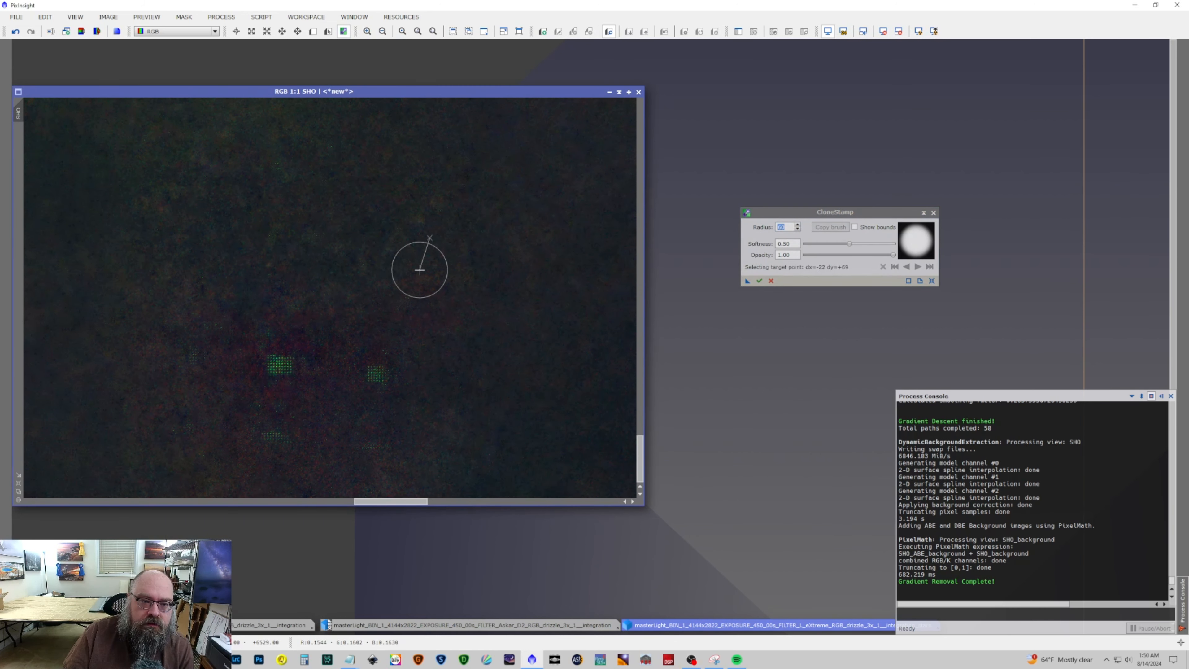
Clone clean background over the green grid and reddish speckled artifacts along SHO's lower edge, including the red patch farther right.
click(380, 374)
click(366, 359)
drag(365, 342, 358, 322)
click(352, 313)
click(421, 331)
click(427, 306)
click(427, 305)
click(406, 299)
click(397, 298)
click(375, 310)
click(468, 317)
click(304, 332)
click(251, 339)
click(225, 340)
click(192, 342)
click(204, 291)
click(220, 215)
click(268, 368)
click(284, 367)
click(329, 369)
click(364, 357)
click(321, 332)
click(270, 324)
click(290, 294)
click(293, 276)
click(267, 324)
click(279, 341)
click(191, 356)
click(152, 350)
click(158, 375)
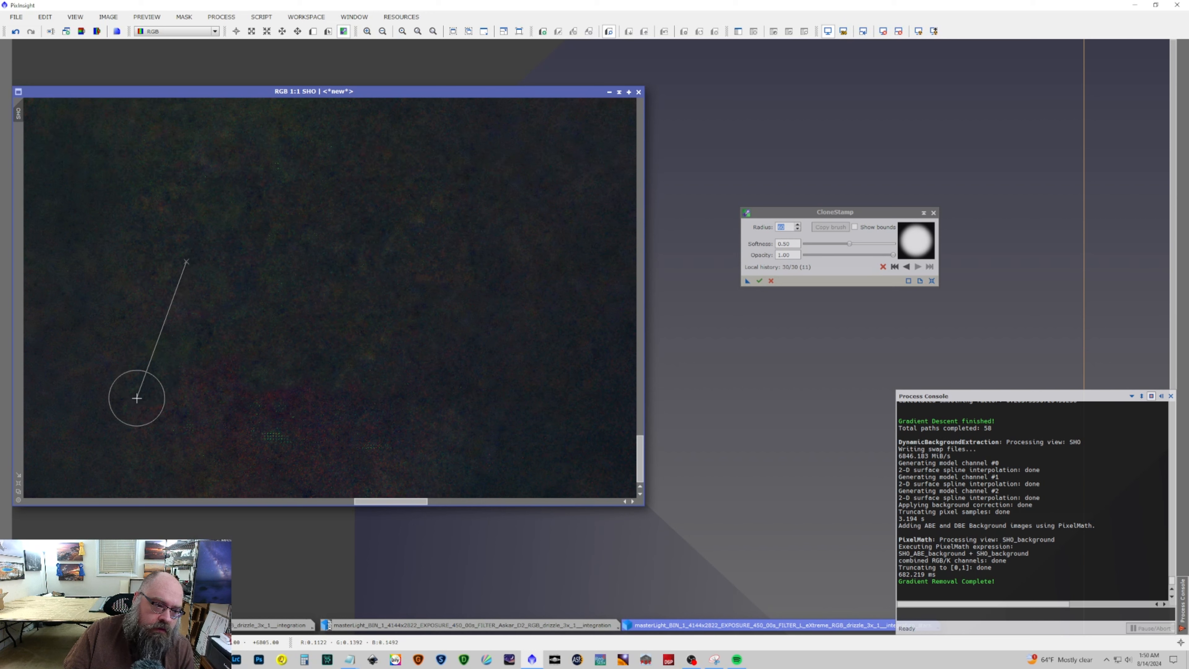
mouse_move(136, 404)
mouse_down()
mouse_move(196, 367)
mouse_move(255, 379)
mouse_move(180, 432)
mouse_move(338, 393)
mouse_move(394, 415)
mouse_move(271, 425)
mouse_move(246, 449)
mouse_move(247, 472)
mouse_move(420, 470)
mouse_move(461, 414)
mouse_move(422, 408)
mouse_move(404, 361)
mouse_up()
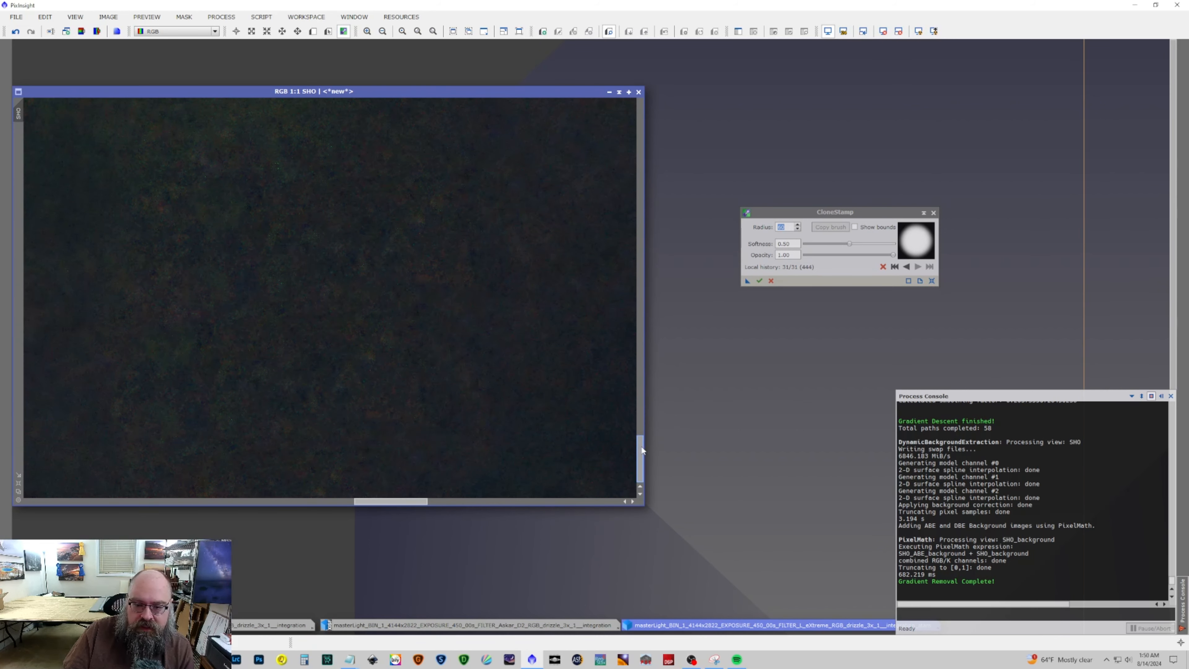
drag(416, 501, 521, 505)
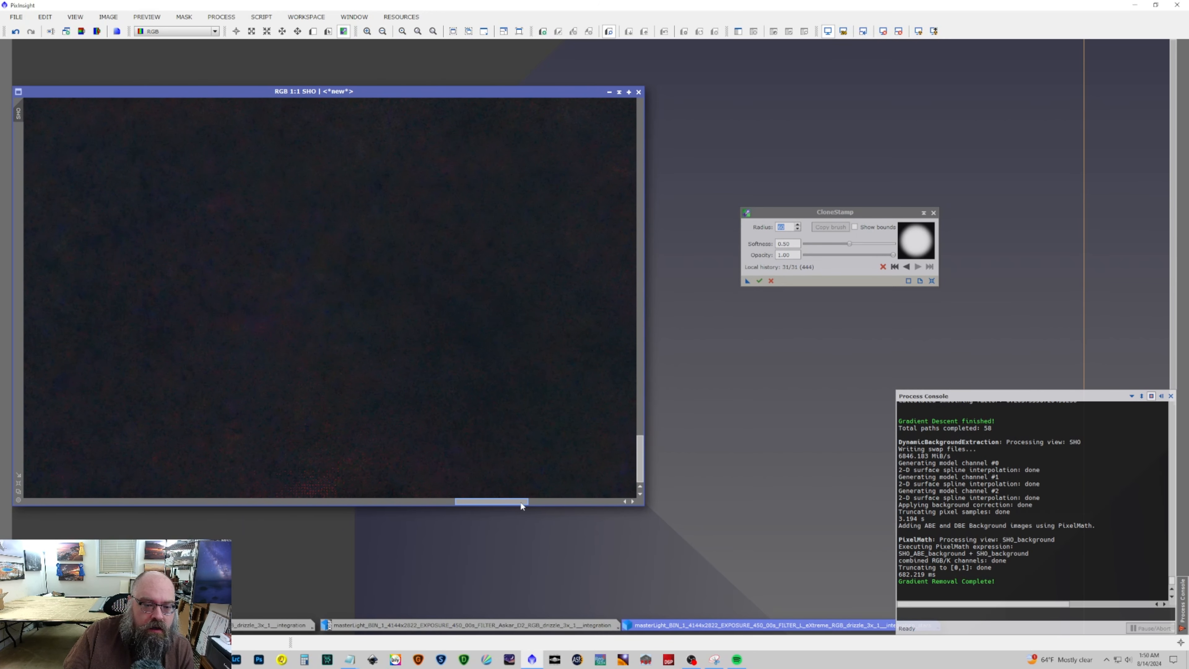
mouse_move(328, 475)
mouse_down()
mouse_move(255, 474)
mouse_move(352, 479)
mouse_move(217, 465)
mouse_move(318, 449)
mouse_move(246, 384)
mouse_move(265, 405)
mouse_move(284, 346)
mouse_move(229, 304)
mouse_move(298, 338)
mouse_move(191, 442)
mouse_move(204, 475)
mouse_move(195, 463)
mouse_move(282, 460)
mouse_move(228, 433)
mouse_up()
Try a clone stroke on the dark background at lower left of the nebula, undo it, and apply the remaining CloneStamp edits.
drag(517, 506, 309, 499)
scroll(414, 473, down, 2)
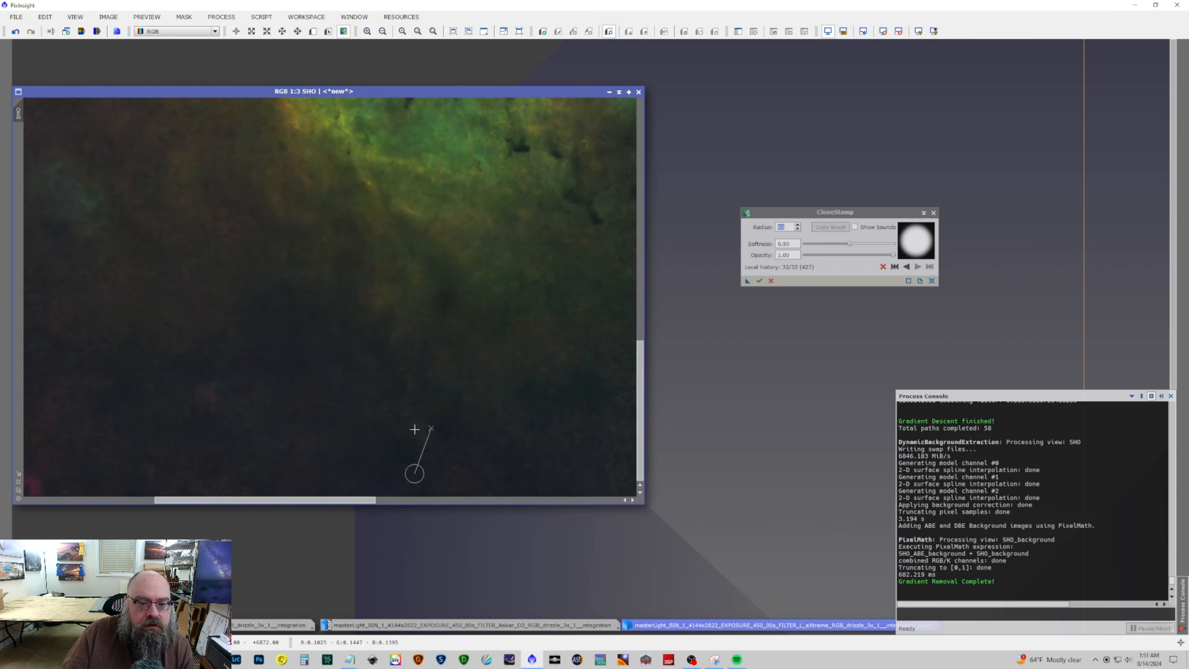
scroll(414, 473, down, 3)
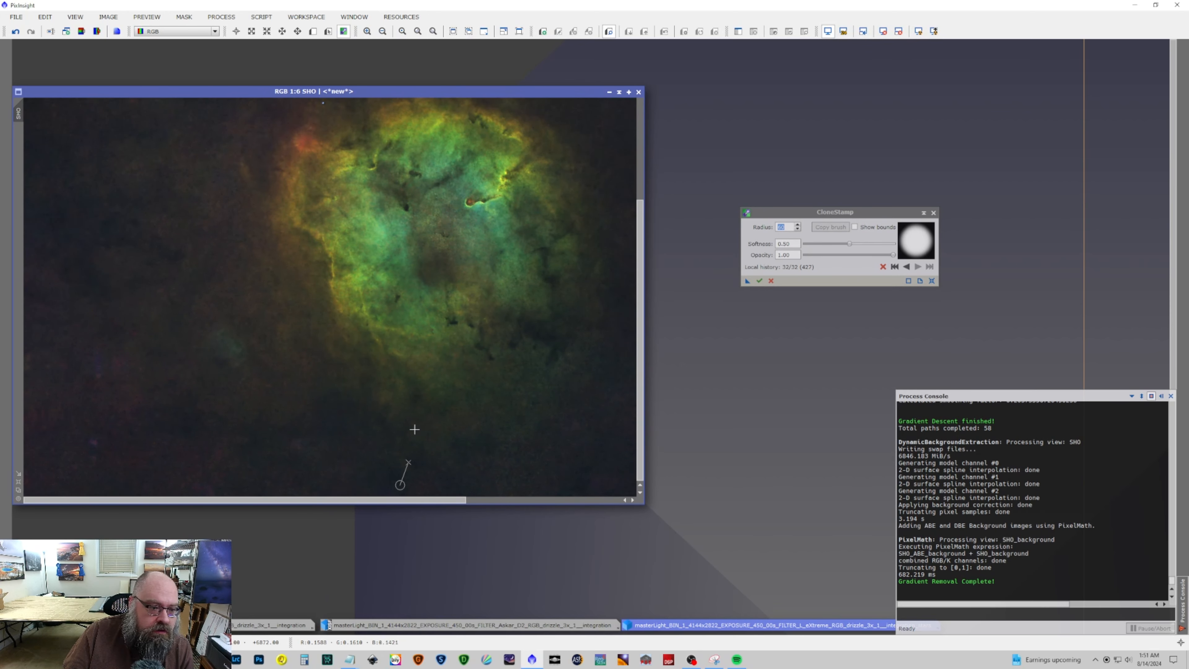
click(96, 362)
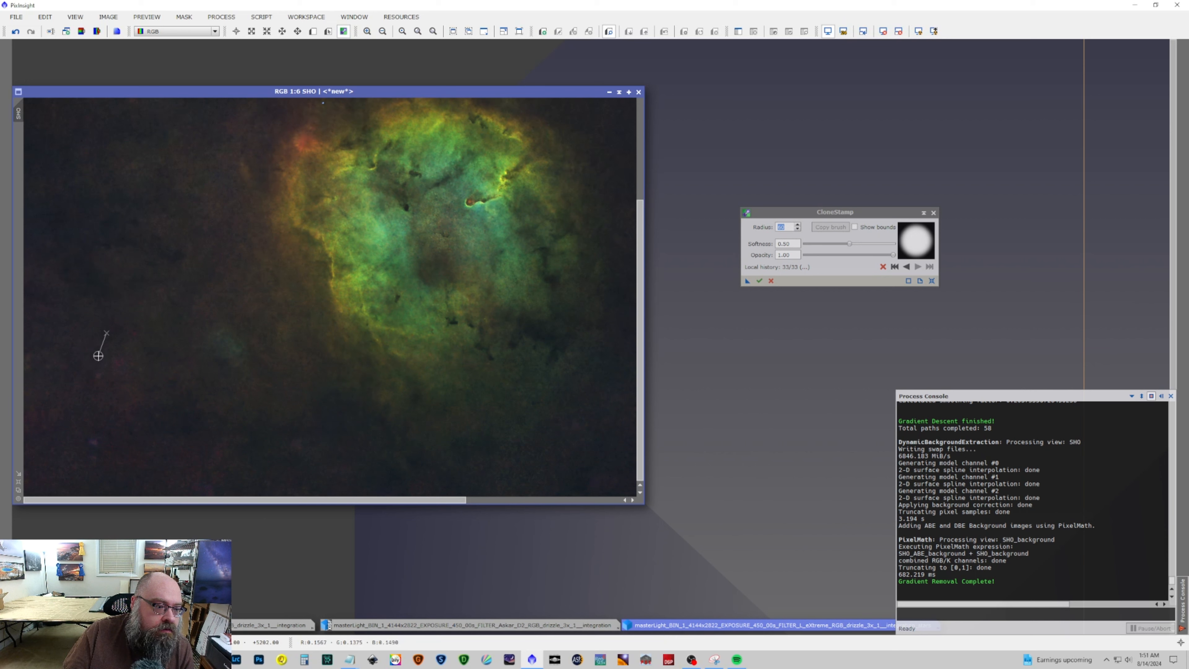
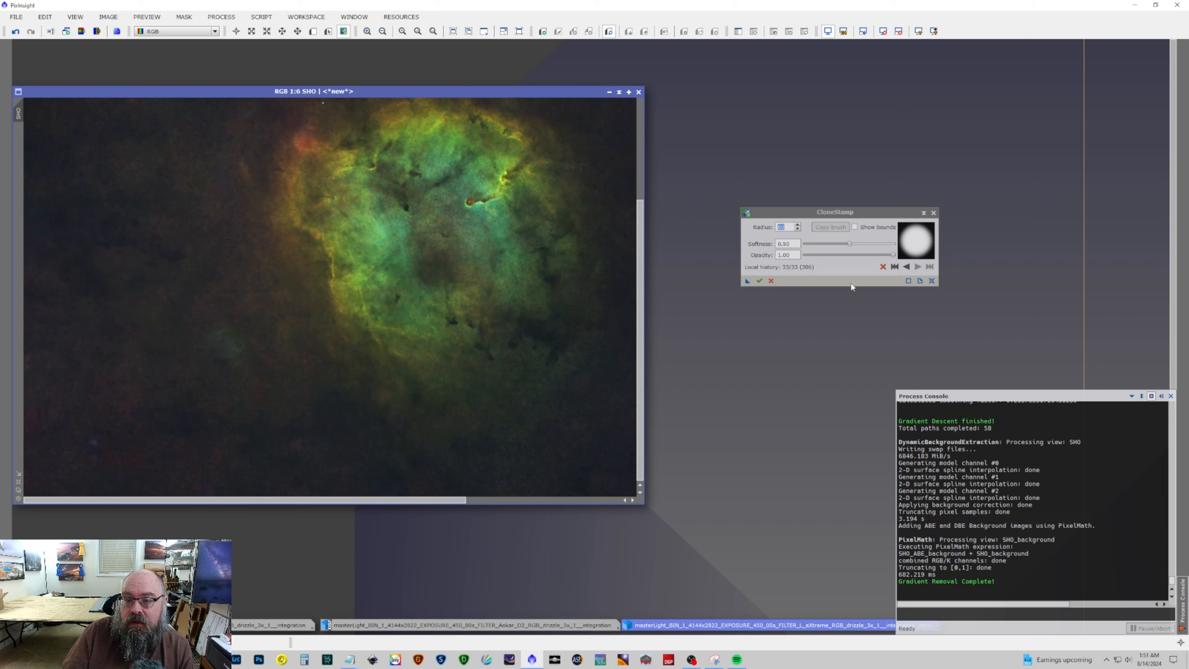
click(905, 266)
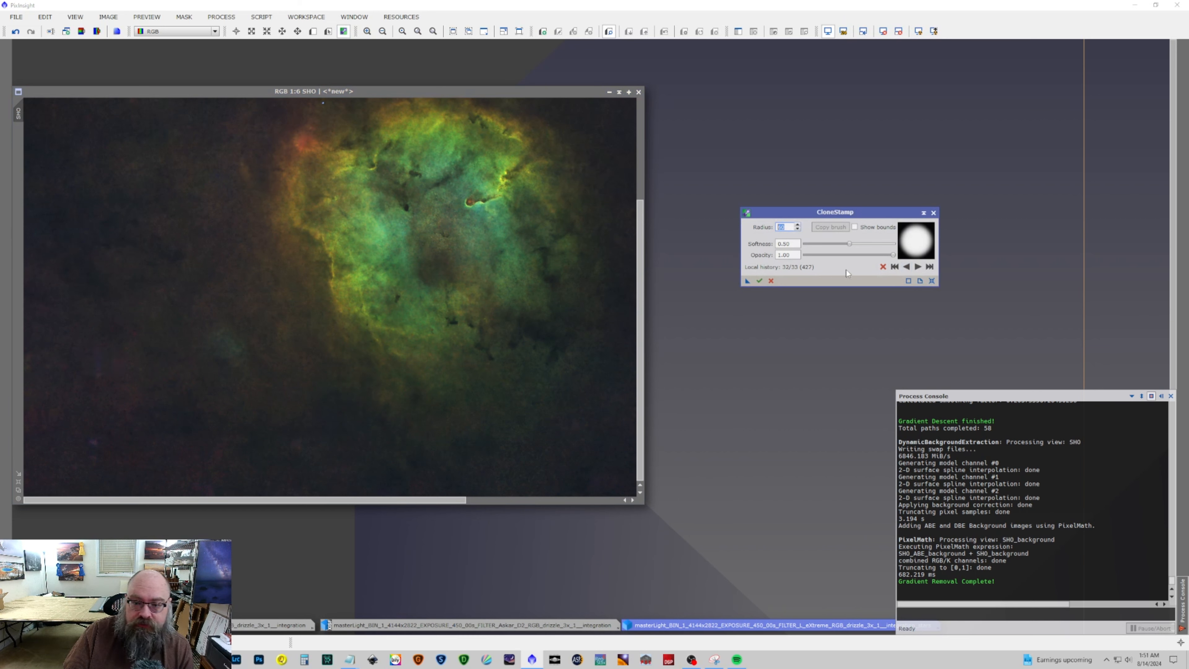
click(759, 281)
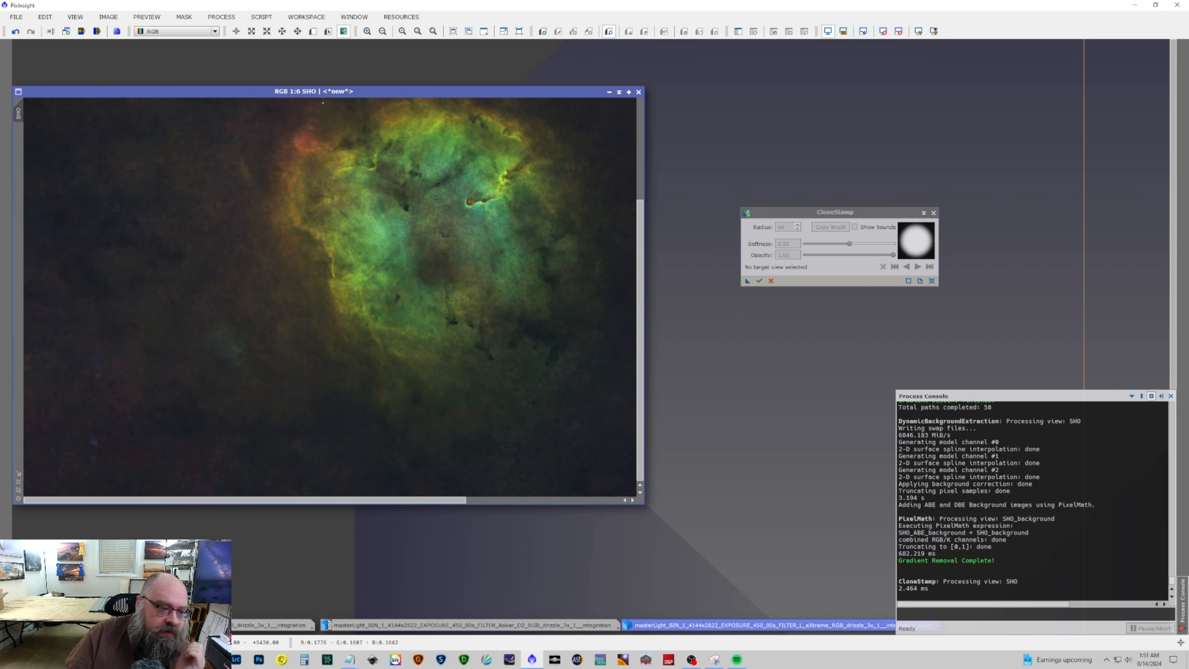
Examine the reddish and purple speckled patches in SHO's lower-left background at up to 4:1, and compare them with the full view.
scroll(147, 356, up, 2)
scroll(147, 356, up, 2)
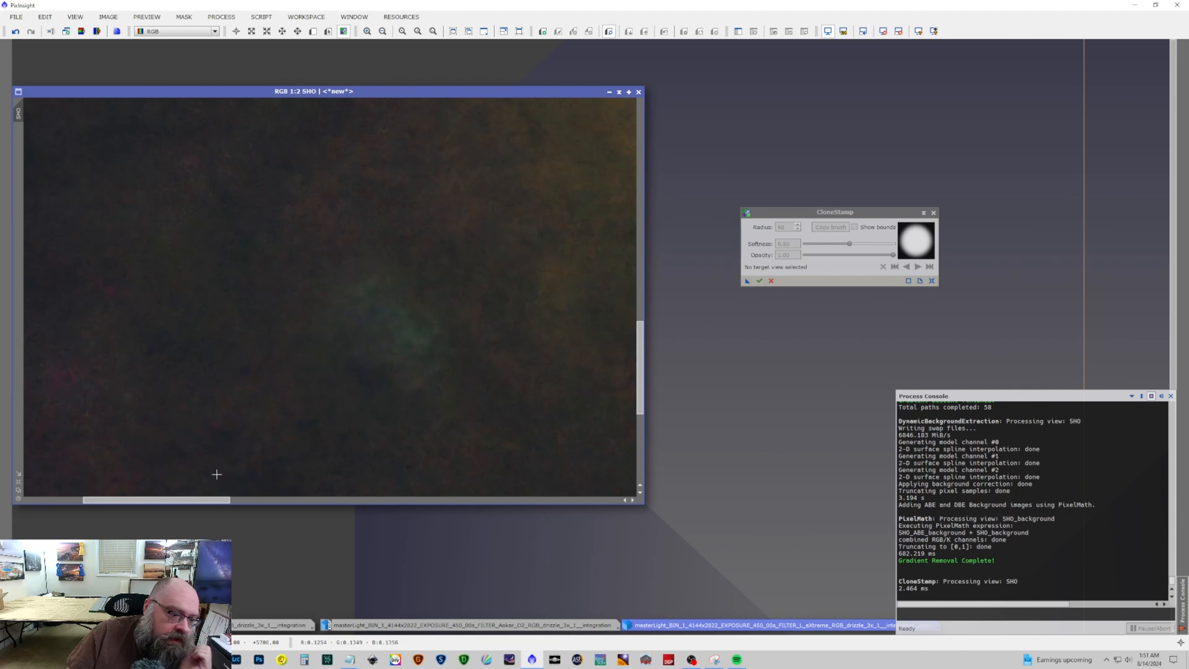
drag(212, 500, 174, 495)
scroll(179, 391, up, 2)
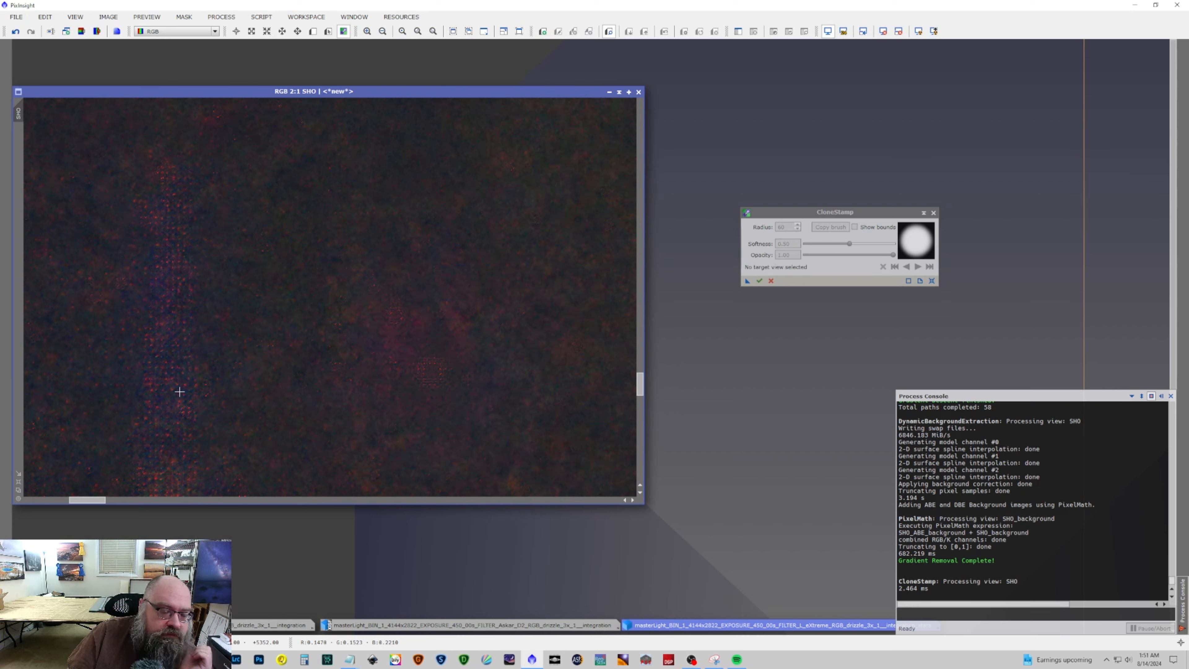
scroll(179, 391, down, 4)
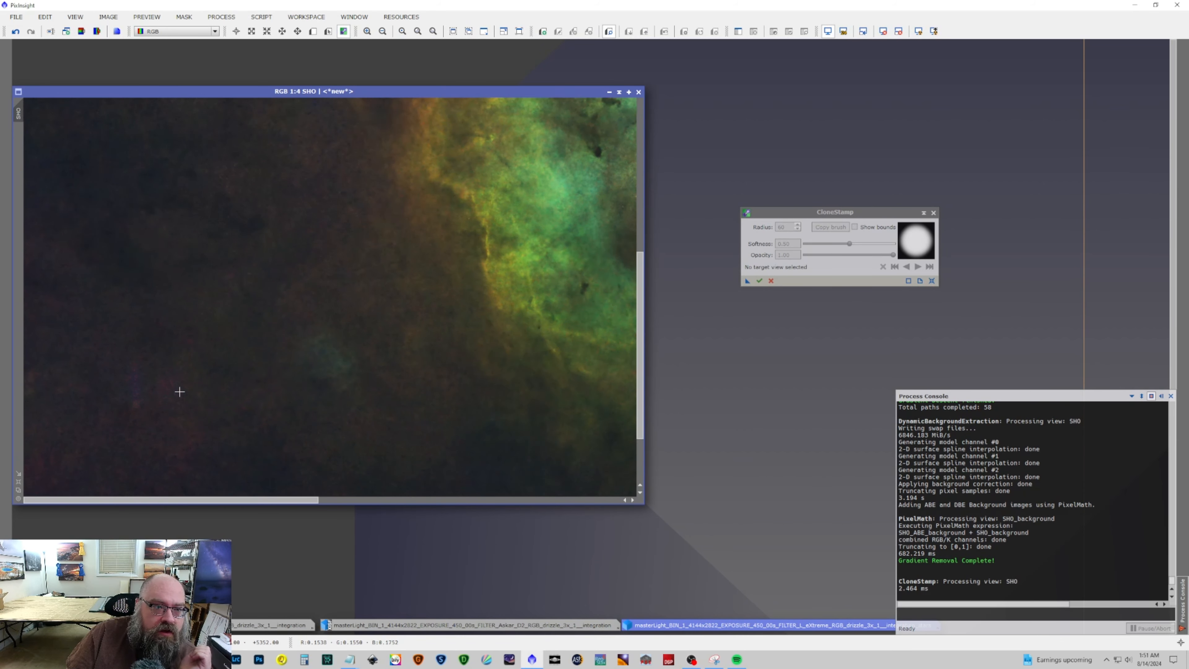
scroll(179, 392, down, 2)
scroll(179, 391, up, 6)
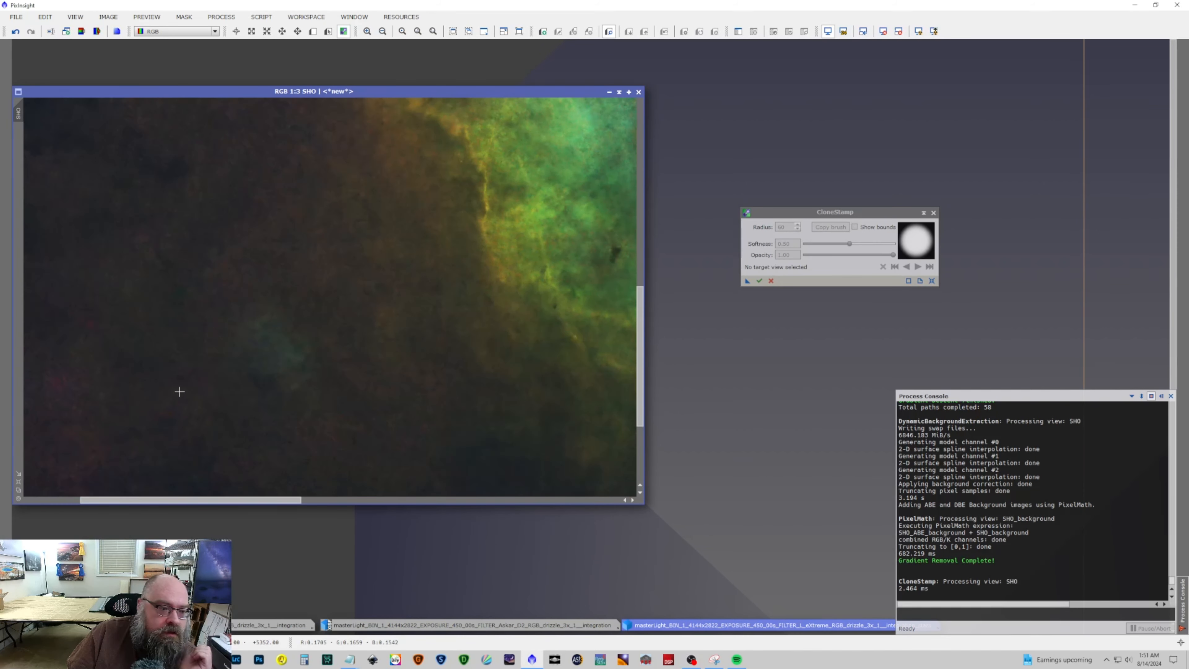
scroll(179, 392, up, 2)
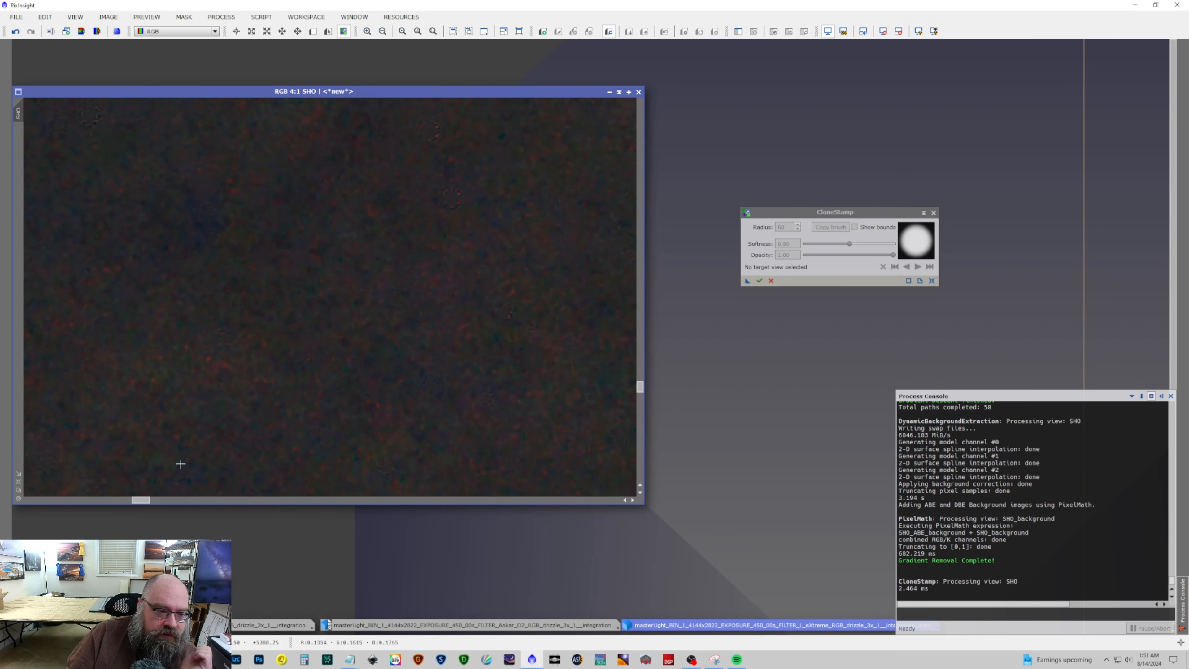
drag(143, 498, 90, 499)
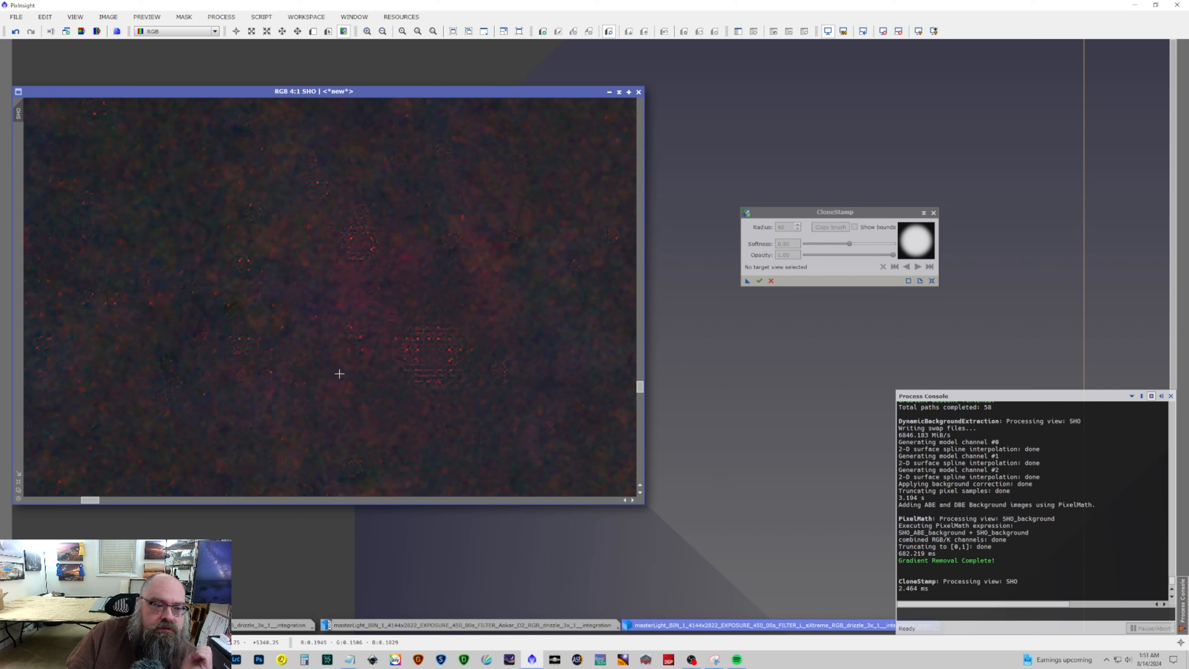
scroll(442, 359, down, 1)
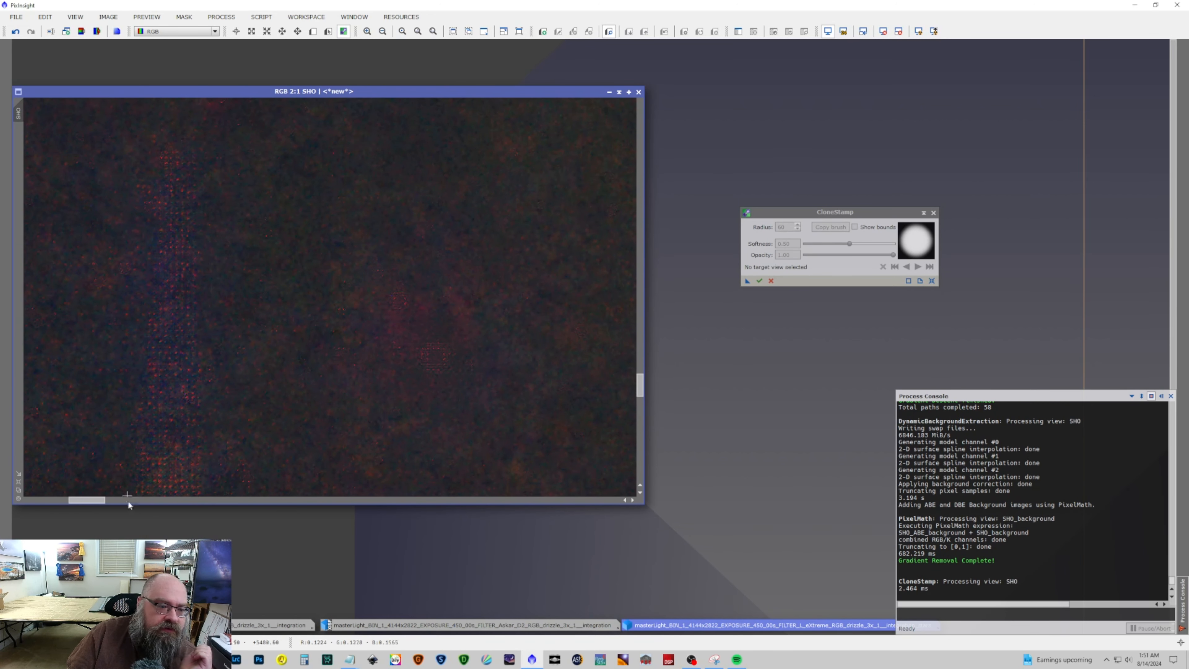
scroll(191, 320, down, 2)
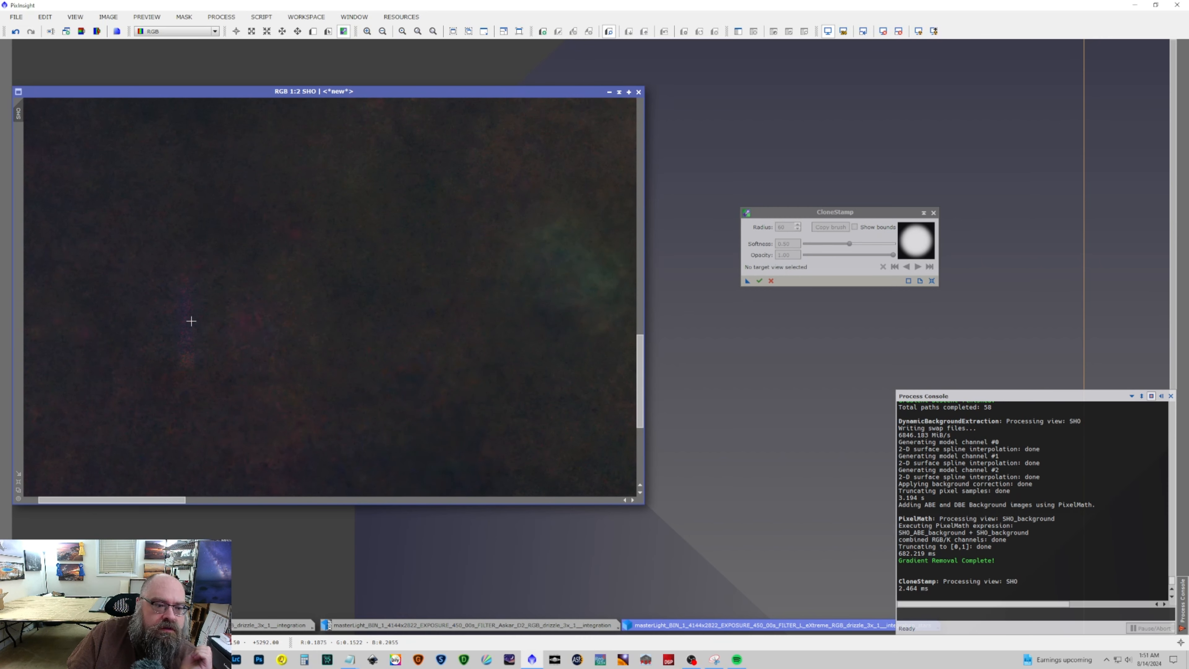
scroll(191, 320, down, 4)
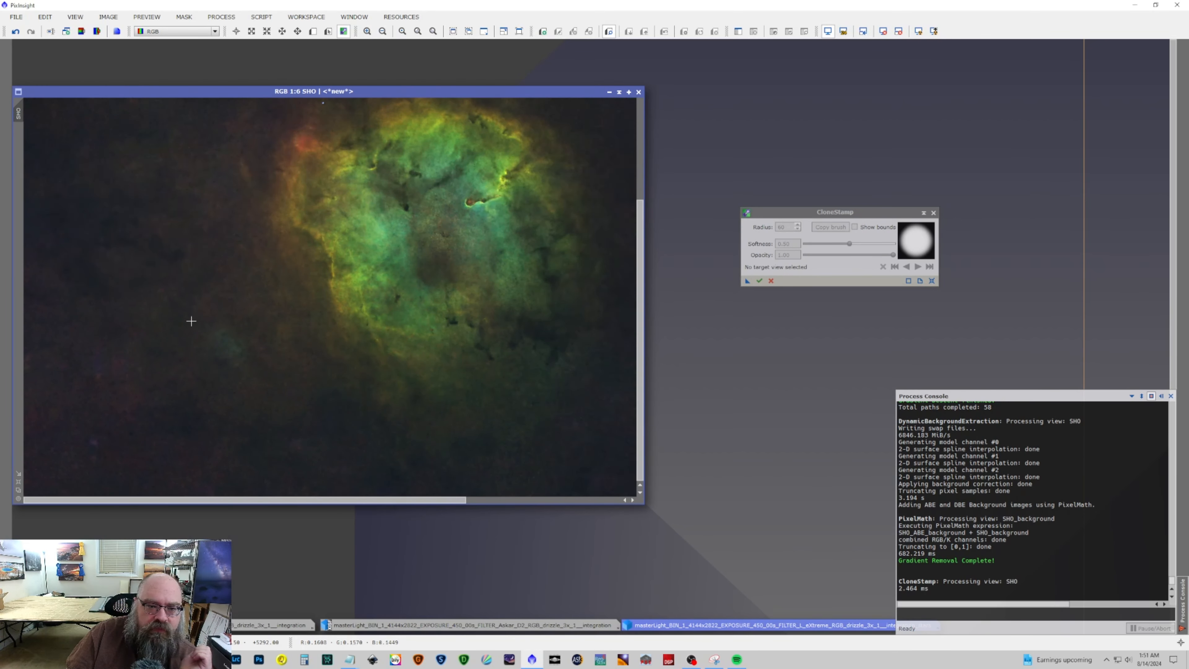
scroll(191, 321, down, 3)
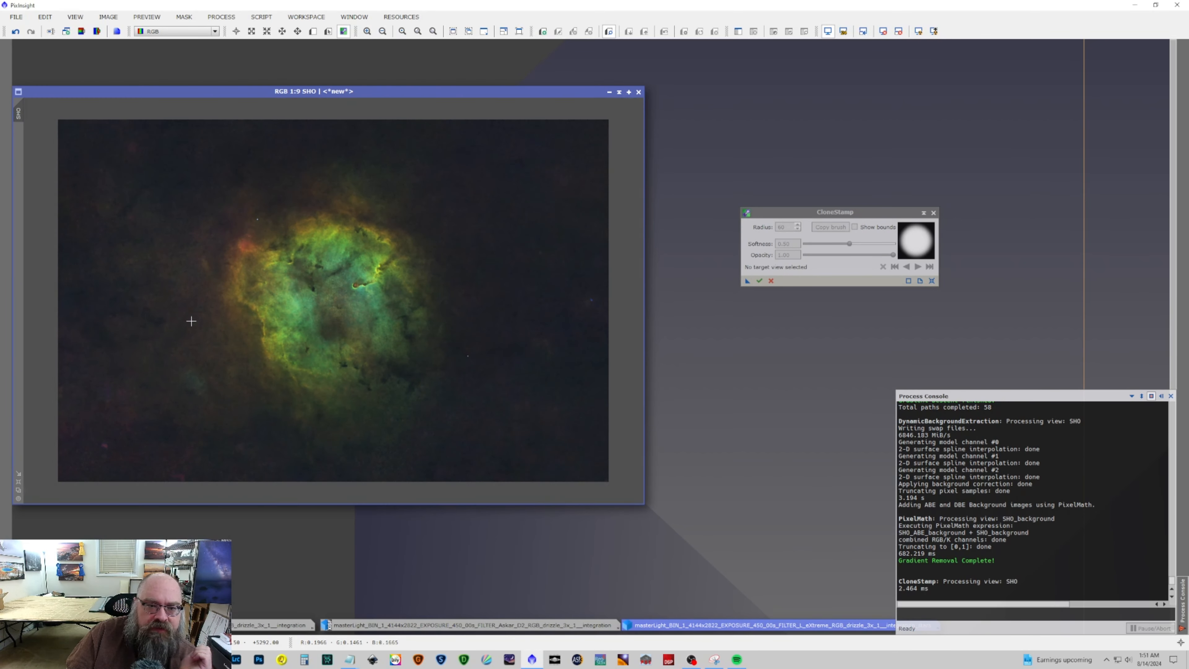
Close CloneStamp and open CurvesTransformation with a real-time preview of SHO.
click(934, 214)
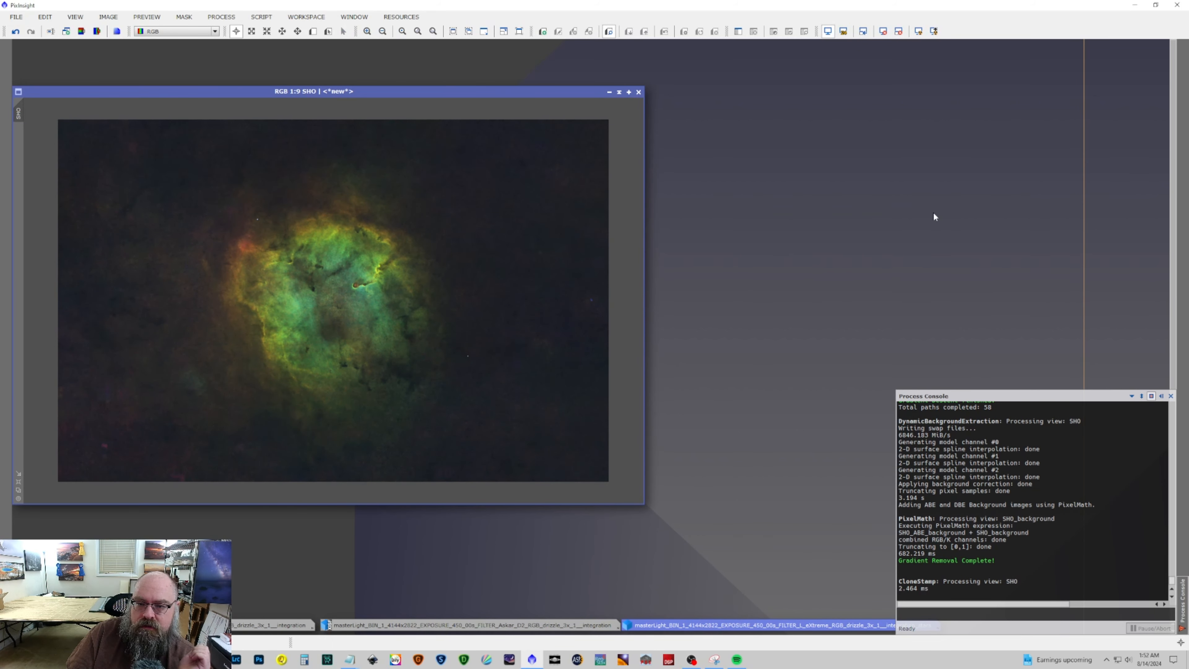
click(222, 17)
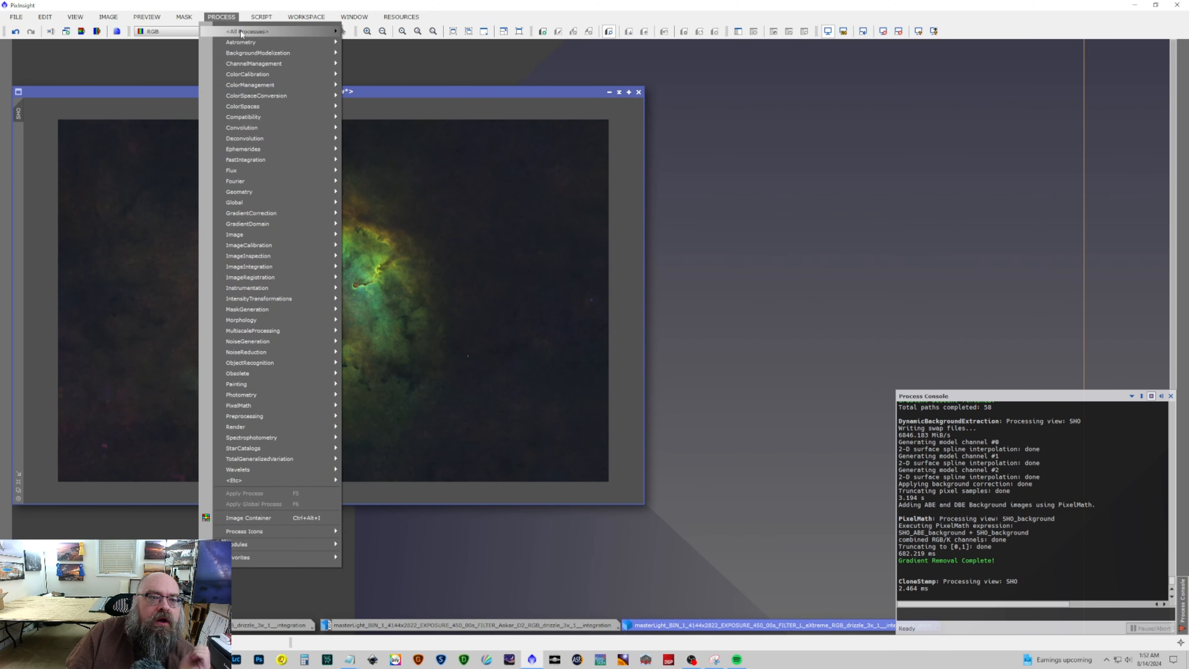
mouse_move(246, 32)
click(412, 374)
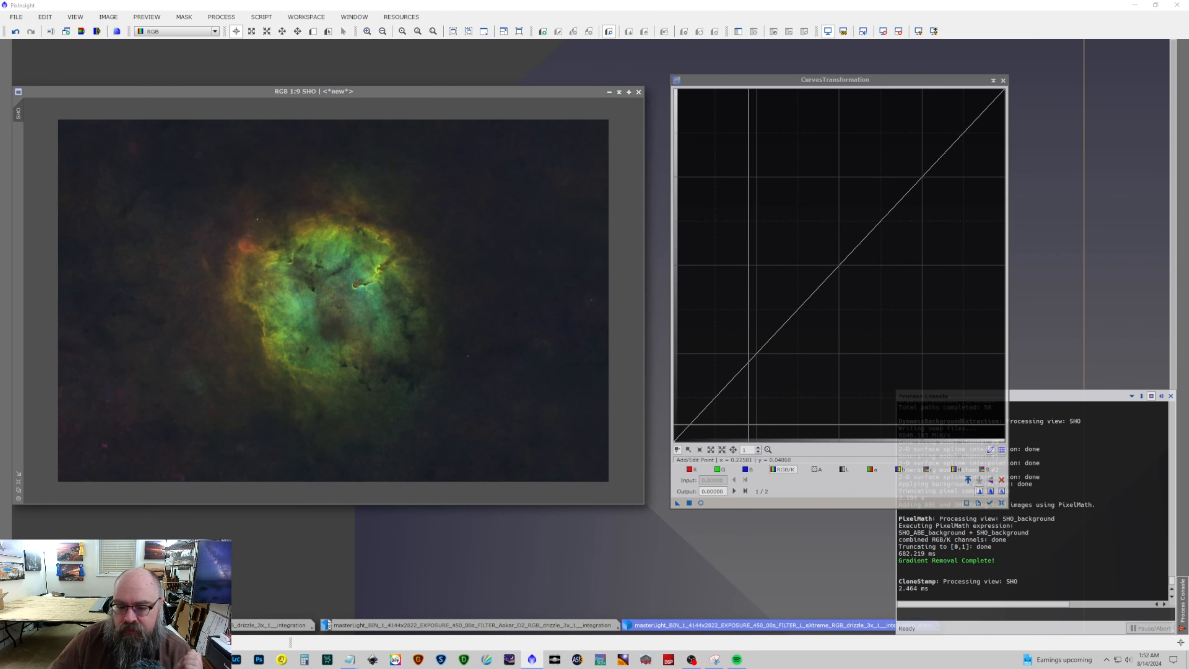
click(701, 502)
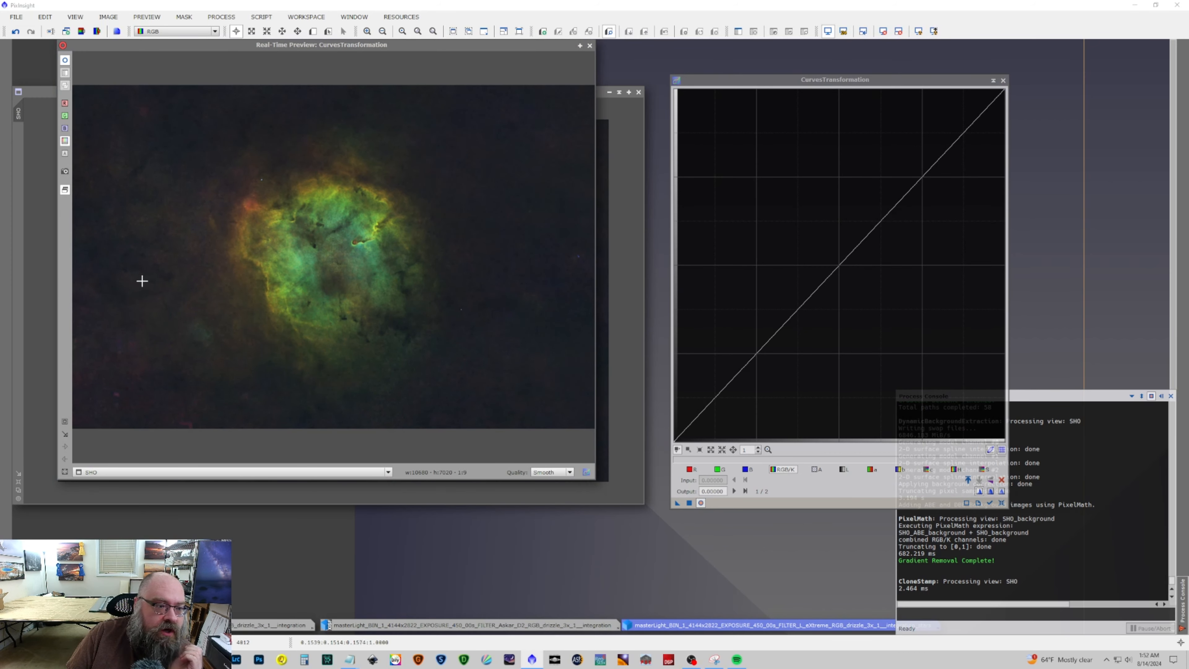
Shape the RGB/K curve from sampled background and red nebula tones: lower about 0.135 to 0.104 and set about 0.374 to 0.368.
click(125, 256)
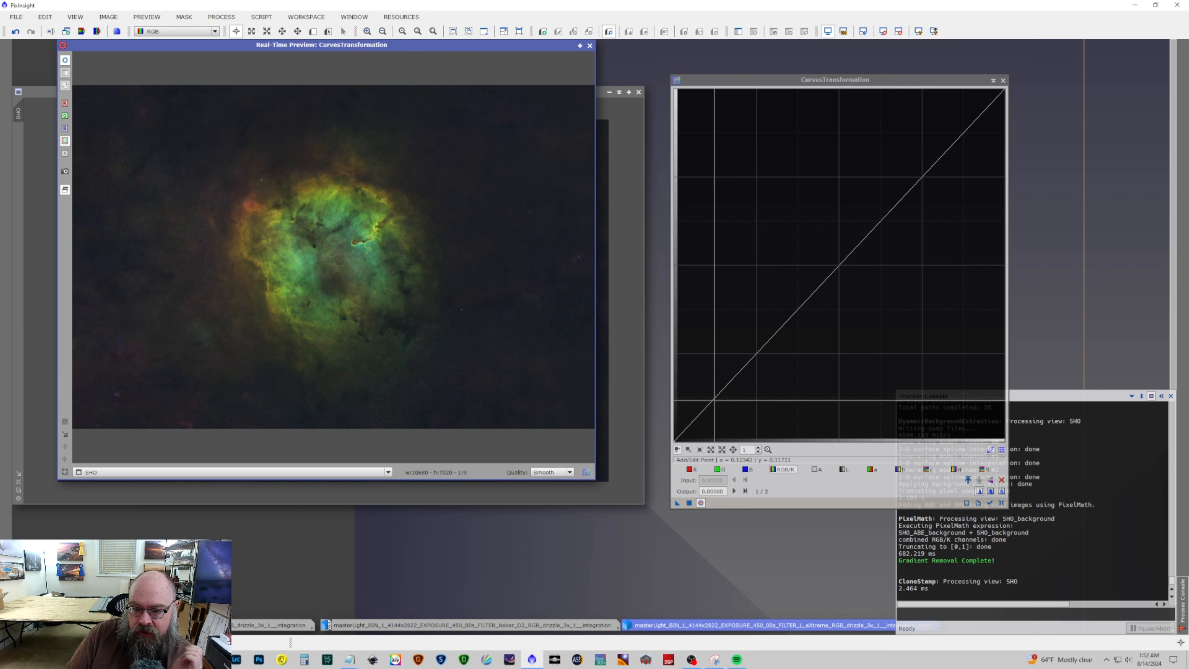
click(714, 401)
drag(713, 401, 718, 404)
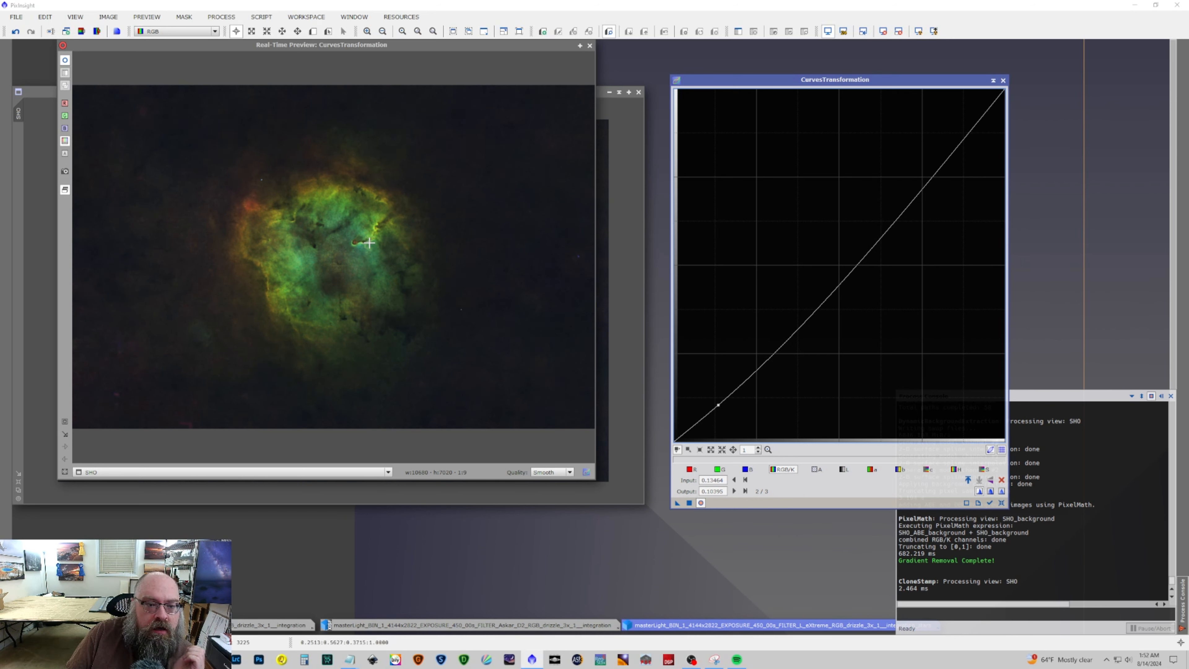
click(249, 205)
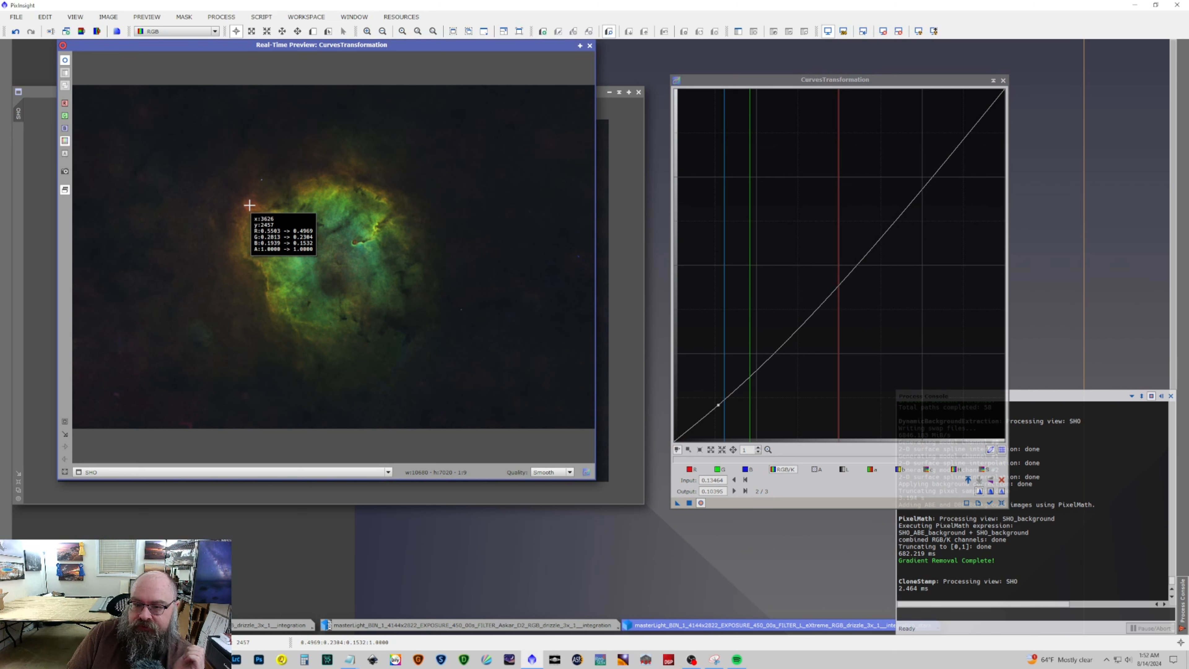
click(801, 317)
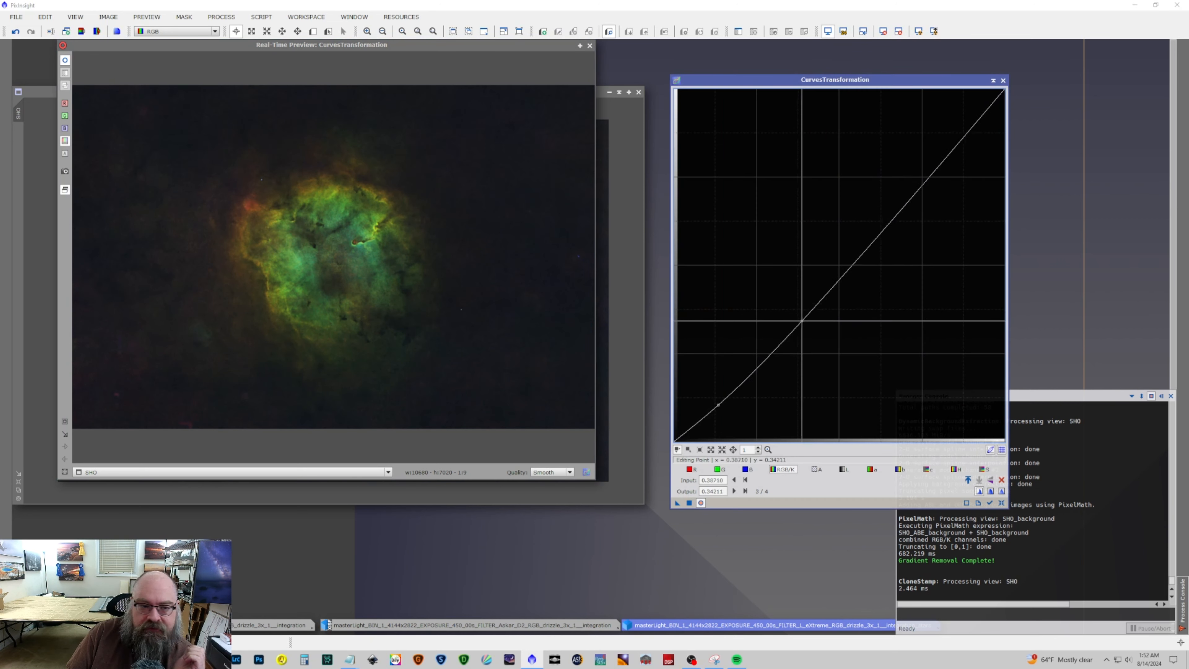
drag(801, 318, 798, 311)
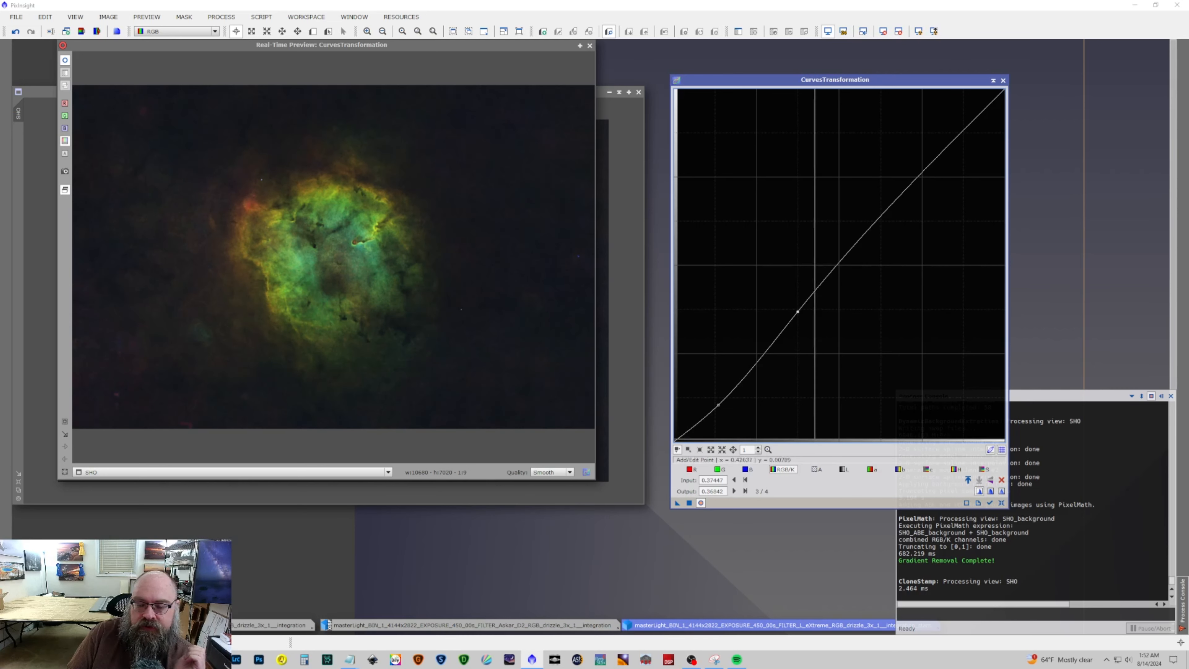
Apply the contrast curve to SHO, reset the curve, and close CurvesTransformation and its real-time preview.
click(689, 502)
click(1001, 502)
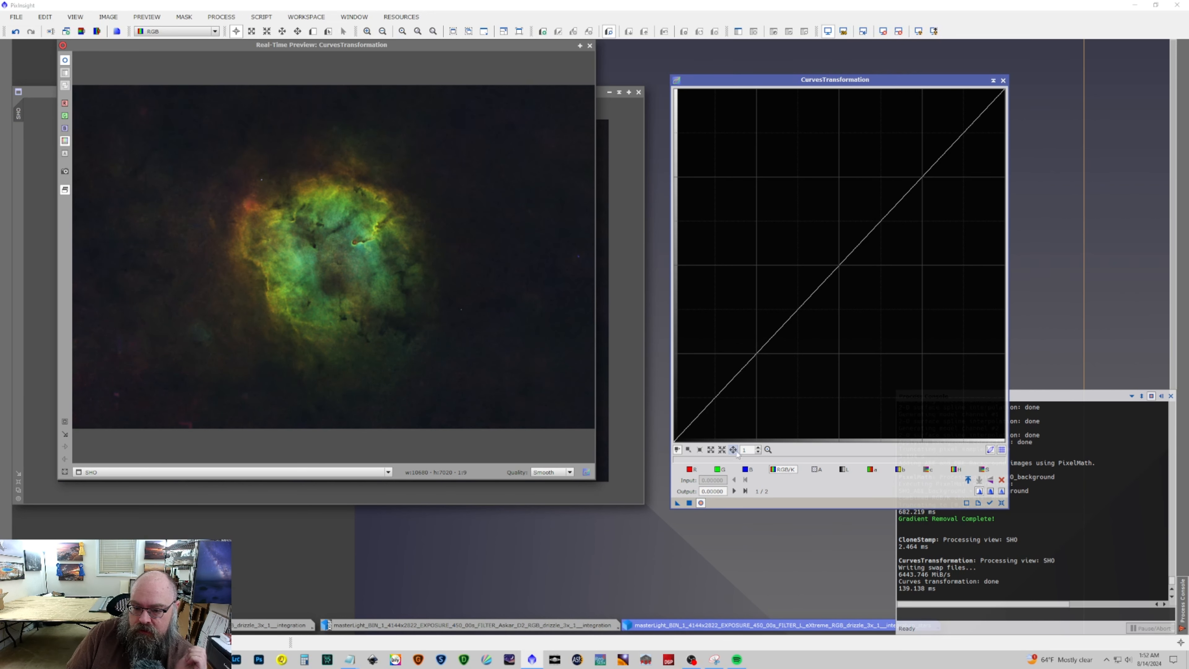
click(1003, 80)
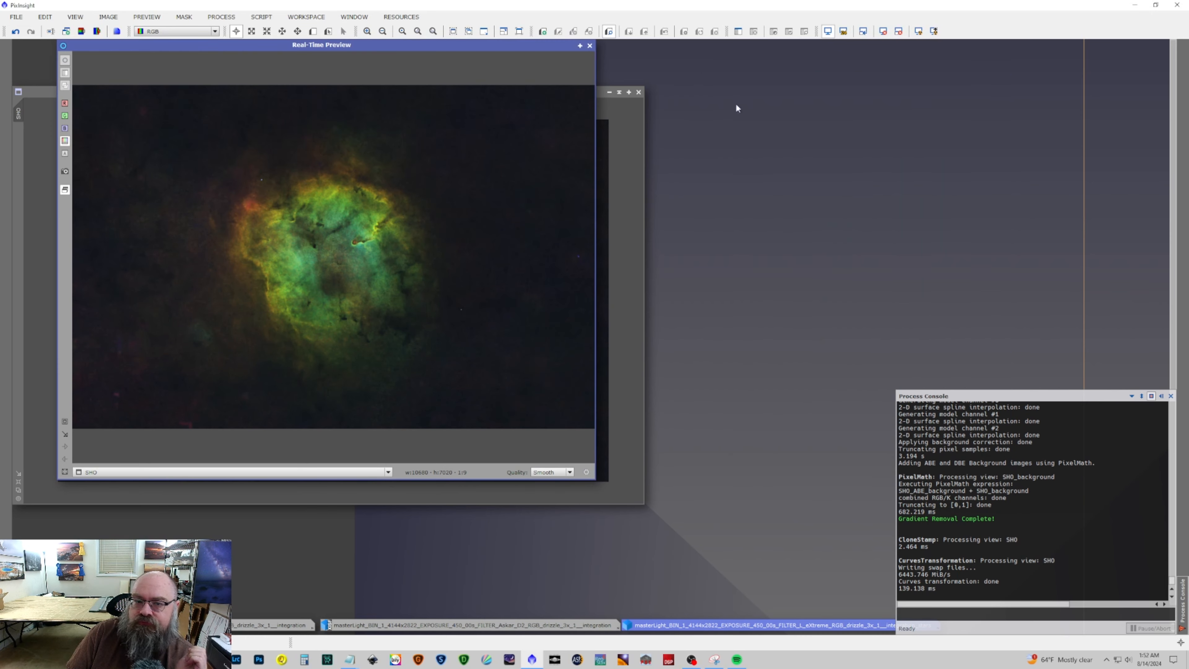
click(589, 46)
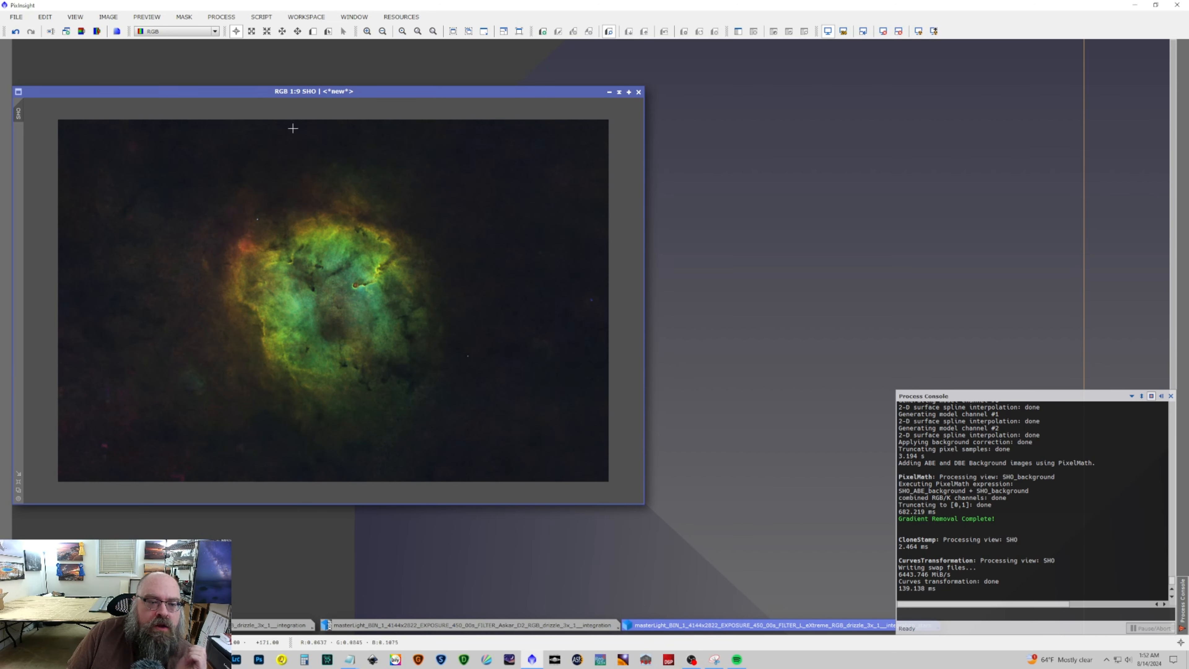
Inspect the nebula's core in SHO at up to 1:3 and load the saved set of process icons.
scroll(305, 234, up, 8)
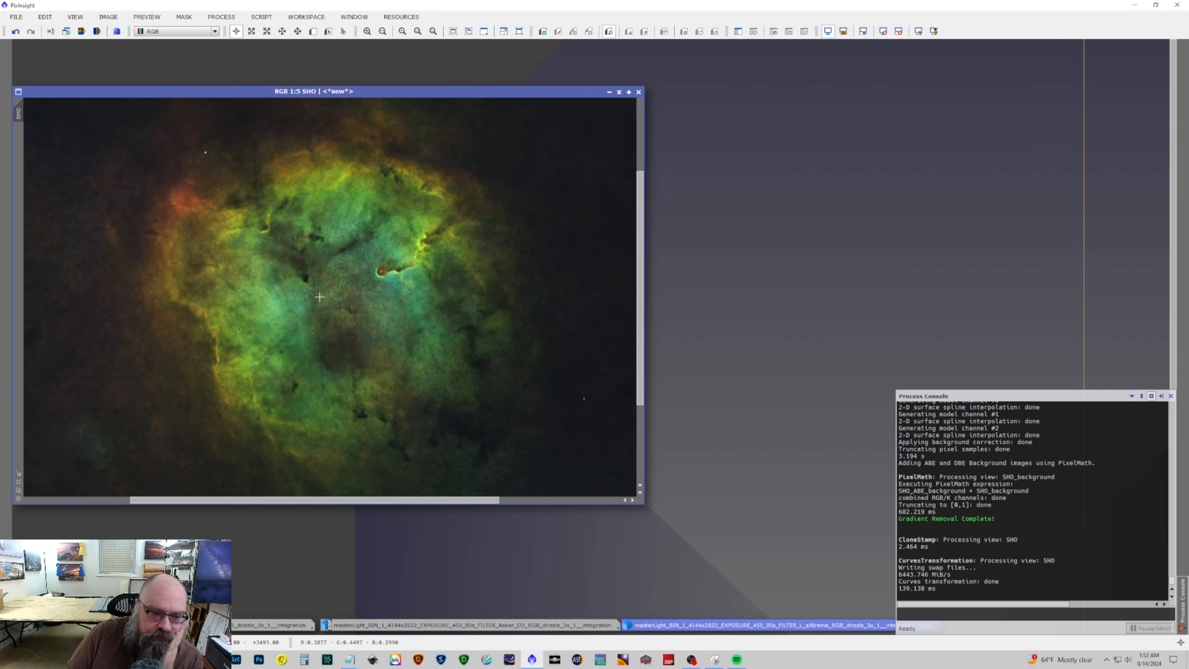
scroll(319, 297, down, 2)
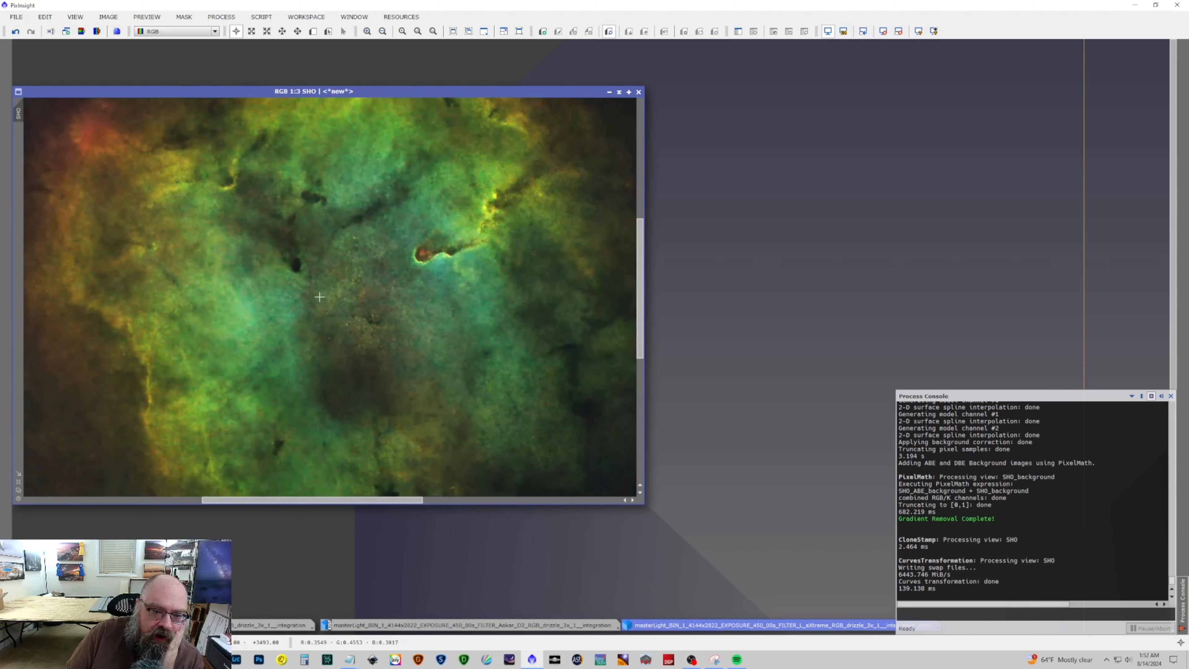
scroll(319, 297, down, 3)
scroll(319, 297, down, 2)
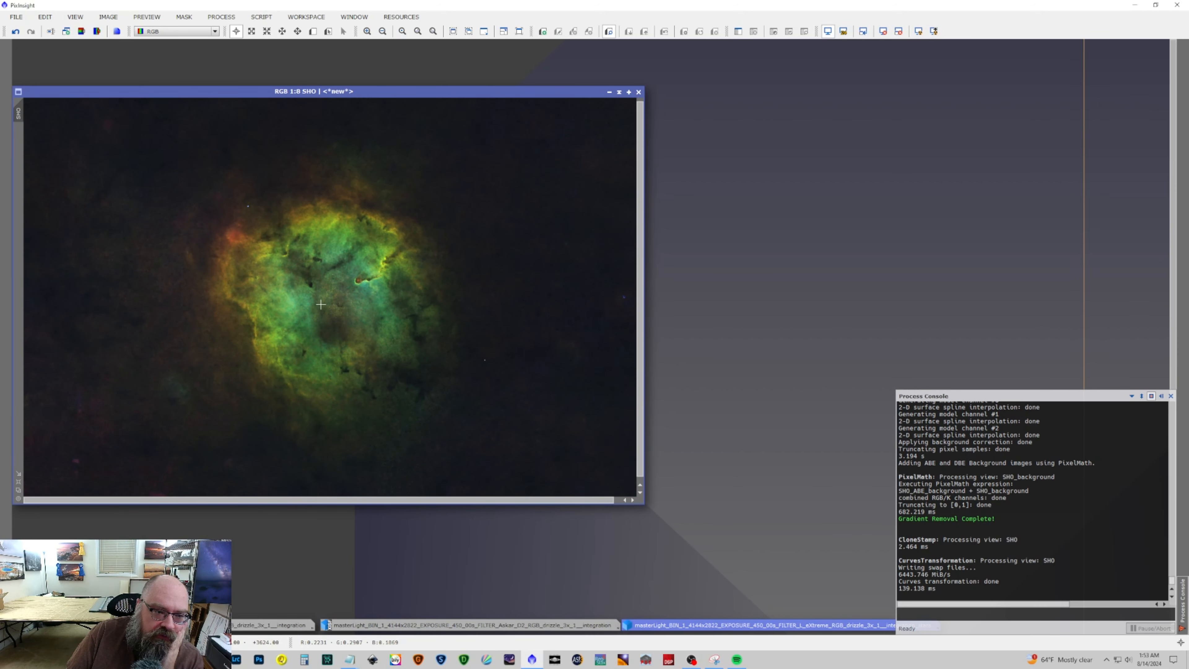
click(216, 19)
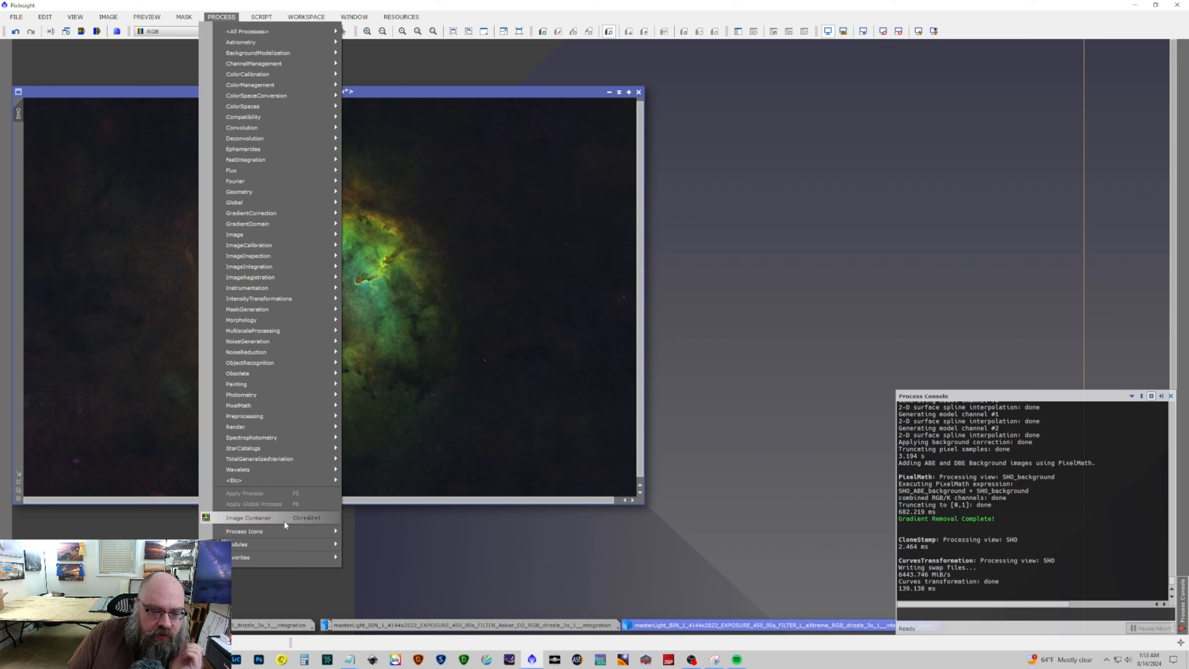
mouse_move(284, 531)
click(381, 530)
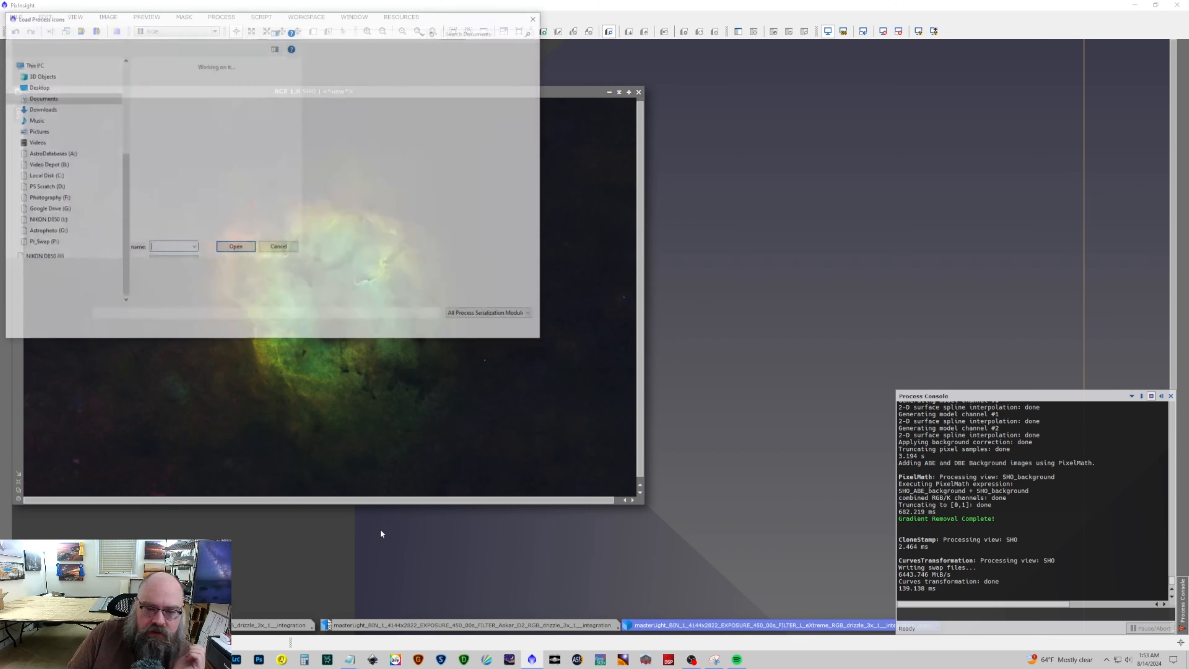
scroll(482, 286, down, 1)
click(177, 265)
double_click(177, 264)
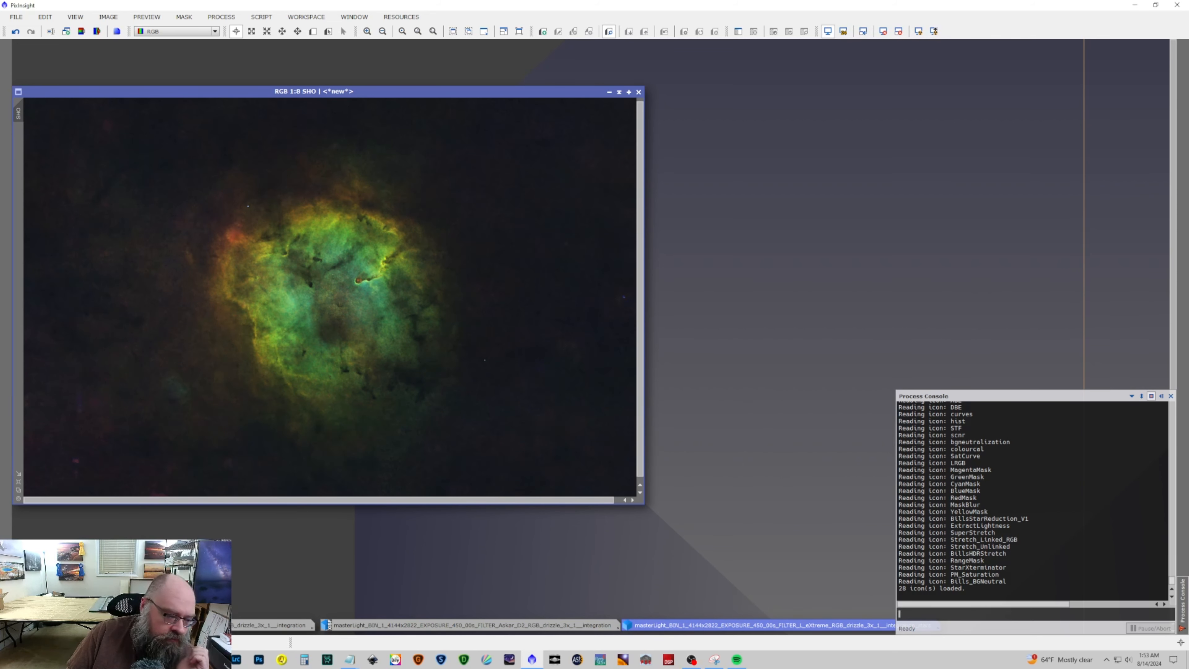
Move all the loaded process icons from Workspace01 to Workspace02 and return to the workspace containing SHO.
scroll(823, 485, up, 1)
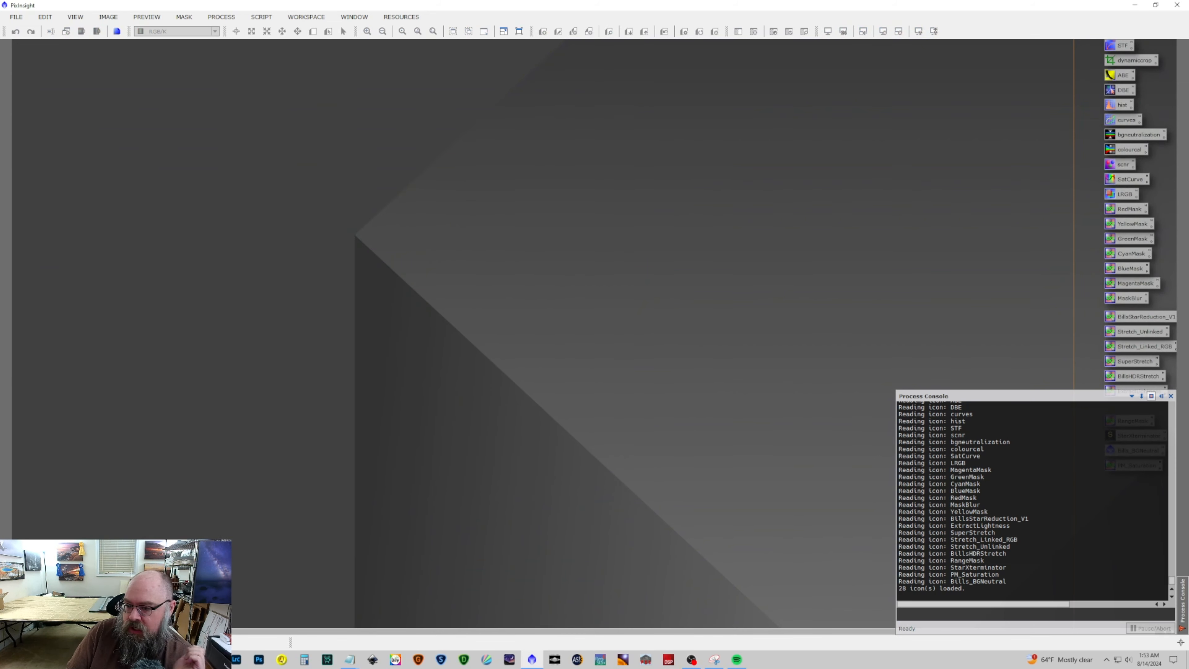
click(1170, 395)
drag(1152, 493, 1125, 46)
right_click(1119, 45)
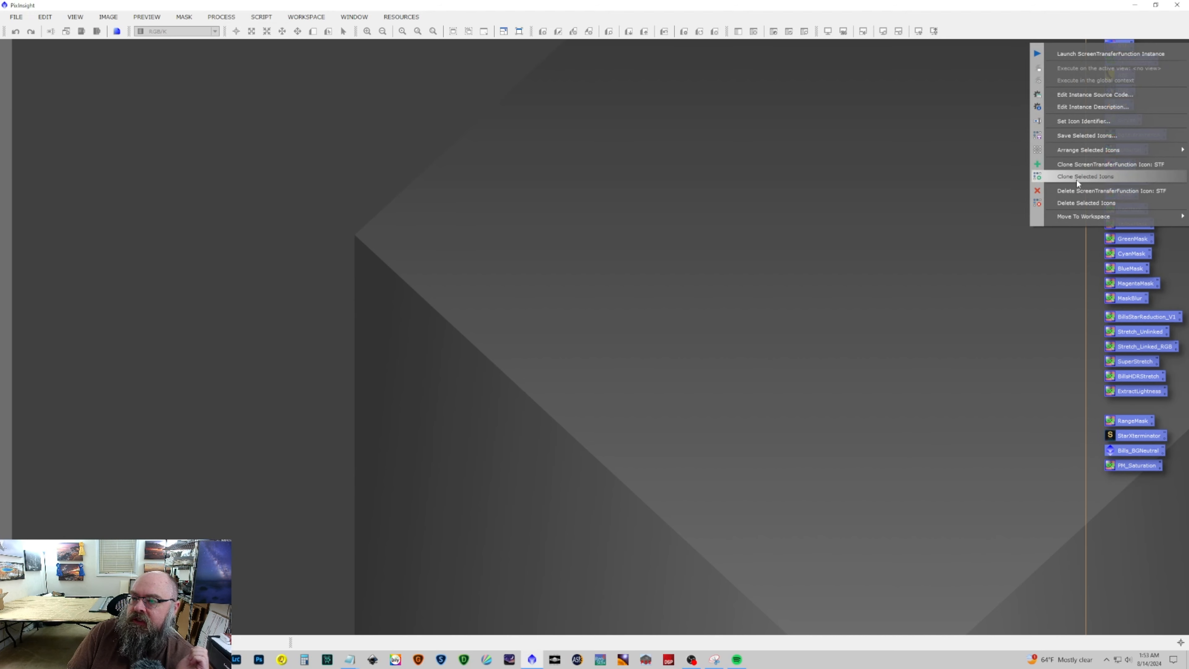
mouse_move(1082, 215)
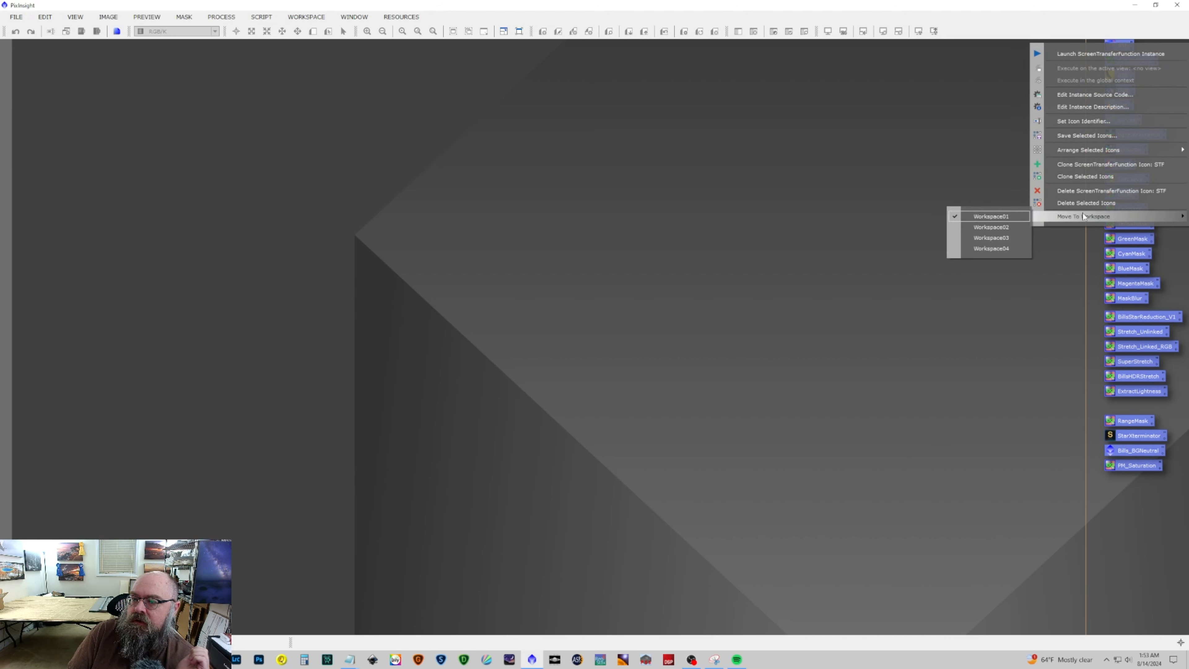
click(1005, 225)
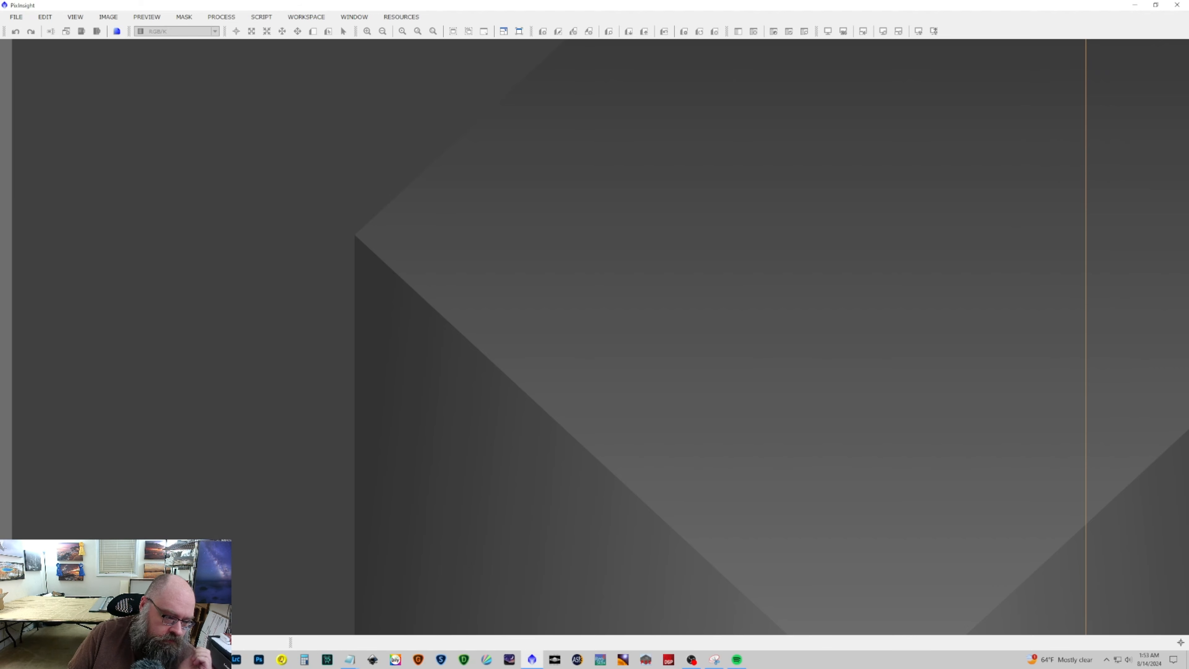
click(84, 642)
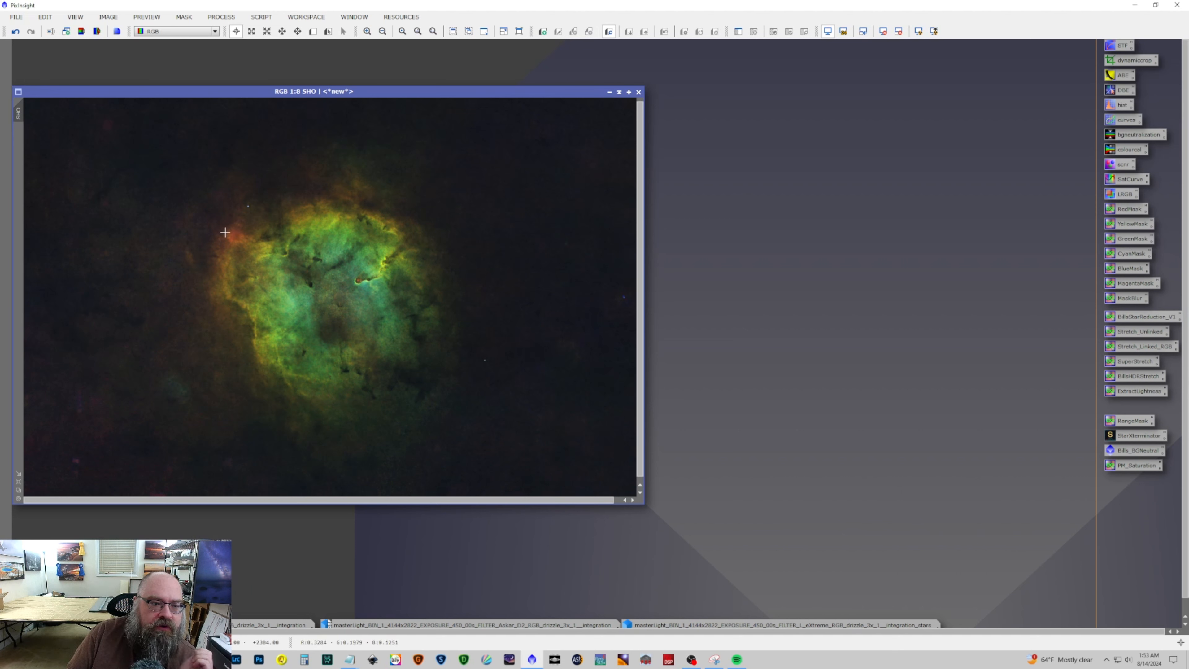
Try generating a red mask from SHO with RedMask, and discard it.
drag(1128, 209, 257, 291)
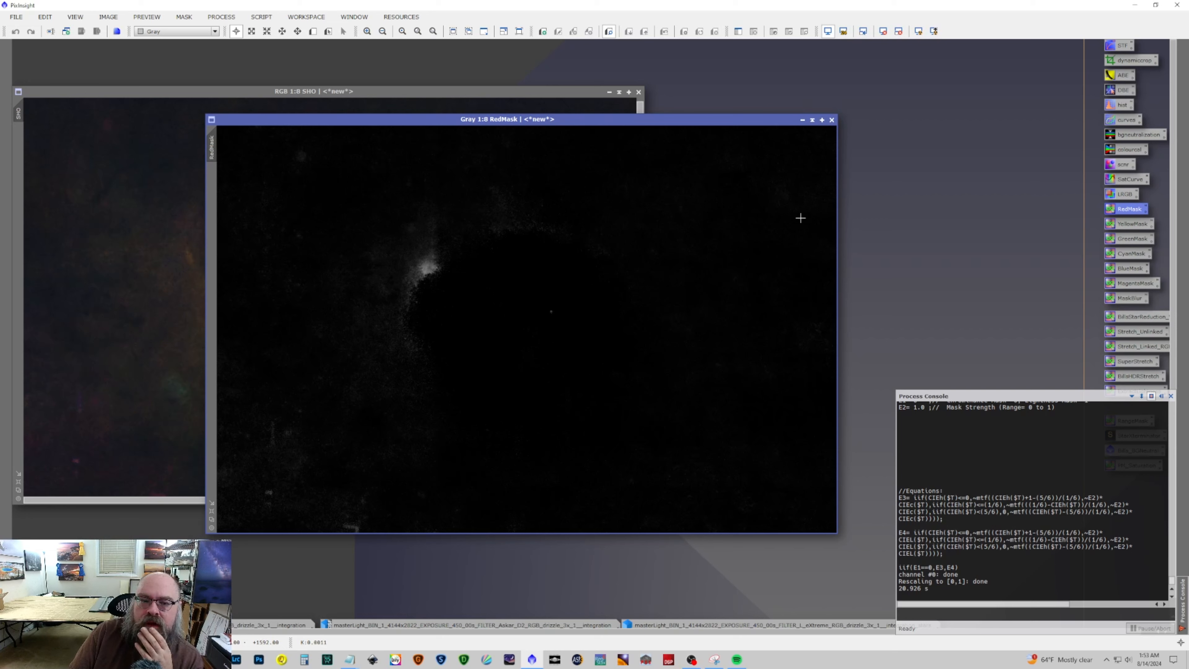
drag(641, 116, 453, 90)
click(638, 92)
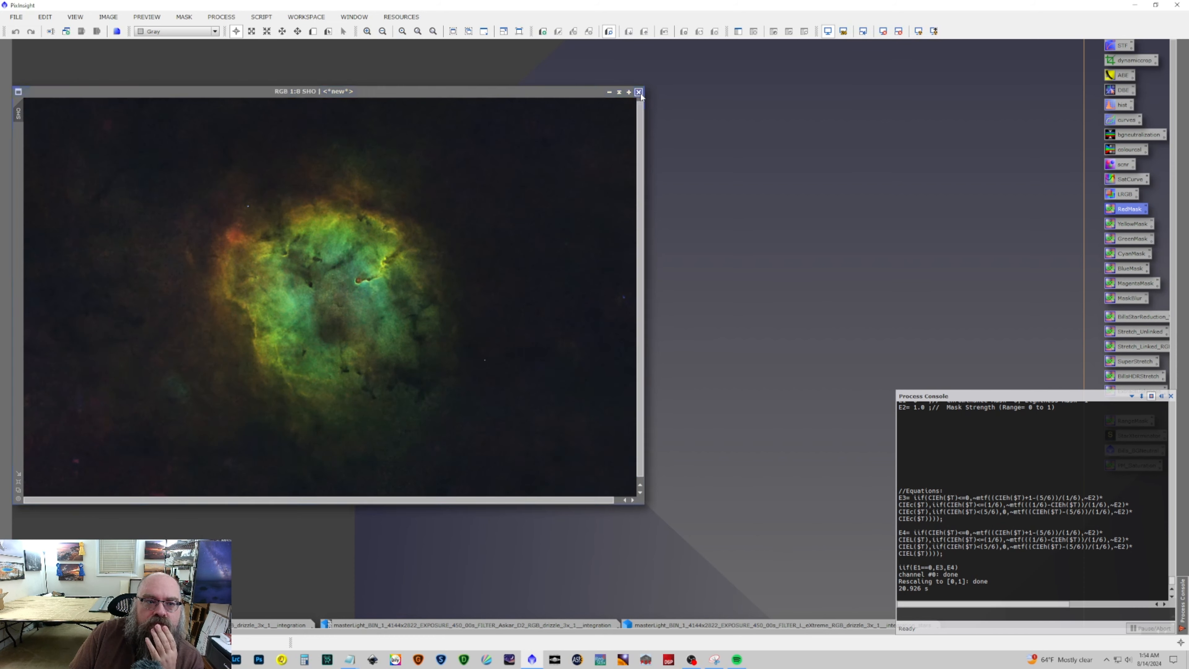
Generate a yellow mask from SHO with YellowMask and soften it with three passes of MaskBlur.
drag(1129, 224, 263, 274)
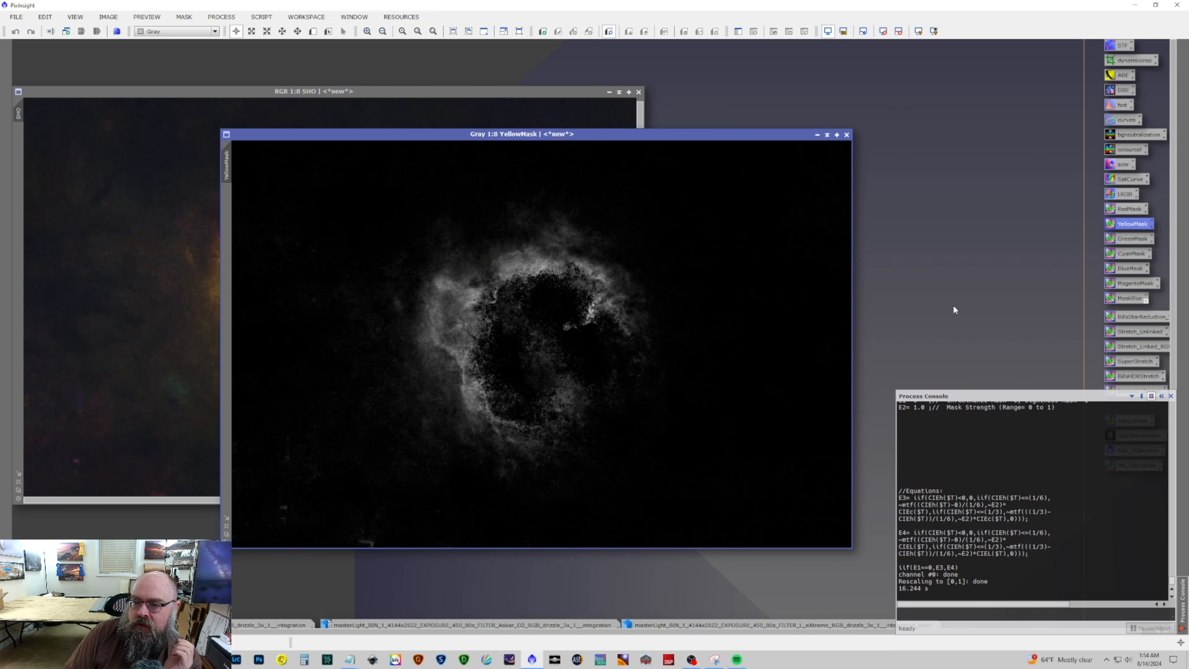
drag(1137, 302, 580, 305)
drag(1137, 302, 754, 304)
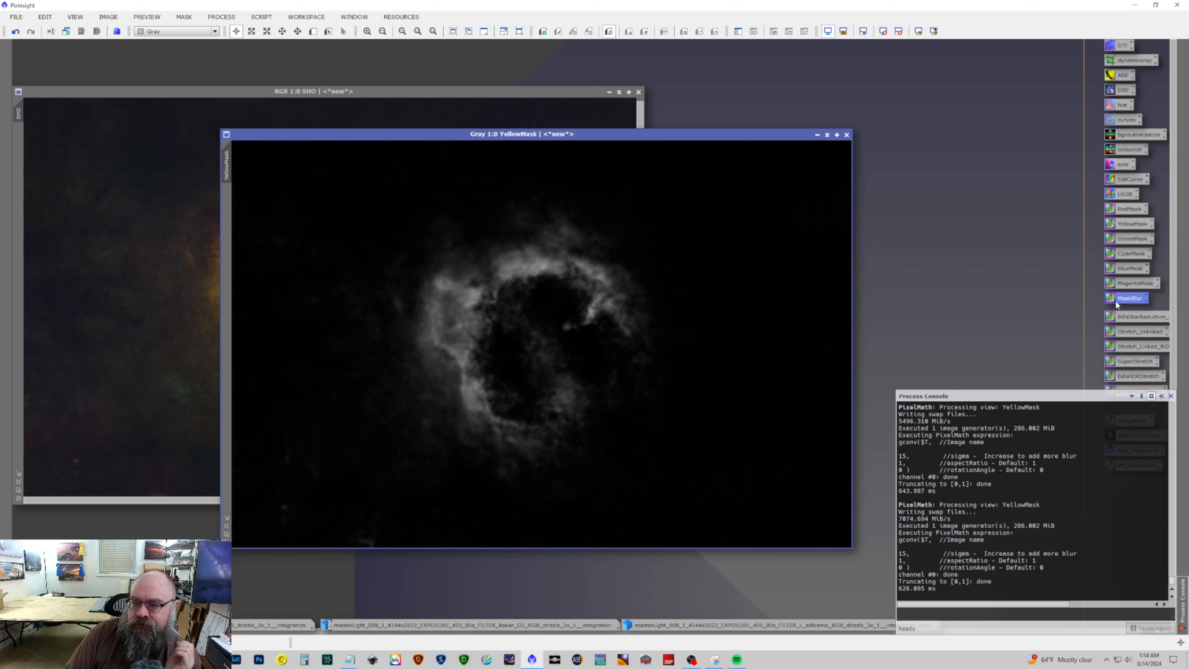
drag(1129, 303, 540, 314)
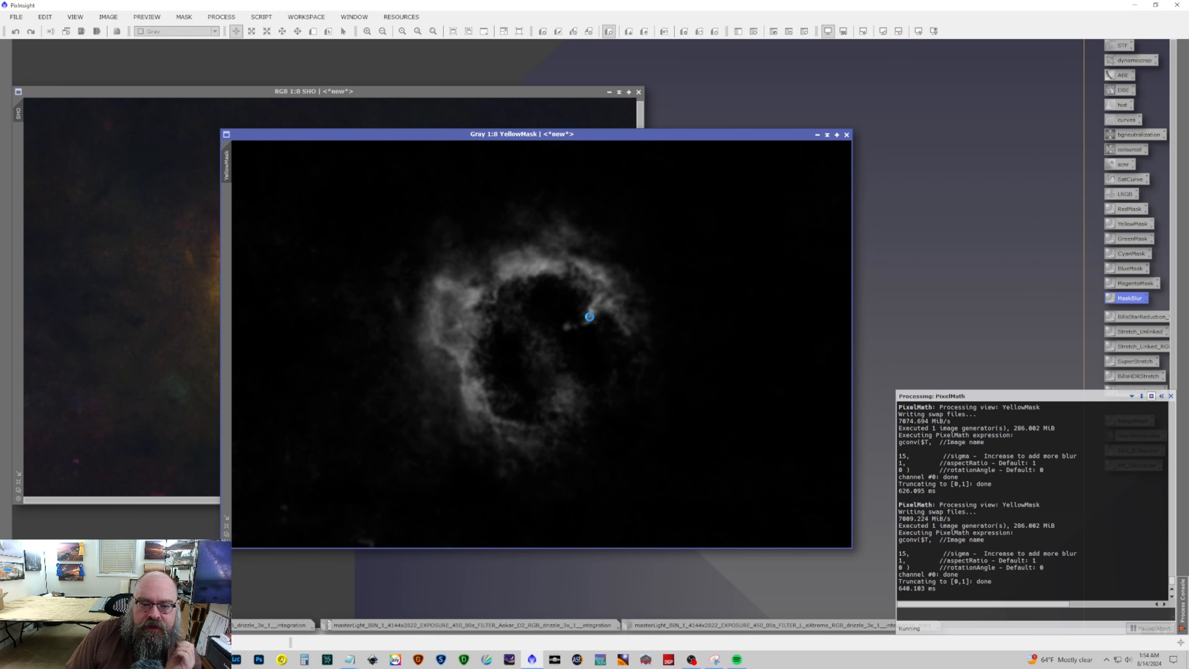
Apply the blurred YellowMask to SHO as its mask and open CurvesTransformation with a real-time preview.
drag(226, 169, 17, 140)
click(188, 109)
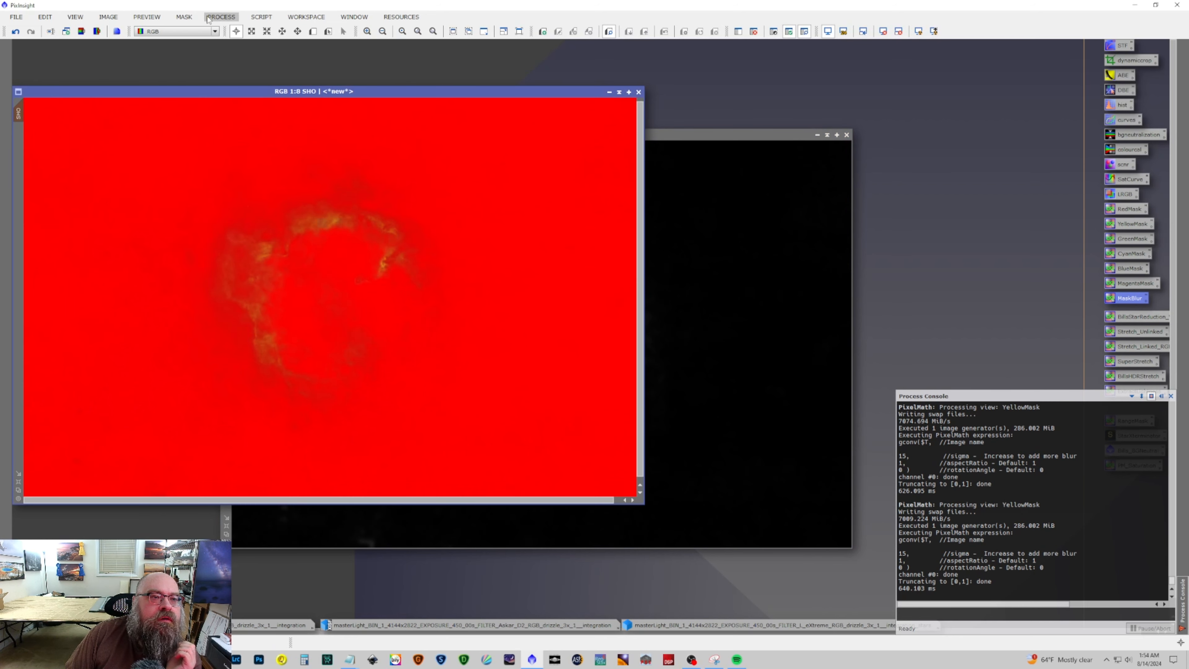
click(221, 16)
mouse_move(255, 31)
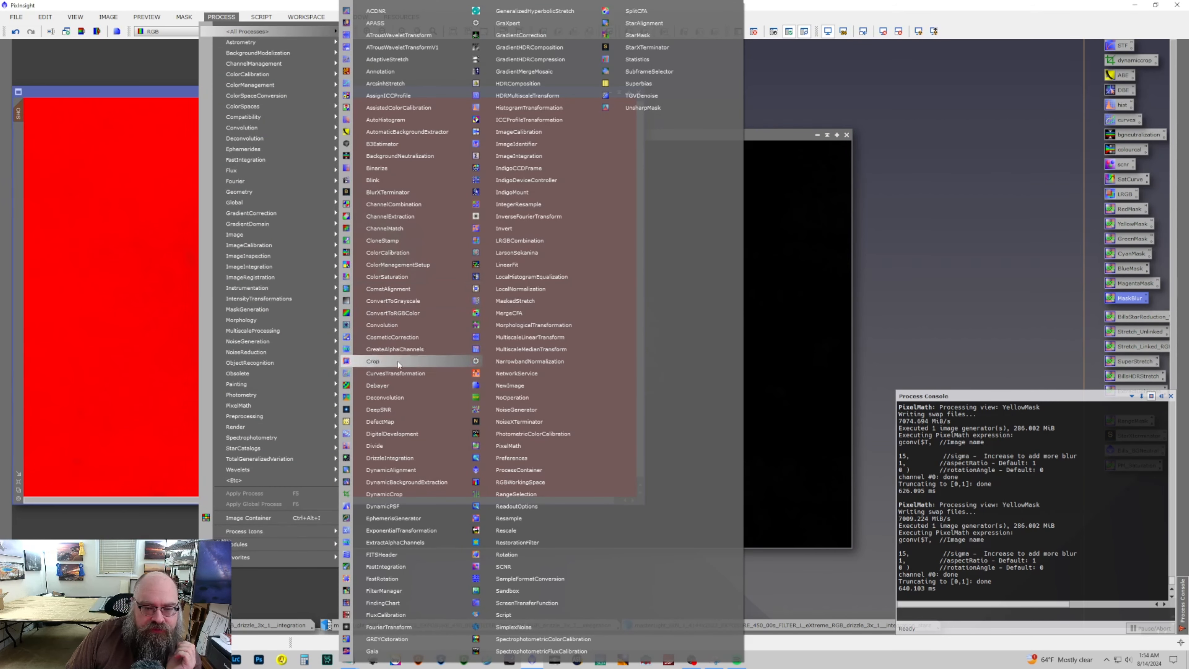
click(399, 374)
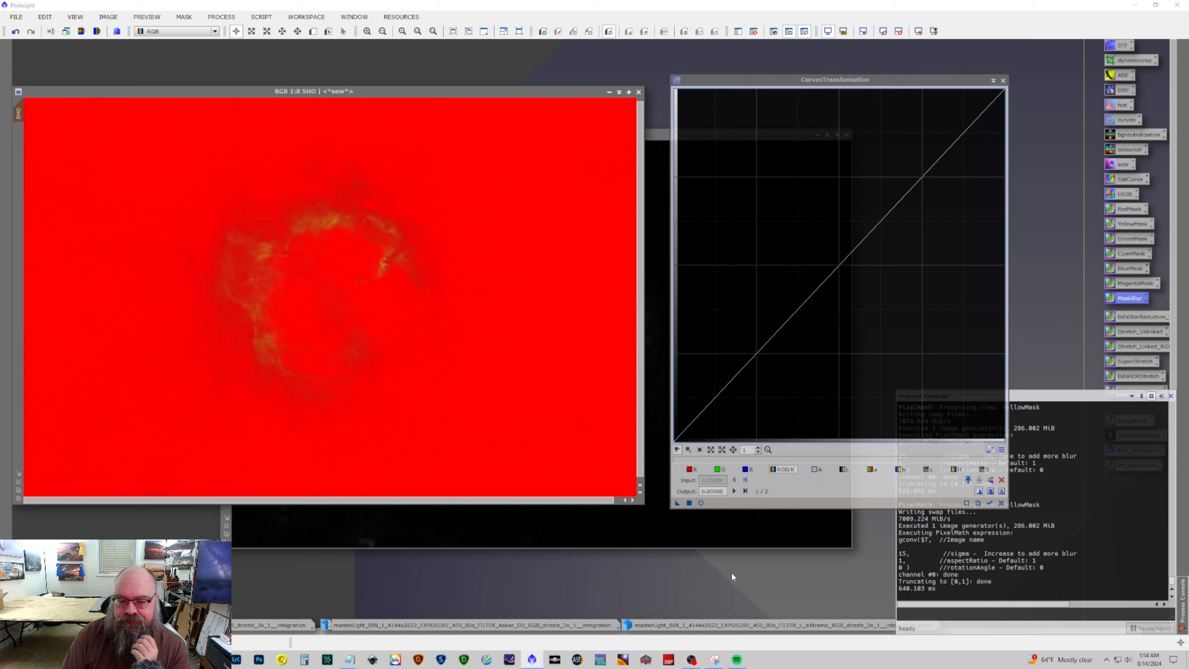
click(701, 502)
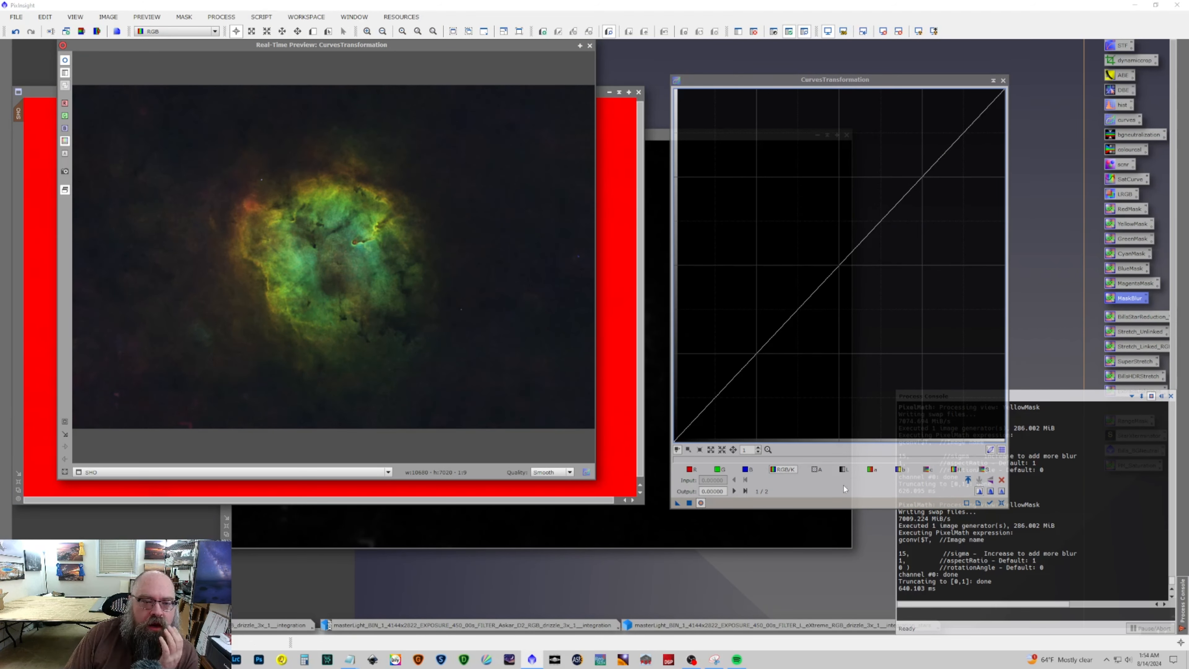
Lower the green curve at about 0.575 to 0.383 and raise the red curve at about 0.324 to 0.509.
click(720, 468)
drag(826, 283, 863, 306)
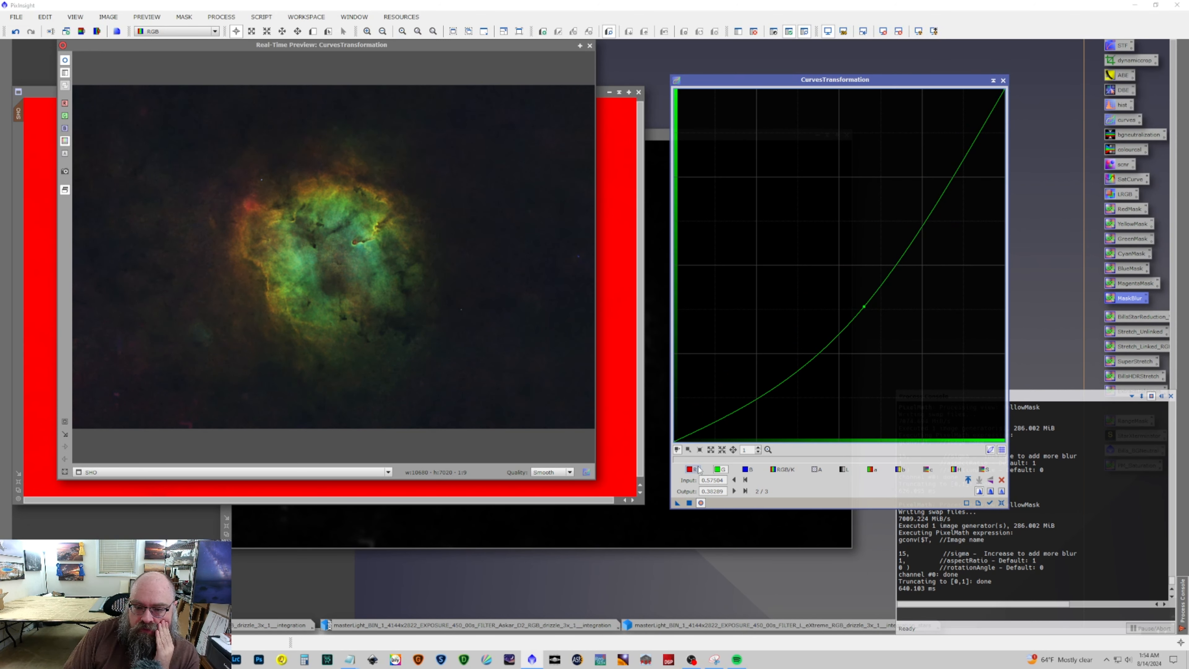
click(684, 468)
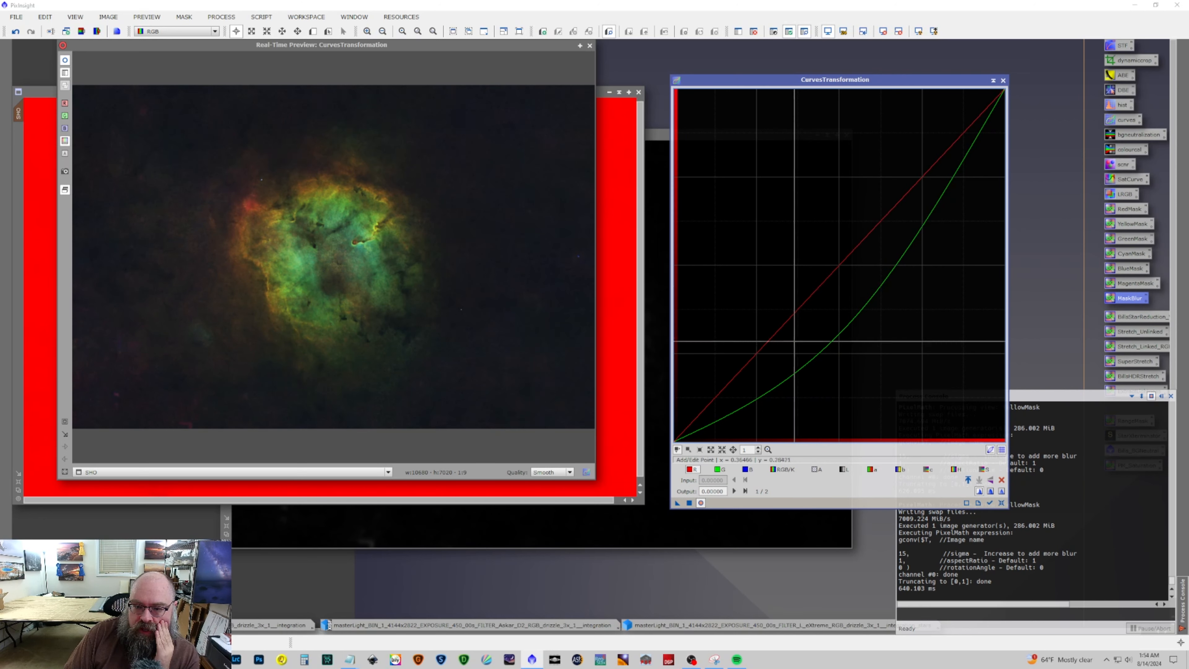
click(818, 287)
drag(818, 287, 781, 262)
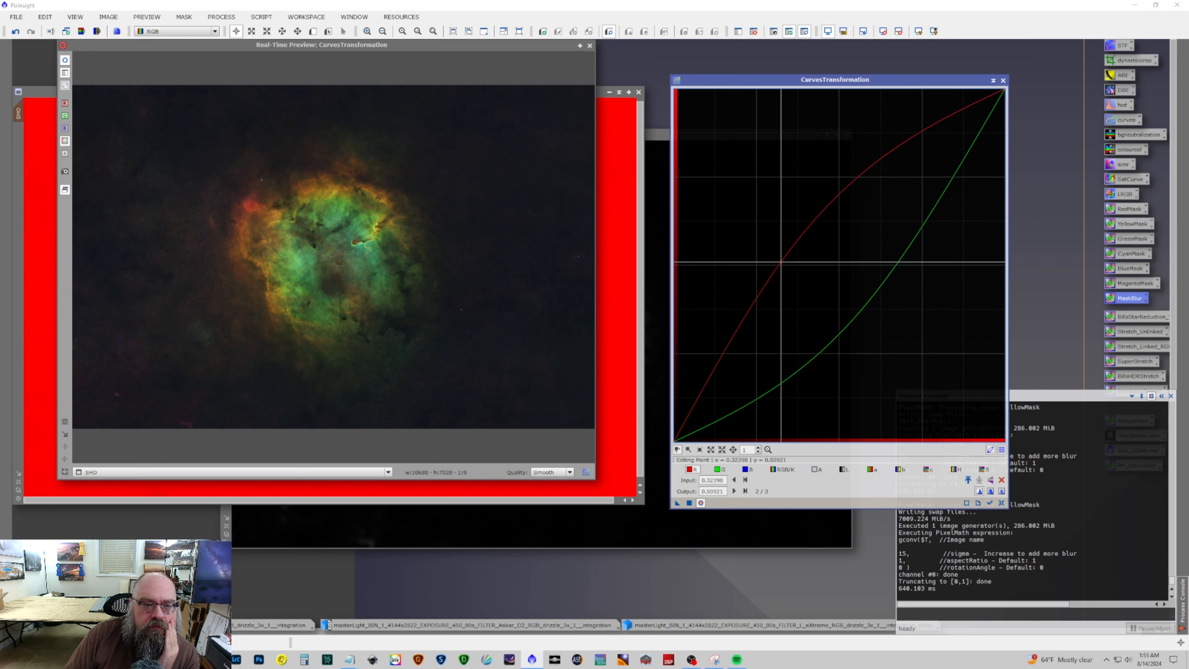
Lower the blue curve at about 0.49 to about 0.36 in CurvesTransformation.
click(748, 469)
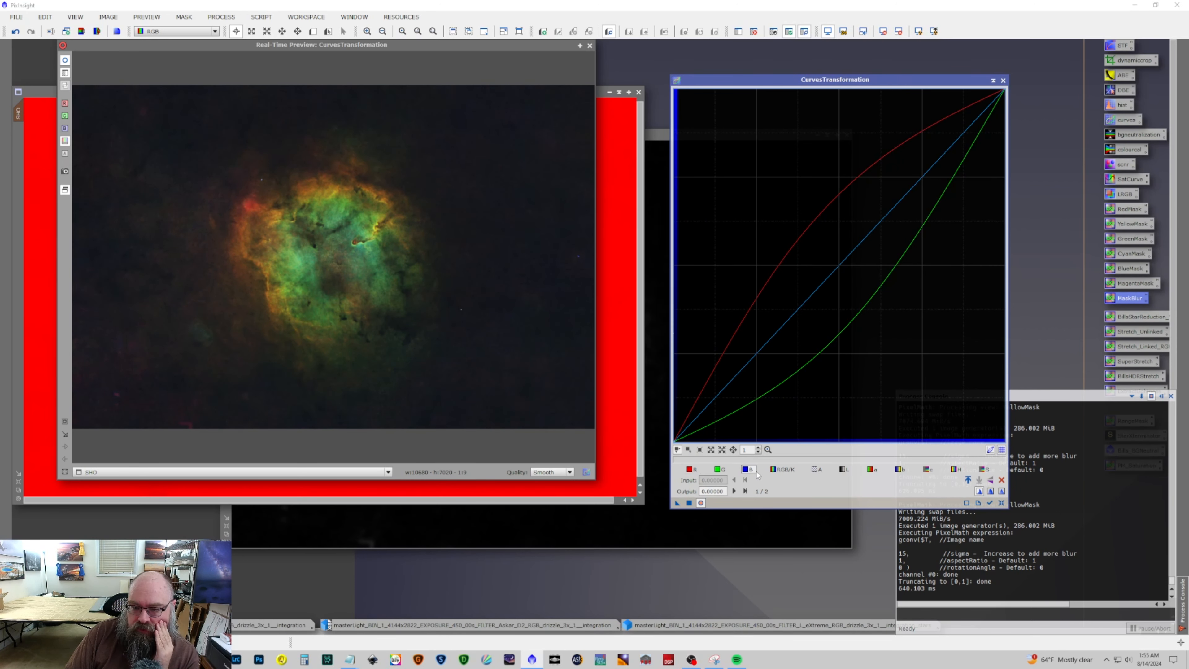
drag(817, 285, 681, 141)
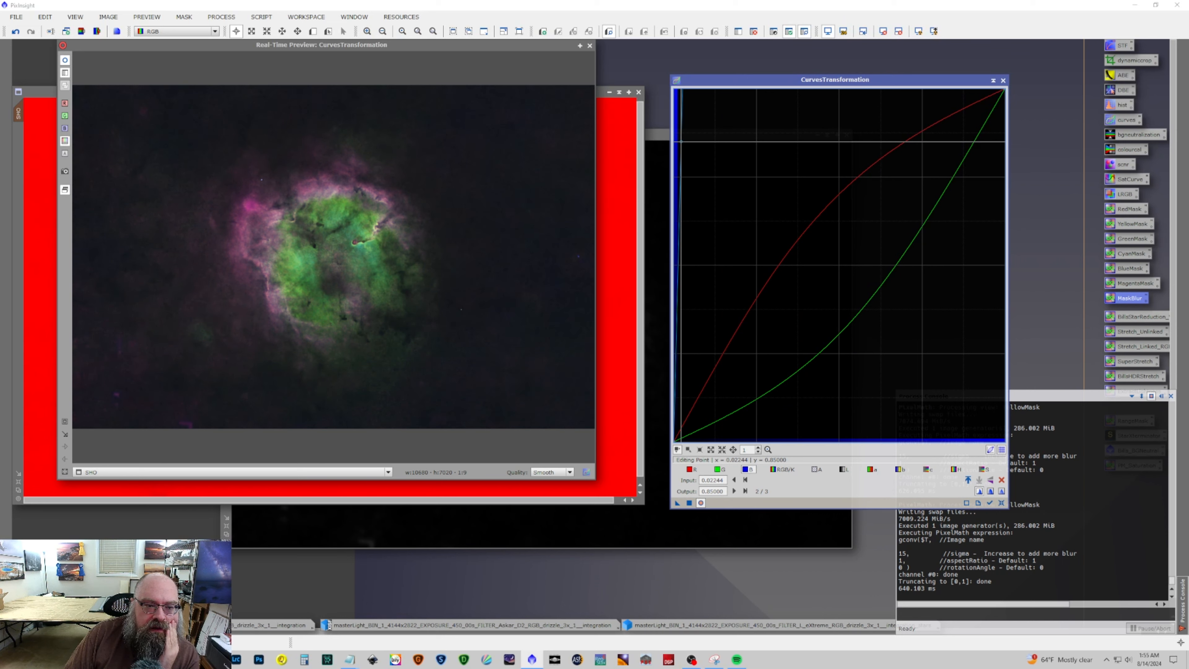
drag(682, 141, 837, 314)
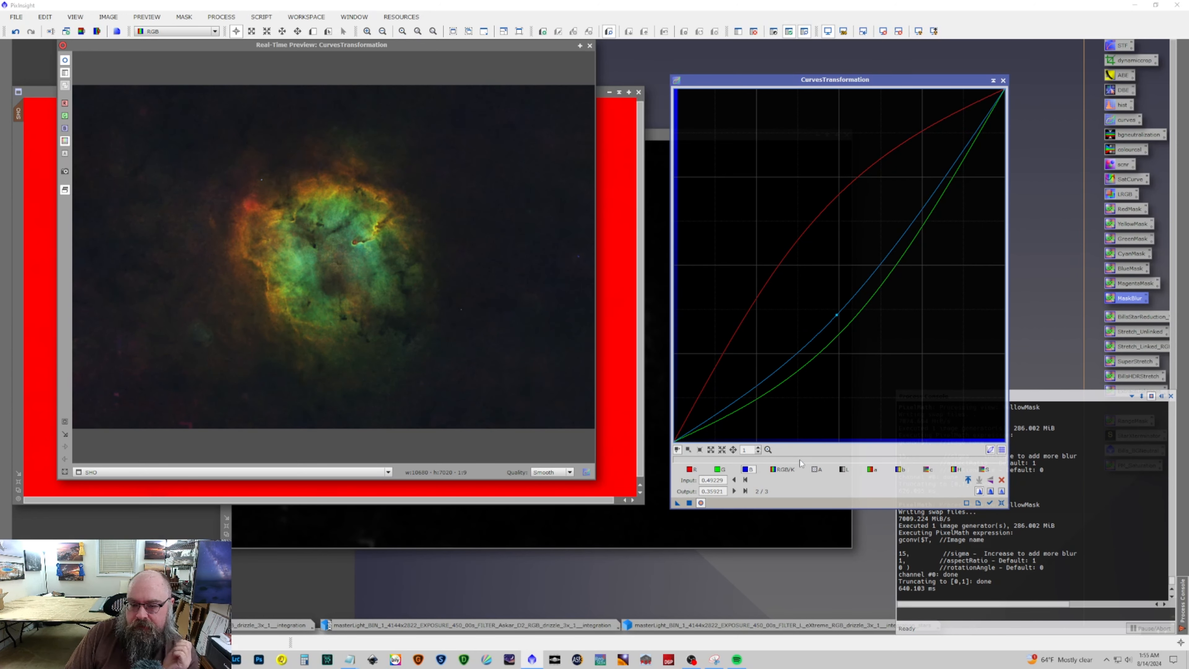
Raise the RGB/K curve at about 0.144 to 0.295 and 0.505 to 0.816, apply the curves to SHO, and reset them.
click(786, 472)
drag(749, 365, 724, 345)
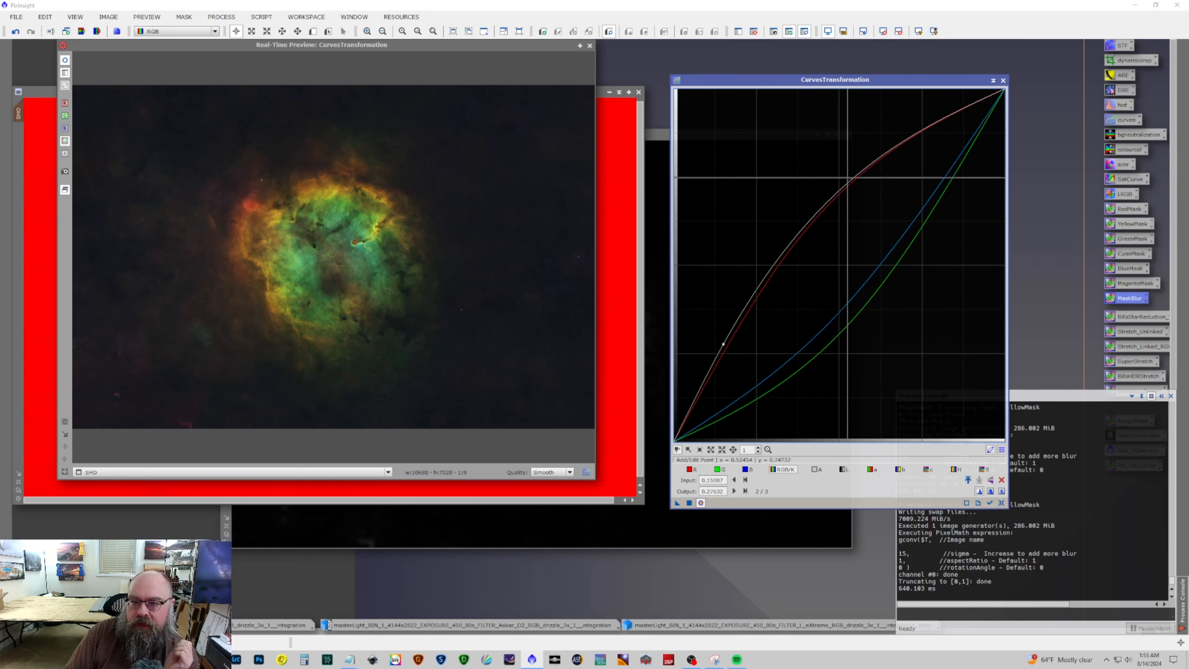
drag(848, 181, 840, 153)
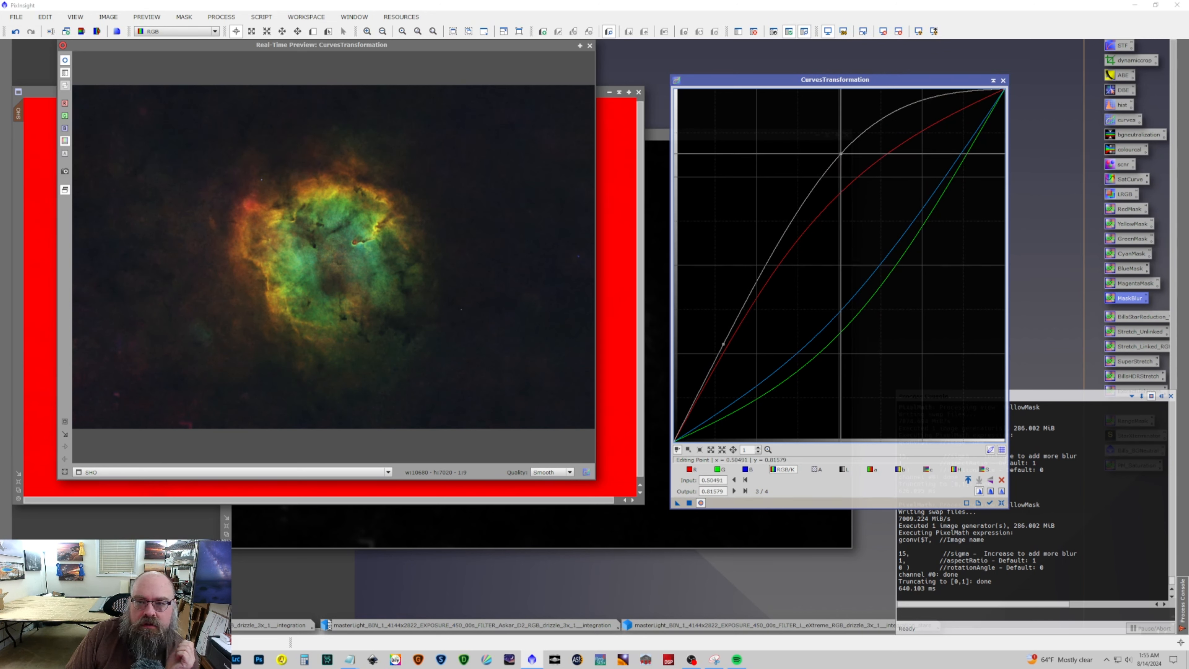
mouse_move(724, 345)
mouse_down()
mouse_move(739, 359)
mouse_move(721, 337)
mouse_up()
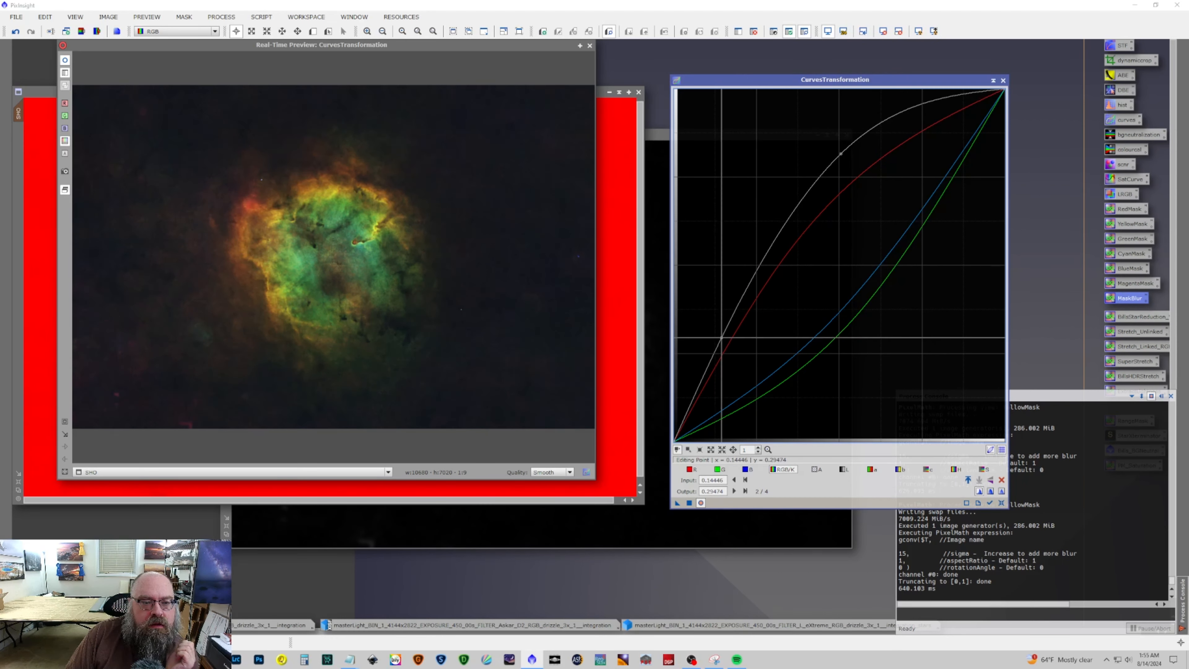
click(689, 503)
click(1001, 503)
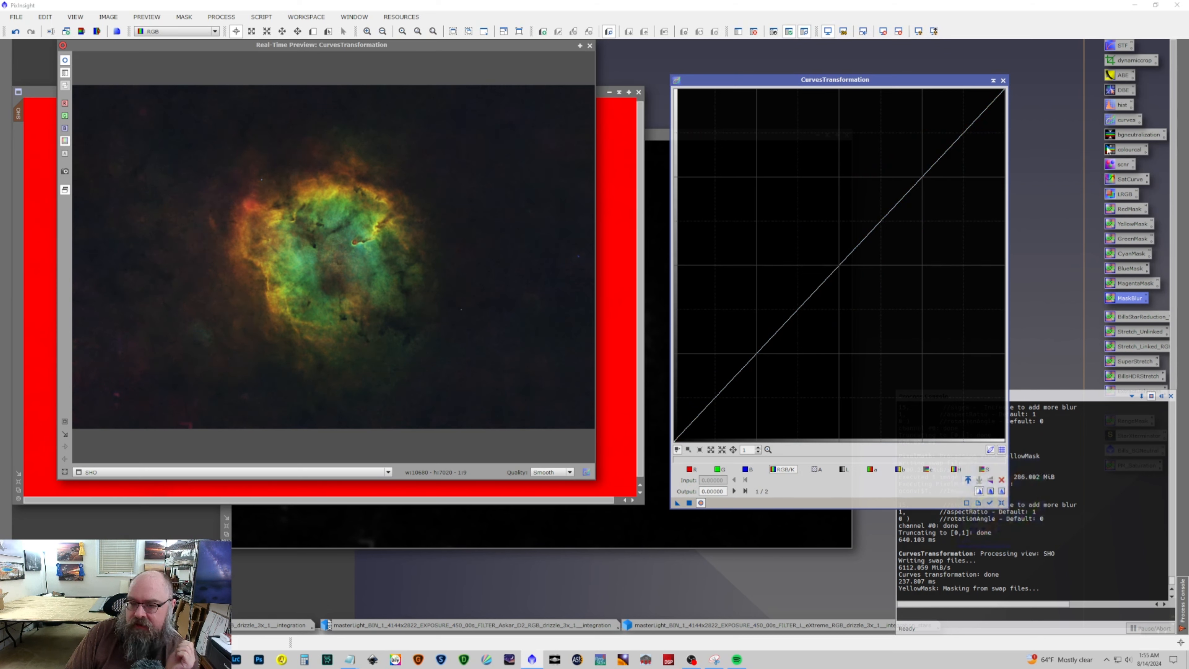
Close CurvesTransformation and its preview, remove the yellow mask from SHO, and enlarge the SHO window.
click(1002, 81)
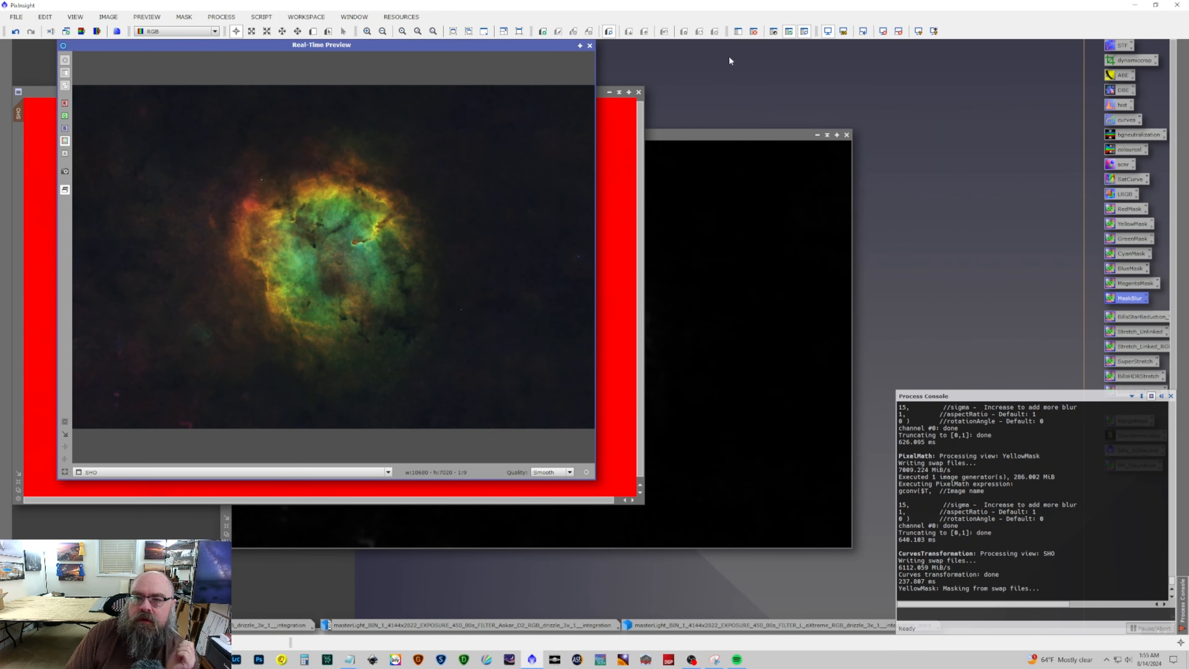
click(589, 45)
click(184, 16)
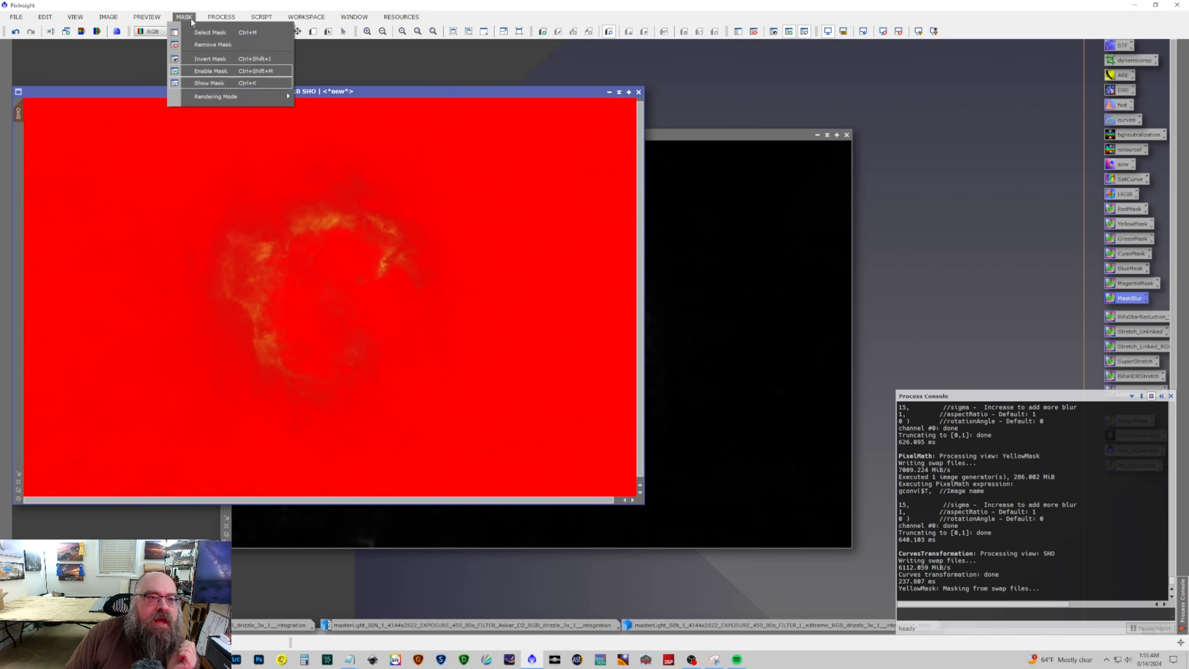
click(225, 46)
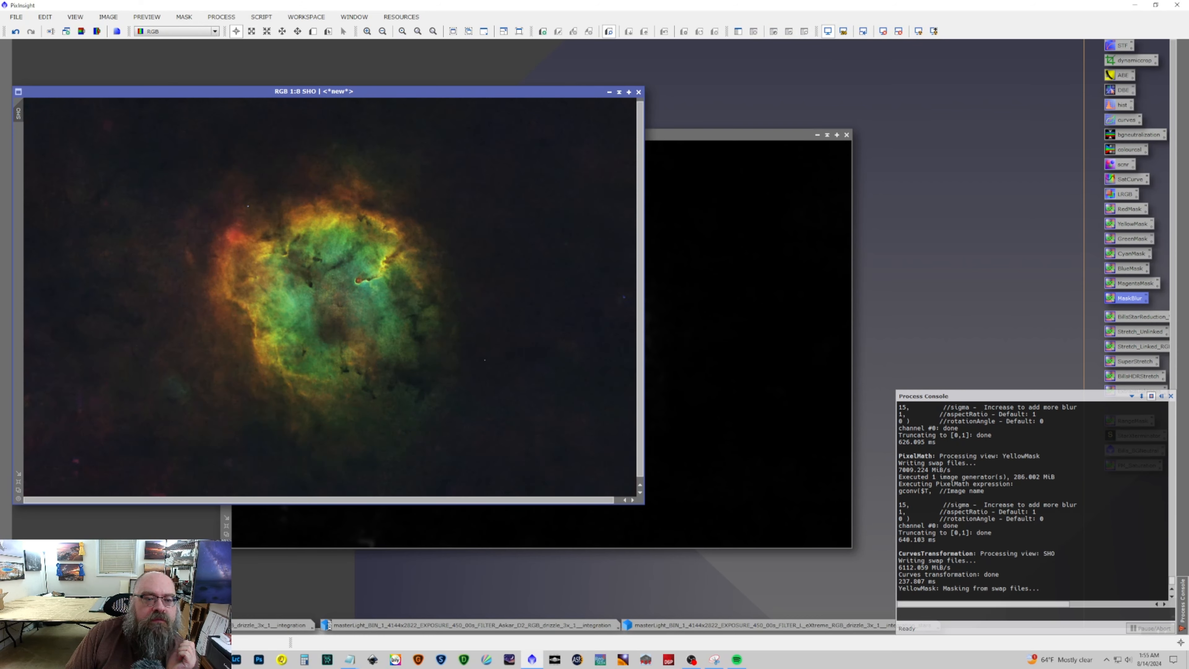
drag(444, 94, 409, 47)
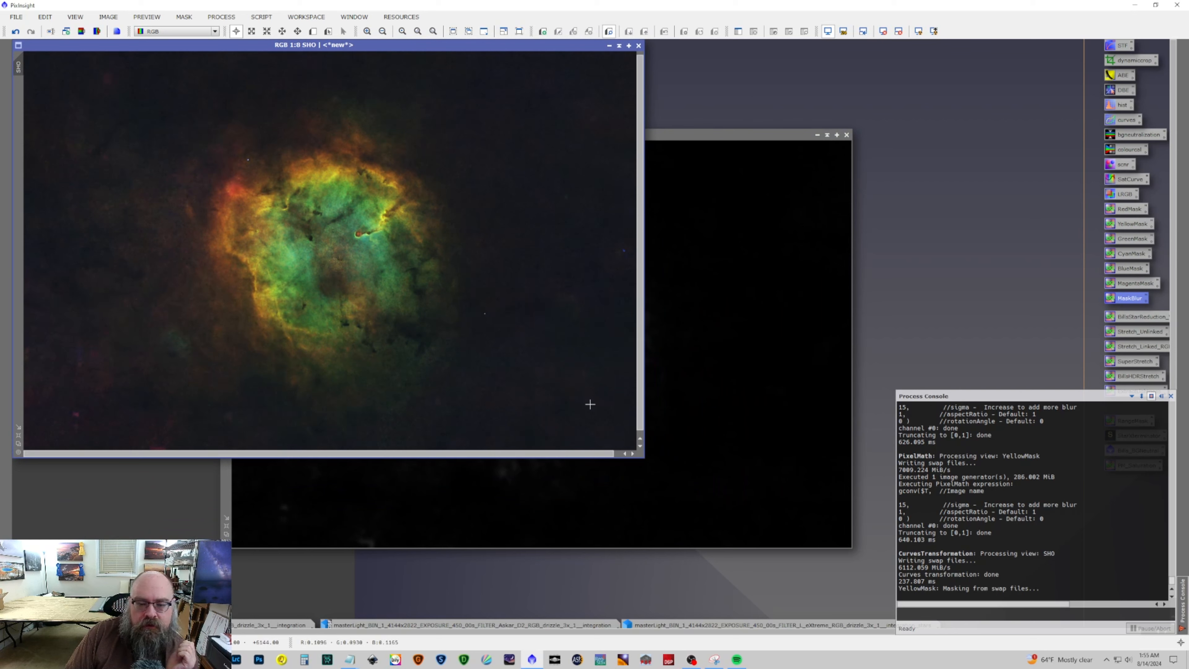
drag(645, 459, 781, 547)
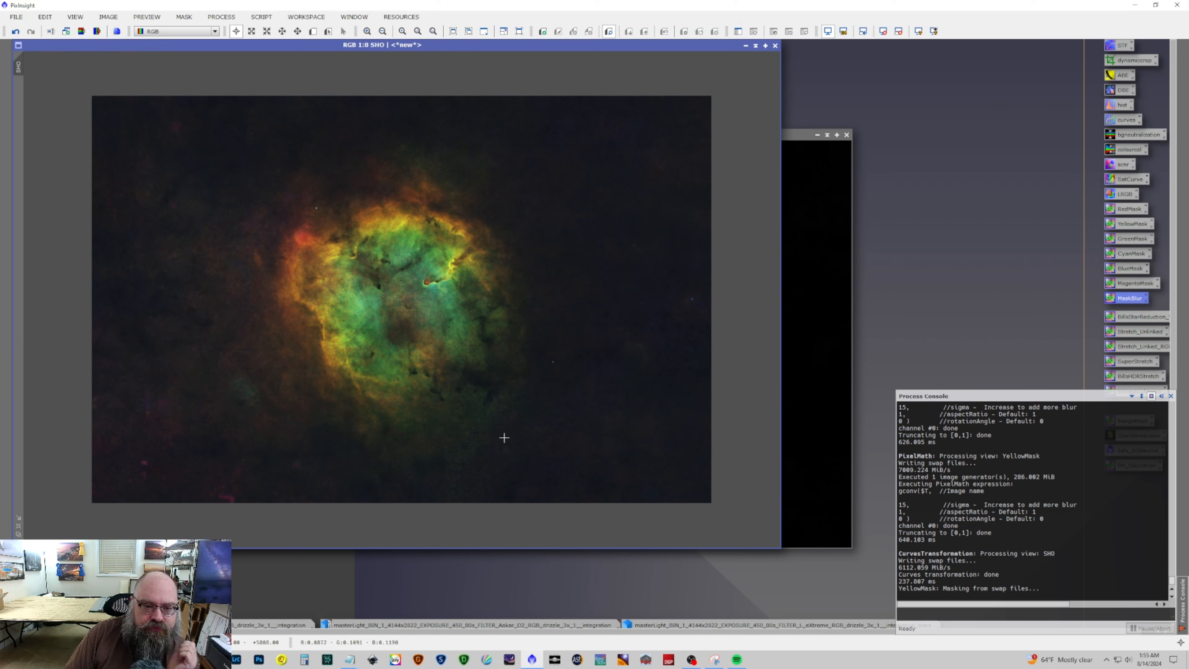
Generate a green mask from SHO with GreenMask and soften it with three passes of MaskBlur.
drag(1123, 241, 371, 289)
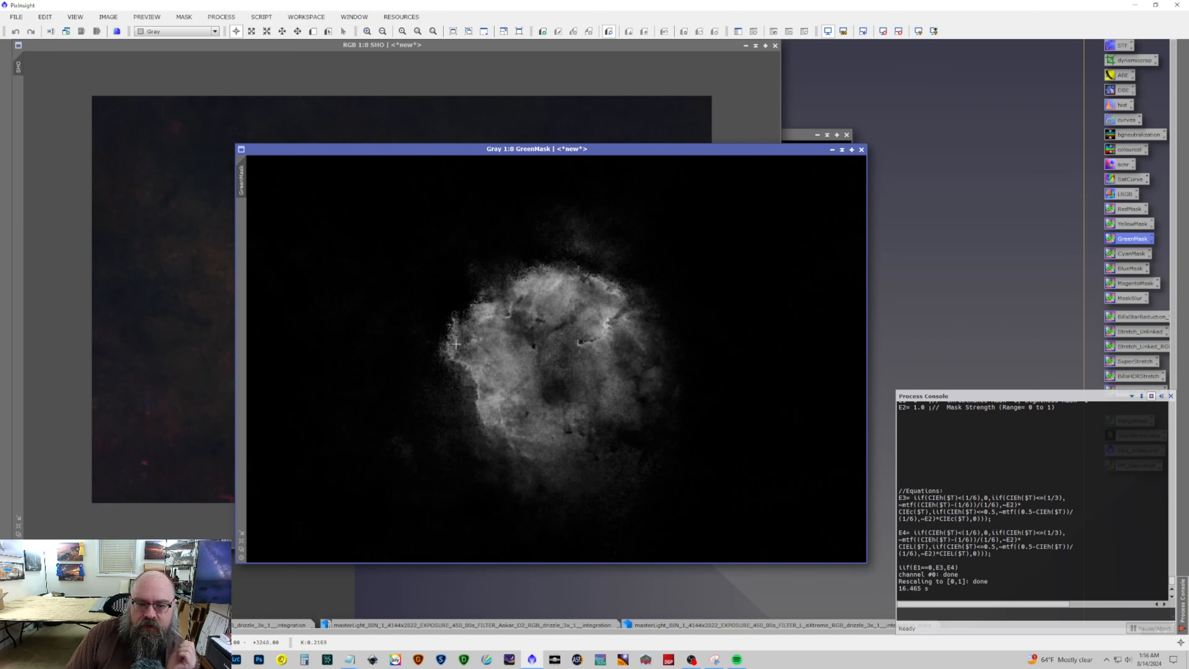
drag(1135, 300, 778, 313)
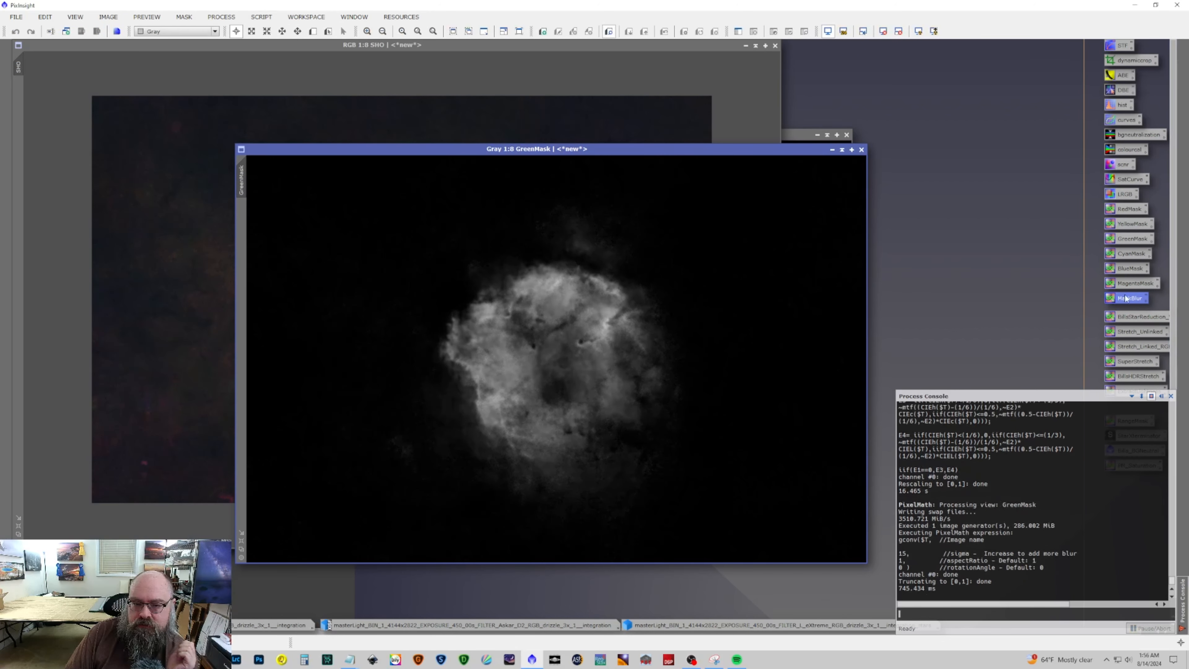
drag(1135, 302, 533, 329)
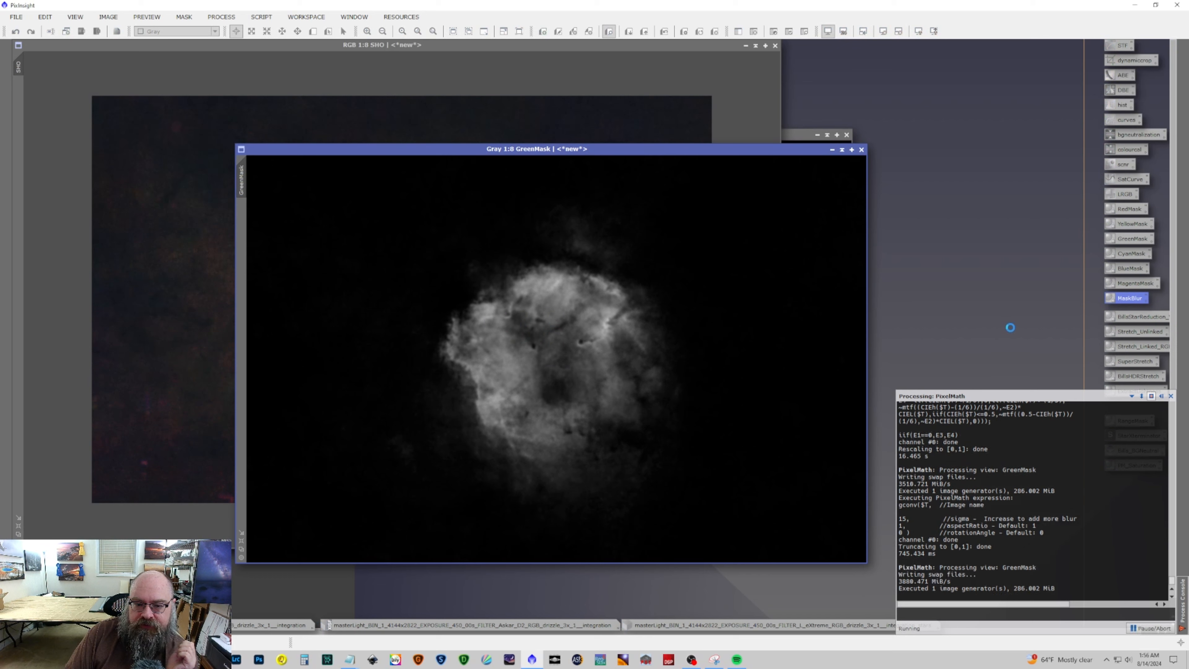
drag(1128, 299, 574, 306)
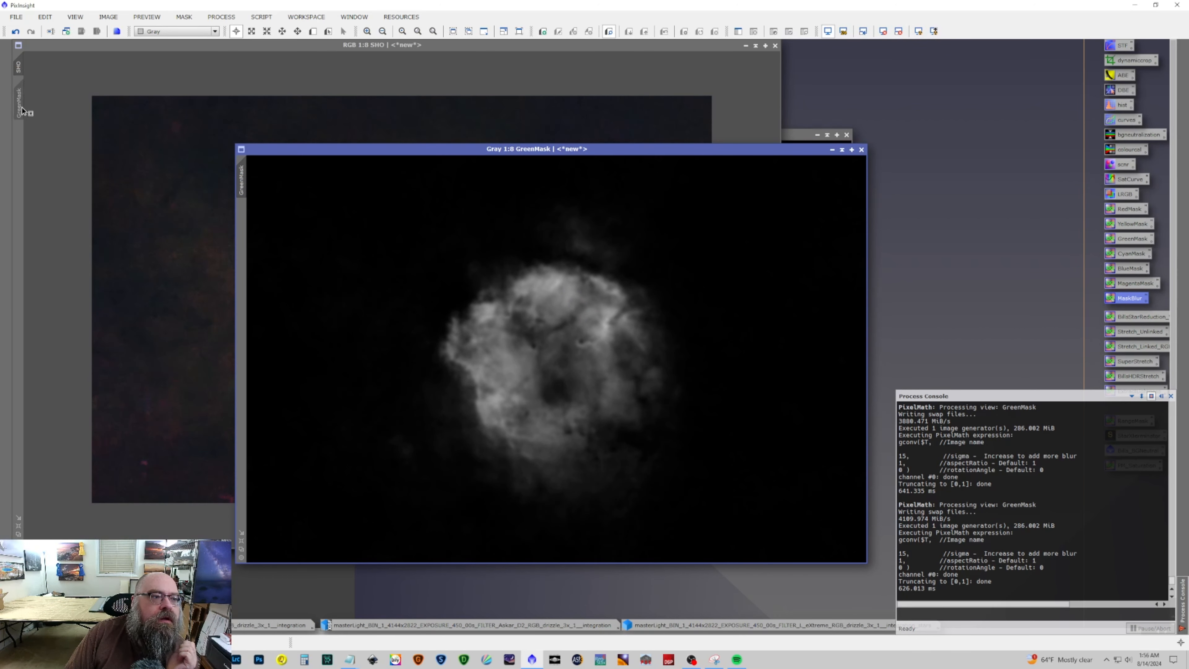
Apply the blurred GreenMask to SHO as its mask and open CurvesTransformation with a real-time preview.
drag(22, 107, 22, 105)
click(243, 46)
click(221, 17)
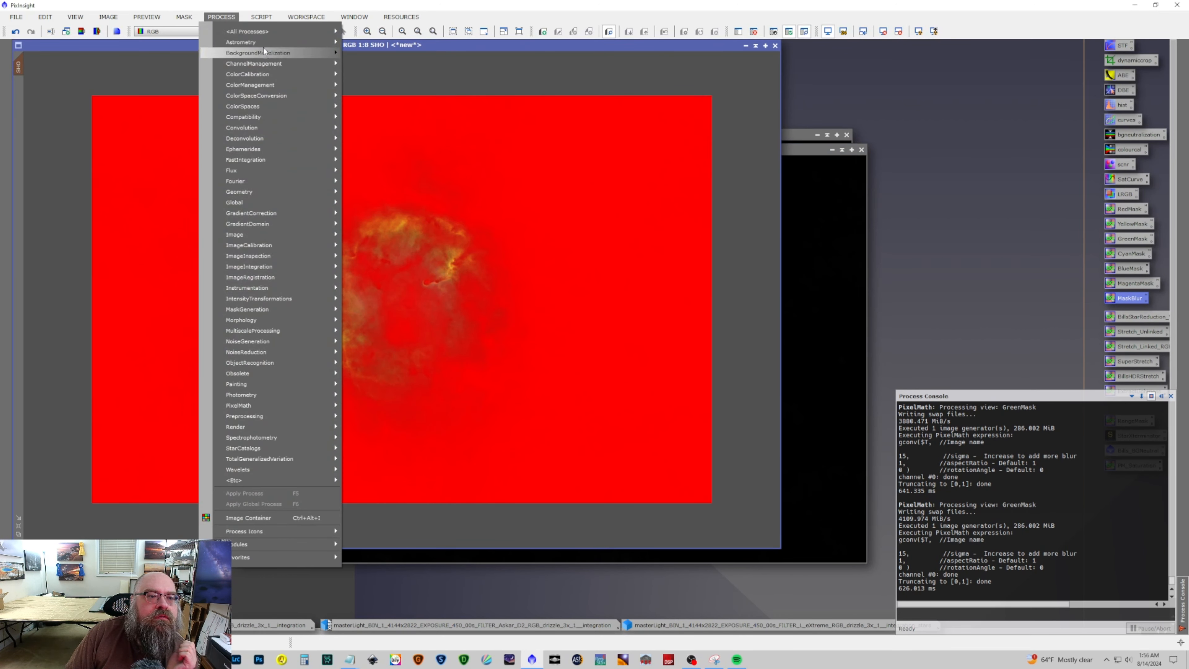
mouse_move(261, 29)
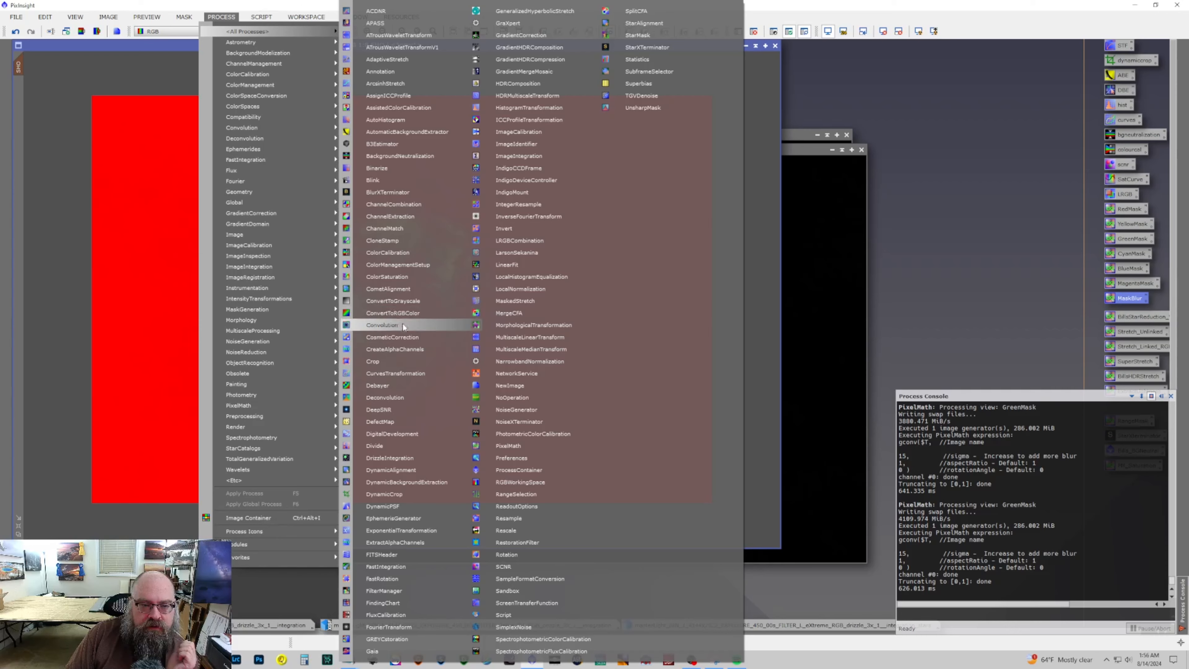
click(406, 372)
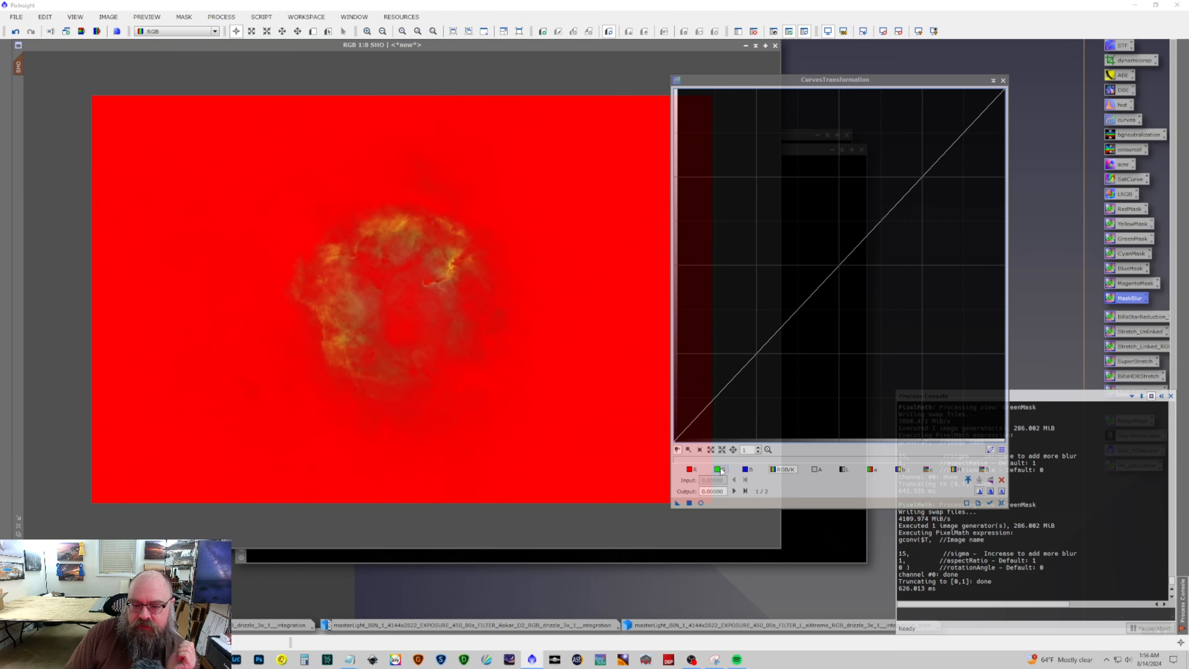
click(701, 502)
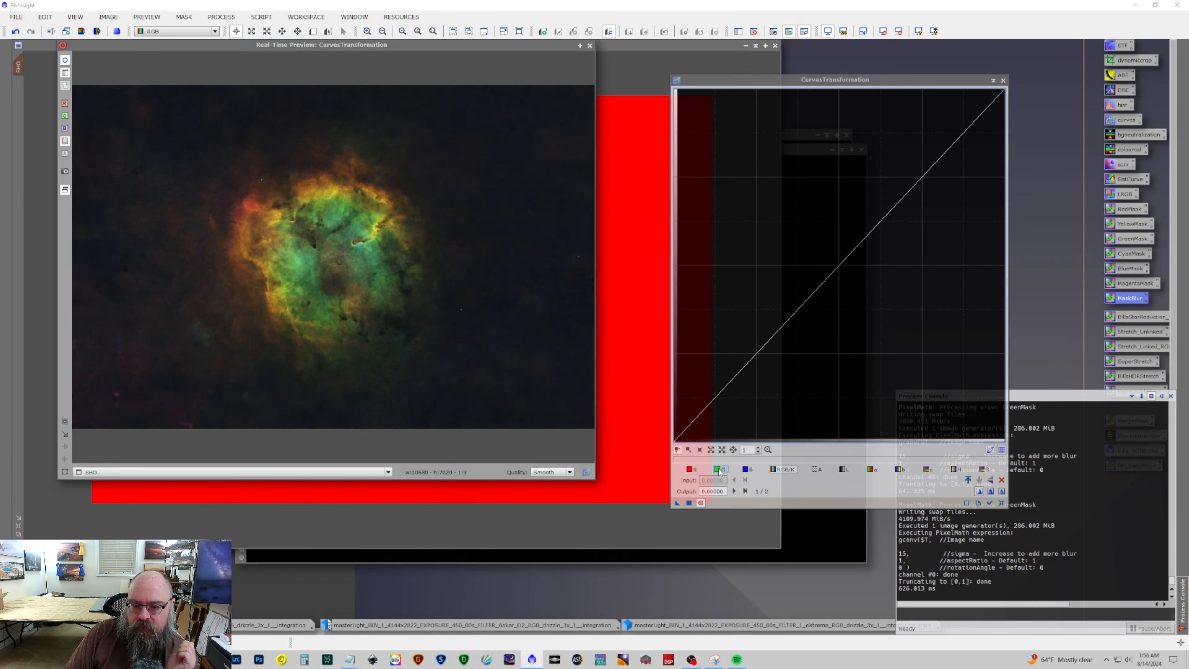
Lower the green curve at about 0.506 to 0.426 and shape the blue curve through about 0.16 to 0.19 and 0.305 to 0.56.
click(718, 469)
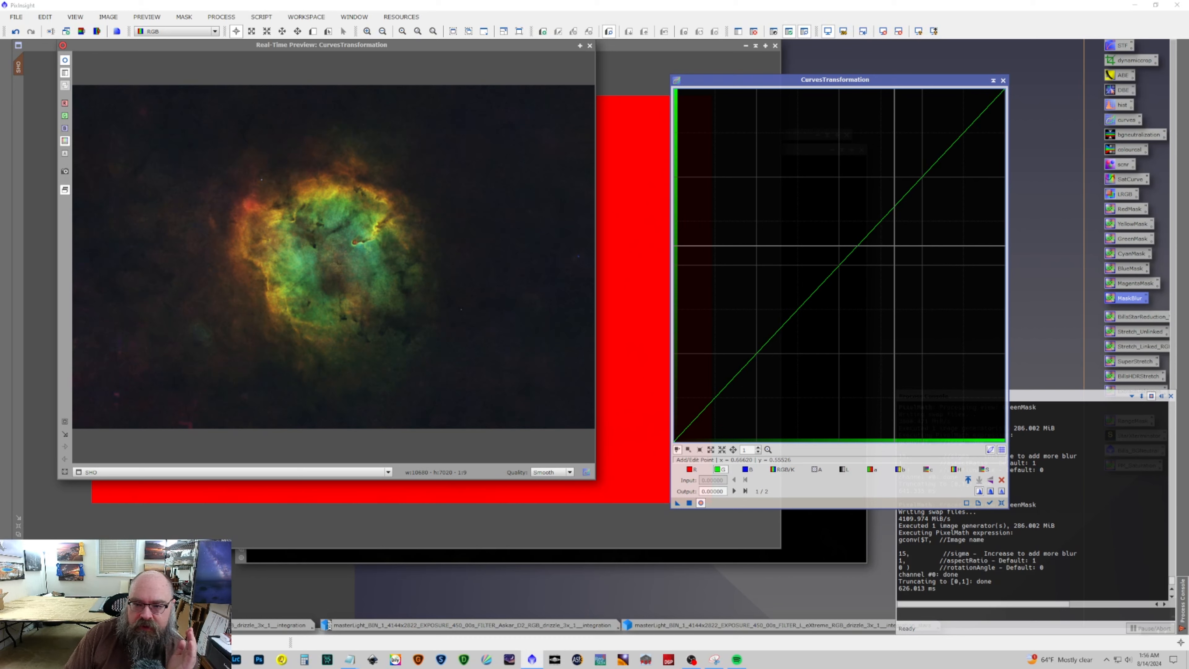
drag(846, 258, 841, 291)
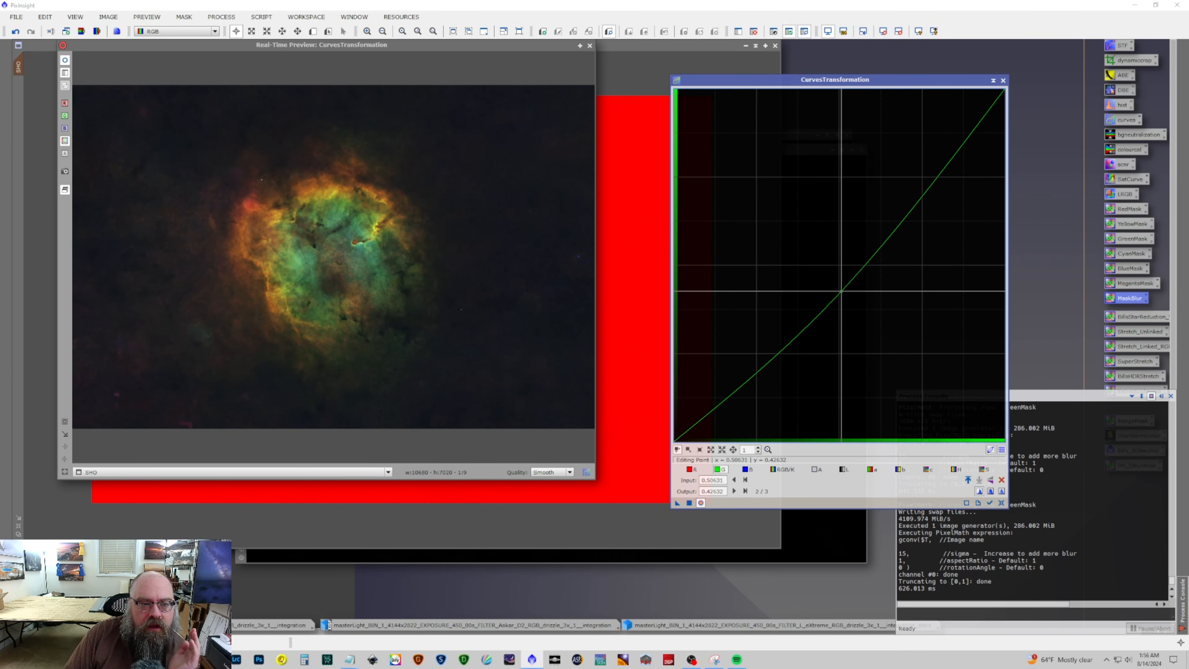
click(747, 469)
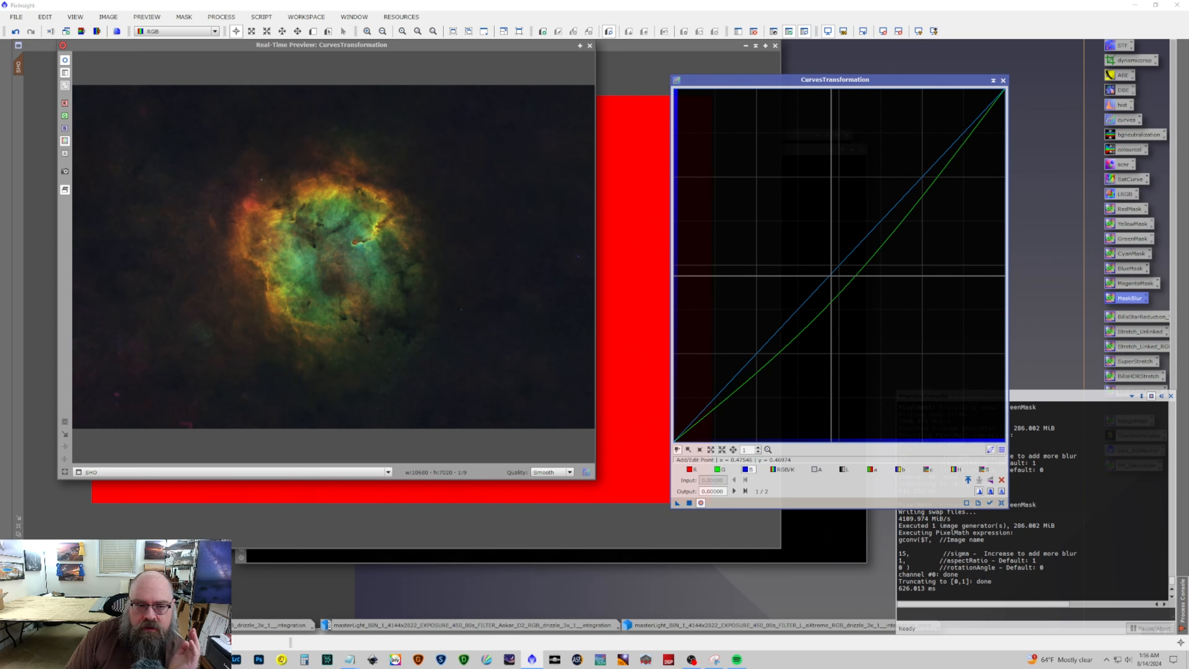
drag(833, 273, 776, 243)
mouse_move(706, 370)
mouse_down()
mouse_move(695, 341)
mouse_move(726, 373)
mouse_up()
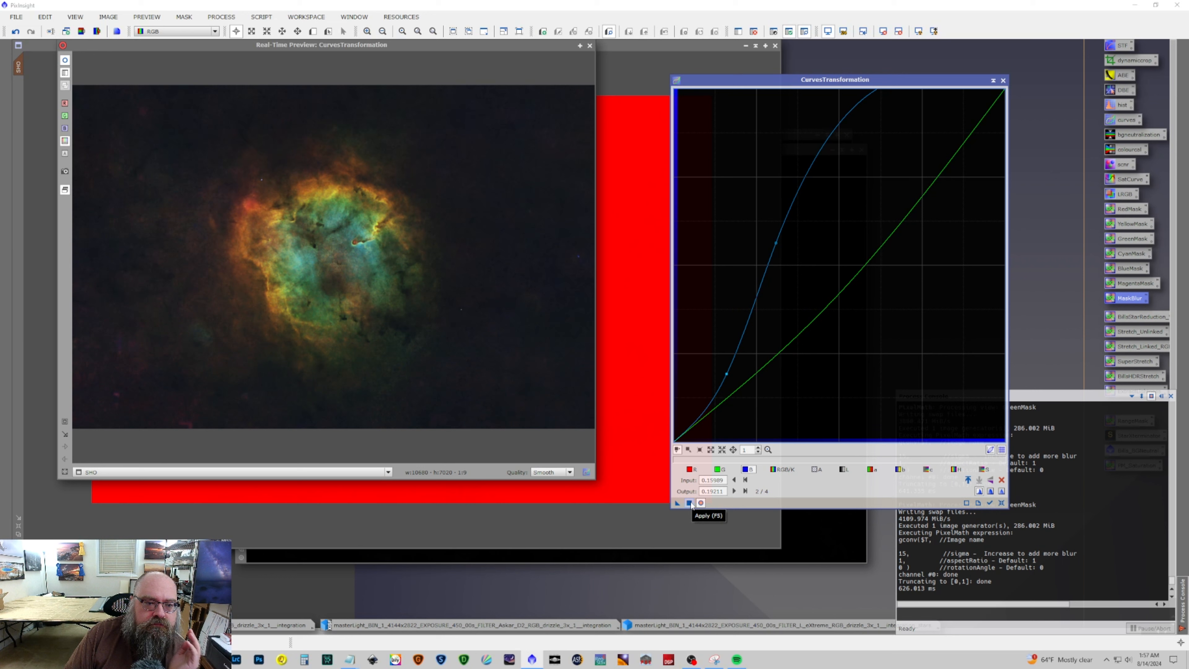
Raise the c (chroma) curve at about 0.45 to 0.50, apply the curves to SHO, and reset them.
click(927, 469)
mouse_move(835, 274)
mouse_down()
mouse_move(813, 249)
mouse_move(857, 292)
mouse_move(818, 259)
mouse_move(825, 264)
mouse_up()
right_click(813, 249)
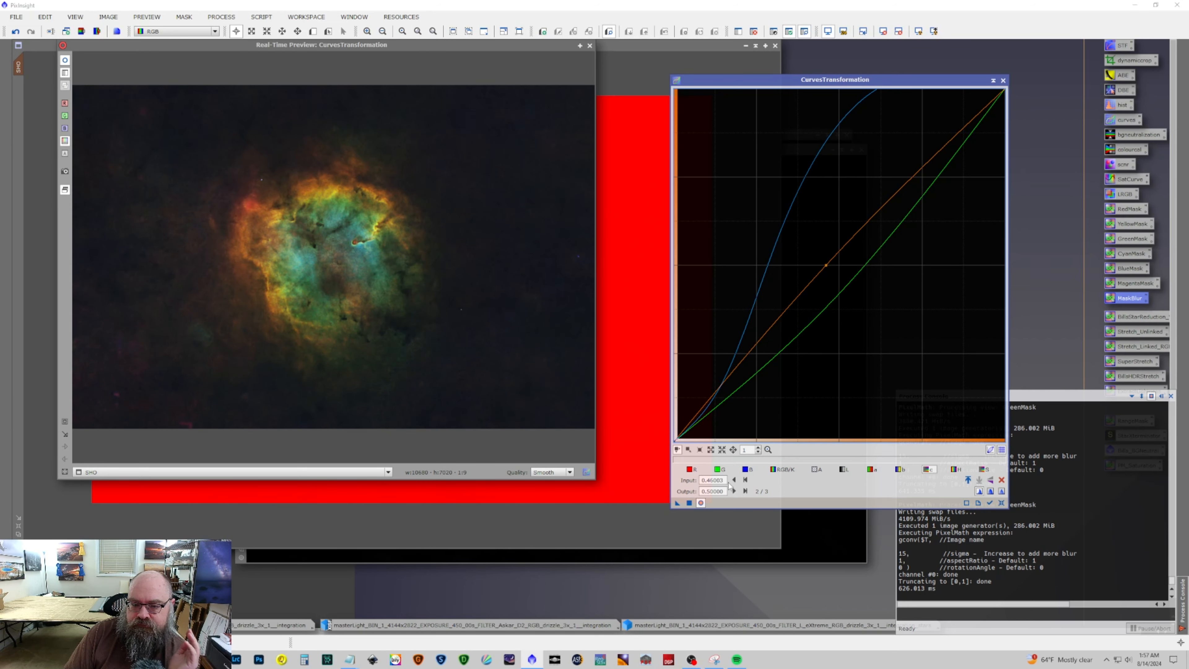
click(688, 503)
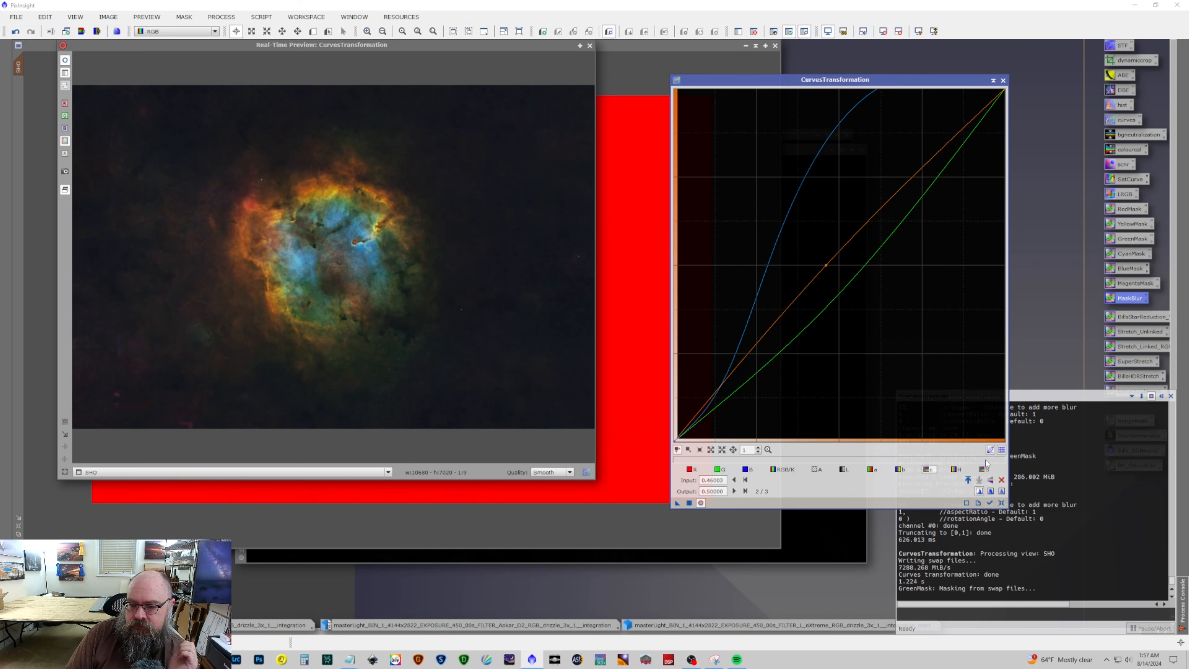
click(1001, 502)
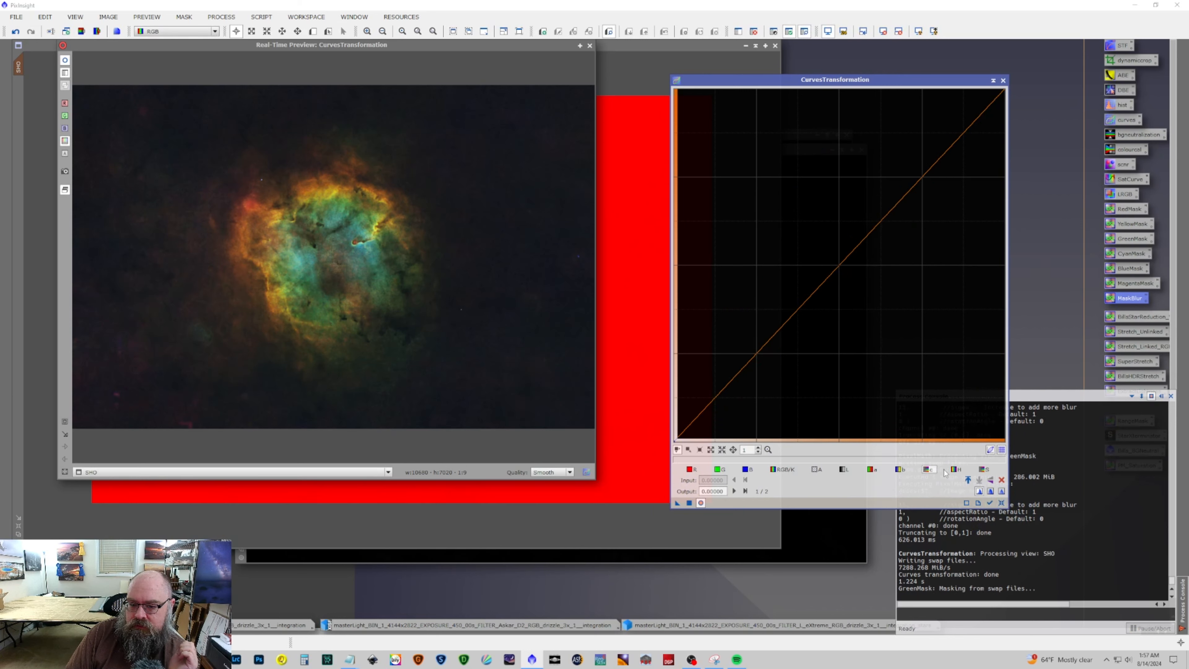
Raise the RGB/K curve at about 0.15 to 0.22 and 0.61 to 0.71, apply it to SHO, and reset the curves.
click(956, 469)
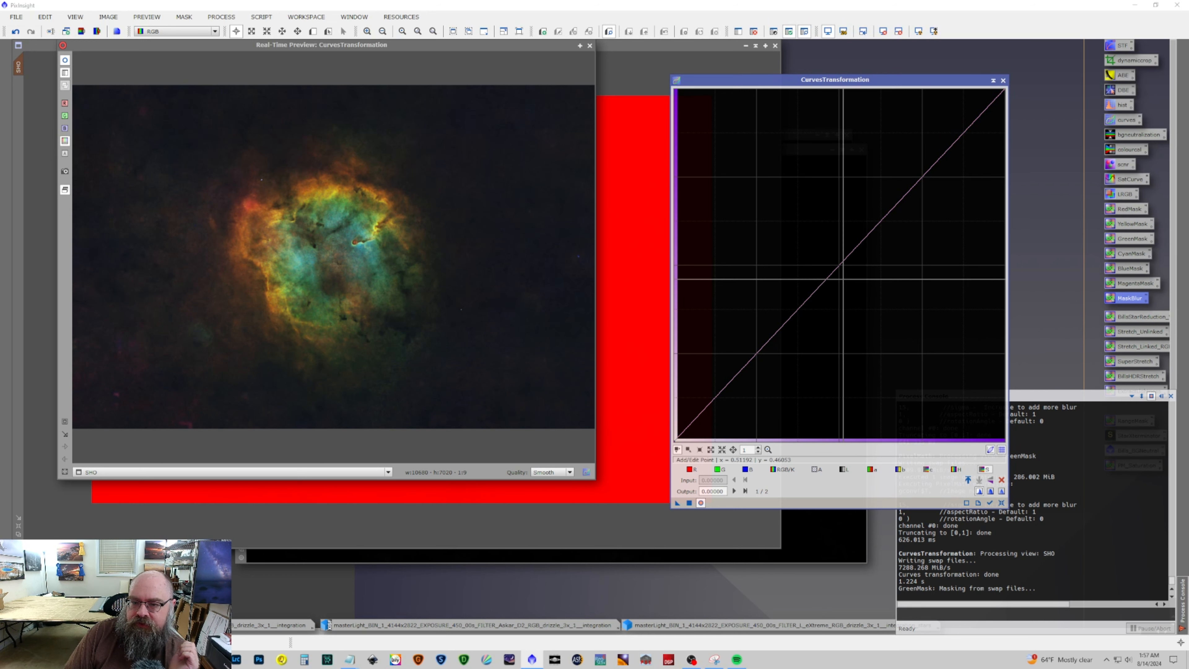
click(782, 469)
mouse_move(747, 362)
mouse_down()
mouse_move(747, 388)
mouse_move(725, 362)
mouse_up()
drag(859, 209, 877, 190)
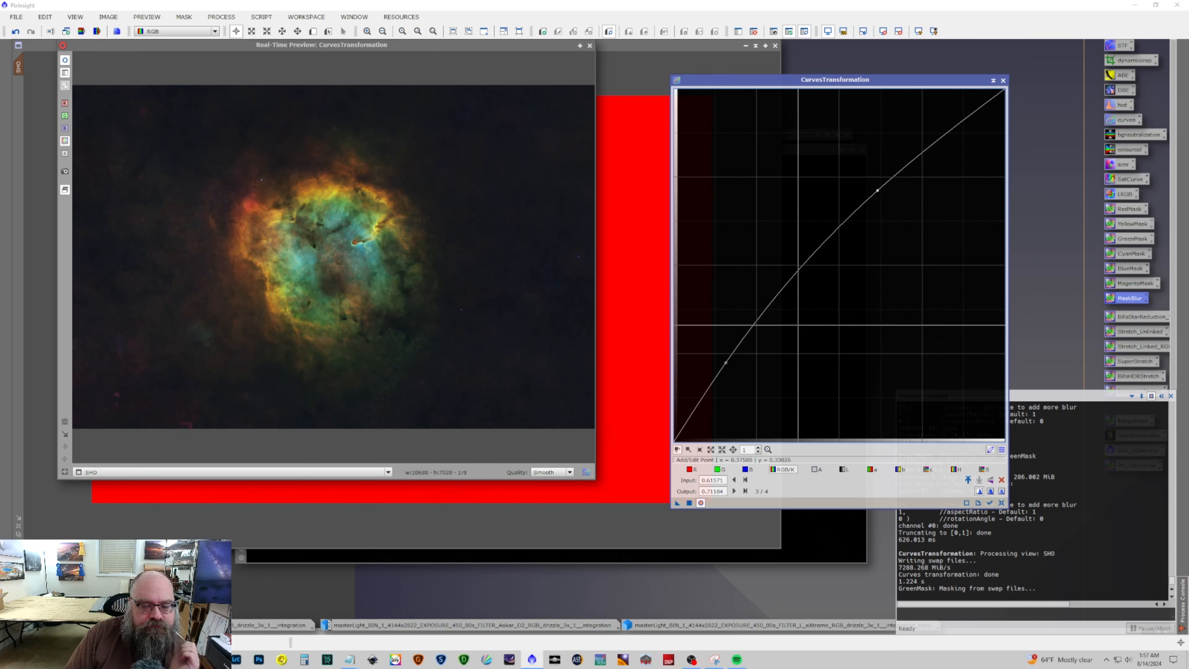
click(689, 504)
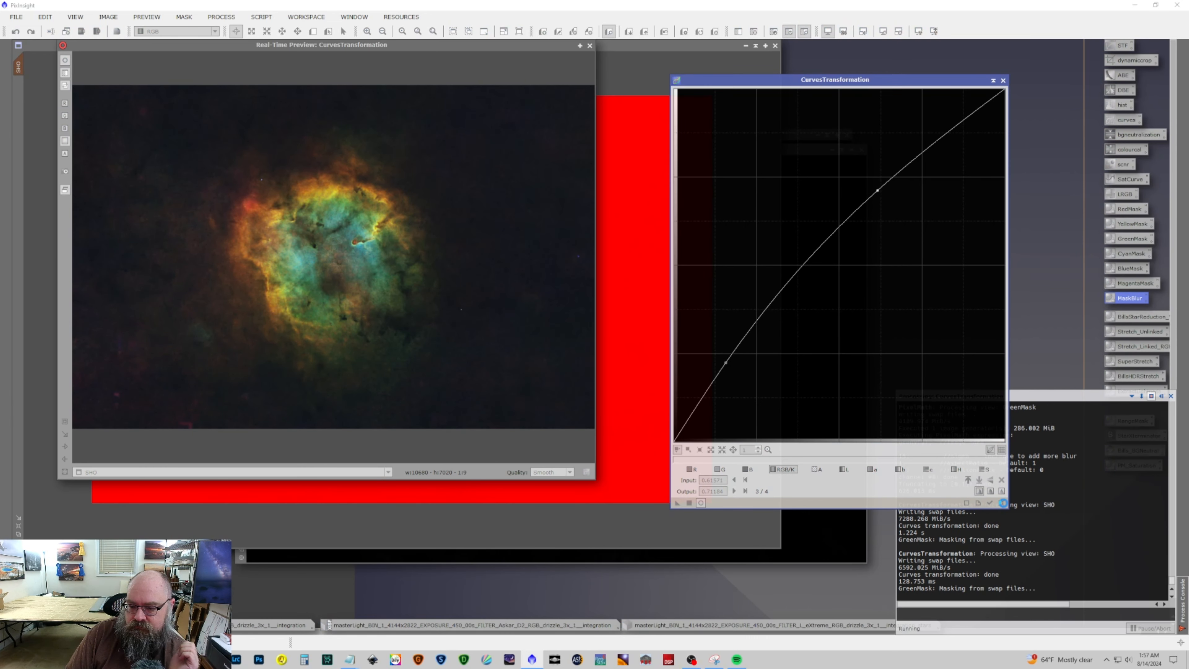
click(1002, 504)
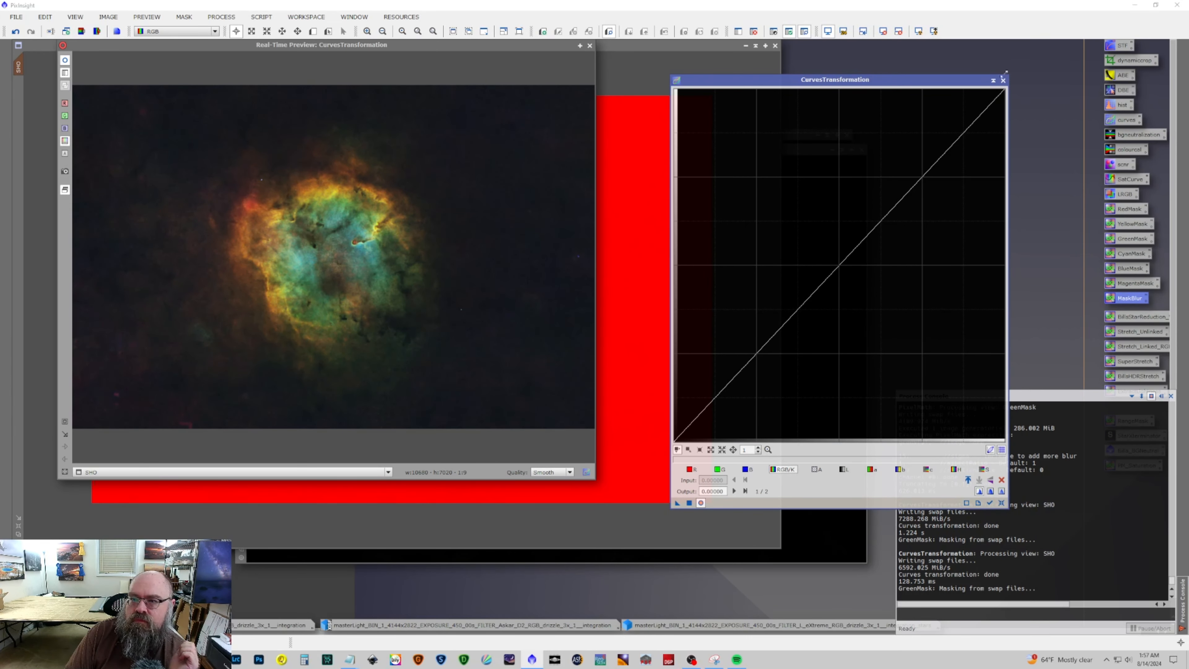
Close the curves tool and preview, remove the green mask from SHO, and inspect the nebula up close.
click(1003, 80)
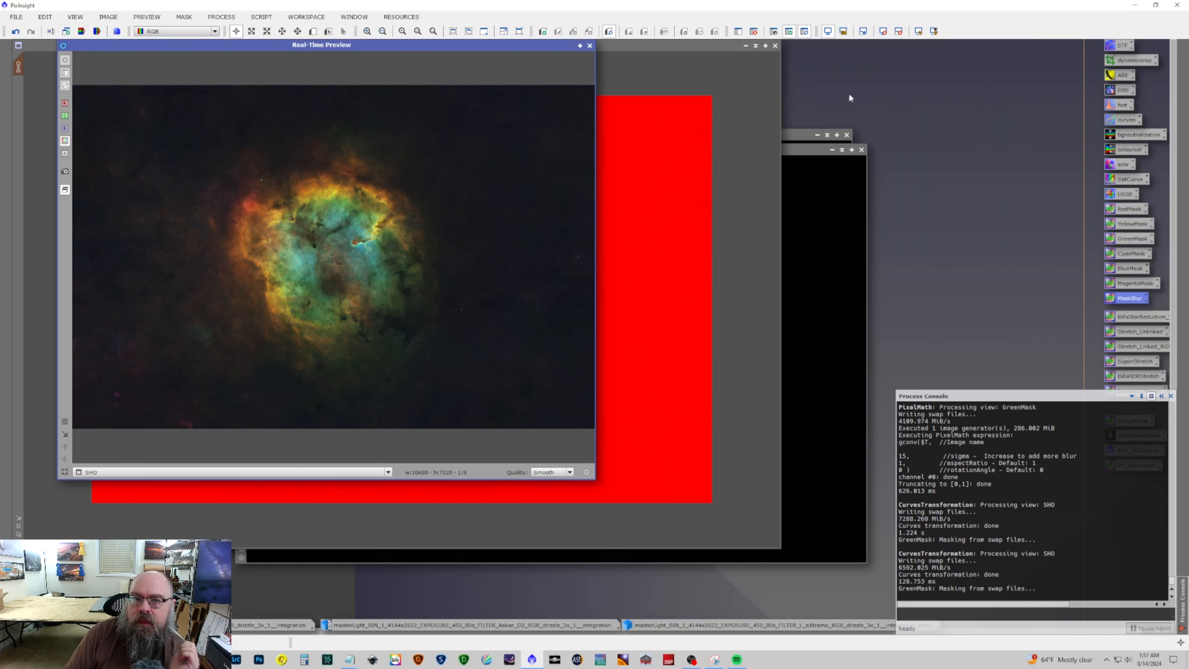
click(590, 45)
click(183, 17)
click(212, 46)
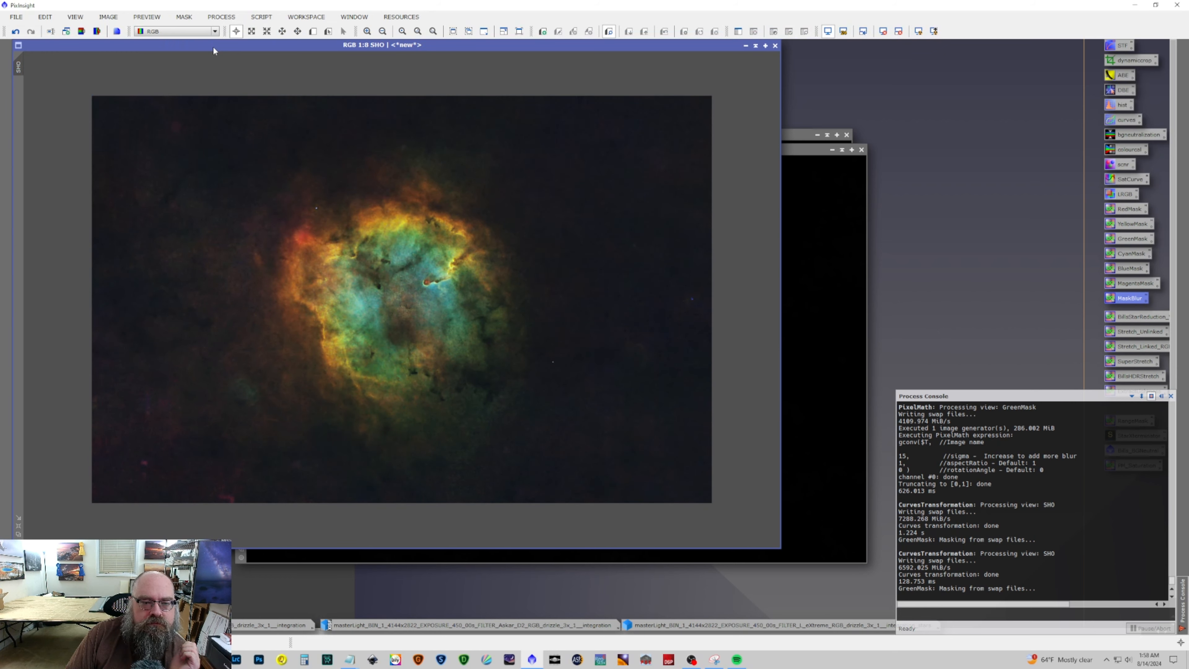
scroll(311, 228, up, 5)
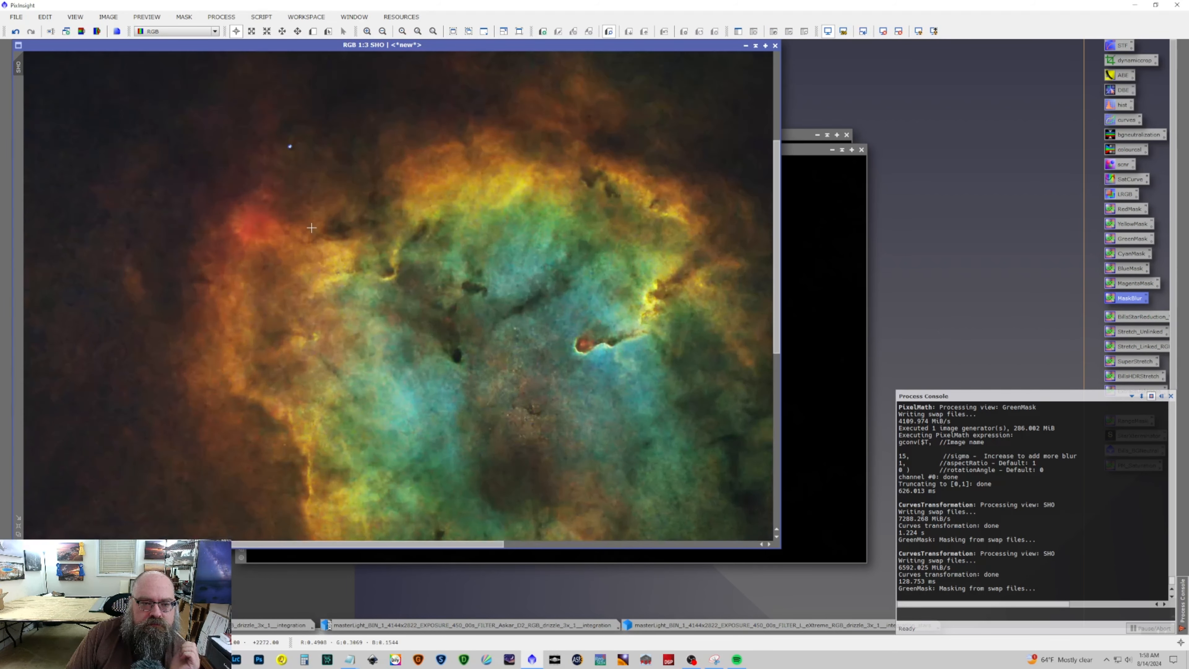
scroll(311, 227, up, 1)
scroll(311, 227, down, 2)
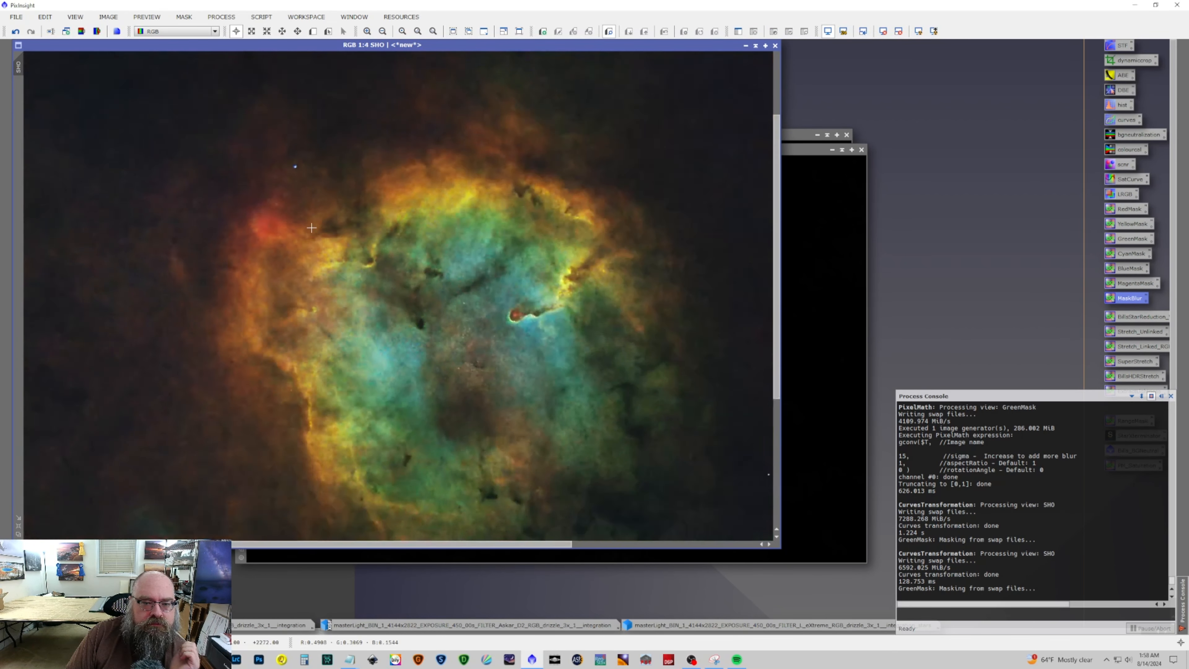
Inspect the SHO nebula, generate a cyan mask from SHO with CyanMask, and move the mask window over the SHO image.
scroll(311, 228, down, 1)
scroll(311, 227, up, 2)
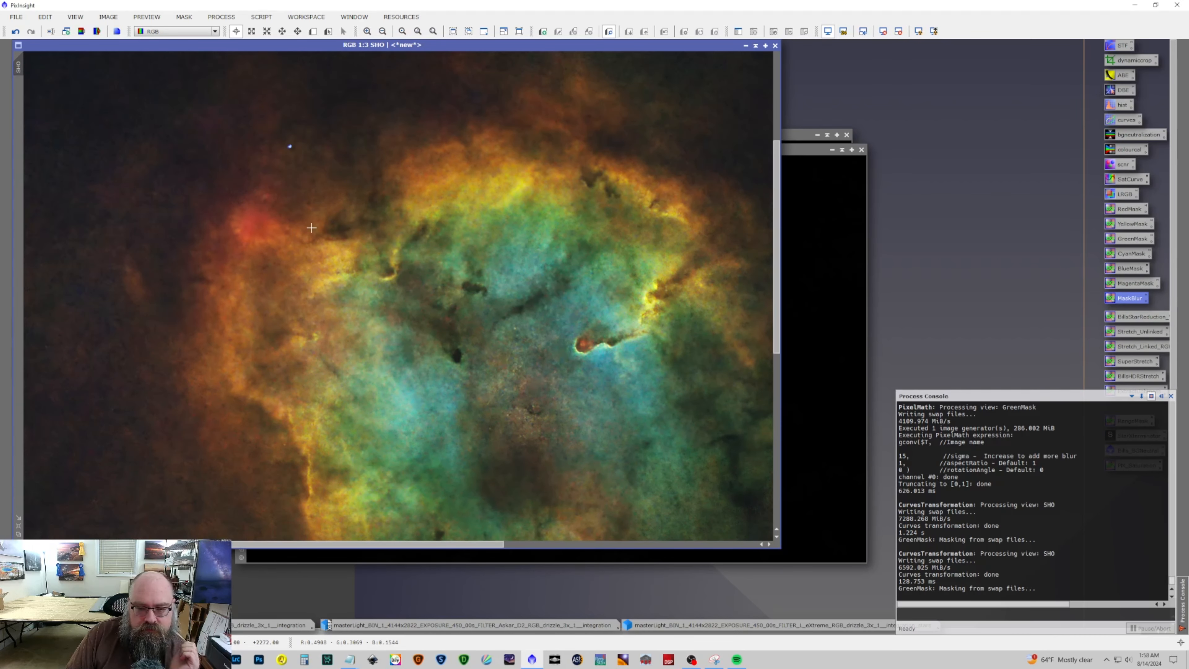
scroll(312, 227, down, 5)
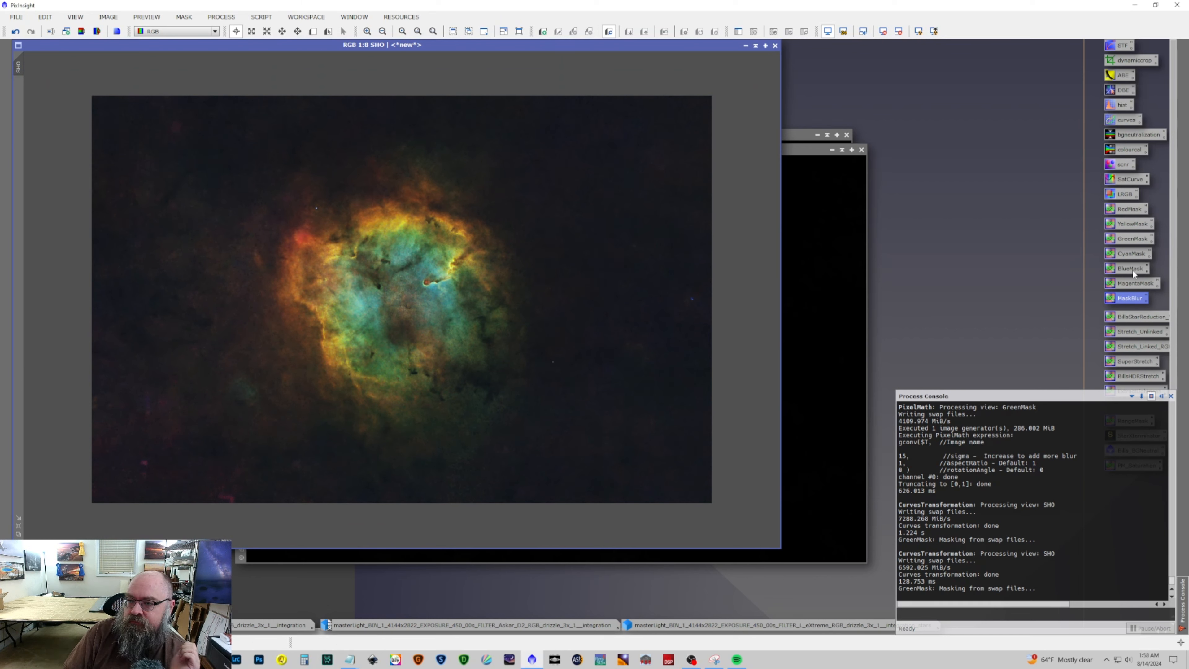
drag(1128, 255, 442, 295)
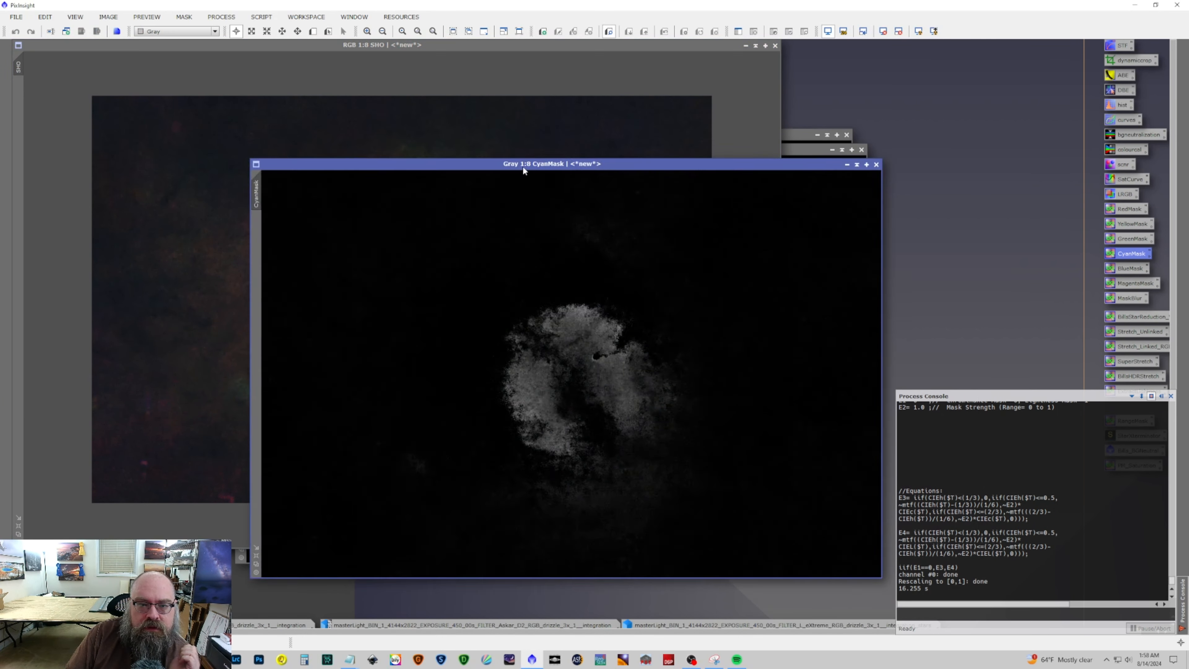
drag(522, 166, 352, 94)
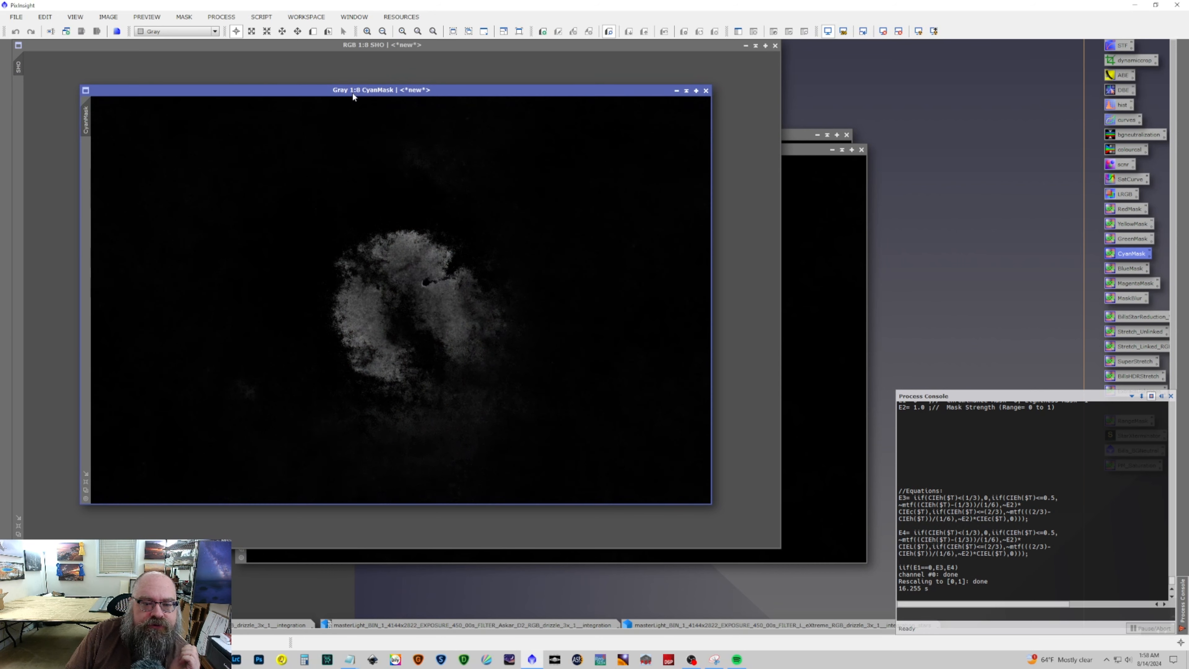
Blur the cyan mask three times with MaskBlur and attach it to SHO as its mask.
drag(1122, 299, 574, 281)
drag(1118, 299, 543, 287)
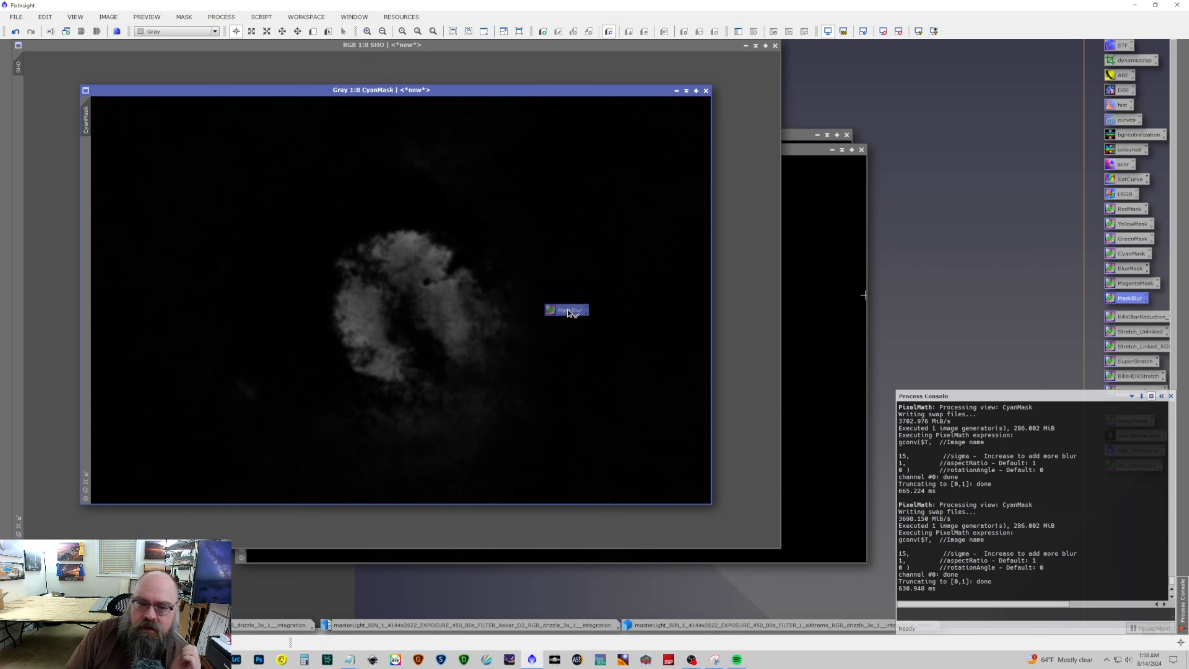
drag(568, 310, 567, 308)
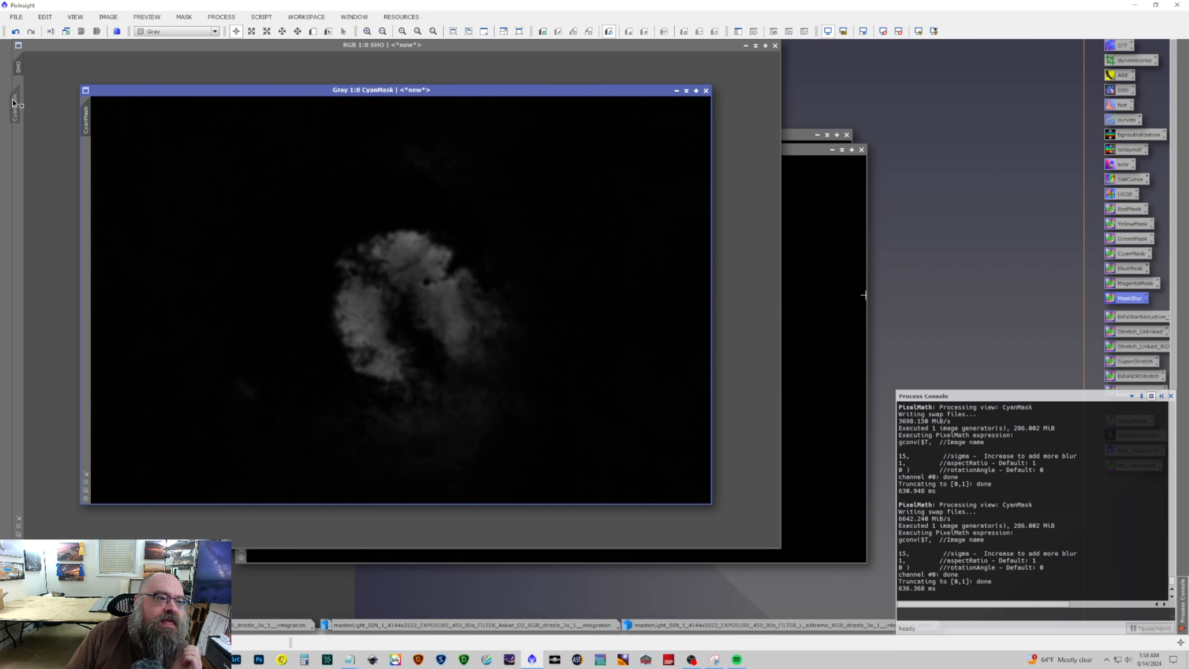
drag(16, 104, 18, 102)
click(385, 53)
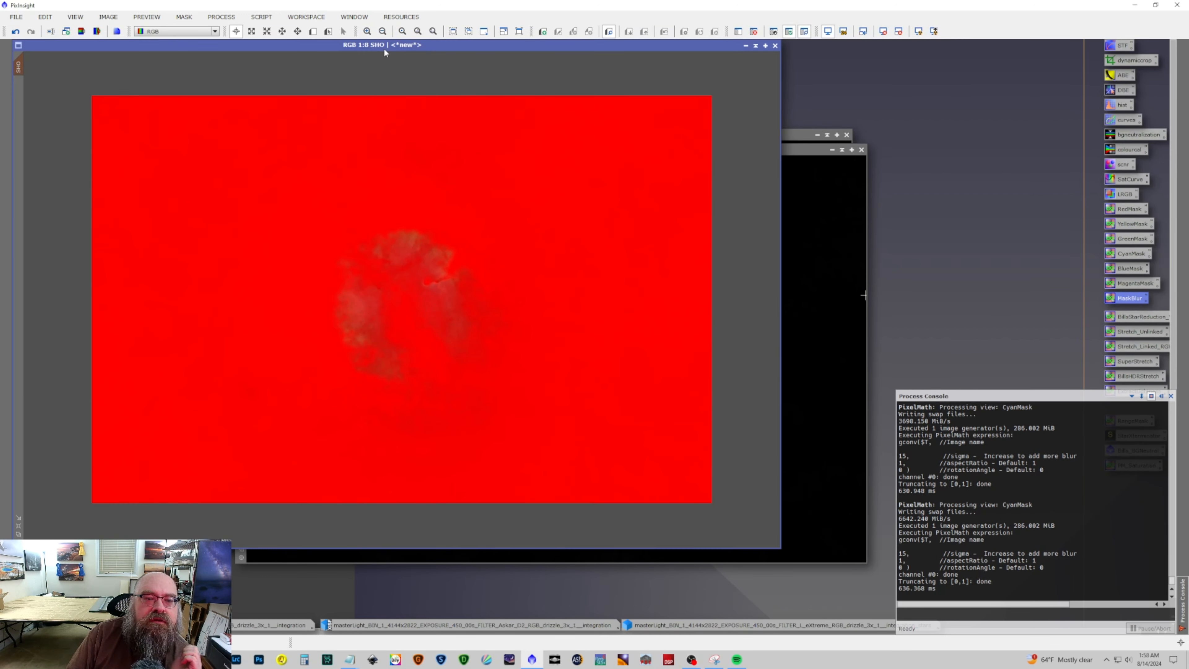
Start CurvesTransformation with a real-time preview of SHO and raise the blue curve at about 0.23 to 0.69.
click(221, 16)
mouse_move(243, 31)
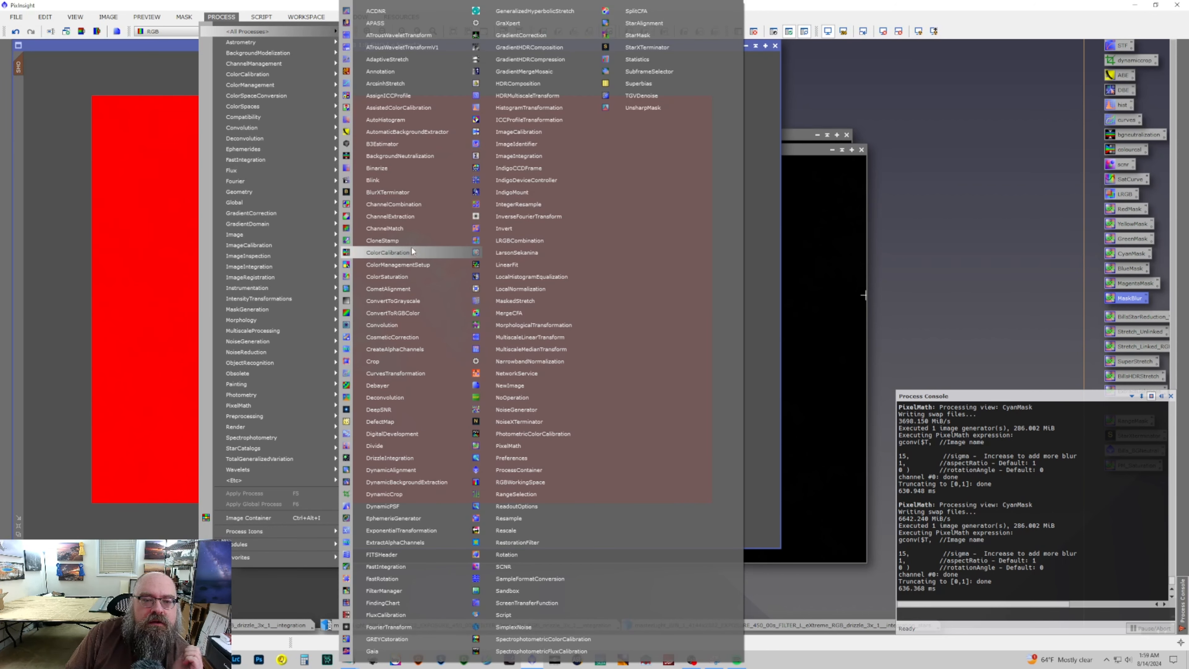
click(406, 372)
click(700, 502)
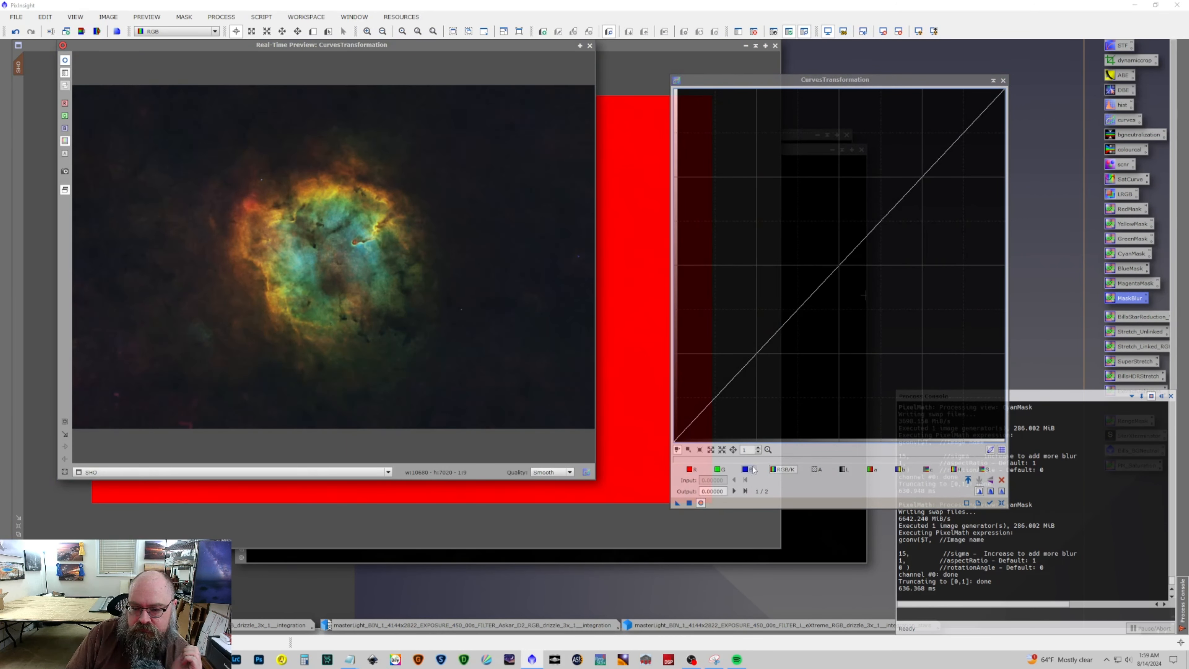
drag(803, 312, 751, 199)
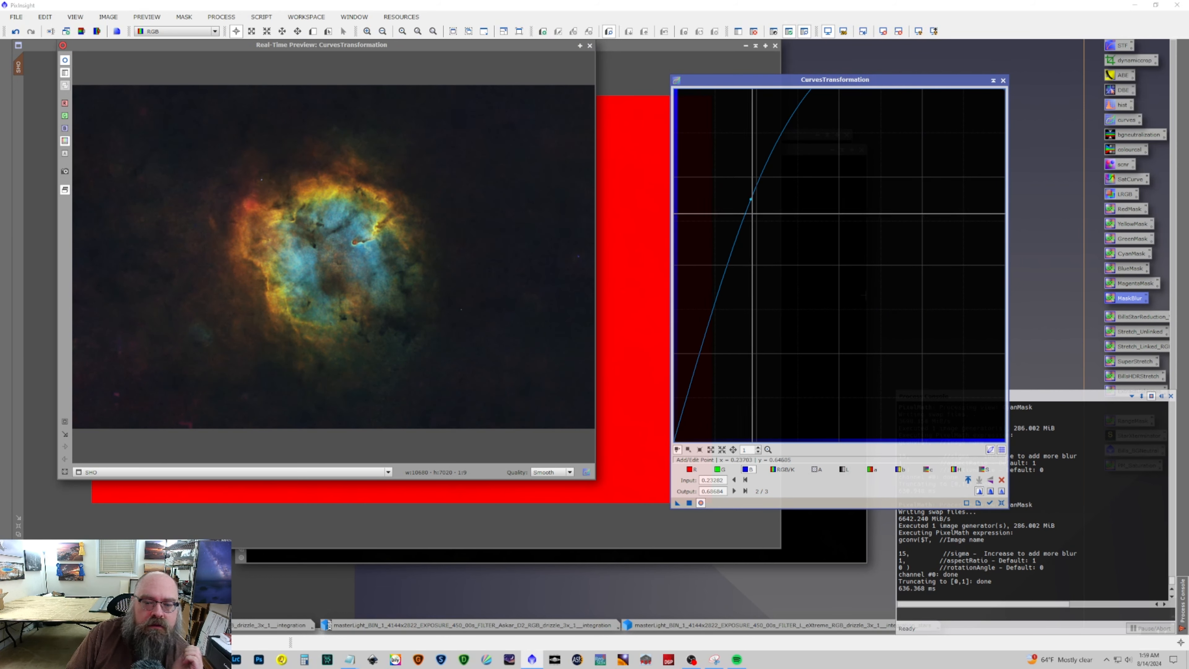
Raise the green curve at about 0.22 to 0.47 and the red curve at about 0.51 to 0.68.
click(718, 469)
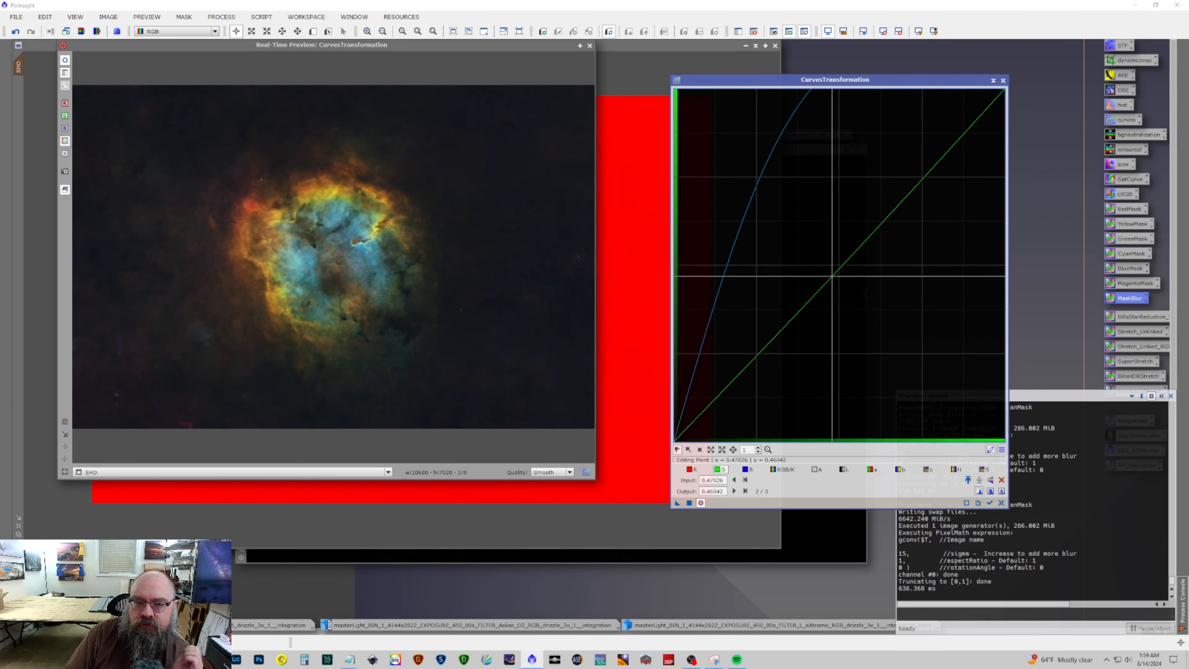
click(880, 328)
drag(881, 327, 746, 277)
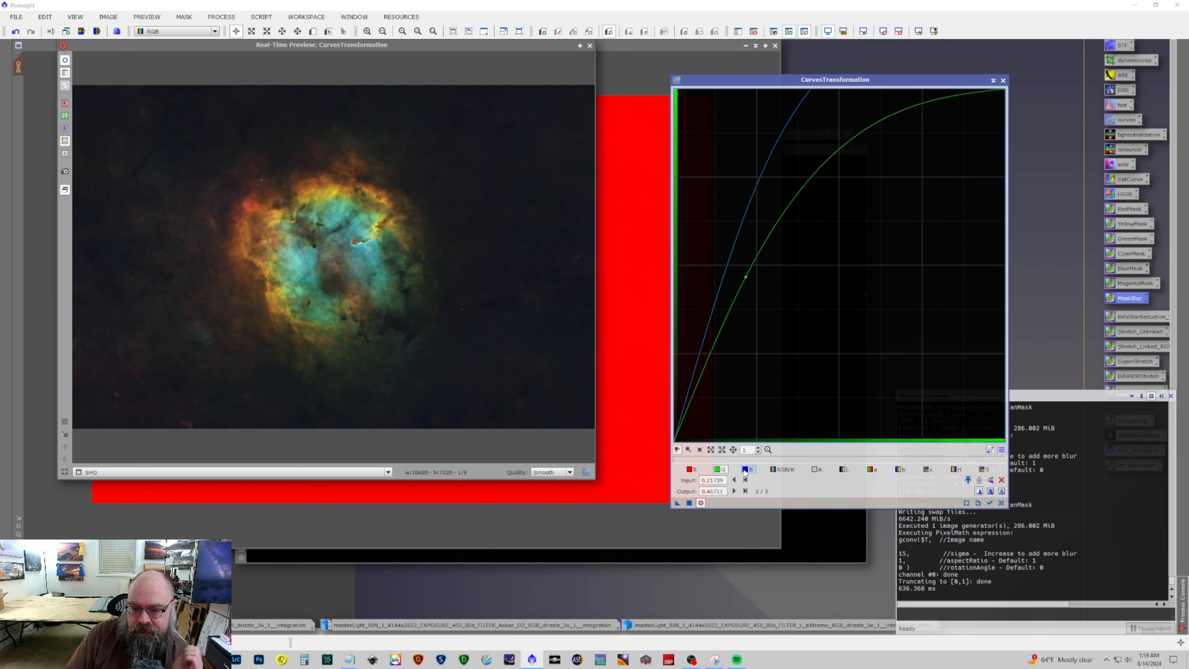
click(692, 469)
drag(1004, 90, 851, 308)
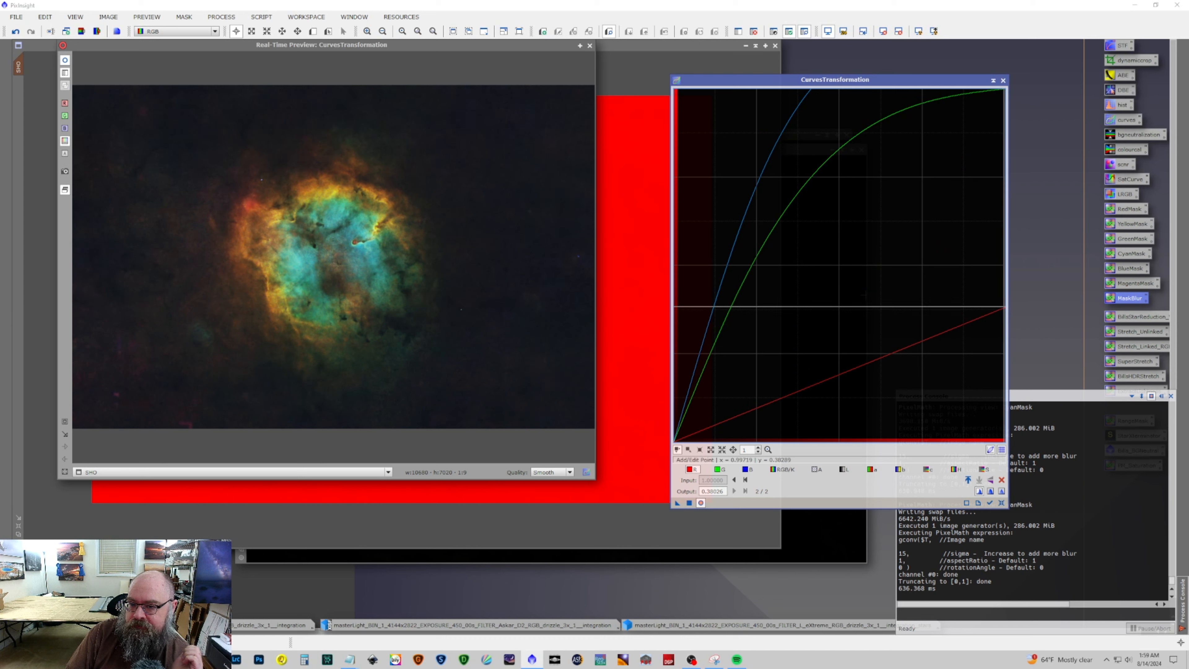
click(835, 202)
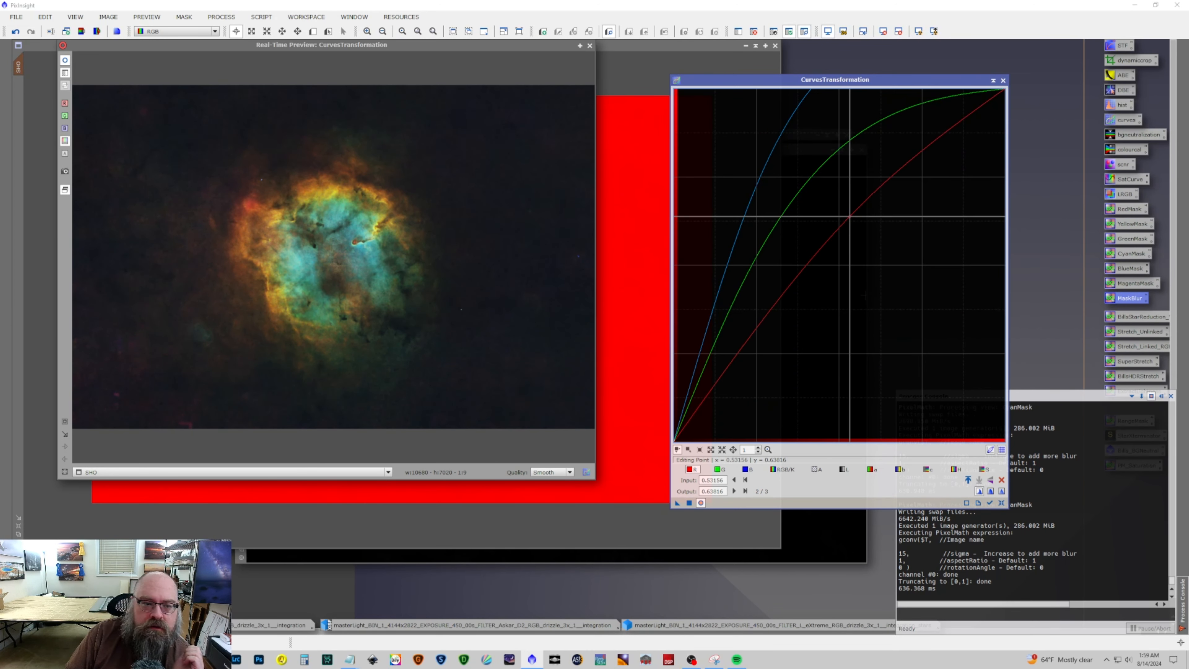
mouse_move(835, 201)
mouse_down()
mouse_move(884, 164)
mouse_move(871, 264)
mouse_move(786, 159)
mouse_move(842, 210)
mouse_move(796, 152)
mouse_move(841, 201)
mouse_up()
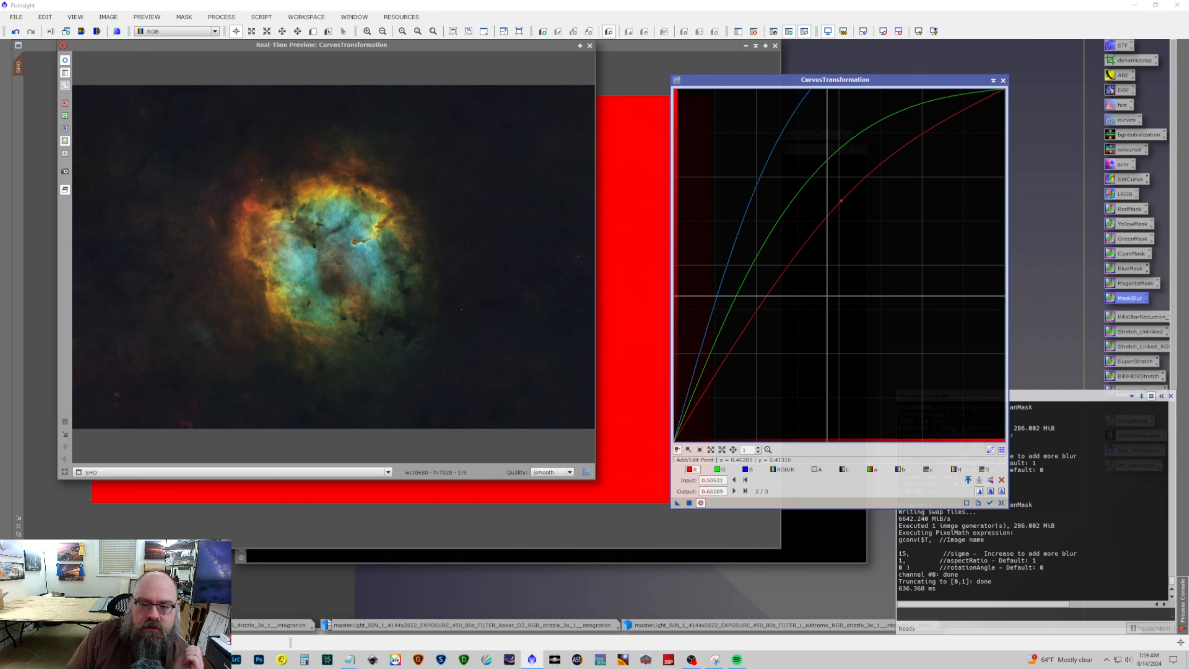
Lower the green curve at about 0.11 to 0.18 and the red at about 0.14 to 0.12, apply to SHO, and reset the curves.
click(720, 471)
mouse_move(700, 386)
mouse_down()
mouse_move(714, 390)
mouse_move(710, 378)
mouse_up()
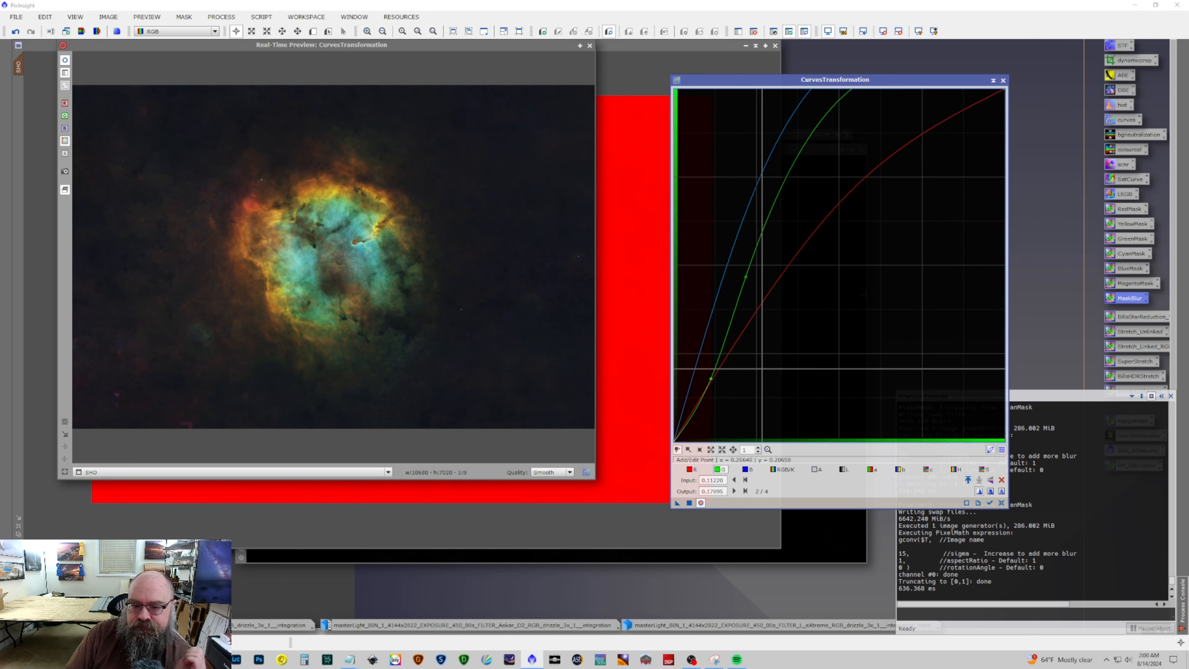
click(691, 469)
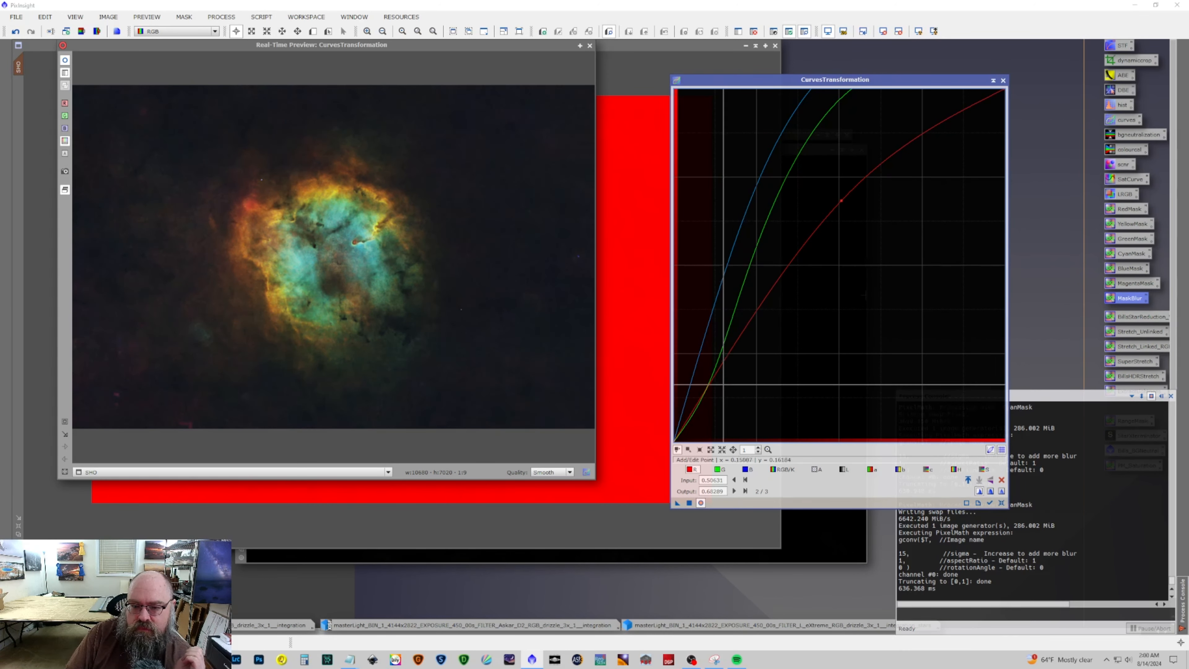
mouse_move(709, 384)
mouse_down()
mouse_move(726, 411)
mouse_move(720, 399)
mouse_up()
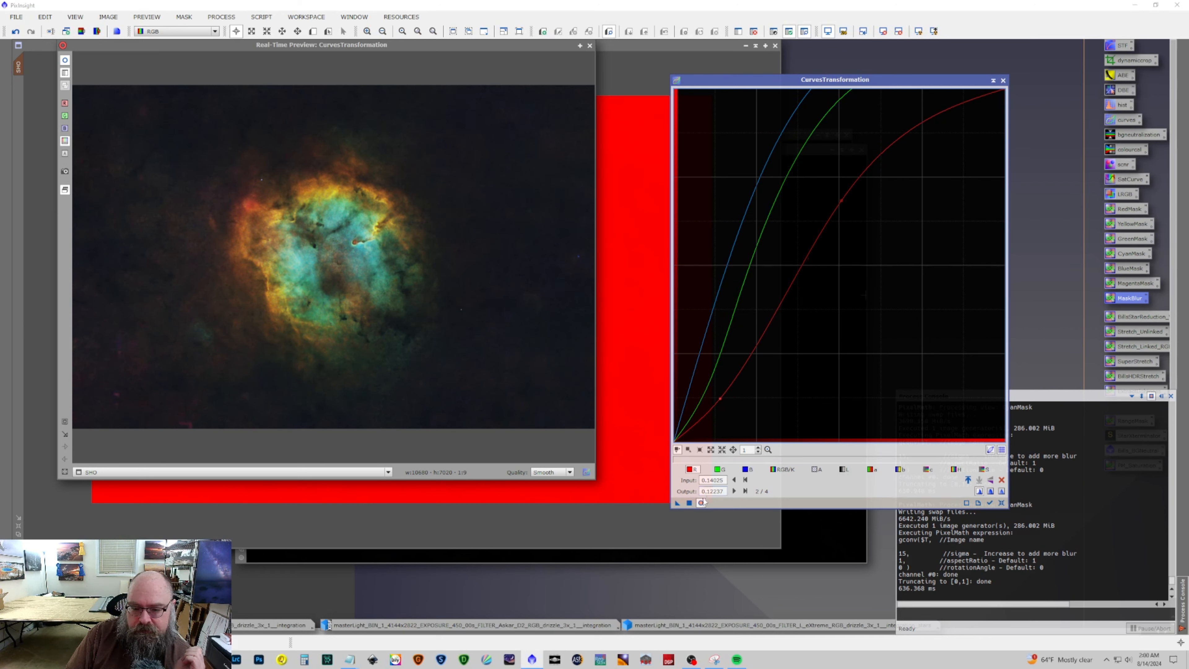
click(689, 503)
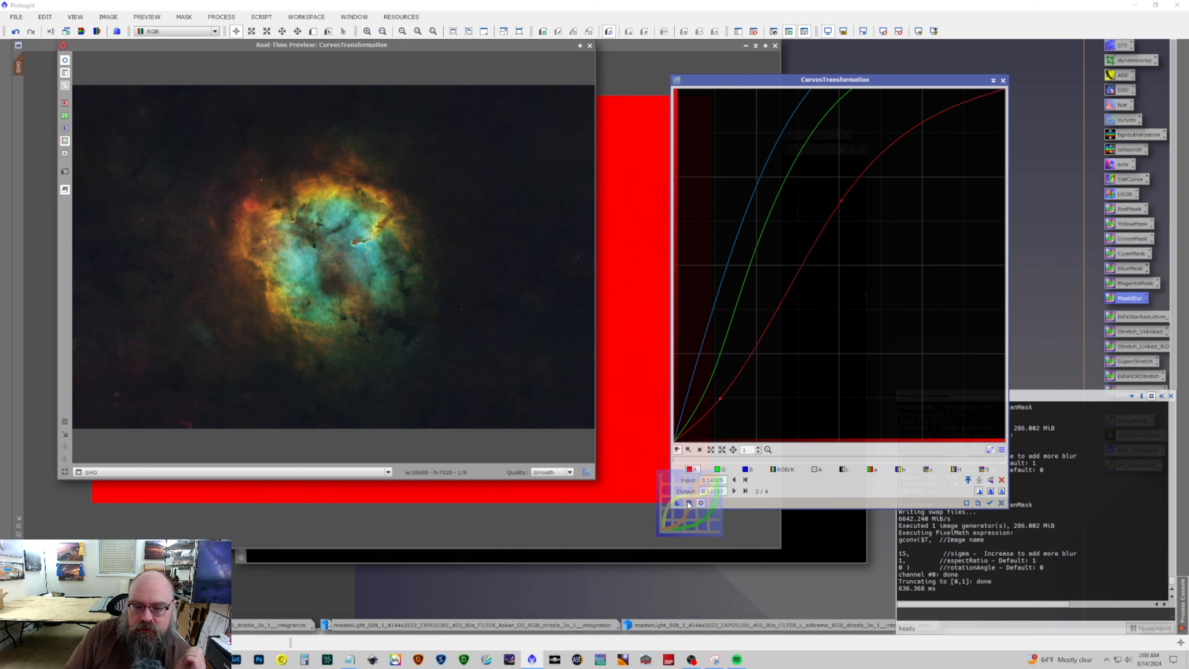
click(786, 470)
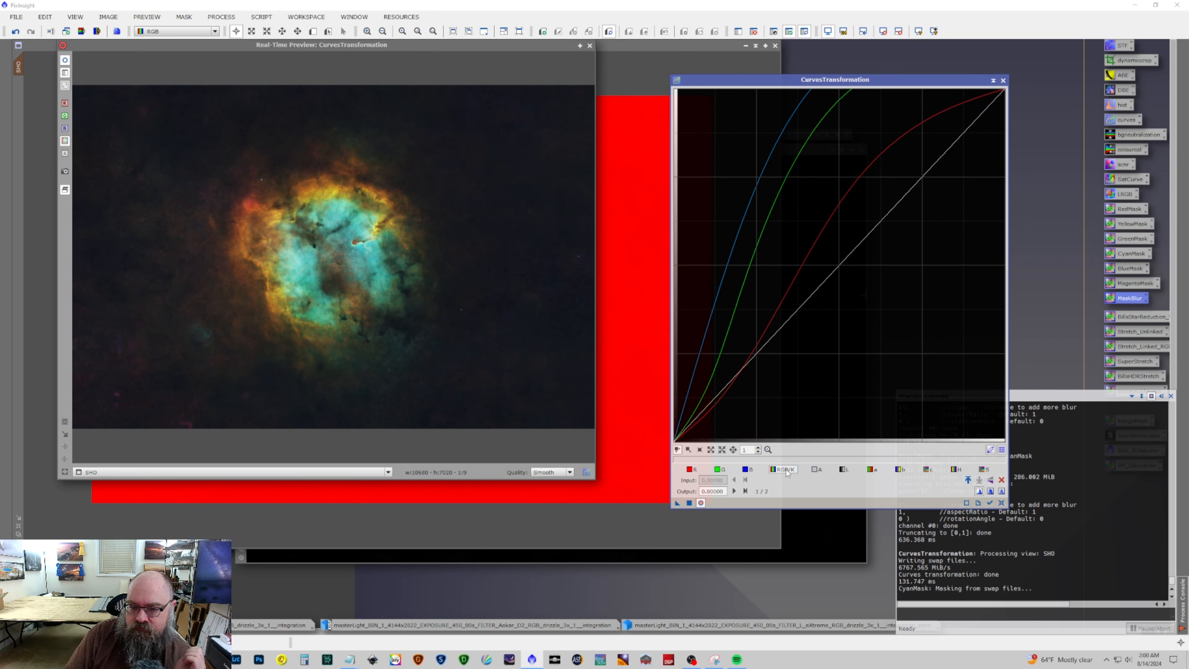
click(1001, 503)
drag(835, 258, 813, 190)
click(728, 336)
mouse_move(728, 336)
mouse_down()
mouse_move(747, 350)
mouse_move(711, 317)
mouse_move(729, 370)
mouse_move(694, 312)
mouse_move(706, 333)
mouse_up()
right_click(707, 333)
click(713, 332)
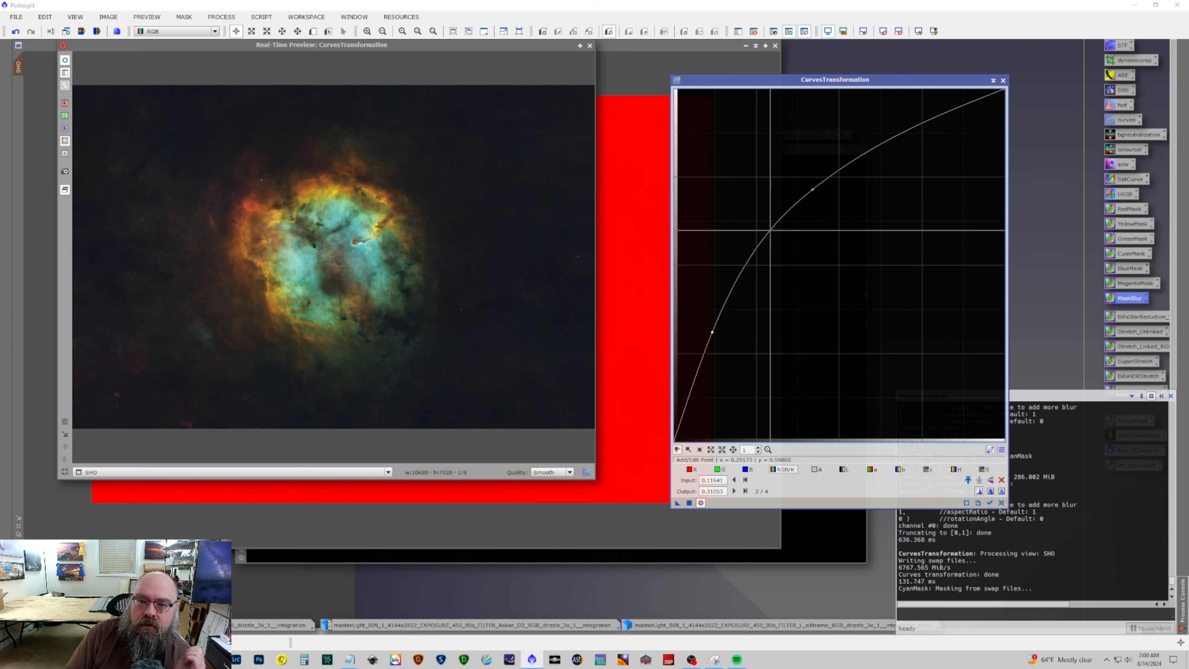
drag(796, 206, 750, 242)
right_click(794, 222)
mouse_move(693, 388)
mouse_down()
mouse_move(714, 403)
mouse_move(689, 383)
mouse_up()
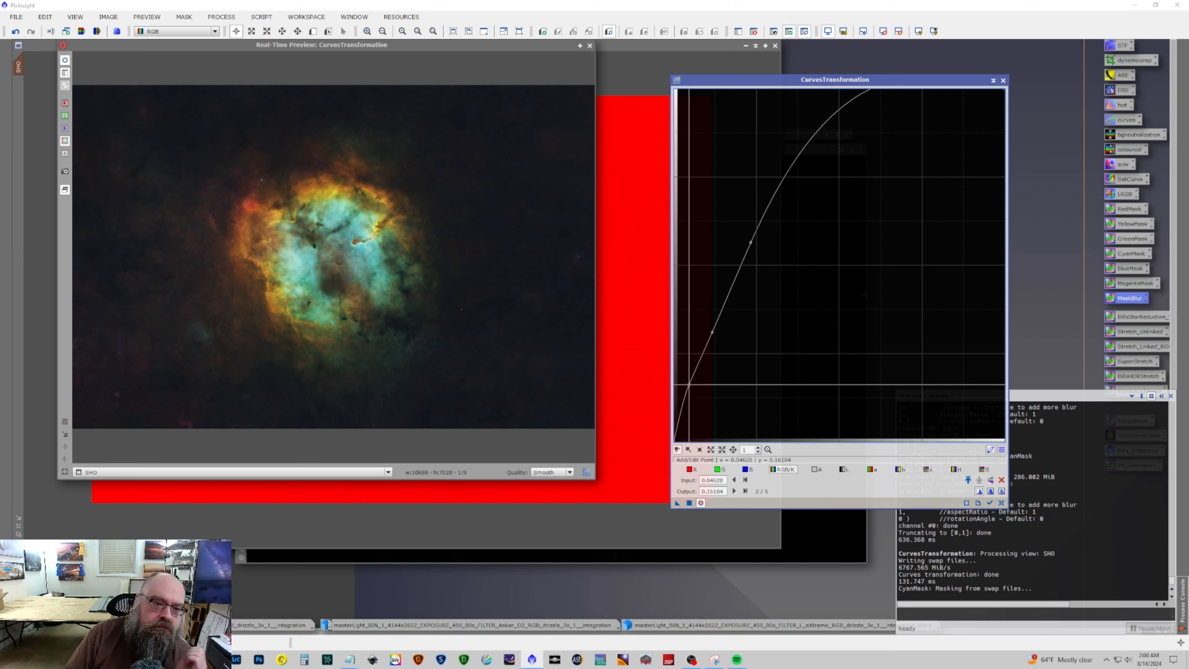
click(984, 470)
drag(812, 292, 807, 252)
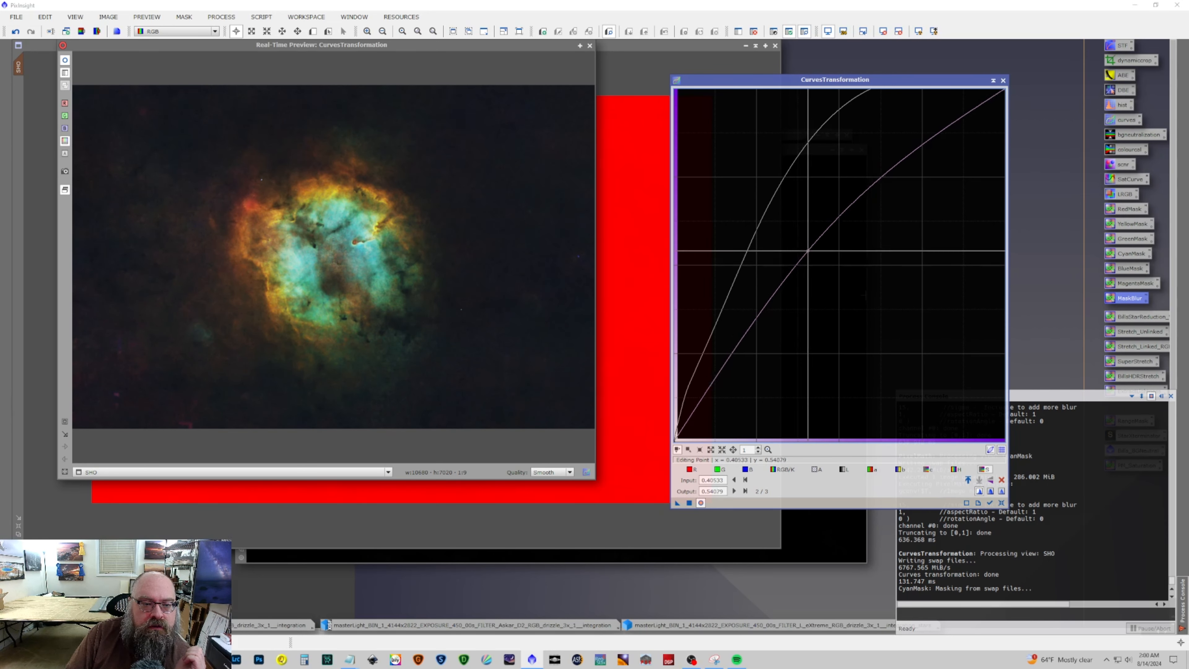
mouse_move(913, 150)
mouse_down()
mouse_move(927, 172)
mouse_move(924, 249)
mouse_move(901, 136)
mouse_move(902, 159)
mouse_up()
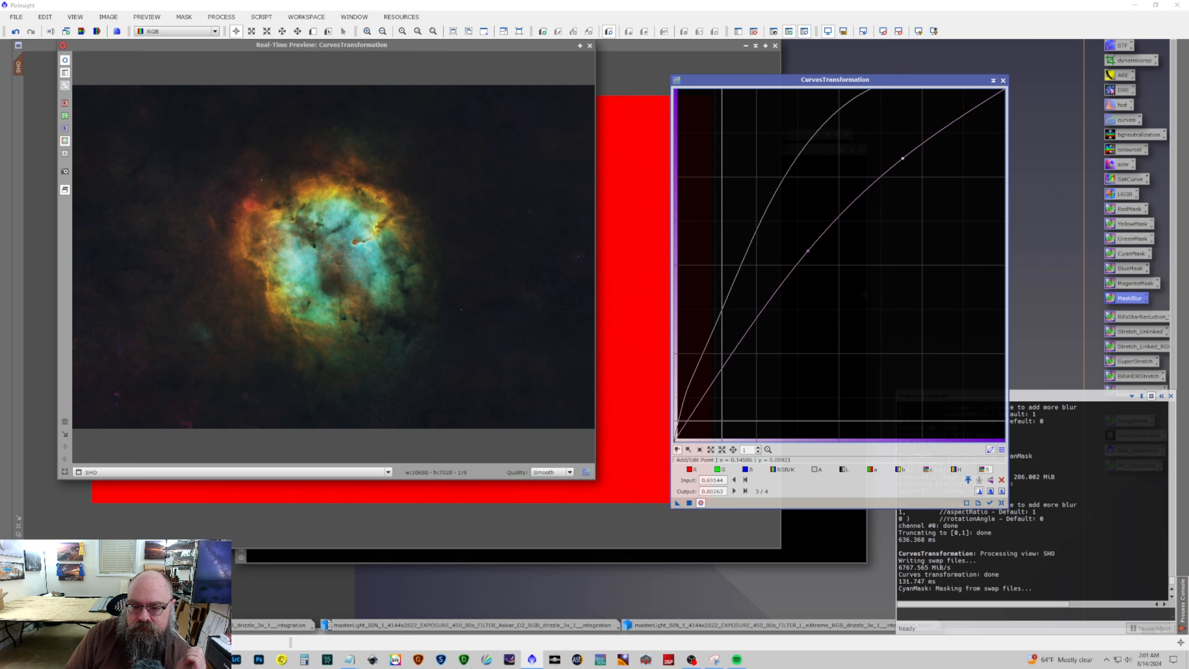
drag(706, 397, 675, 302)
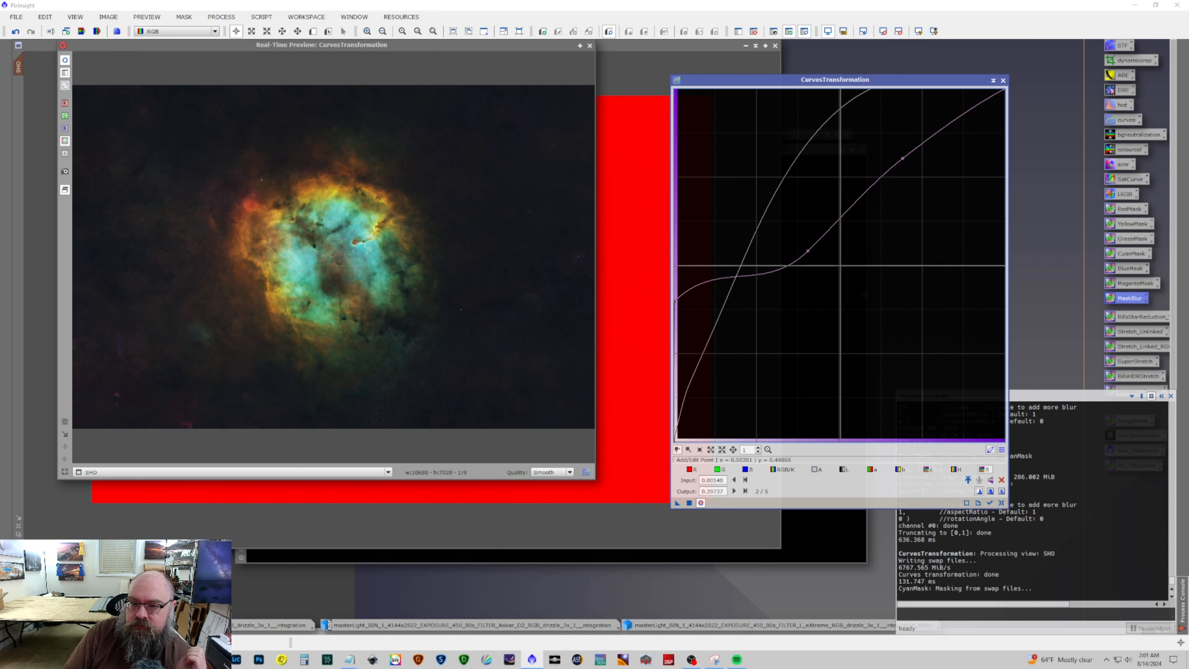
right_click(808, 252)
right_click(903, 159)
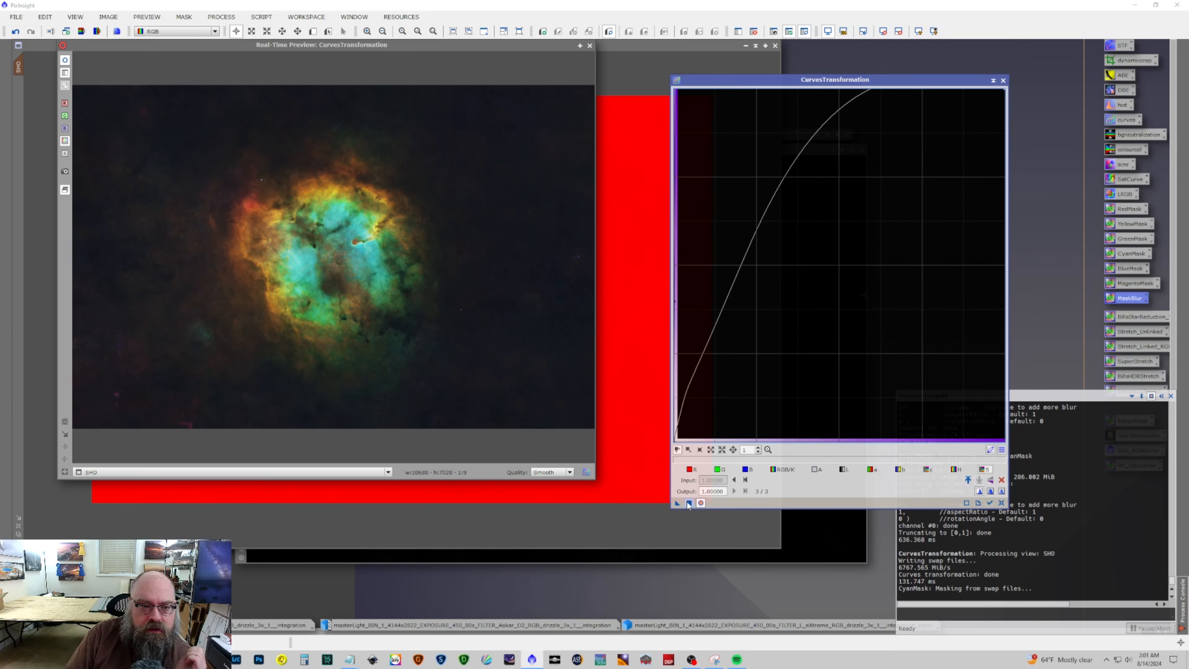
click(1000, 504)
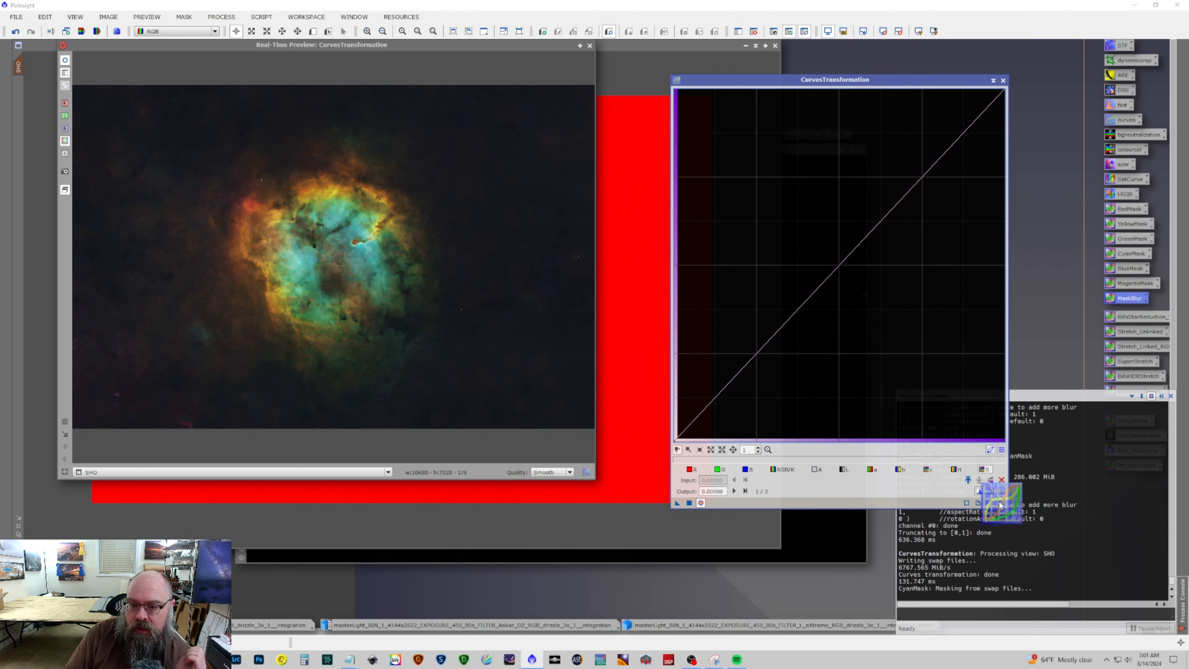
Raise the RGB/K curve at about 0.15 to 0.26 and 0.43 to 0.74, apply it to SHO, and reset the curve.
click(773, 469)
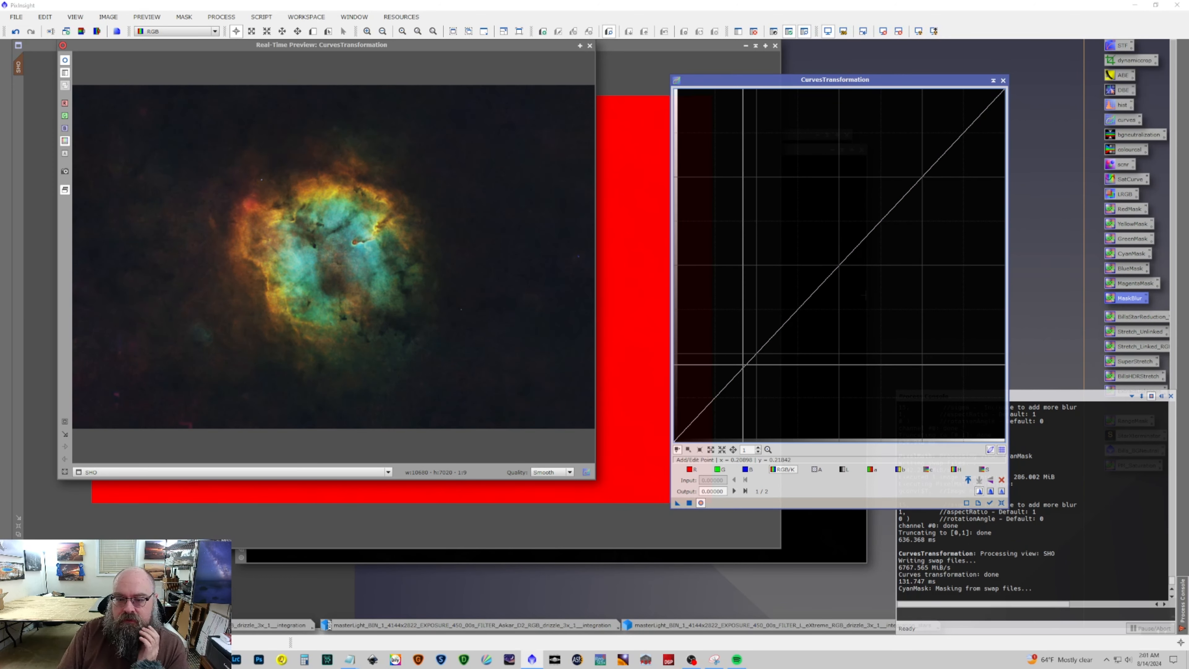
drag(742, 369, 722, 351)
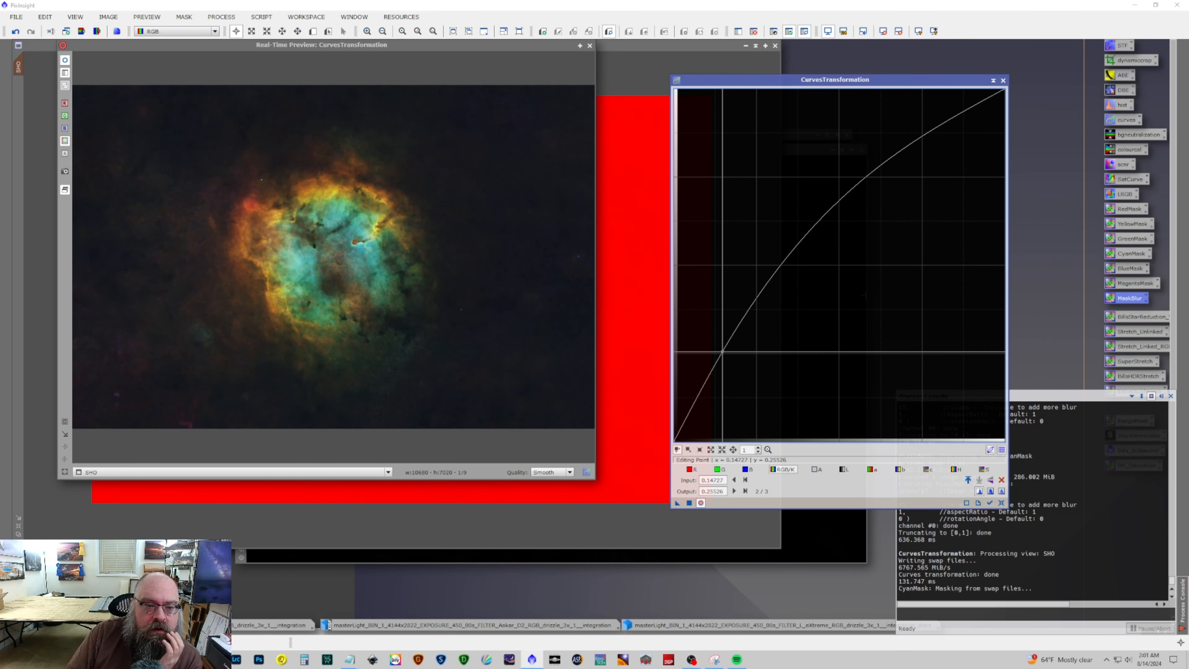
drag(835, 202, 817, 181)
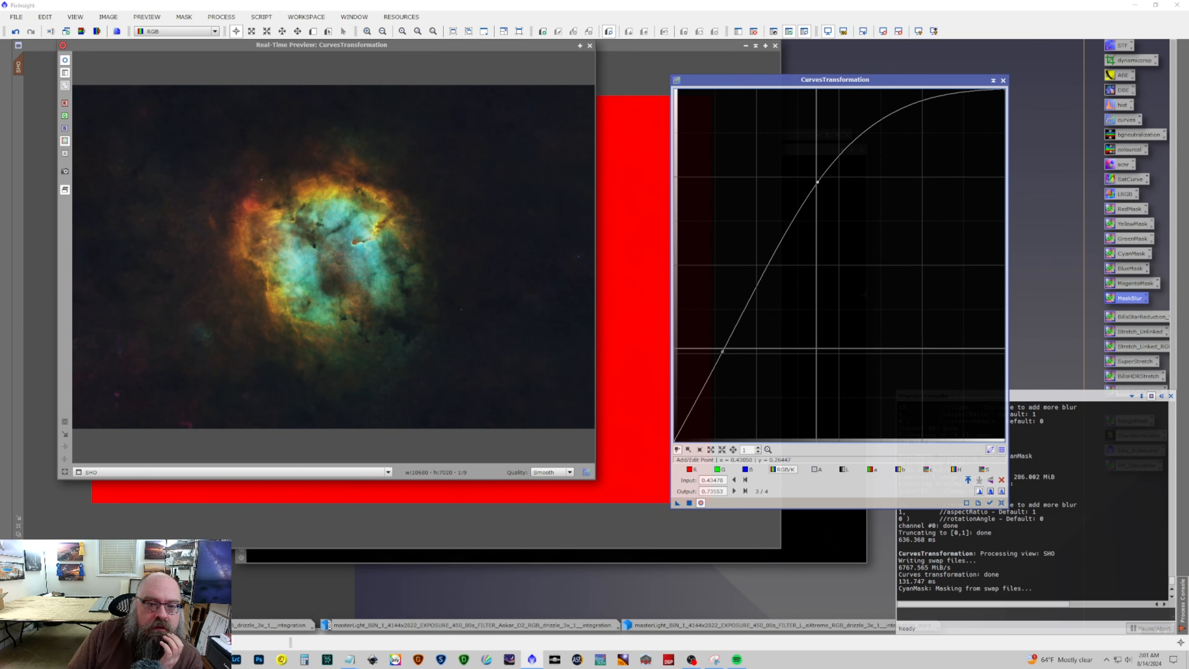
click(690, 503)
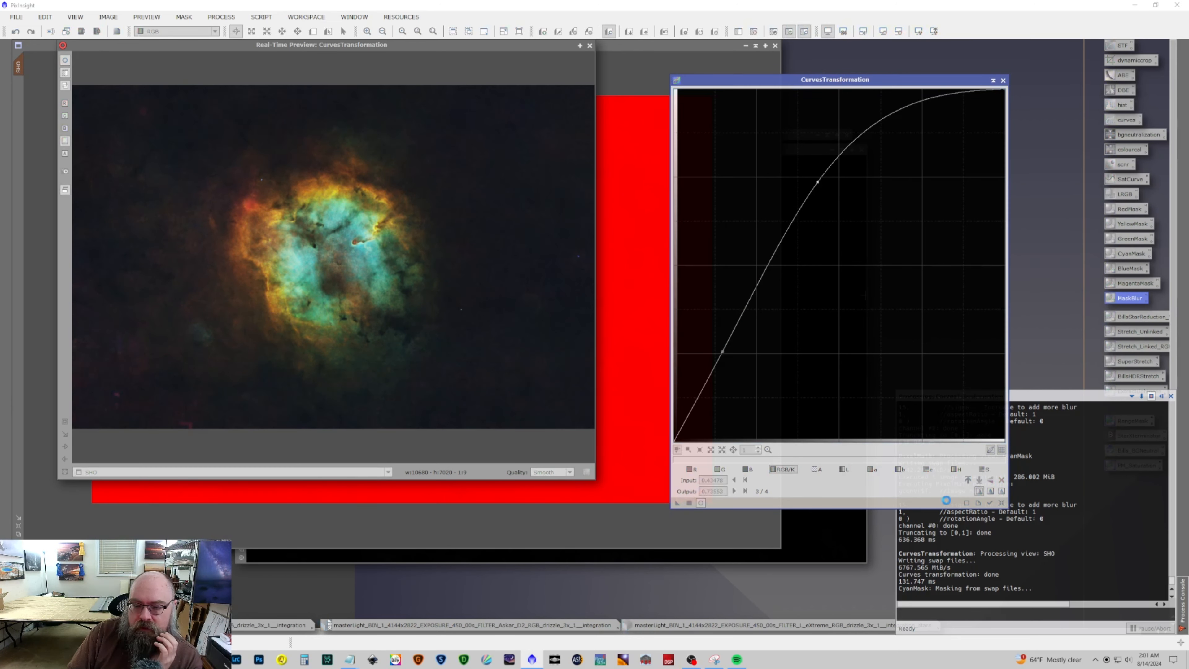
click(989, 480)
Raise the saturation curve at about 0.56 to 0.71 and 0.13 to 0.26, and apply it to SHO.
click(983, 468)
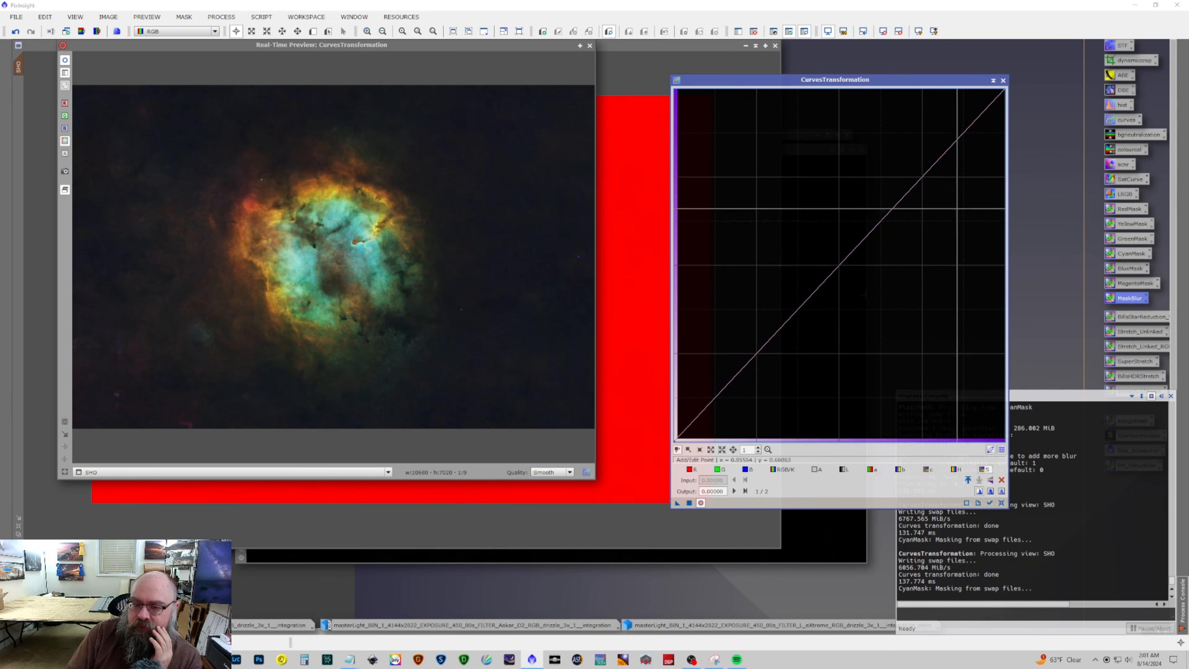
drag(865, 238, 861, 190)
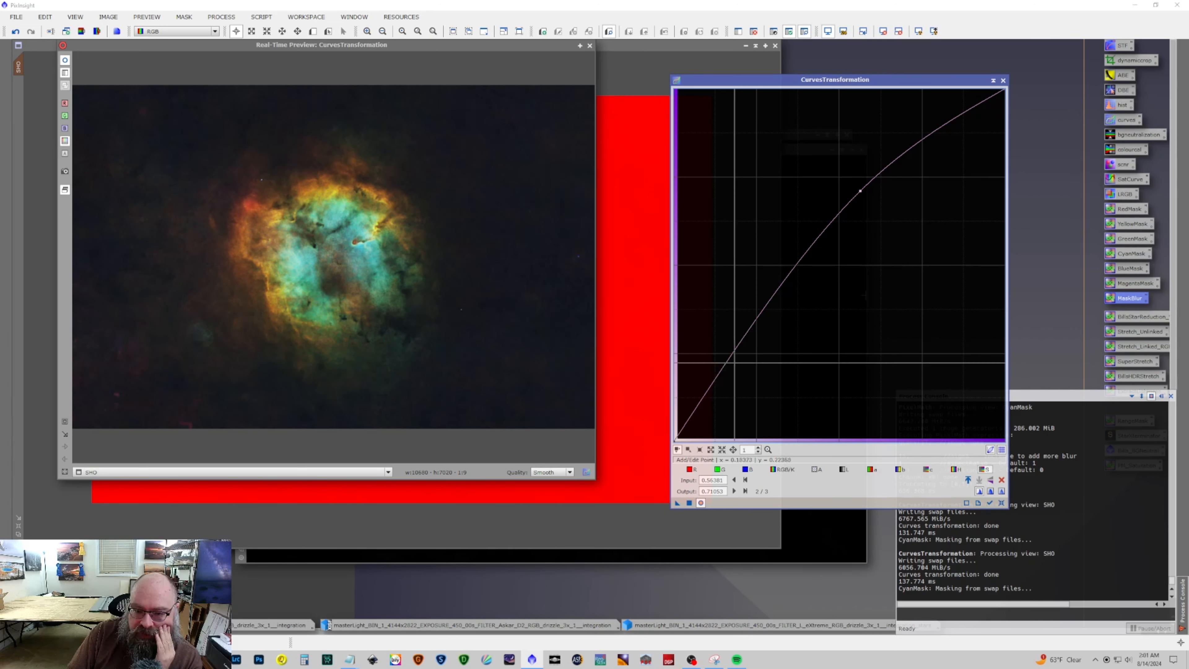
drag(718, 370, 716, 349)
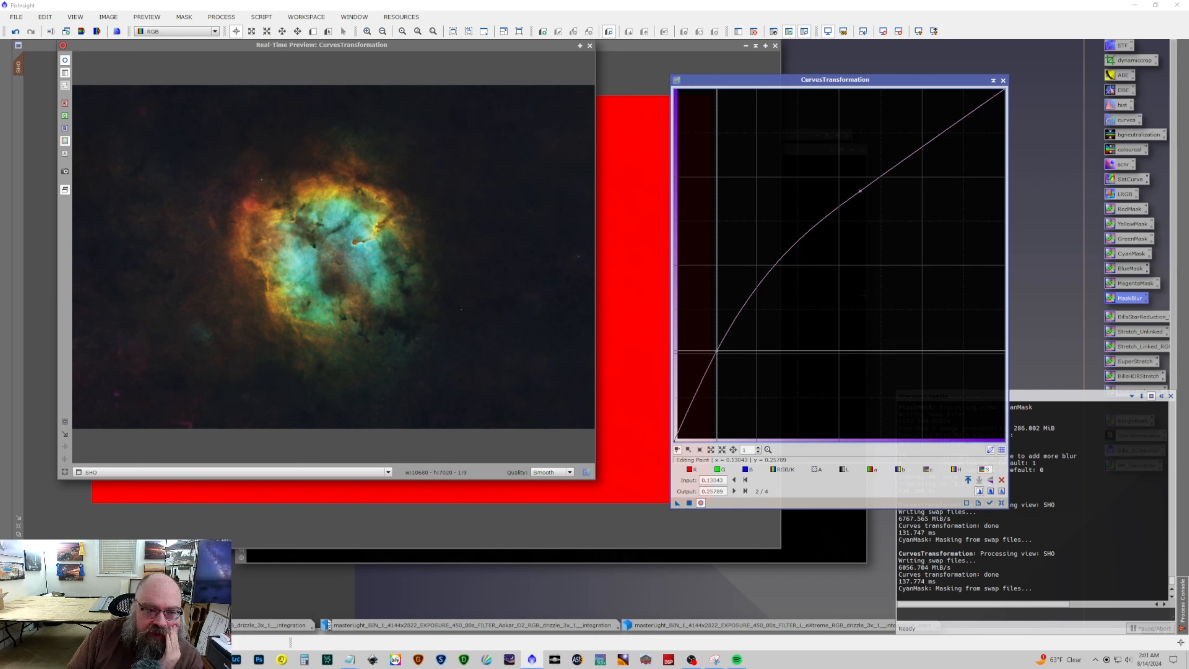
click(688, 502)
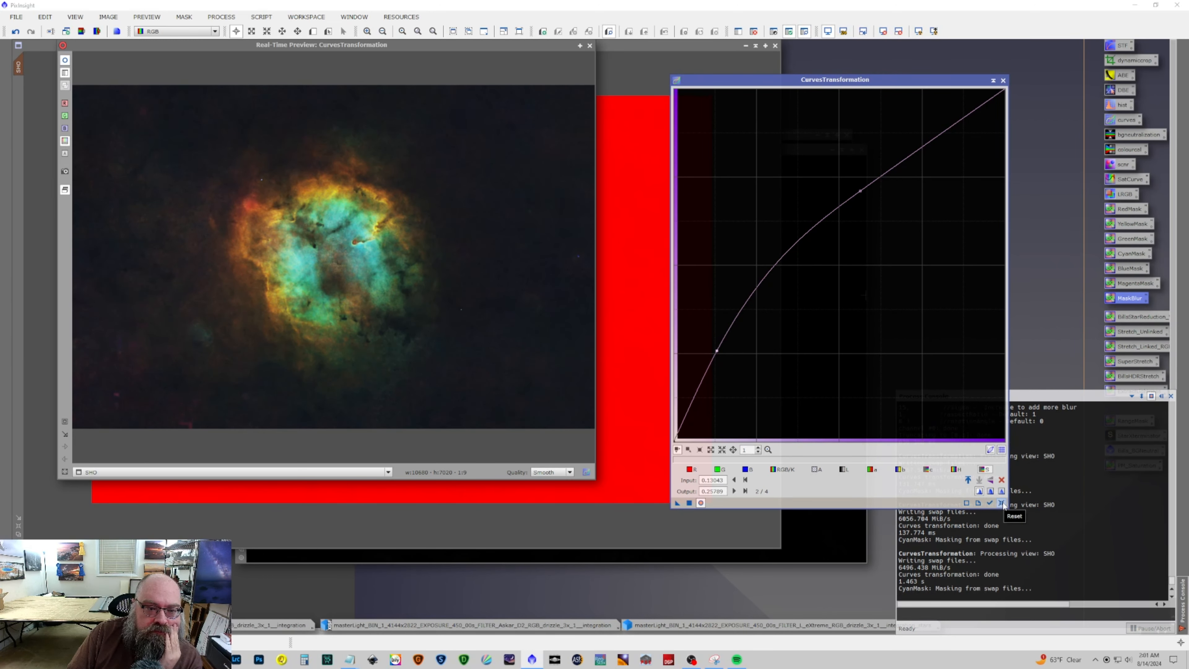
Reset the saturation curve, close CurvesTransformation and its preview, and remove the cyan mask from SHO.
click(1001, 503)
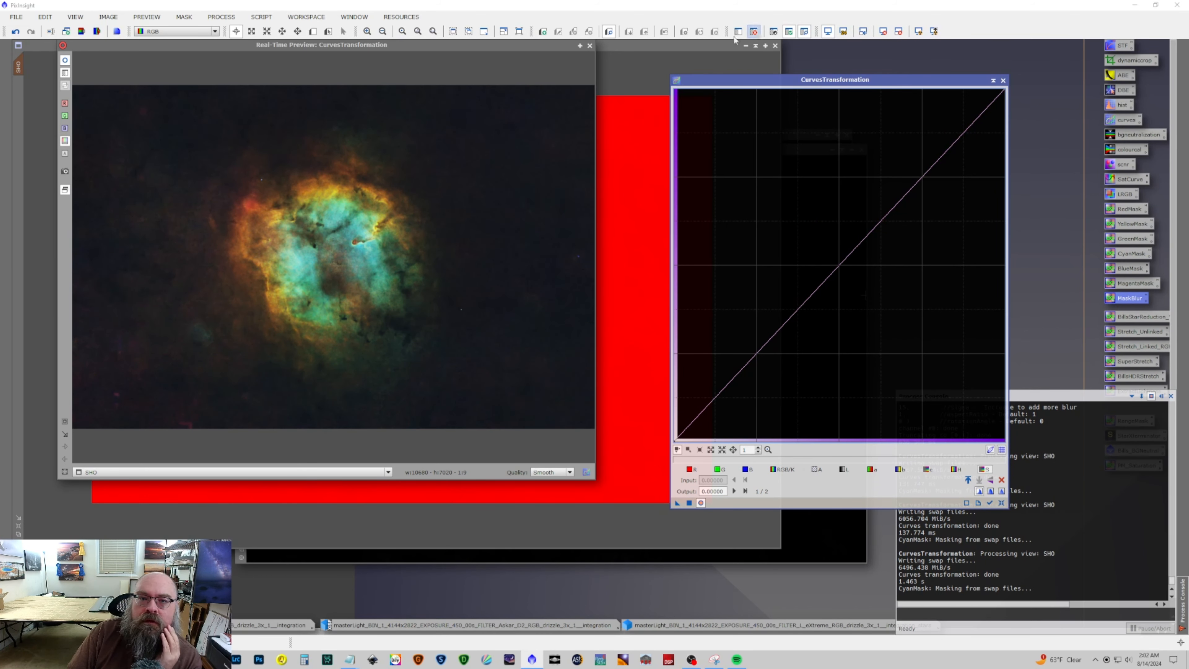
click(1002, 81)
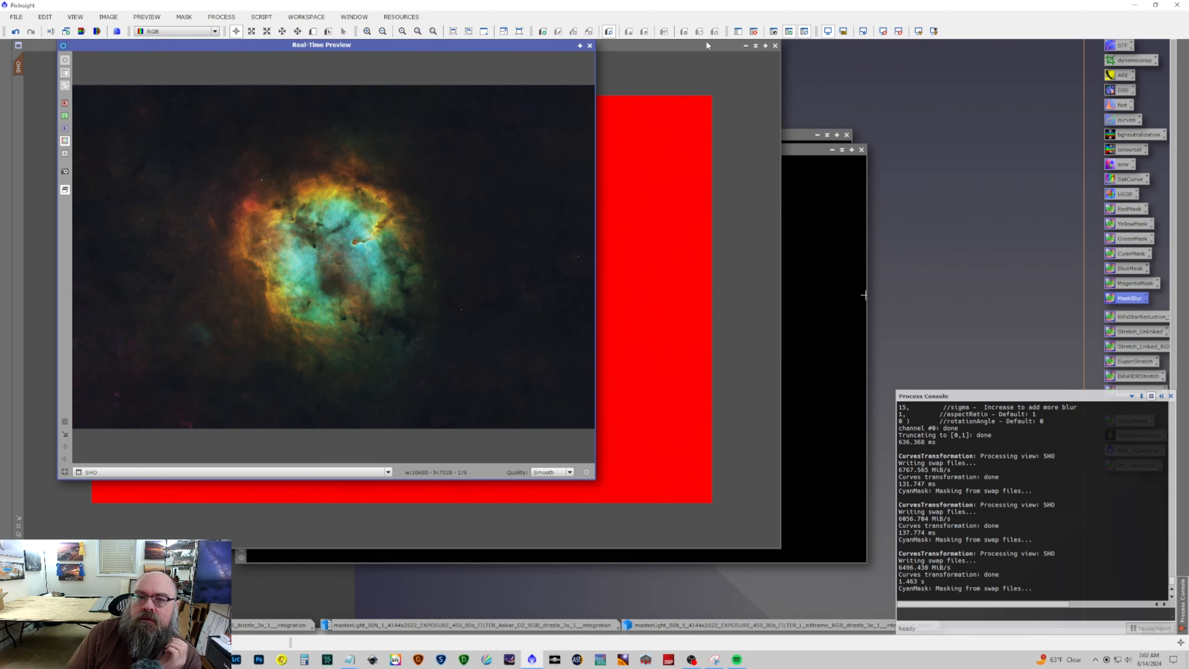
click(589, 46)
click(184, 18)
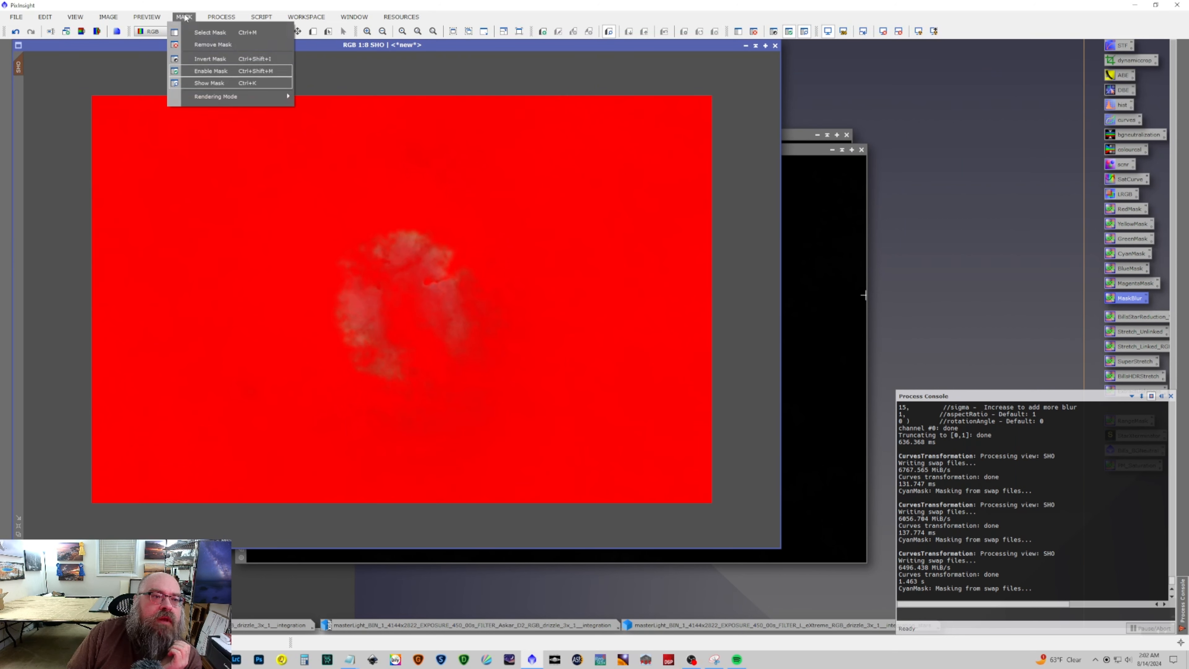
click(205, 51)
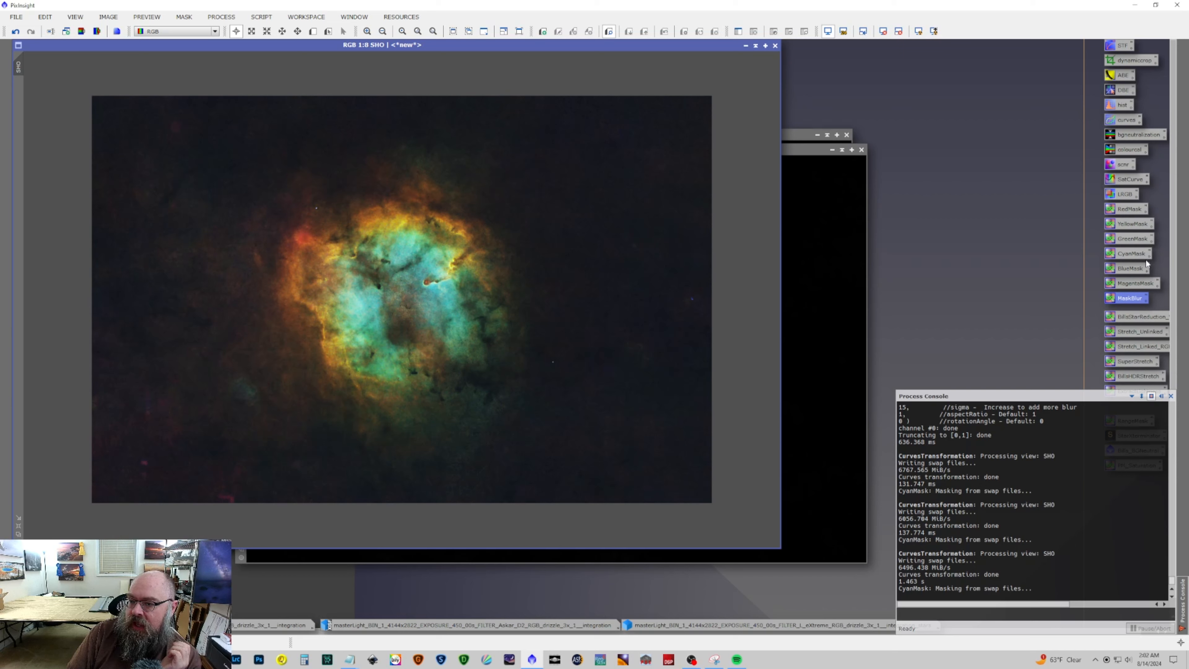
Generate a magenta mask from SHO and place its enlarged window over the SHO image.
drag(1134, 287, 309, 302)
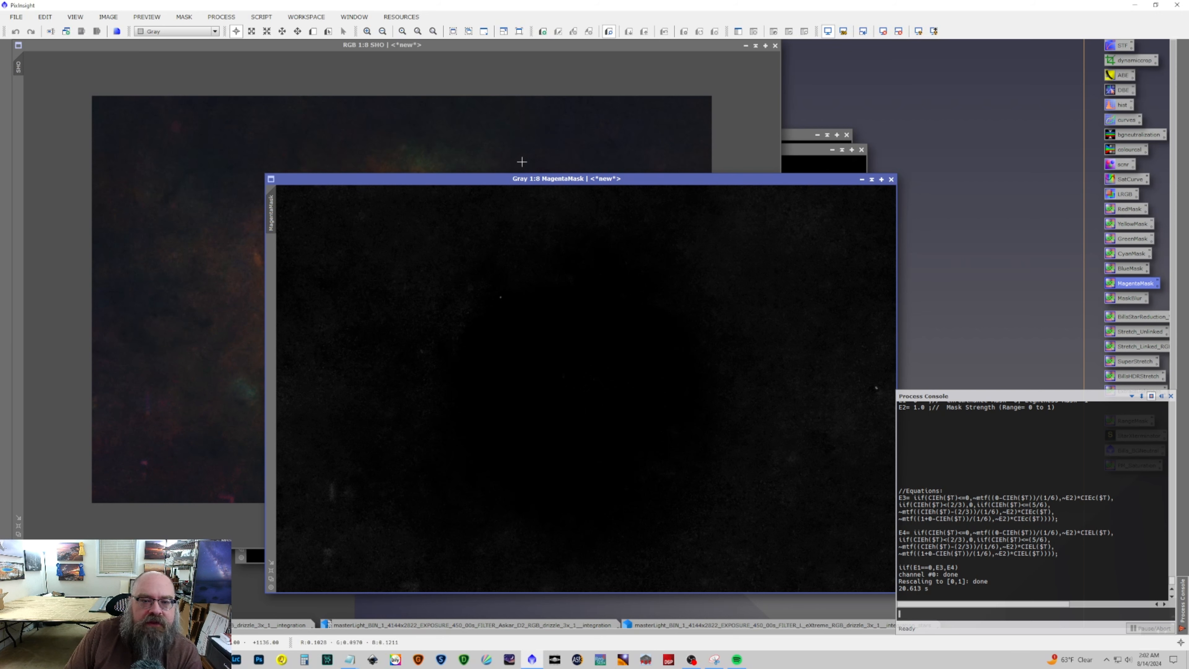
drag(542, 181, 289, 48)
drag(644, 459, 782, 547)
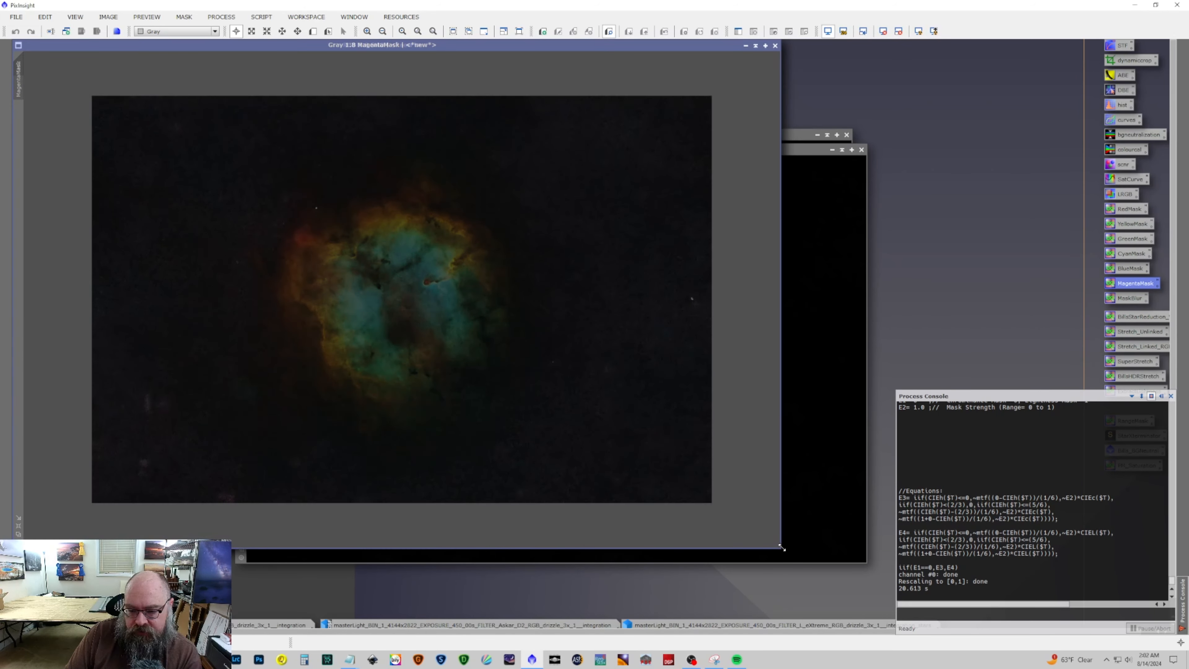
Stretch MagentaMask with HistogramTransformation using highlights of about 0.271 and midtones of about 0.328, and close the tool and preview.
click(222, 17)
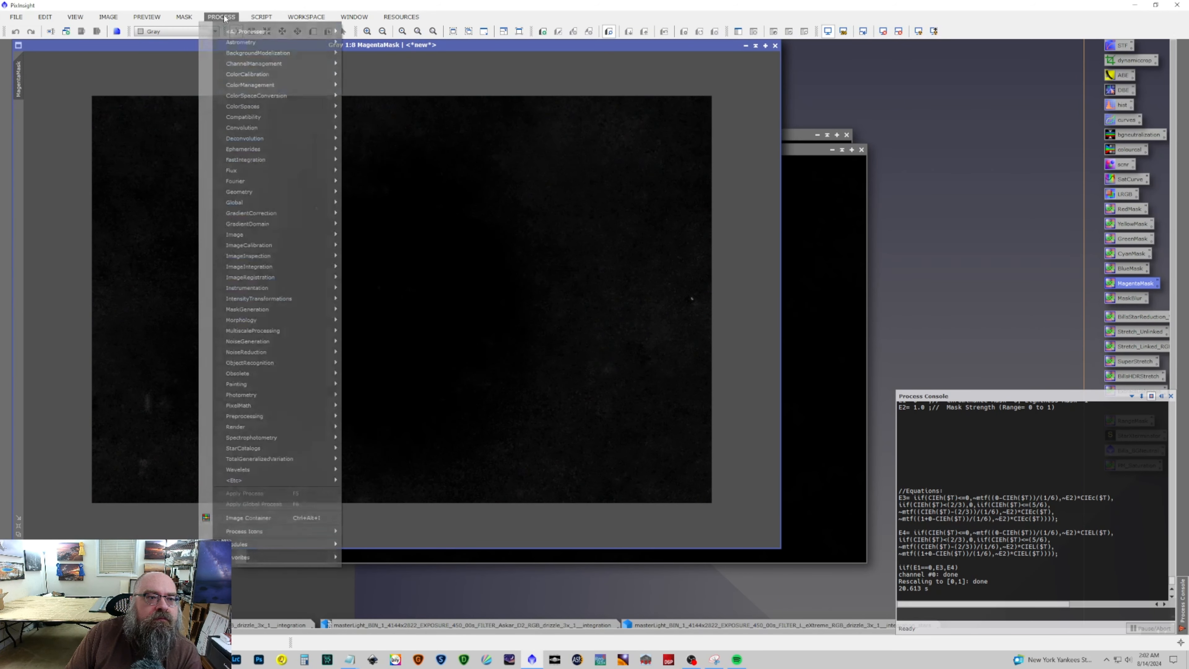
mouse_move(234, 31)
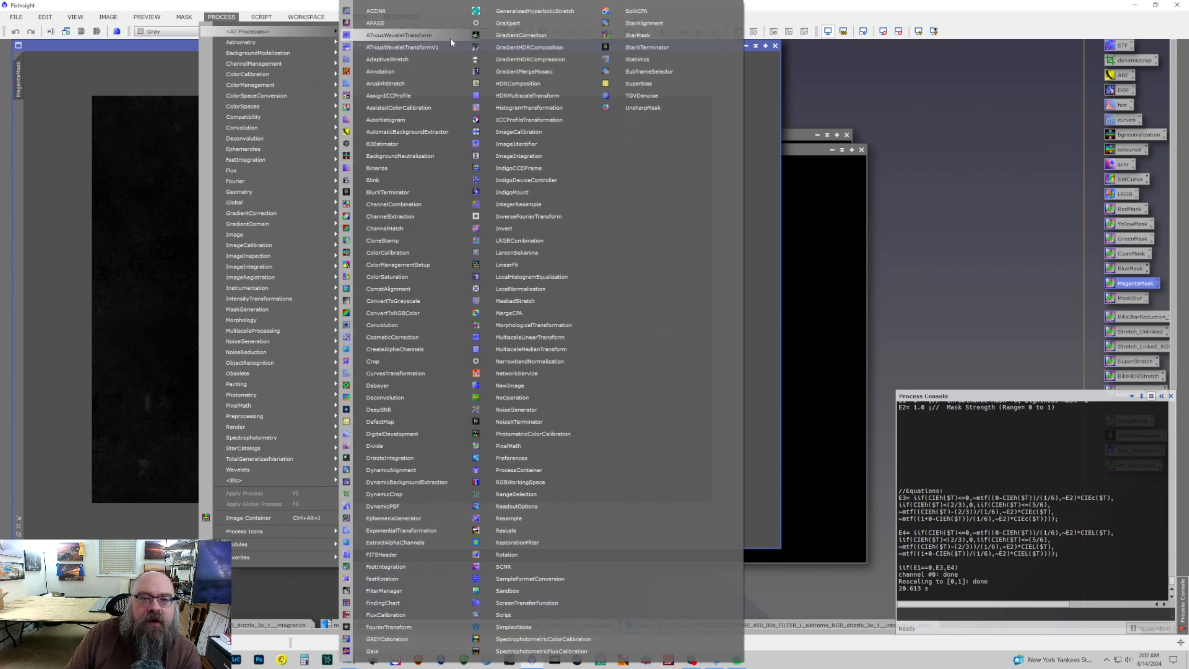
click(529, 108)
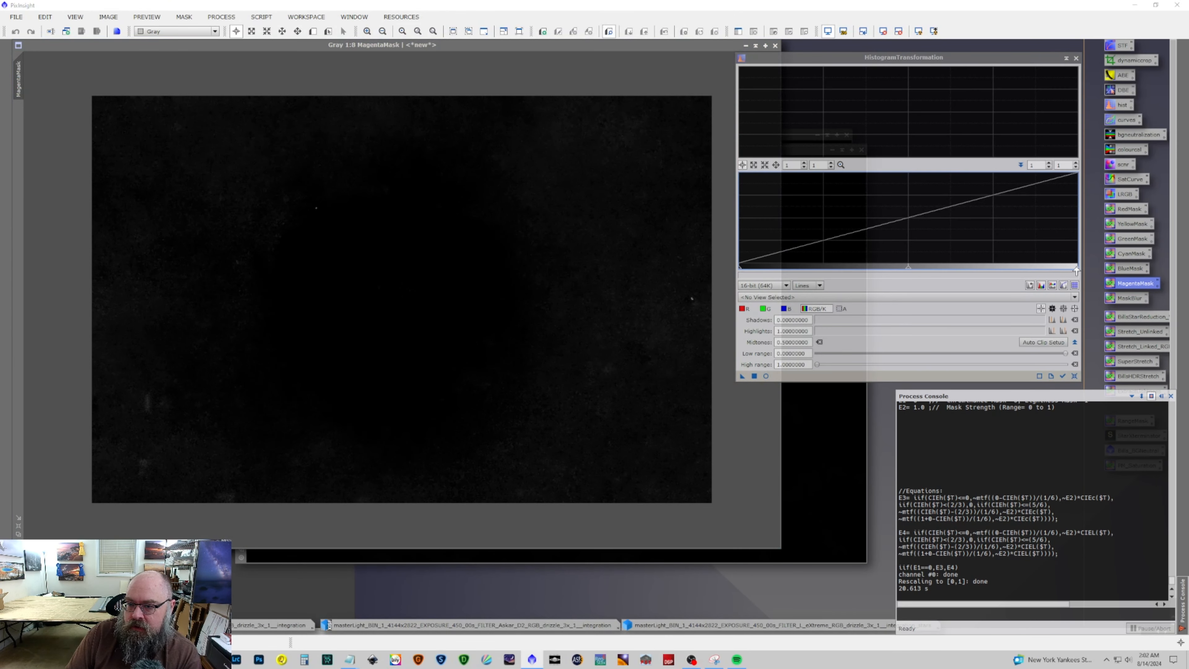
click(766, 376)
drag(1077, 268, 830, 263)
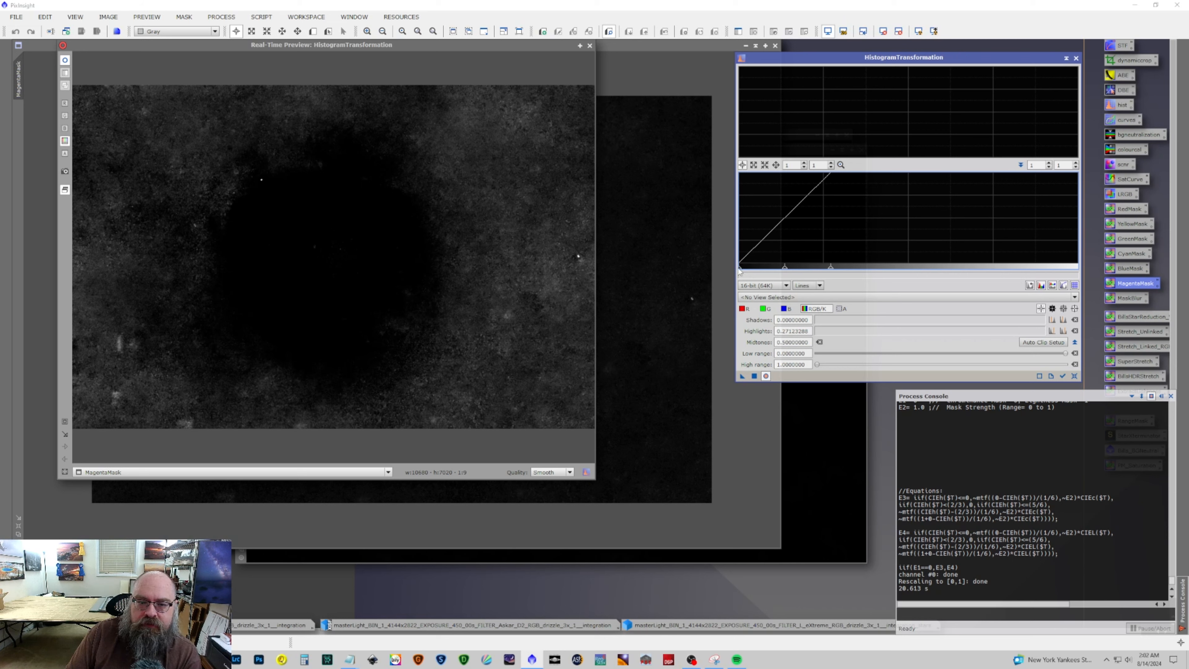
drag(739, 268, 730, 267)
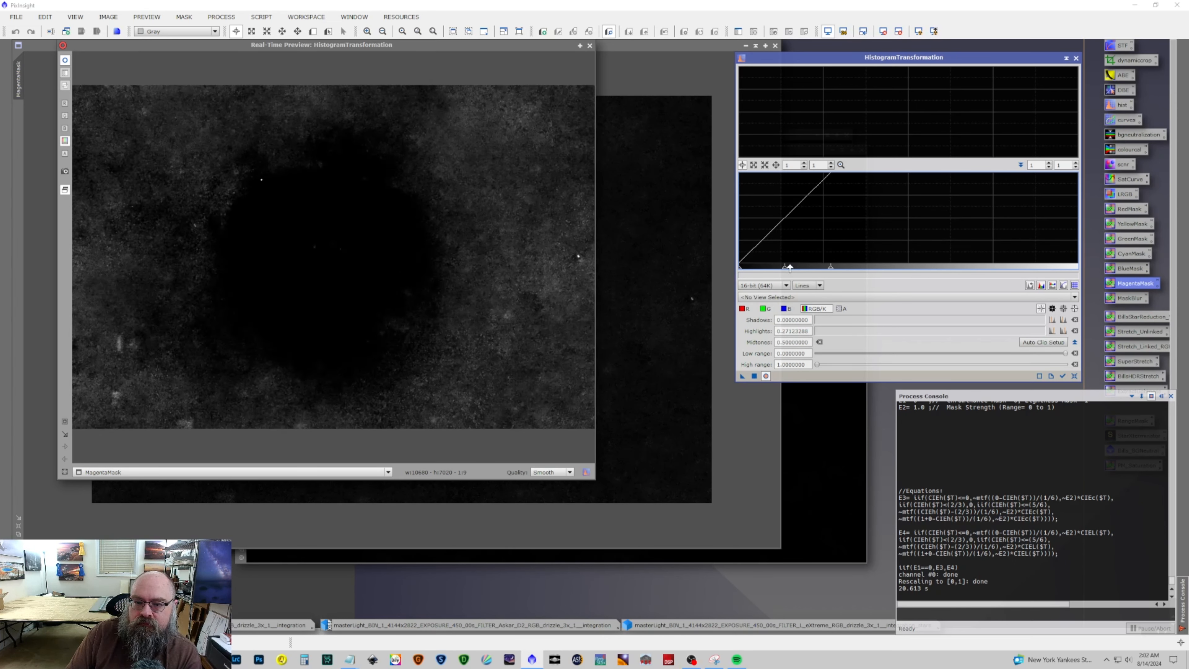
drag(785, 270, 768, 267)
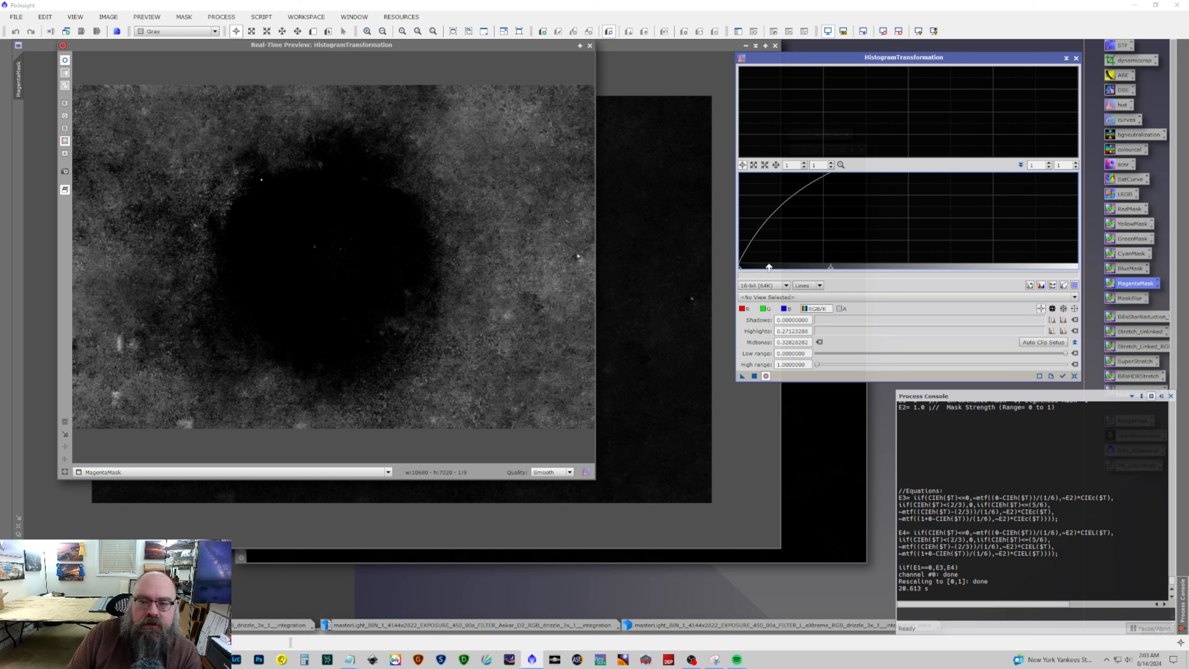
click(754, 375)
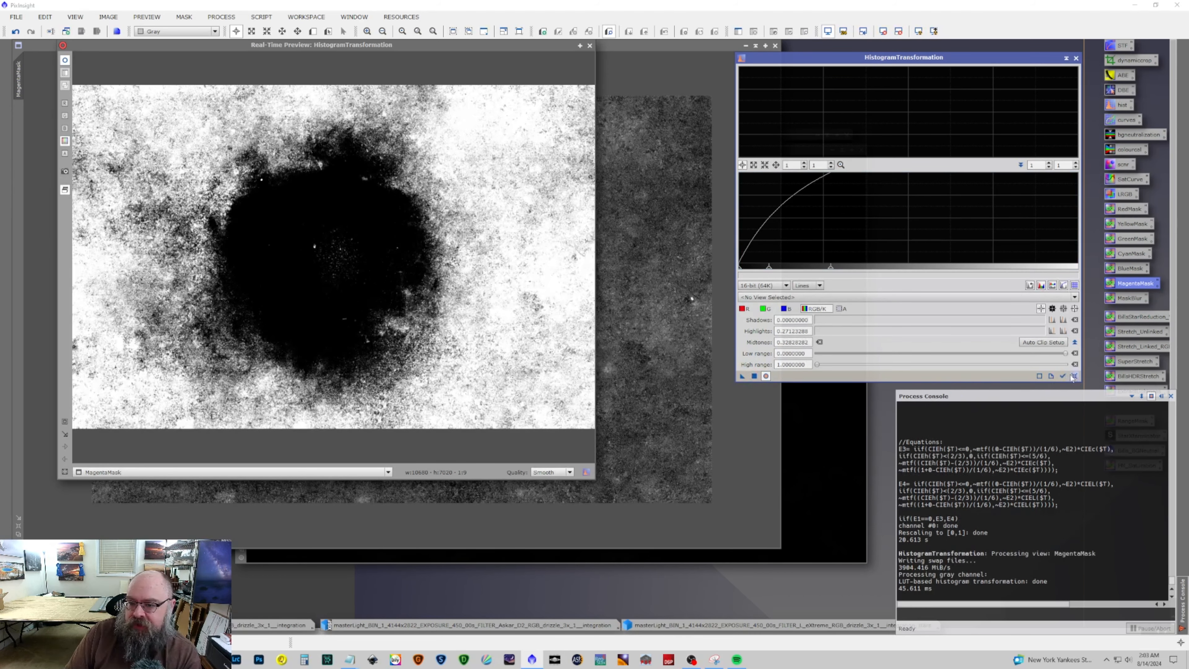
click(1074, 376)
click(1075, 58)
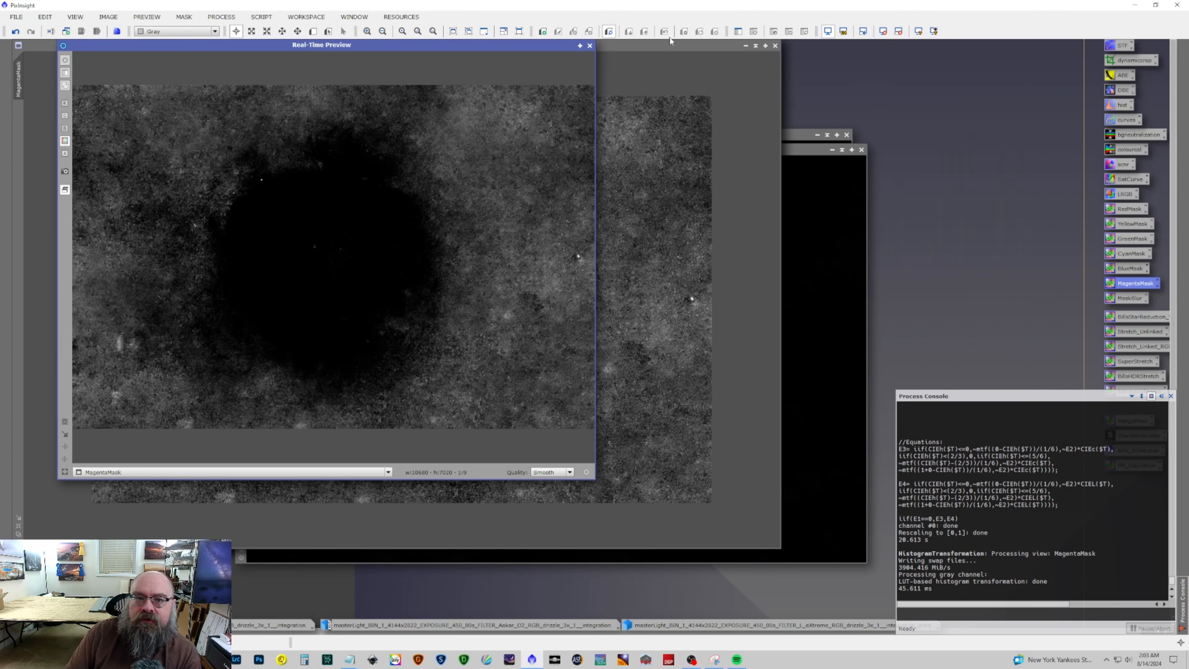
click(589, 45)
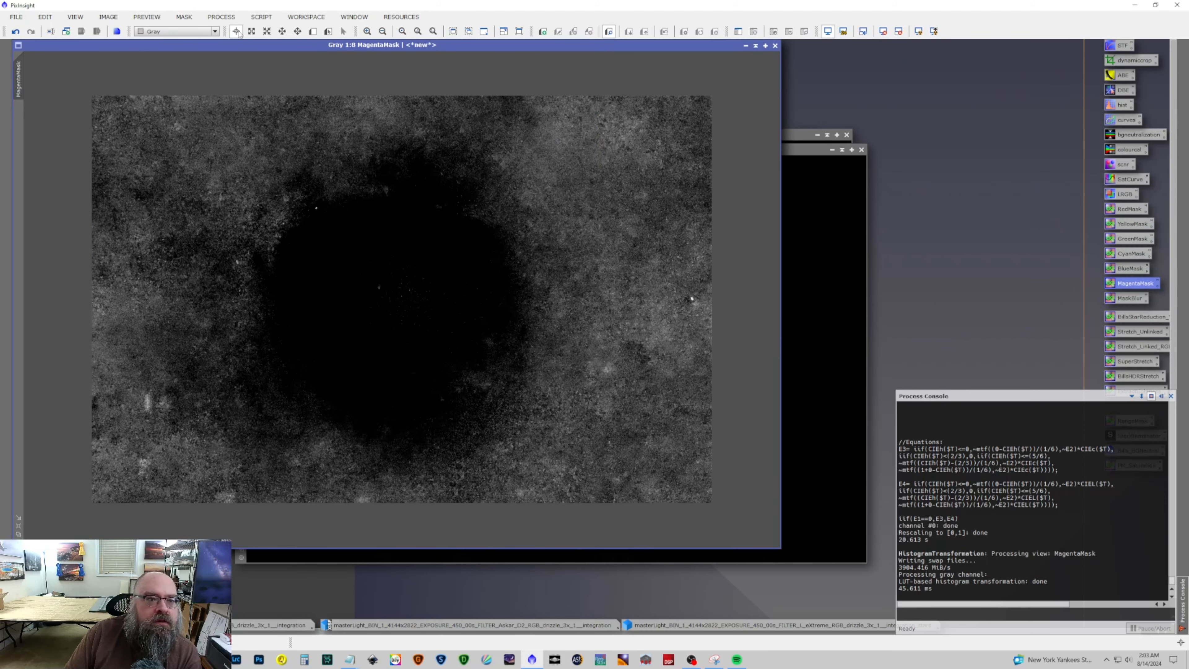
Blur MagentaMask twice with MaskBlur and assign it as the mask on SHO.
drag(1129, 304, 623, 279)
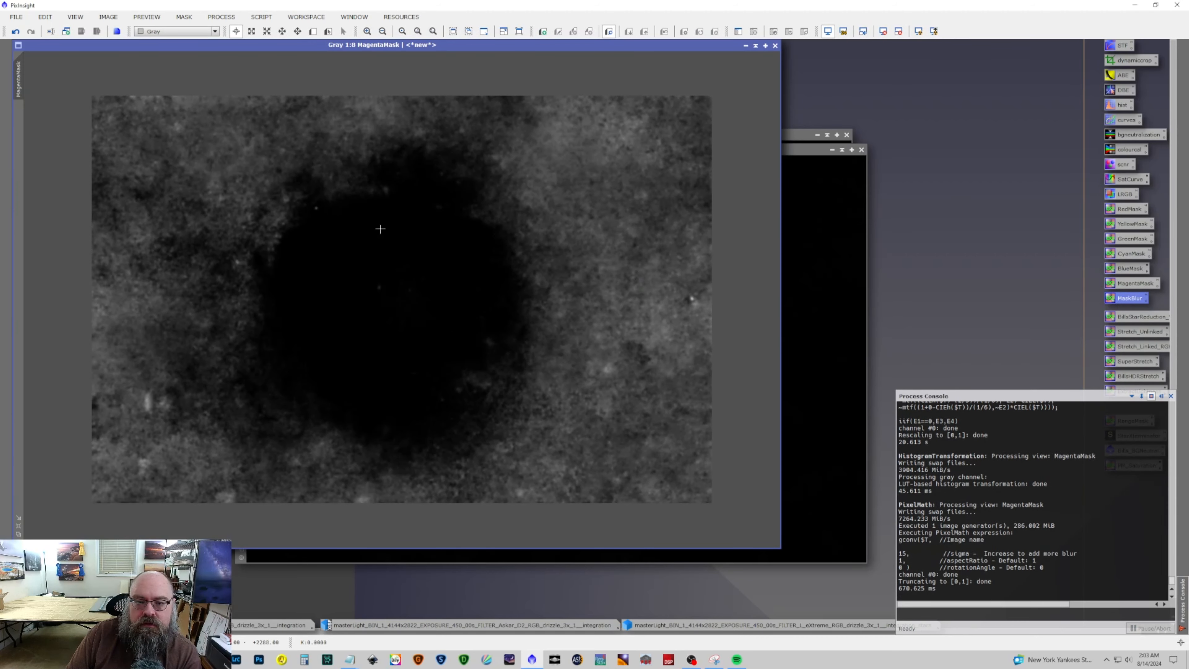
drag(1124, 300, 605, 244)
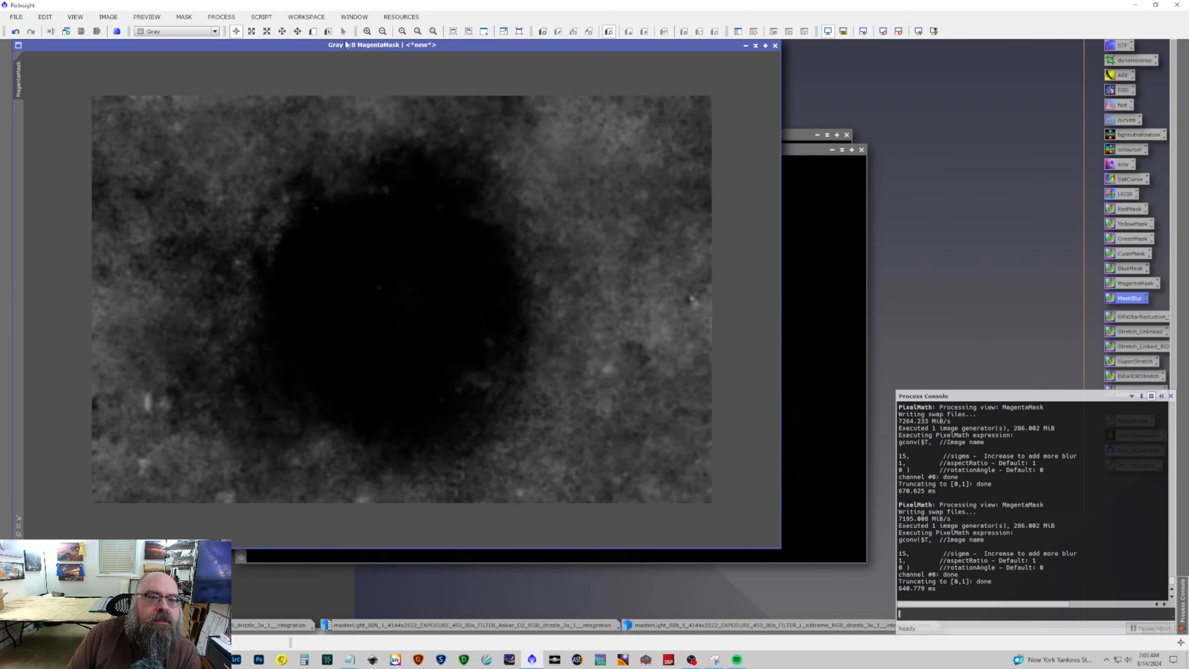
drag(393, 46, 729, 165)
drag(355, 197, 18, 112)
click(246, 49)
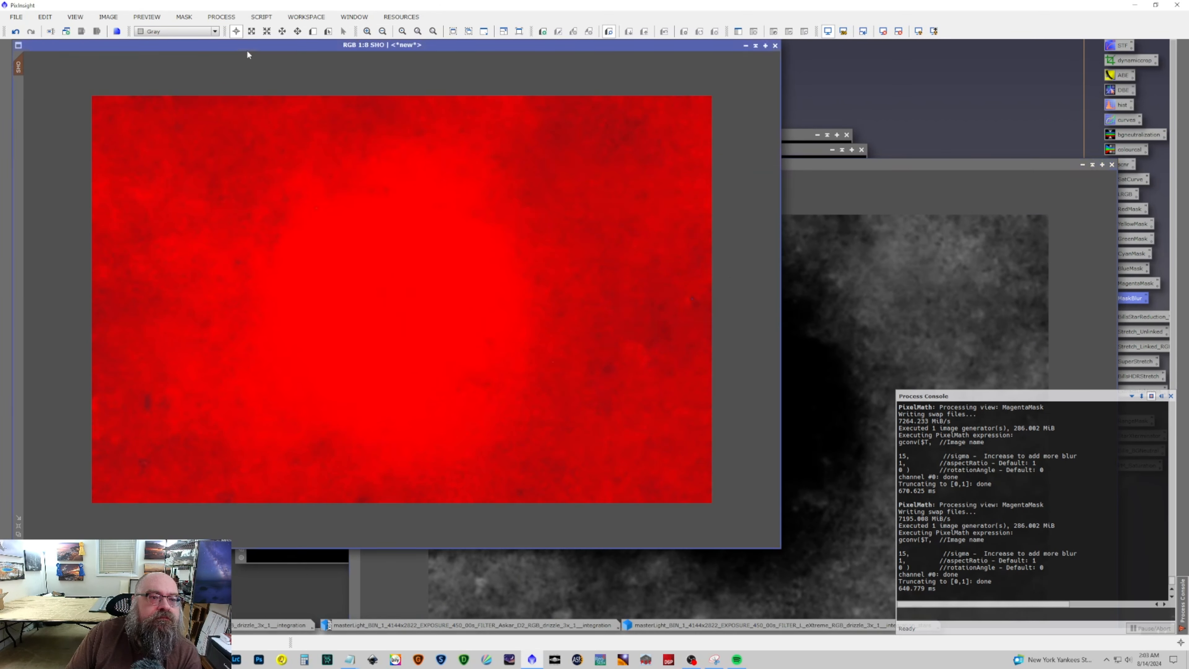
Start CurvesTransformation with a real-time preview of SHO and raise the green curve at about 0.32 to 0.58.
click(222, 17)
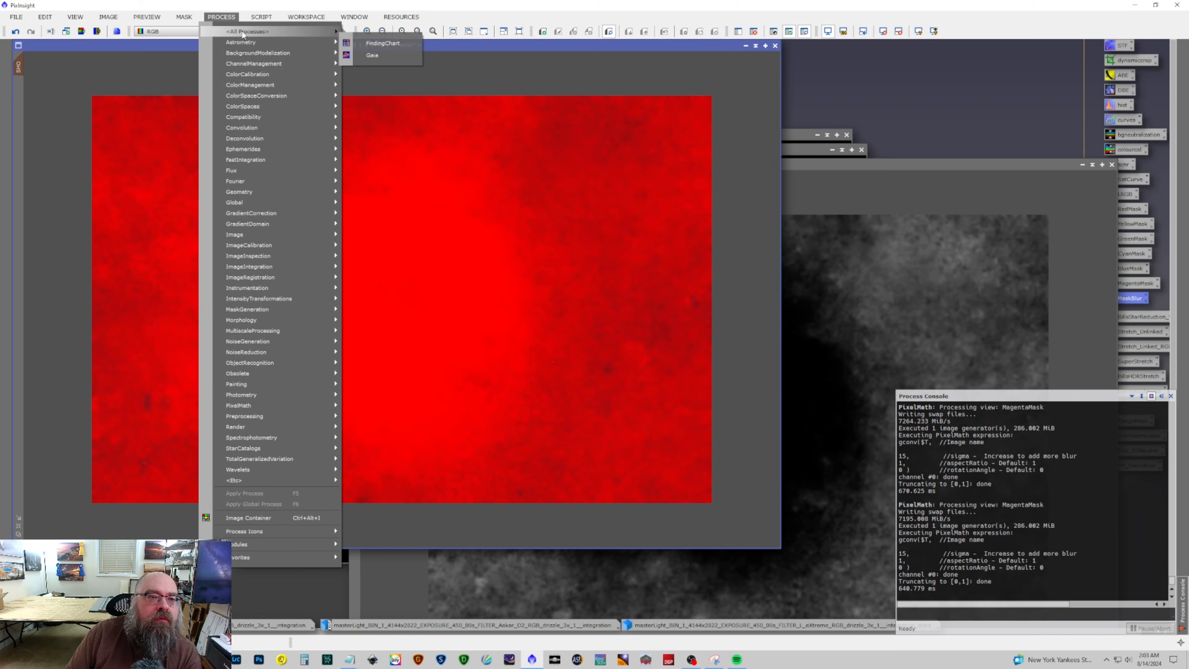
mouse_move(247, 31)
click(395, 374)
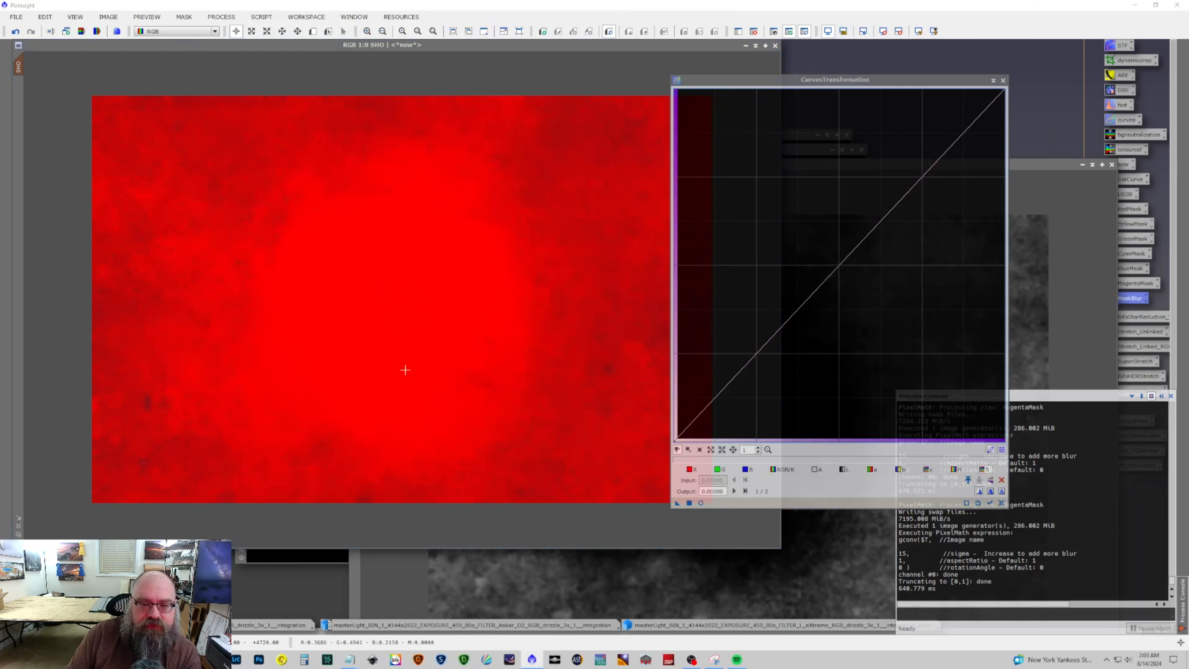
click(700, 503)
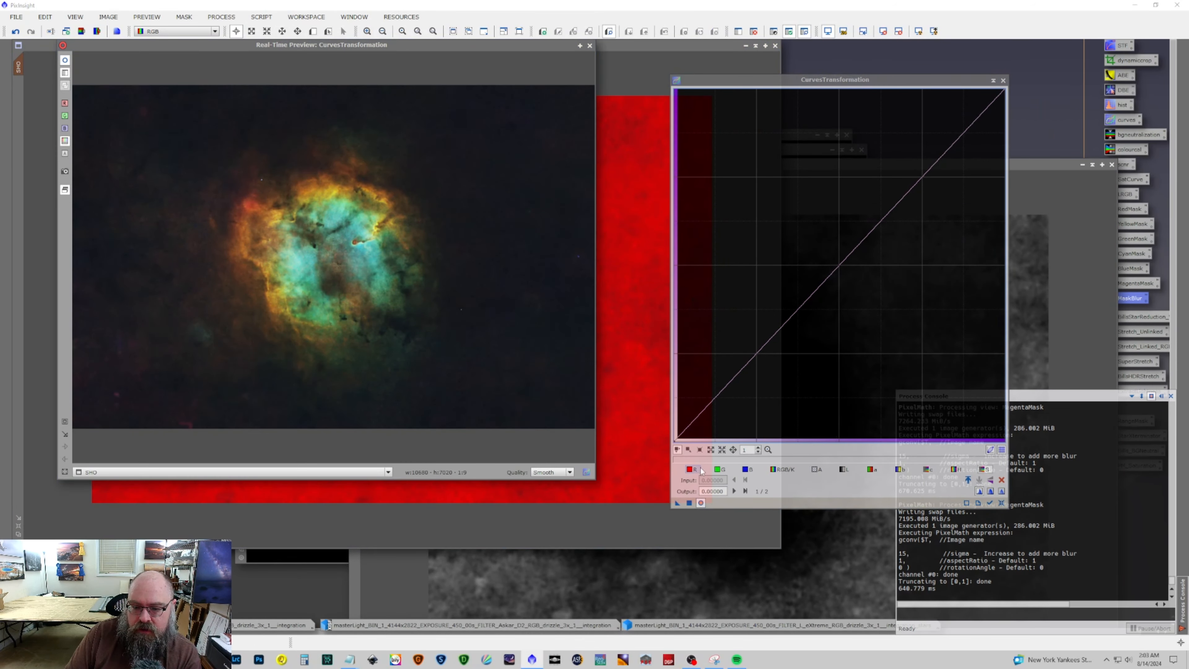
click(831, 275)
click(718, 468)
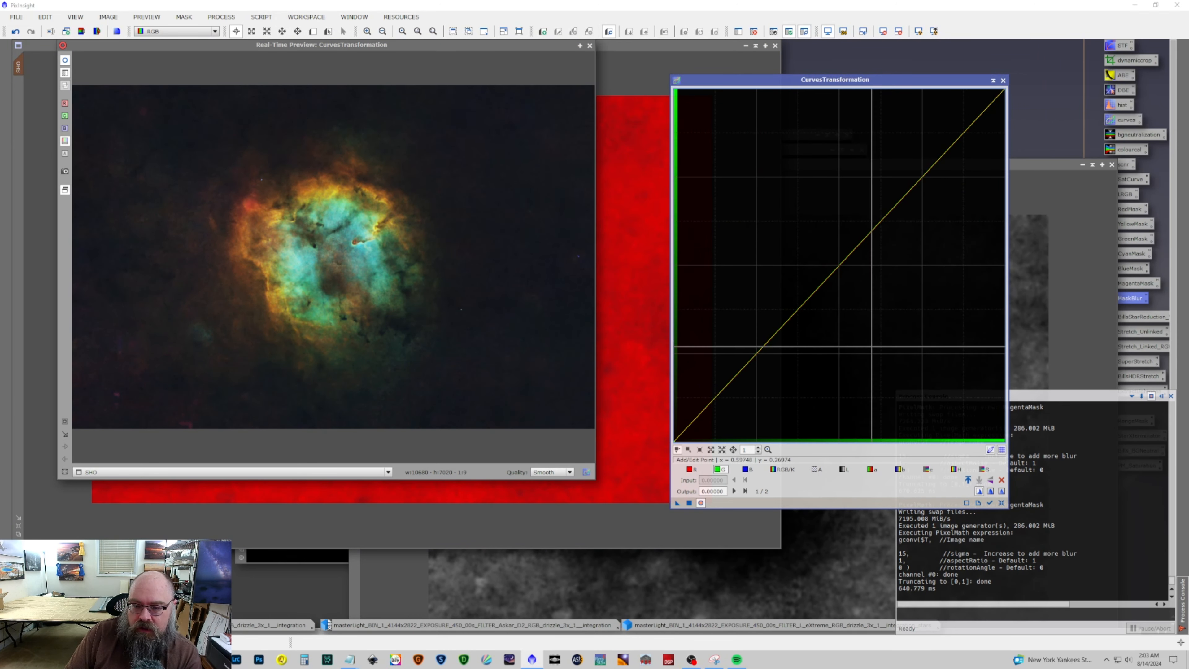
drag(822, 283, 777, 236)
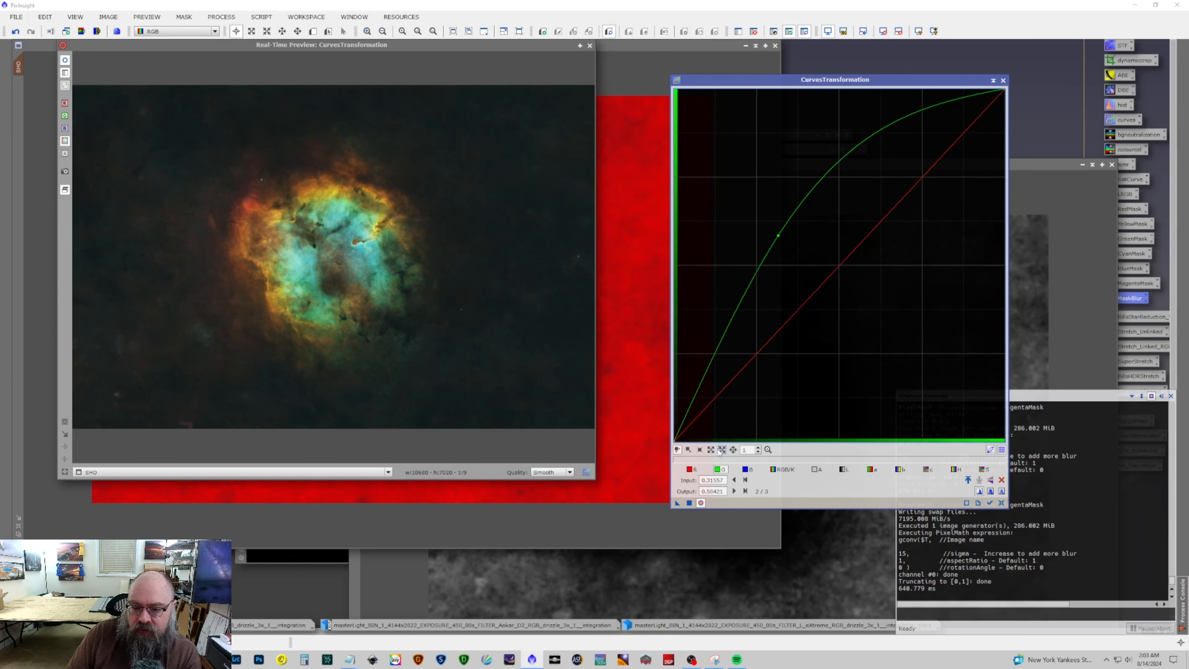
Raise the red curve at about 0.22 to 0.69 and 0.11 to 0.26, apply the curves to SHO, and reset them.
click(691, 469)
click(814, 266)
drag(814, 266, 748, 197)
mouse_move(700, 342)
mouse_down()
mouse_move(720, 364)
mouse_move(710, 352)
mouse_up()
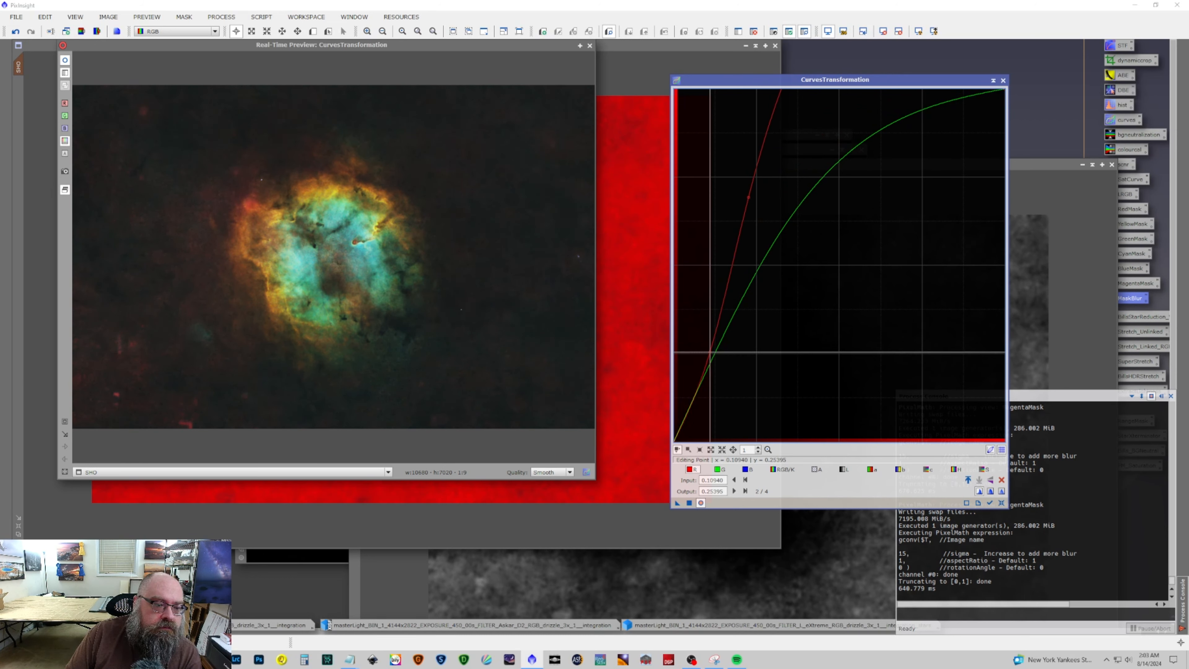
drag(709, 352, 709, 350)
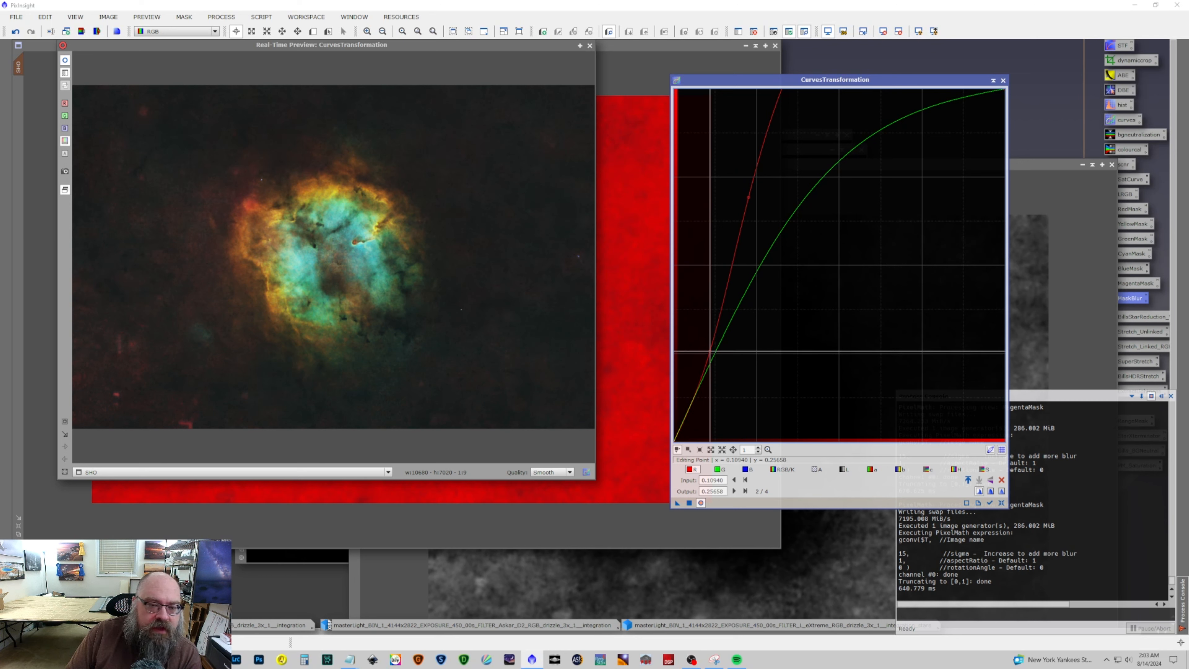
click(702, 503)
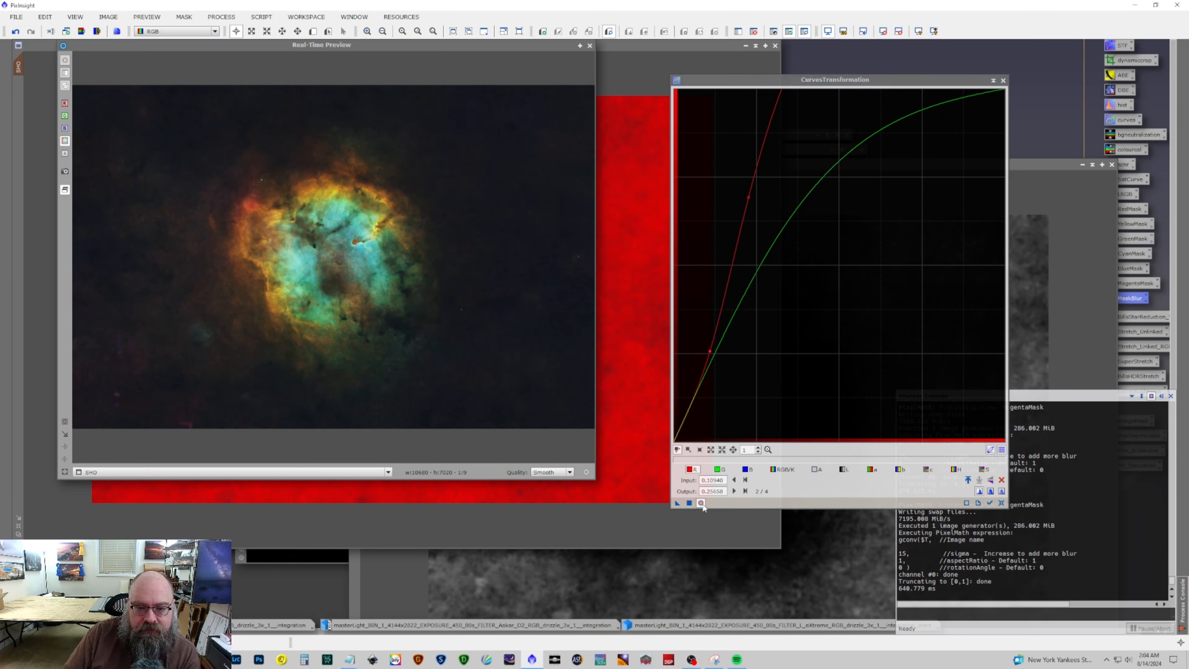
click(701, 504)
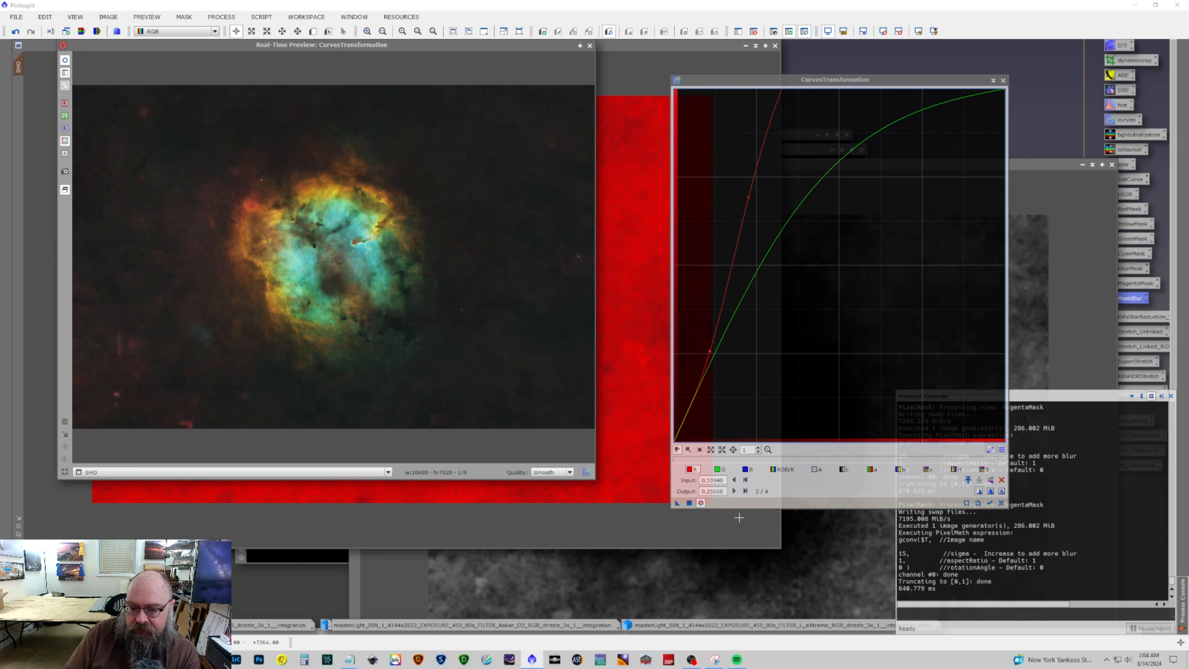
click(688, 502)
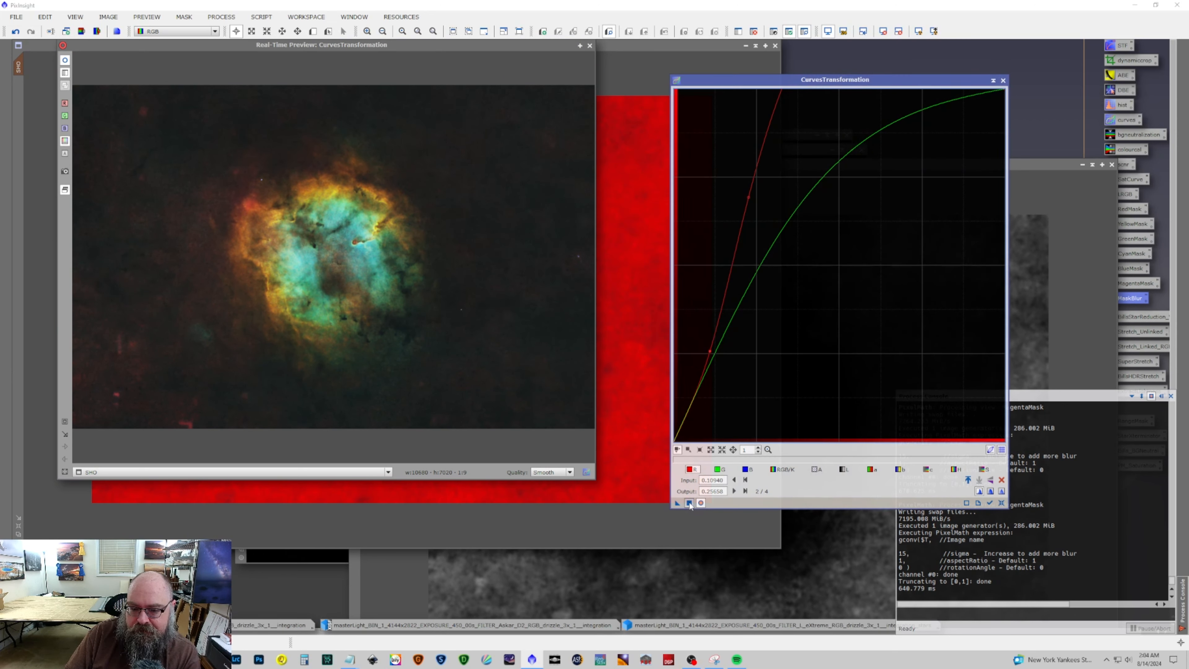
click(1001, 503)
Lower the RGB/K curve at about 0.15 to 0.11, raise it at about 0.33 to 0.56, apply it to SHO, and reset it.
click(781, 468)
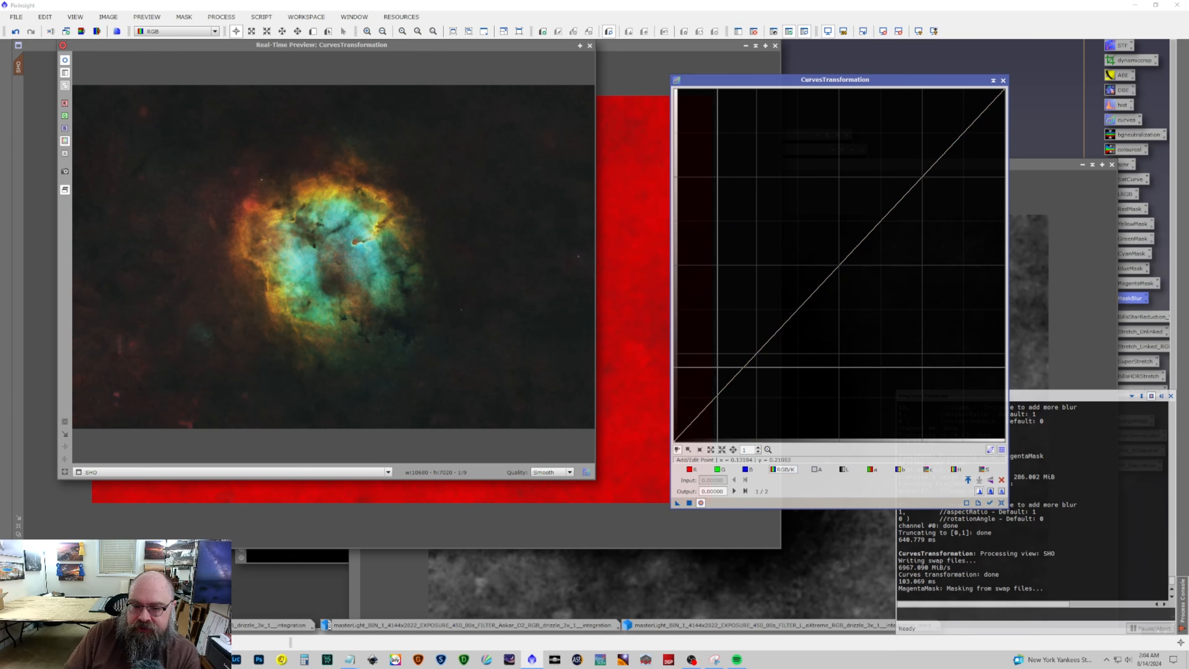
drag(725, 388, 724, 403)
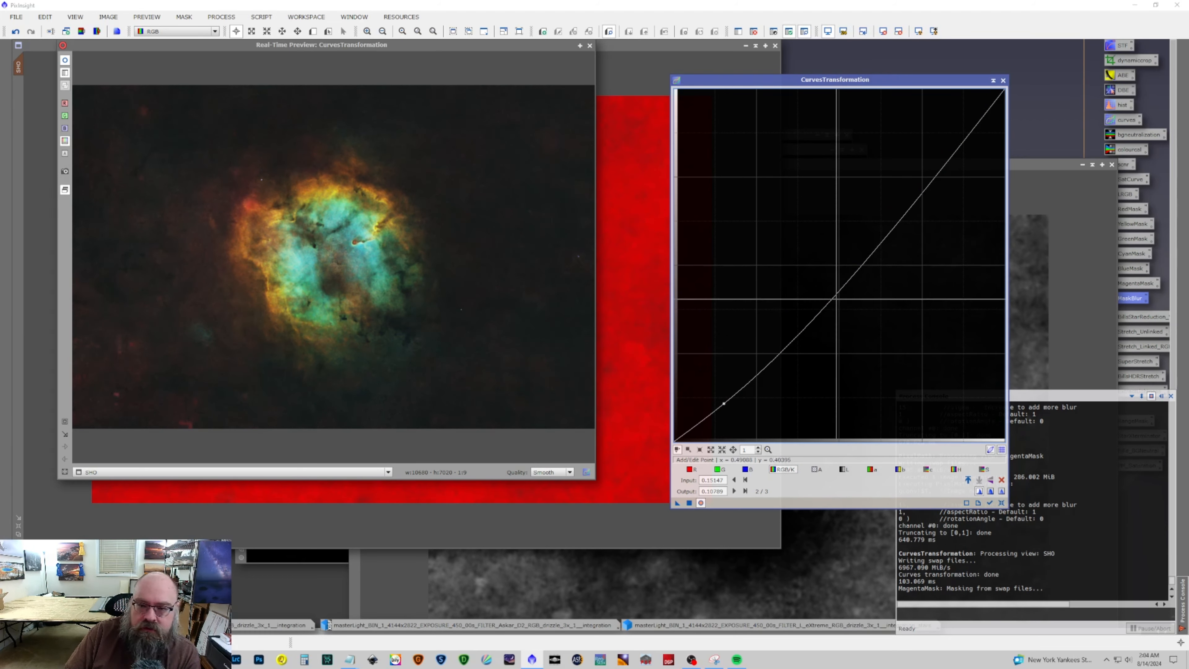
drag(835, 297, 784, 244)
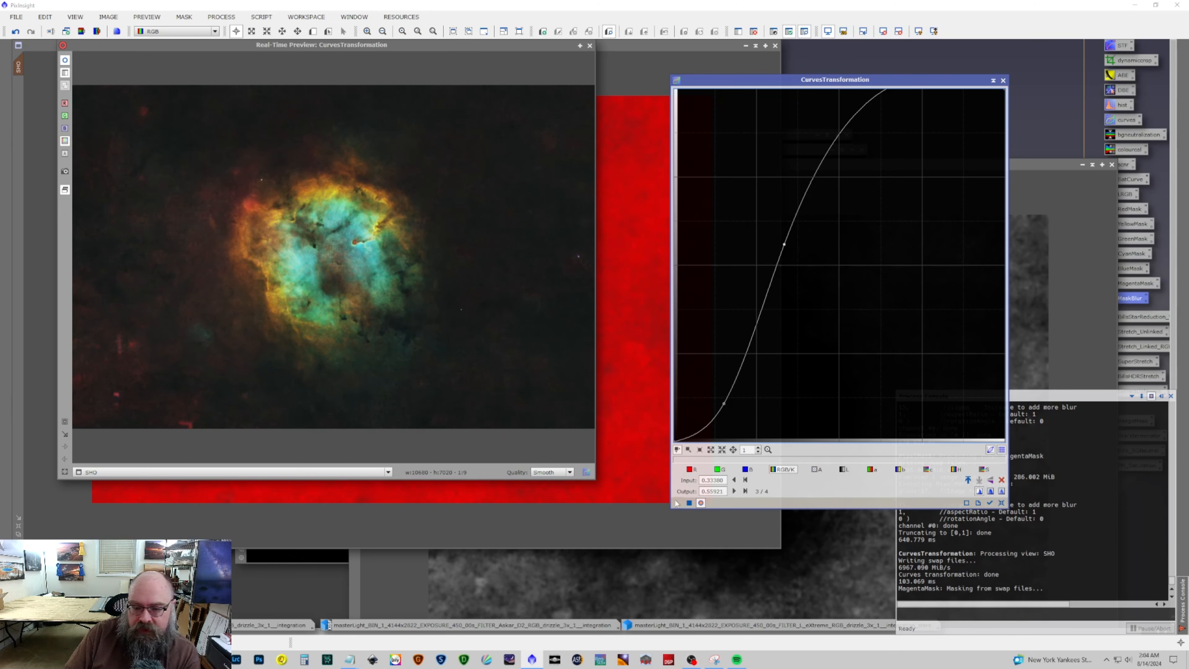
click(689, 502)
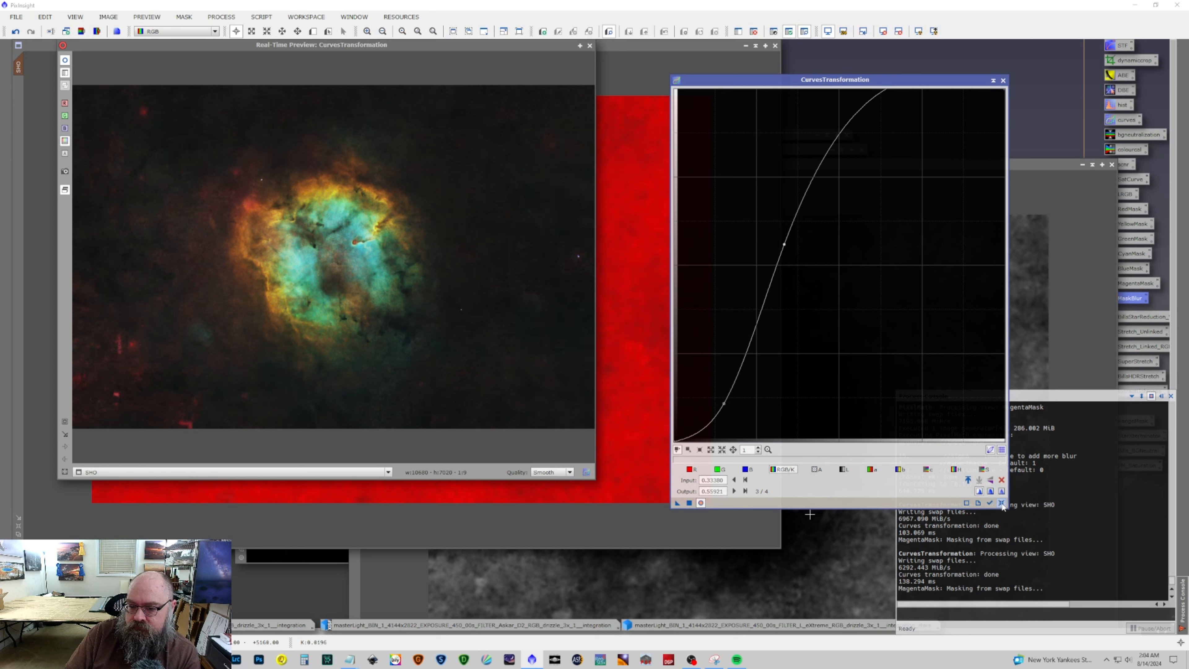
click(1001, 502)
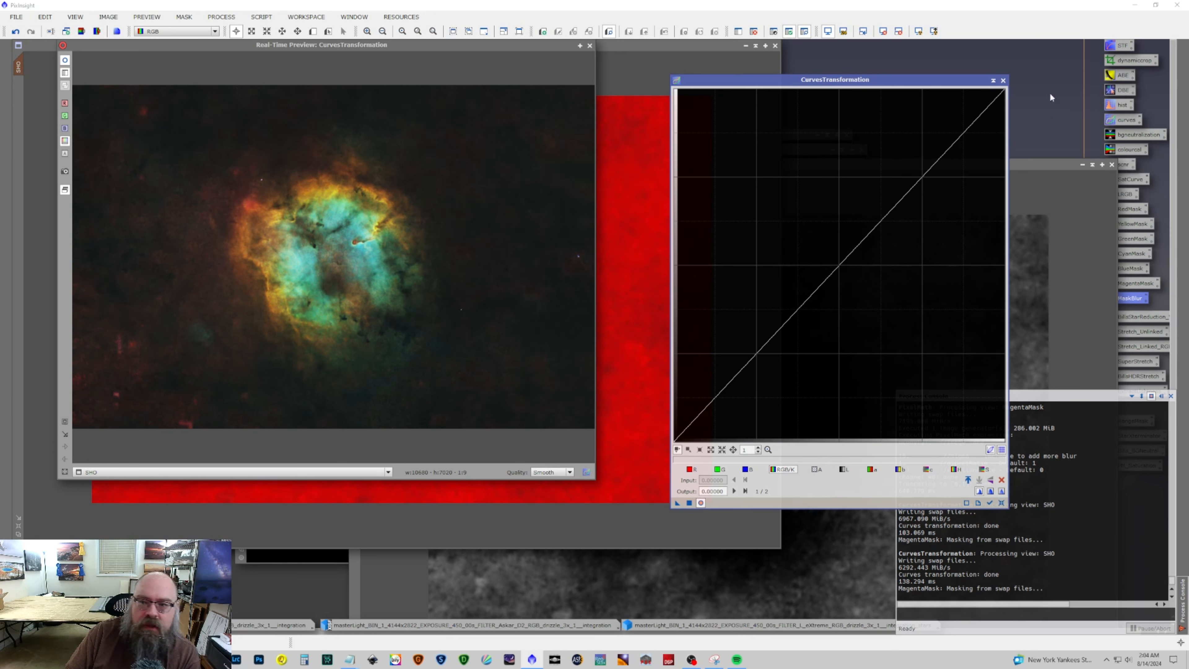
Close CurvesTransformation and its real-time preview, and remove the mask from SHO.
click(1003, 80)
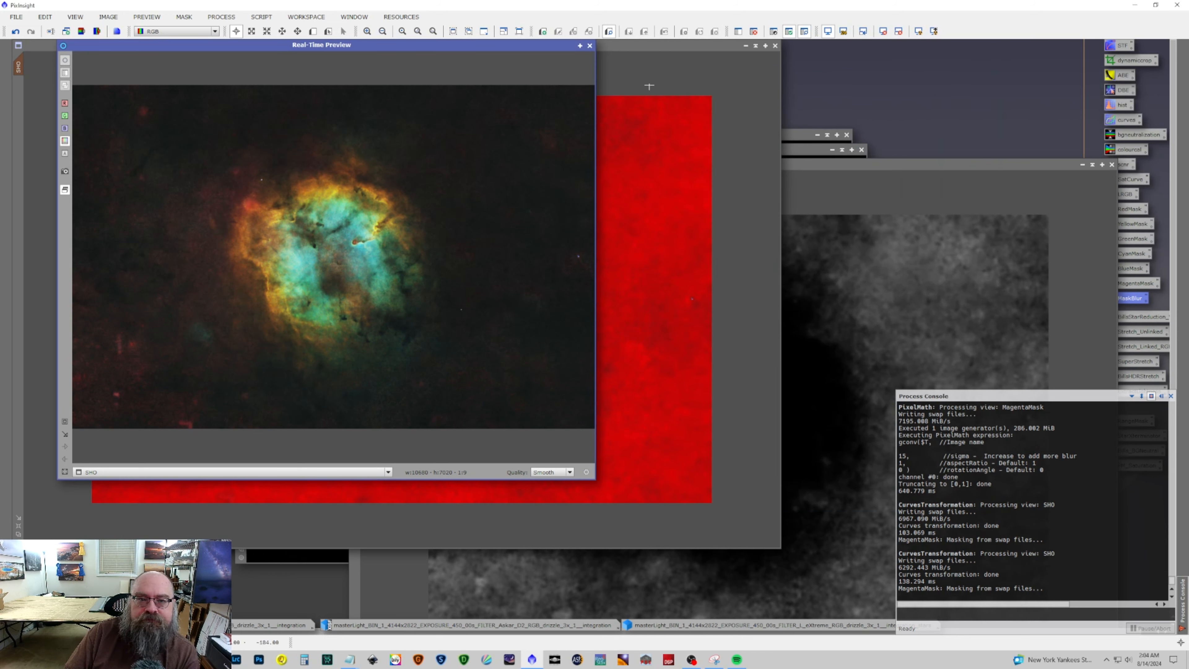
click(590, 46)
click(184, 17)
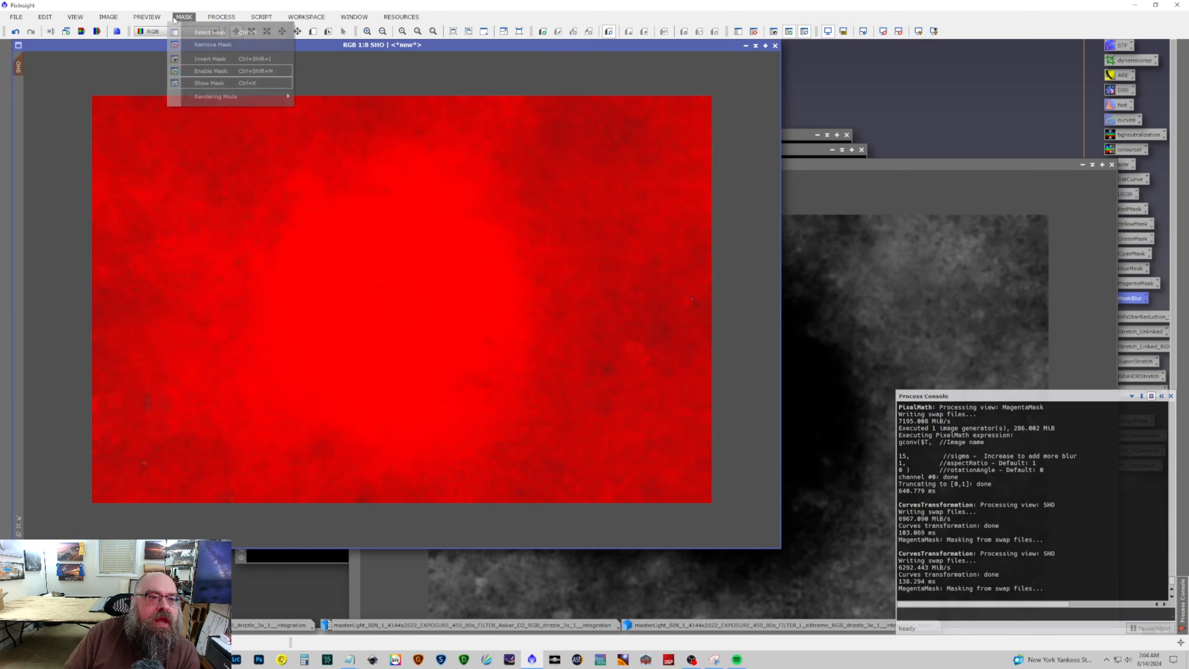
click(212, 45)
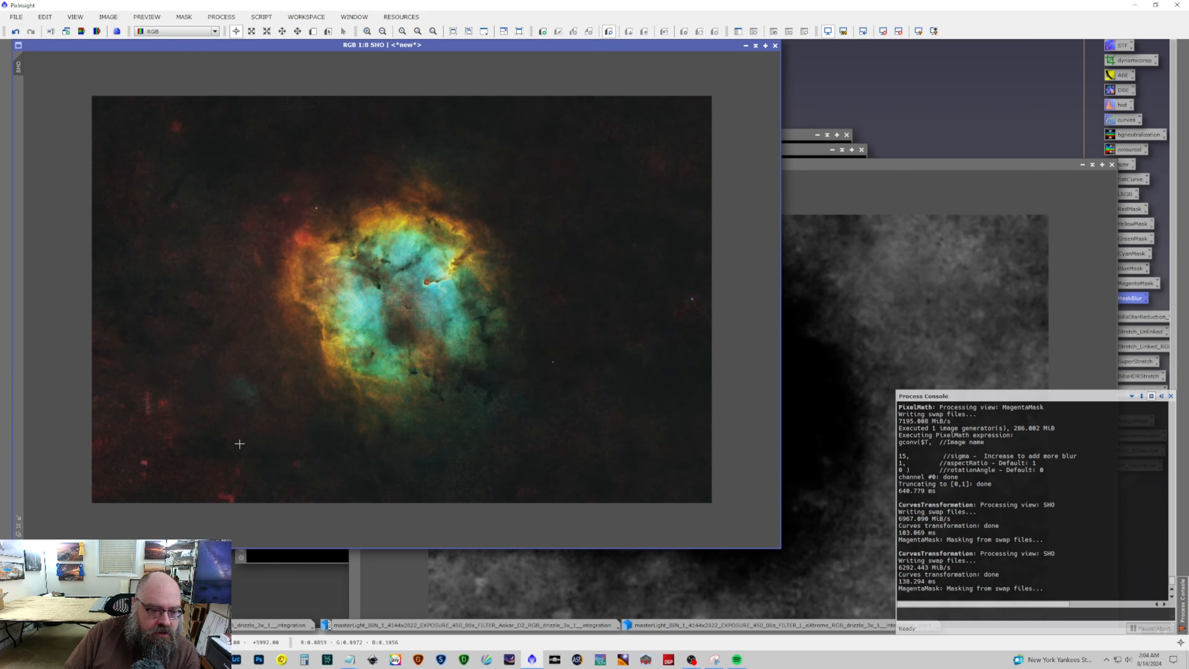
Examine the dark background and red patches in the lower-left corner of SHO at 1:2 scale for blemishes.
scroll(247, 496, up, 6)
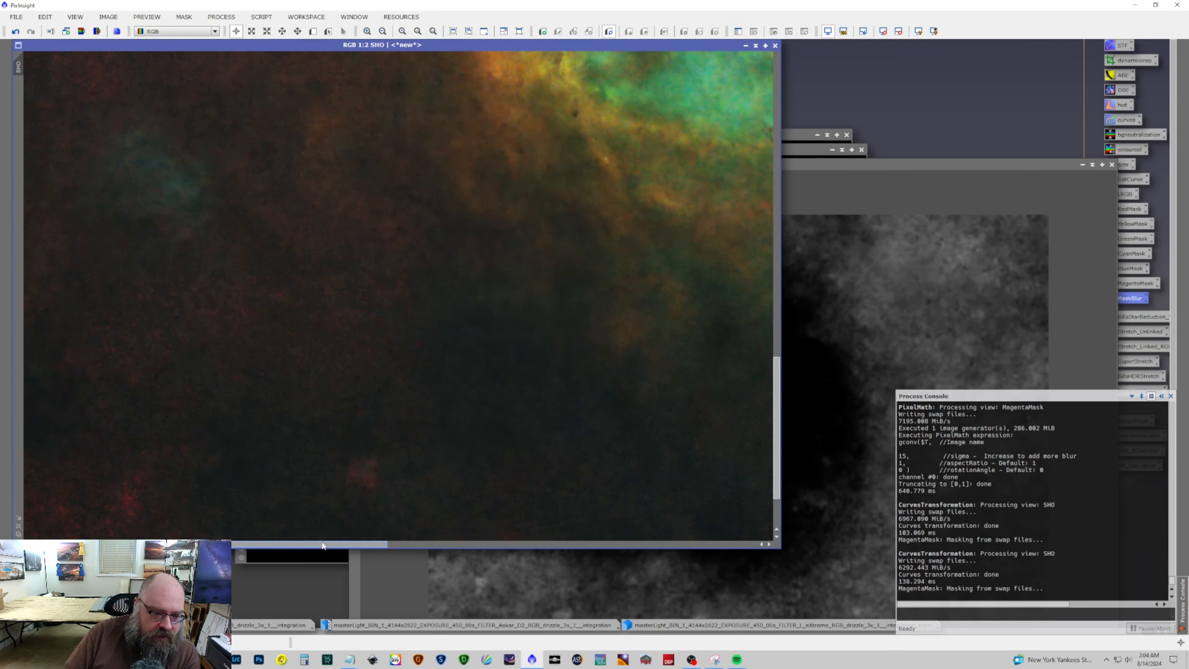
drag(260, 545, 256, 545)
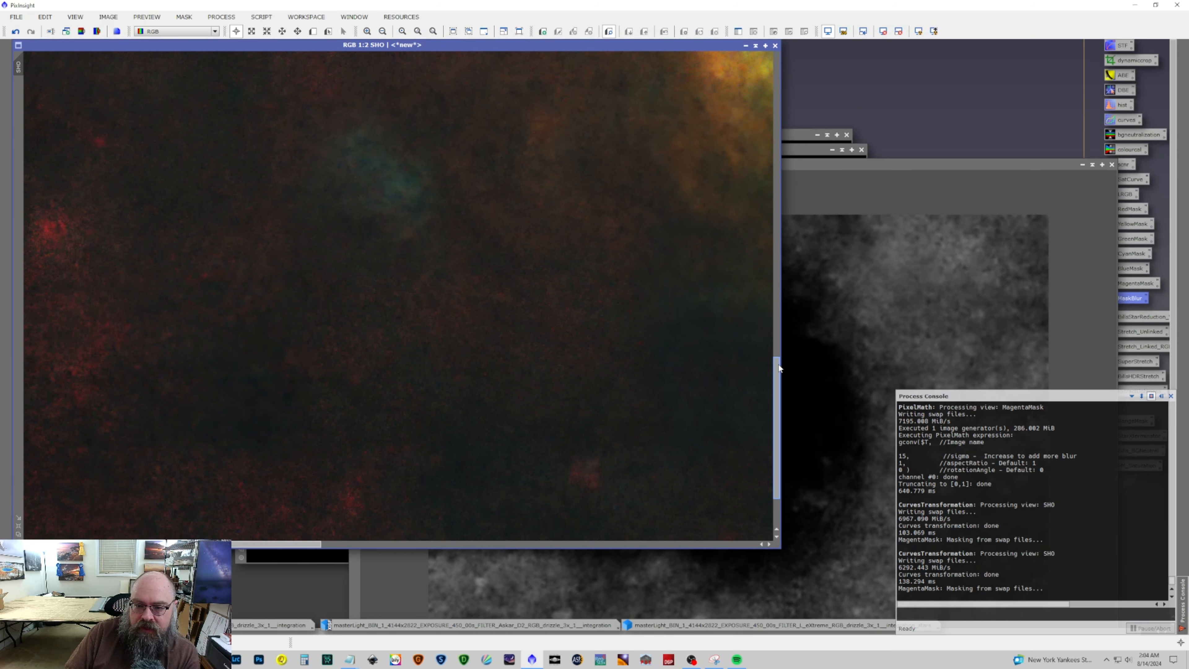
drag(777, 368, 768, 426)
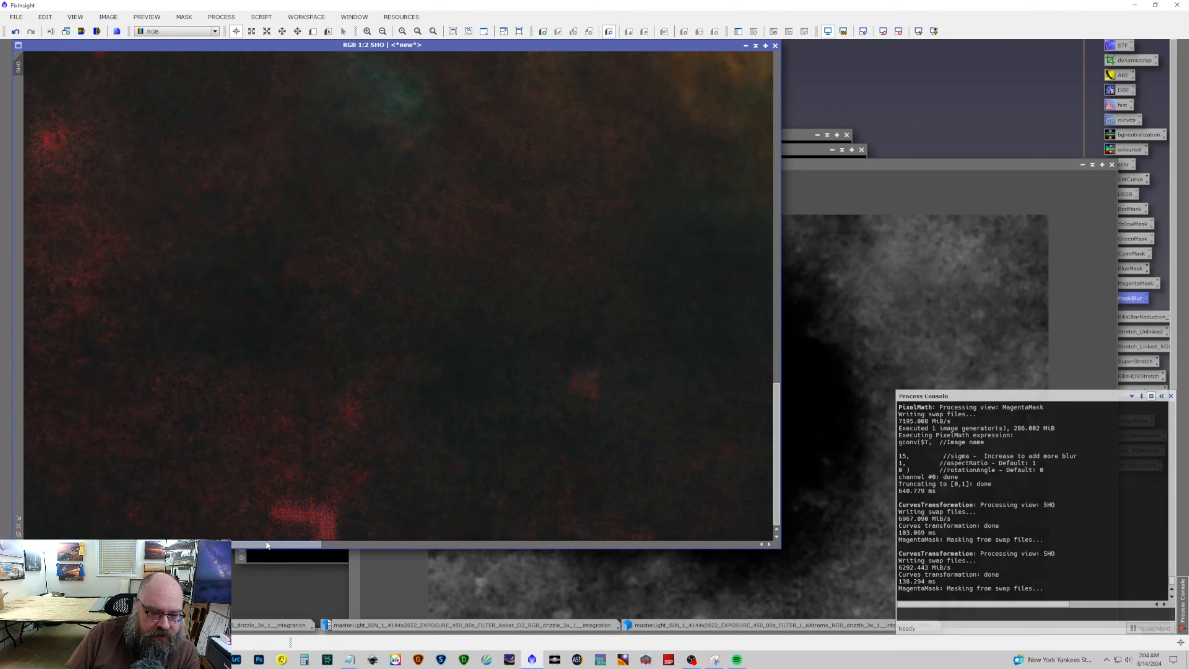
drag(267, 546, 282, 546)
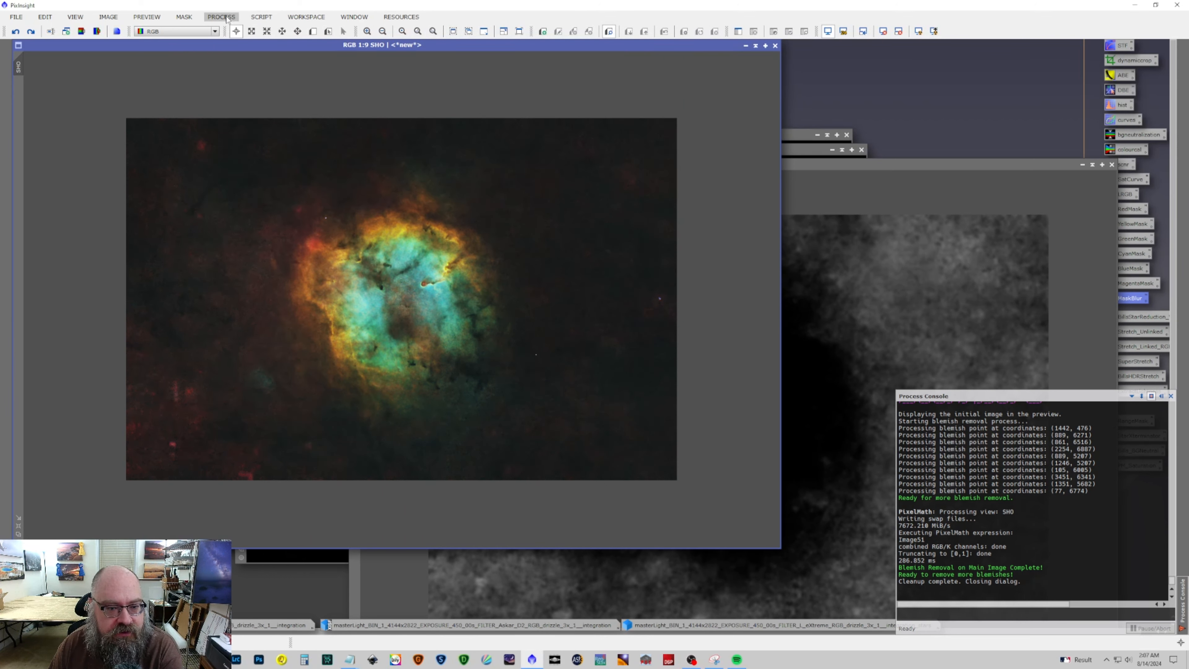
Browse the available scripts with the SHO image active.
click(270, 20)
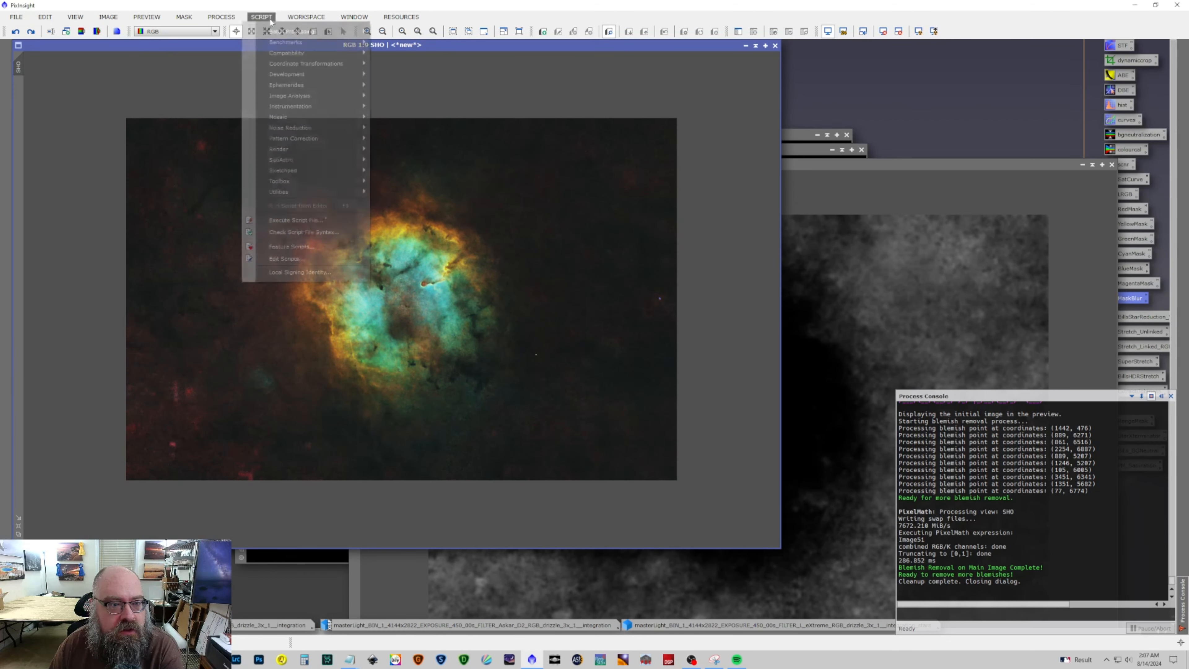